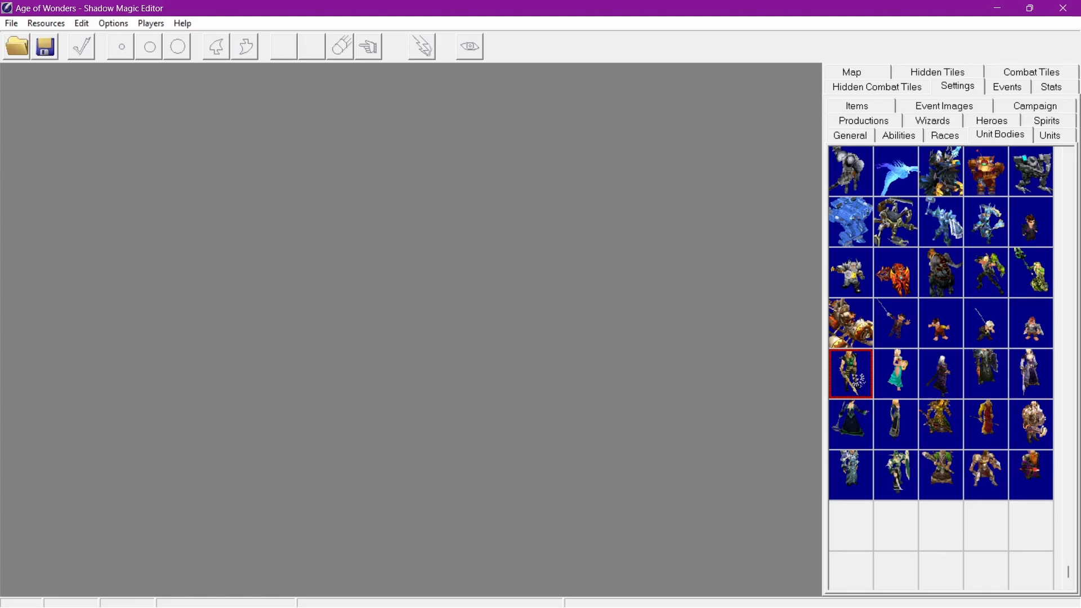
Open an empty unit body slot, generate its animations from NB_ANCIENT_ONE.ILB, and preview Stand Still (D/R)
scroll(859, 380, "down", 4)
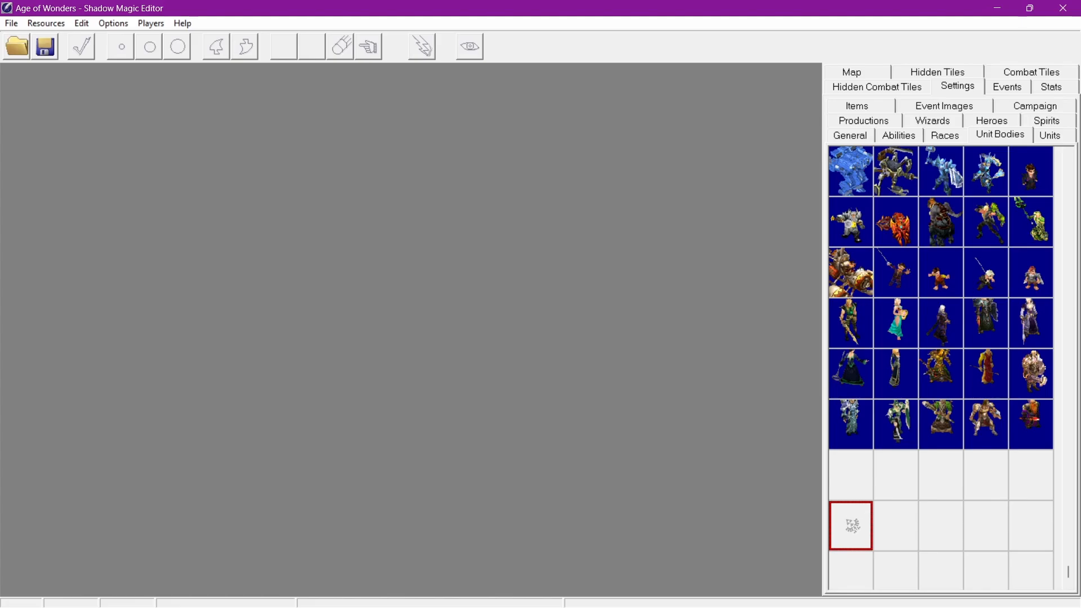
double_click(852, 525)
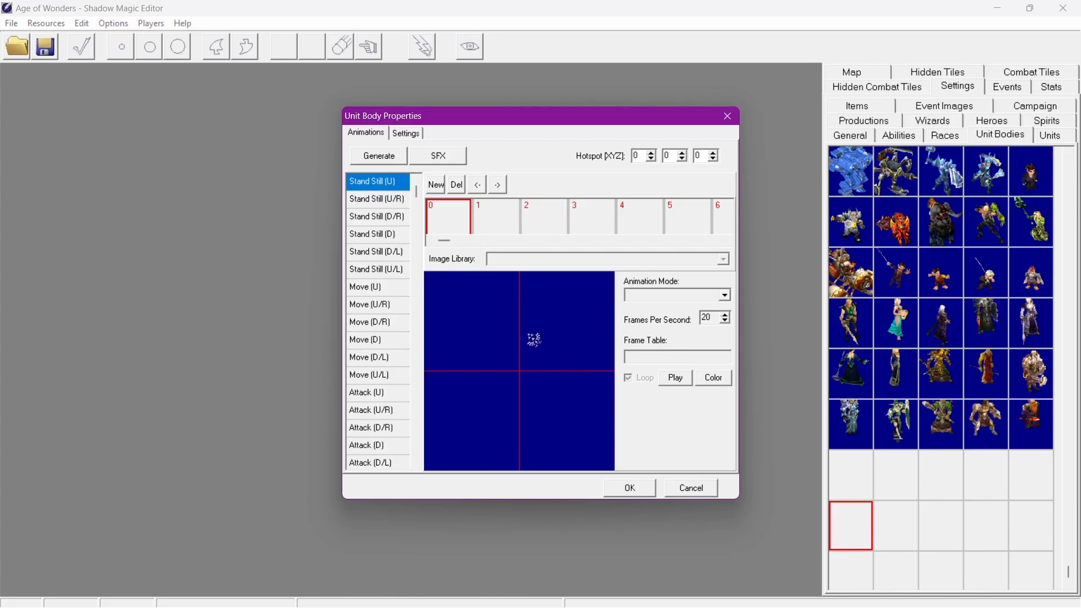
left_click(375, 157)
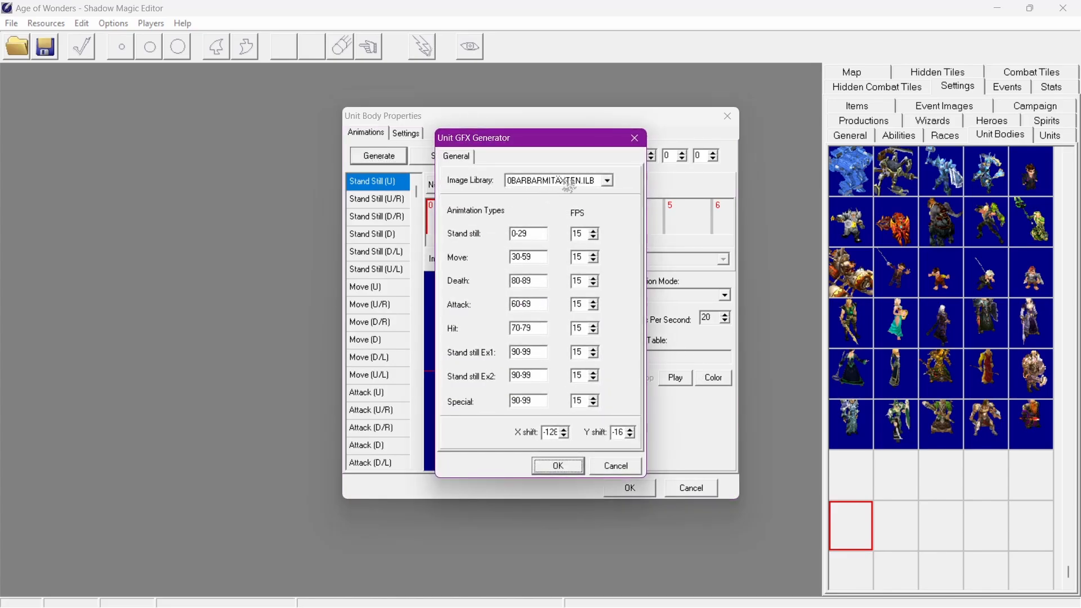
left_click(568, 182)
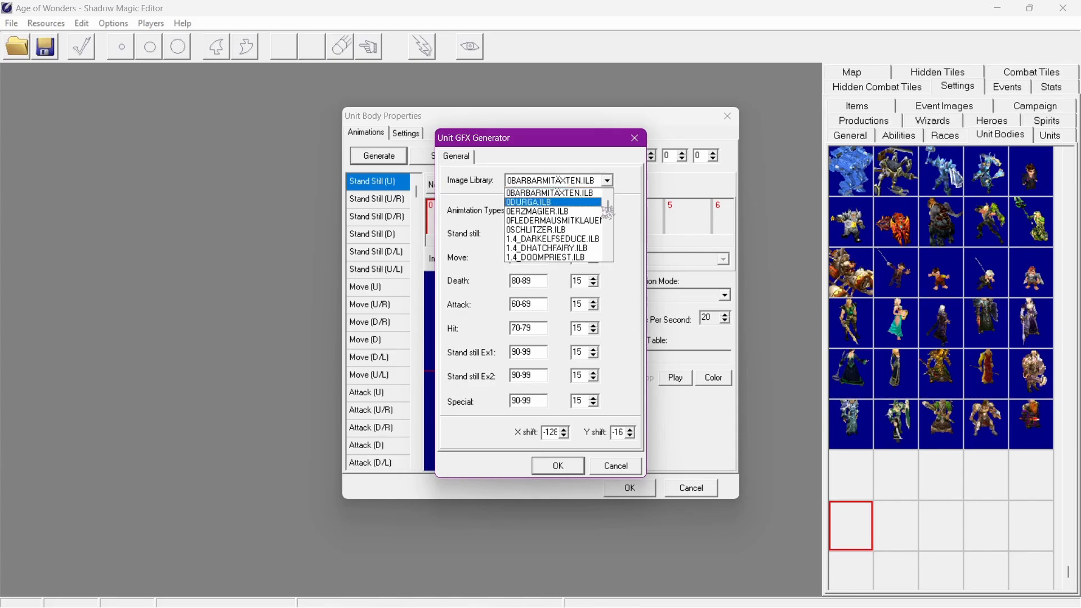
scroll(617, 233, "down", 1)
scroll(616, 234, "down", 20)
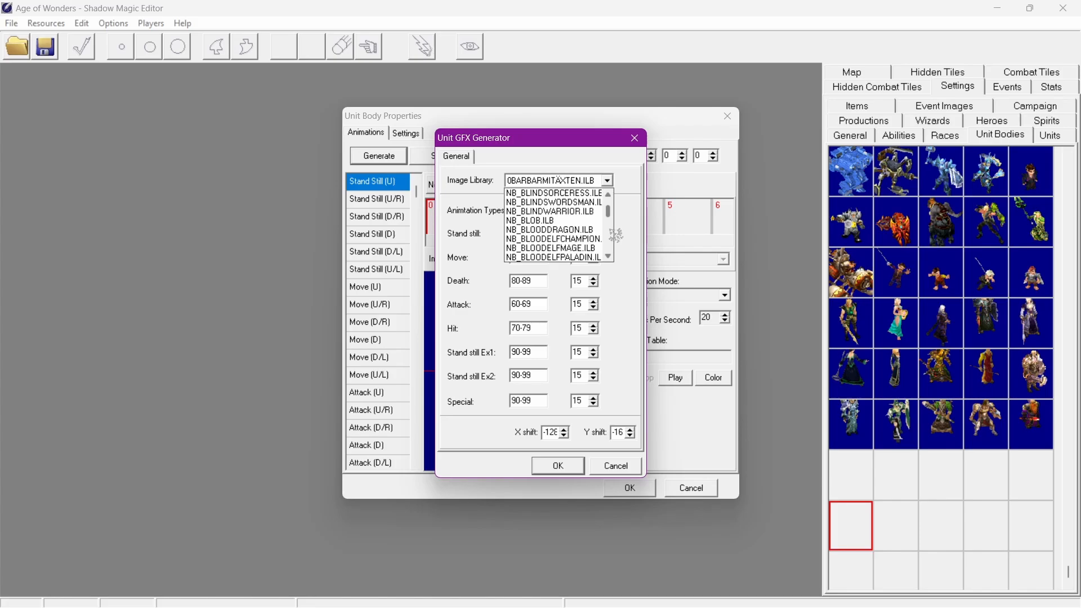
scroll(616, 234, "down", 6)
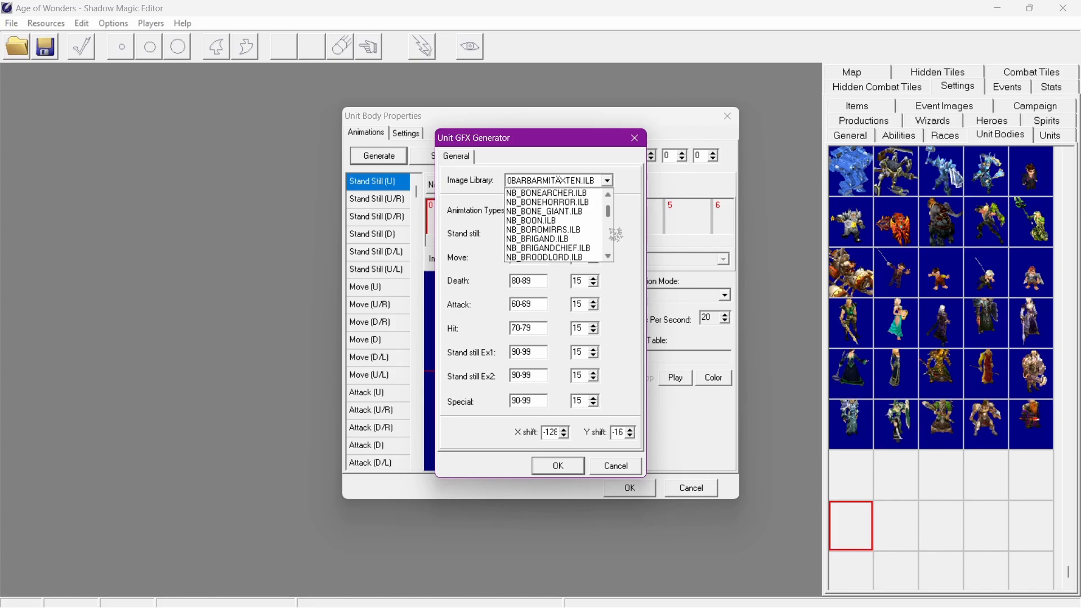
scroll(616, 234, "up", 10)
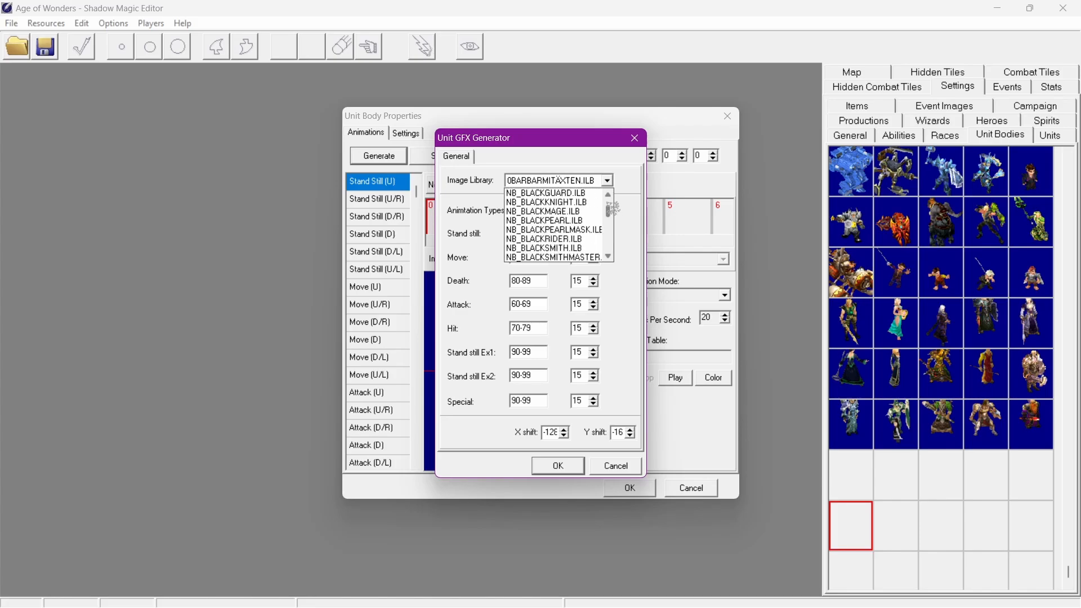
scroll(584, 233, "up", 4)
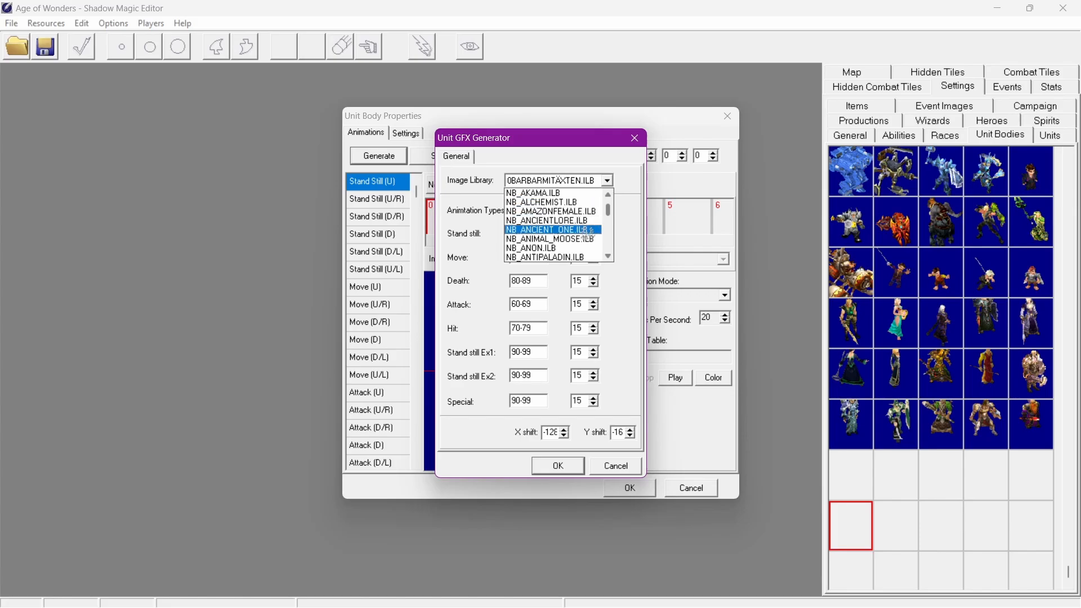
left_click(587, 230)
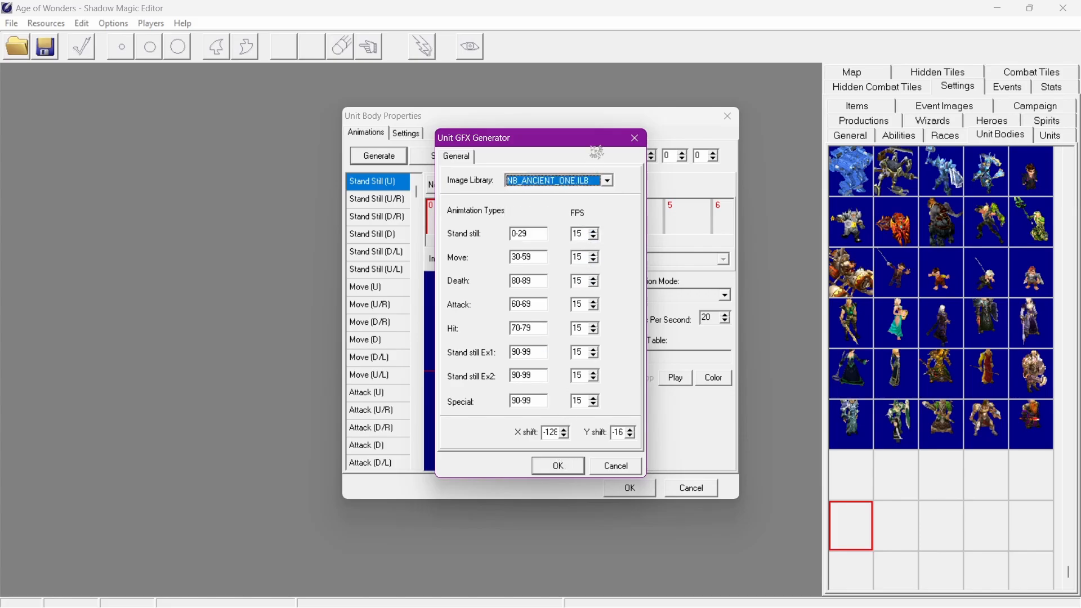
left_click(558, 466)
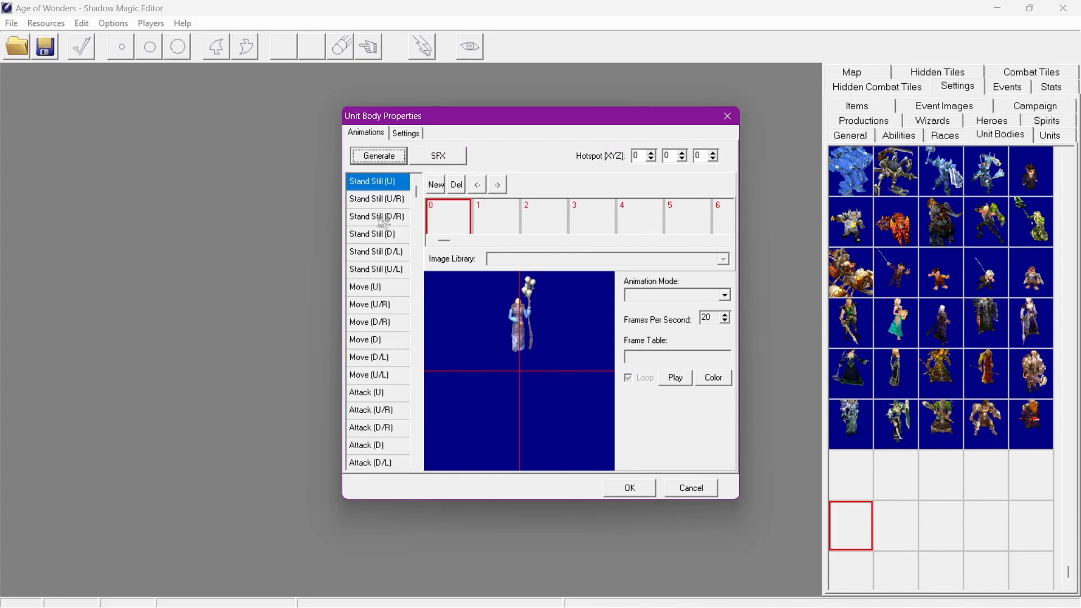
left_click(377, 217)
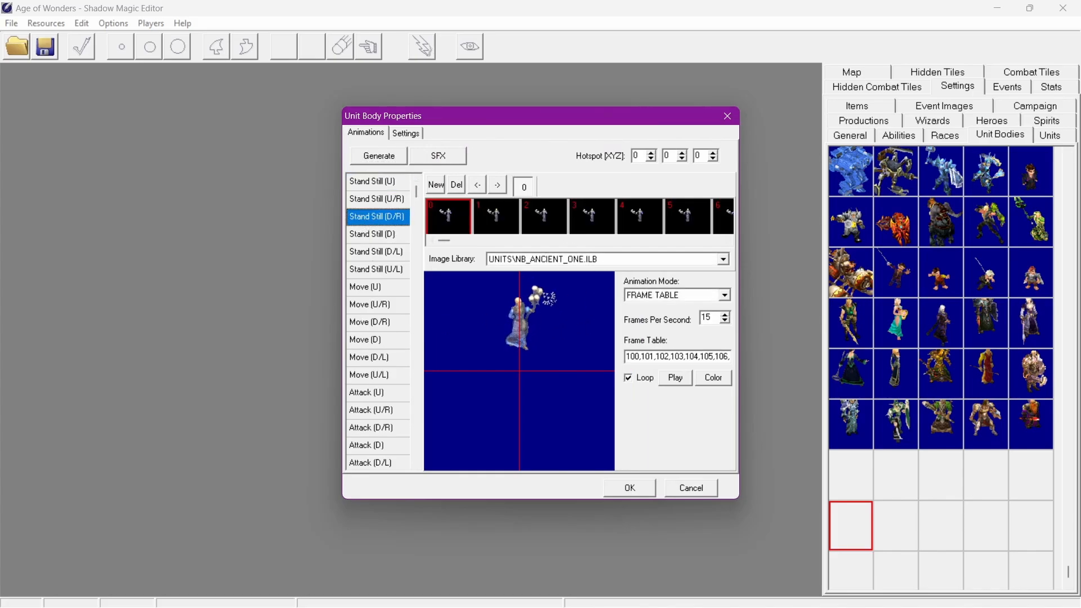
Regenerate the unit body's animations from the NB_ARABARCHER.ILB image library
left_click(379, 156)
left_click(608, 181)
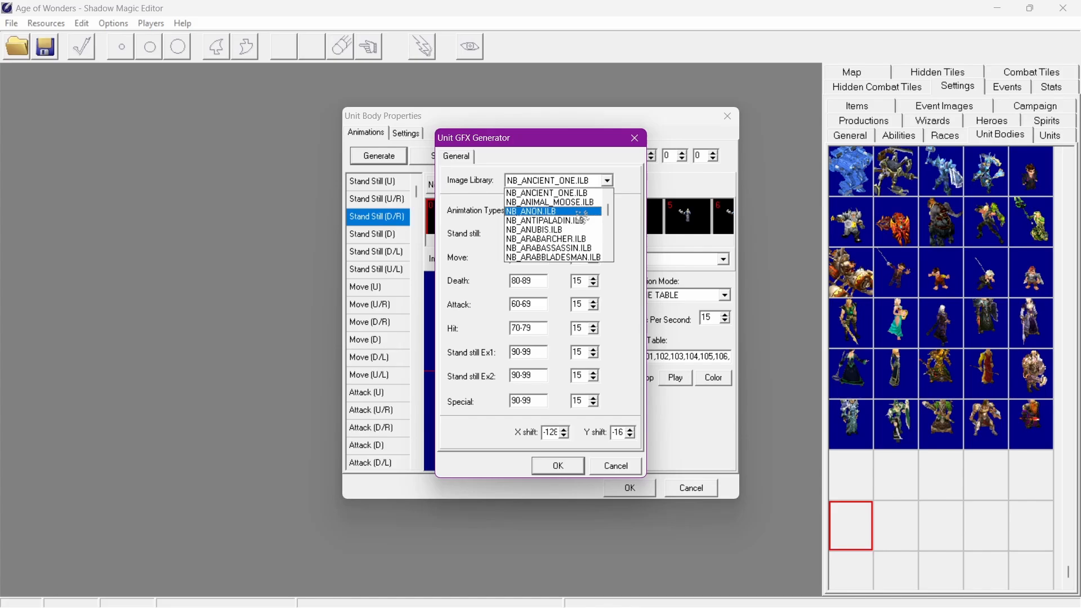
scroll(580, 220, "up", 4)
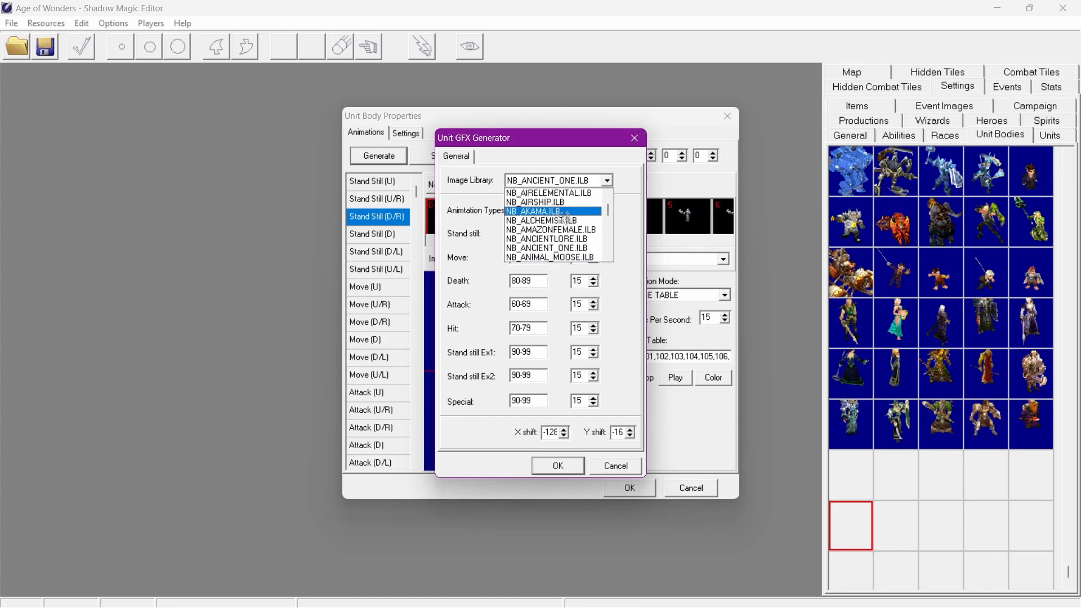
scroll(566, 221, "up", 2)
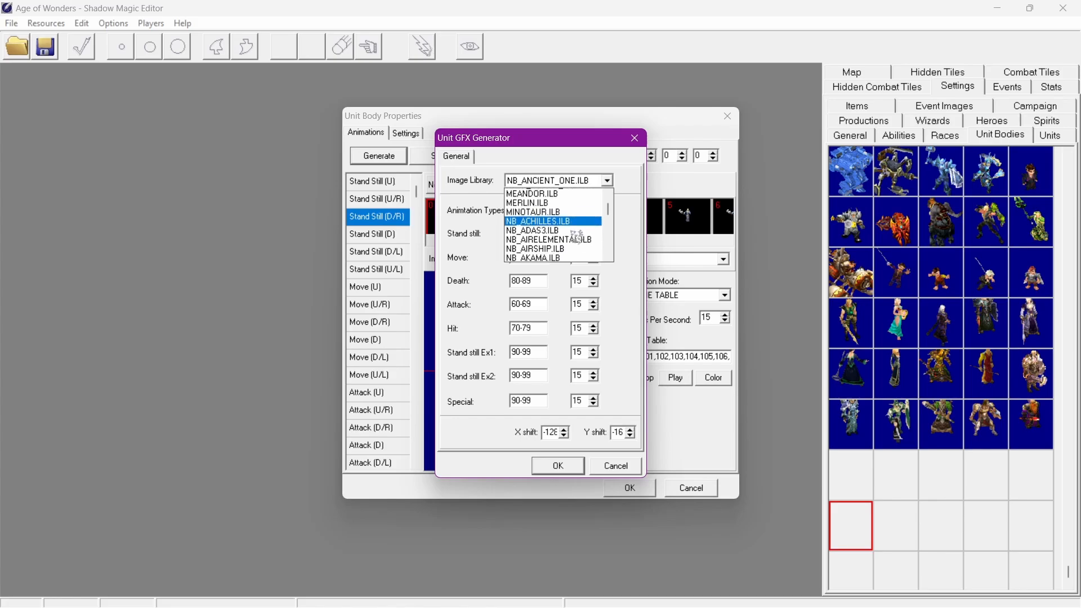
scroll(577, 237, "down", 6)
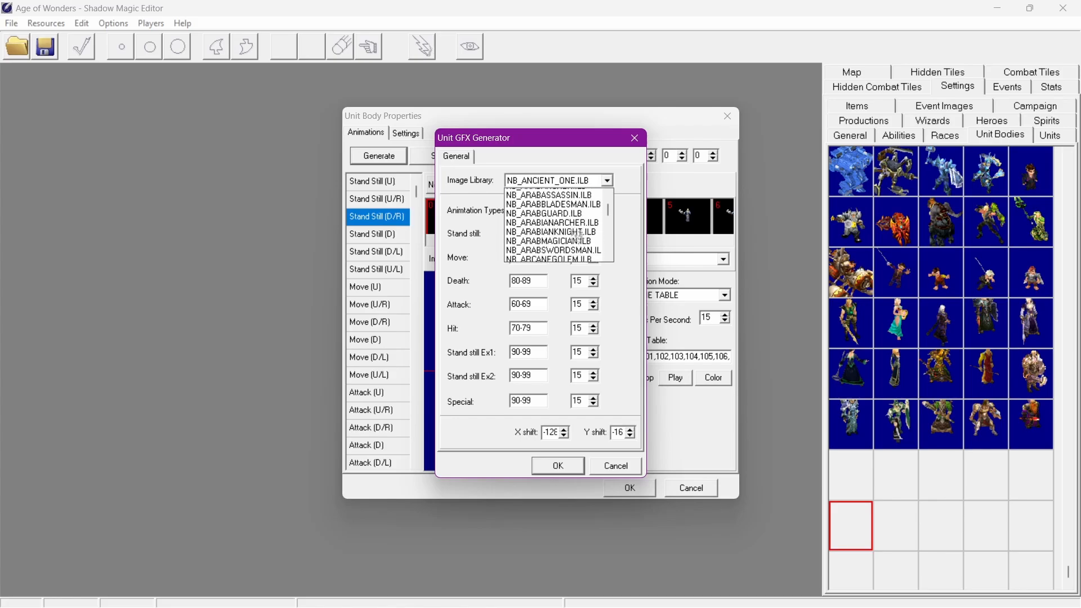
scroll(580, 233, "down", 1)
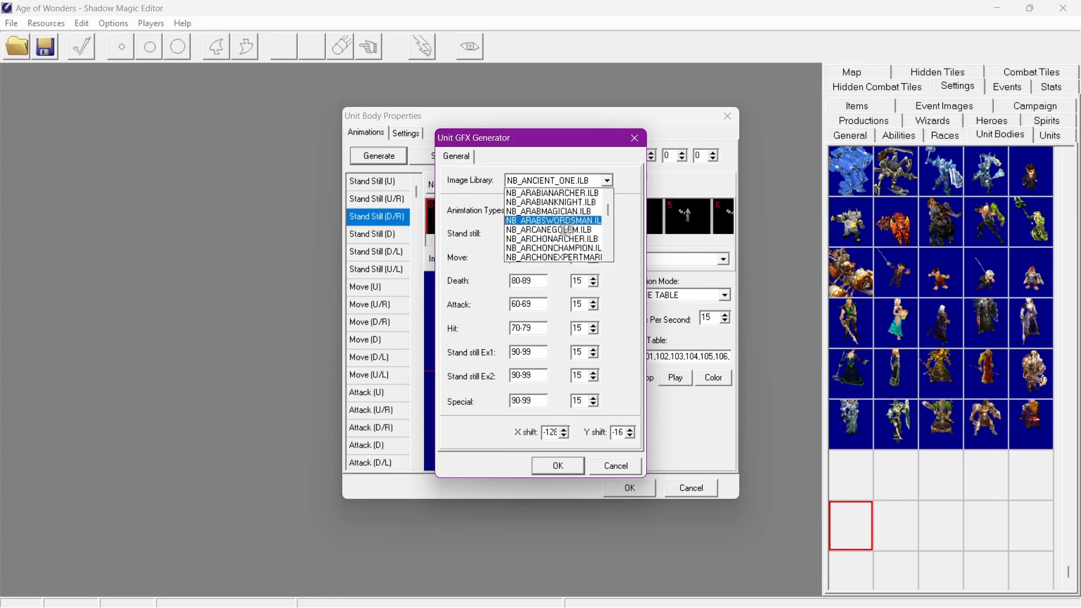
scroll(583, 216, "up", 1)
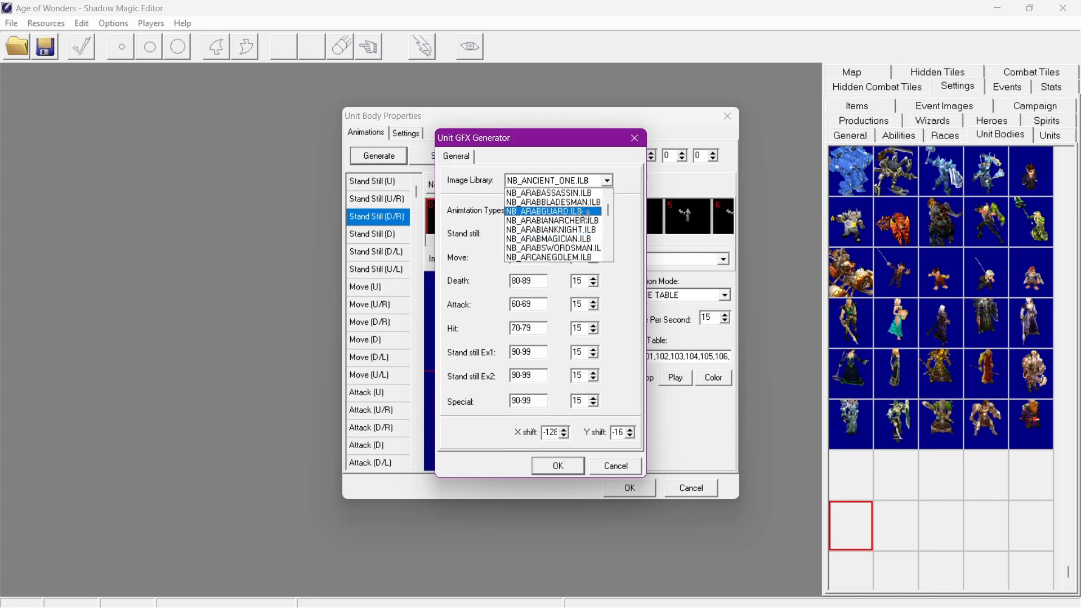
scroll(583, 214, "up", 2)
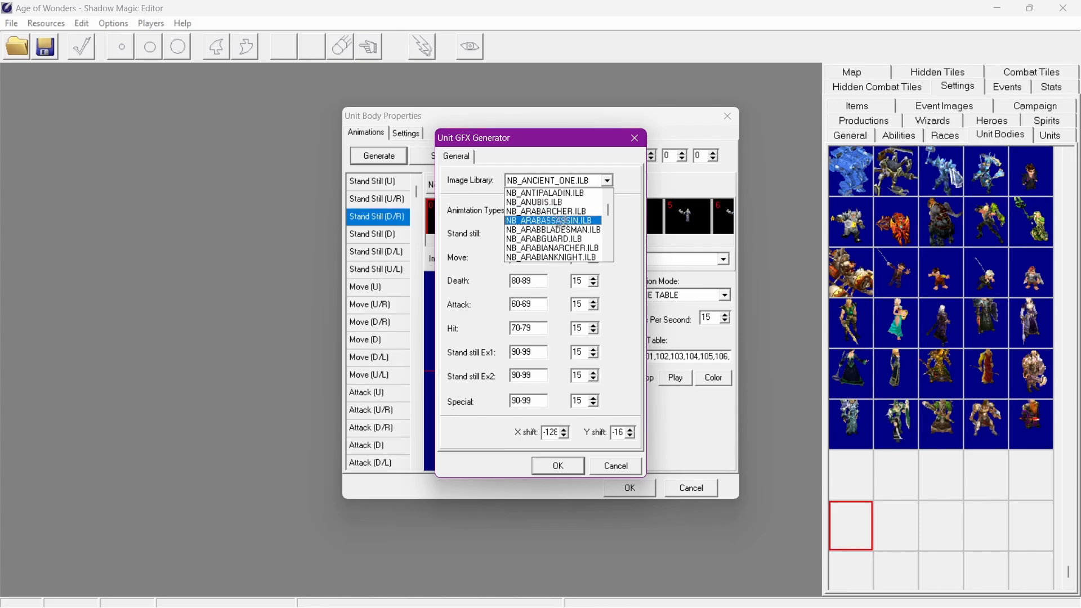
left_click(565, 226)
left_click(570, 469)
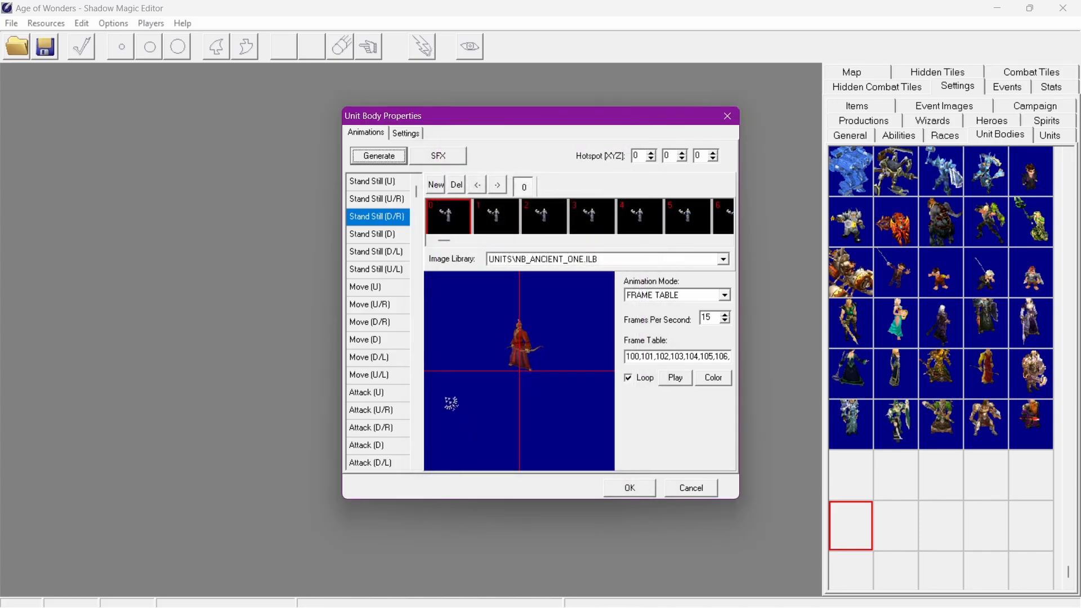
Preview the archer's Stand Still animations for the D, U/L and D/R directions
left_click(382, 236)
left_click(388, 269)
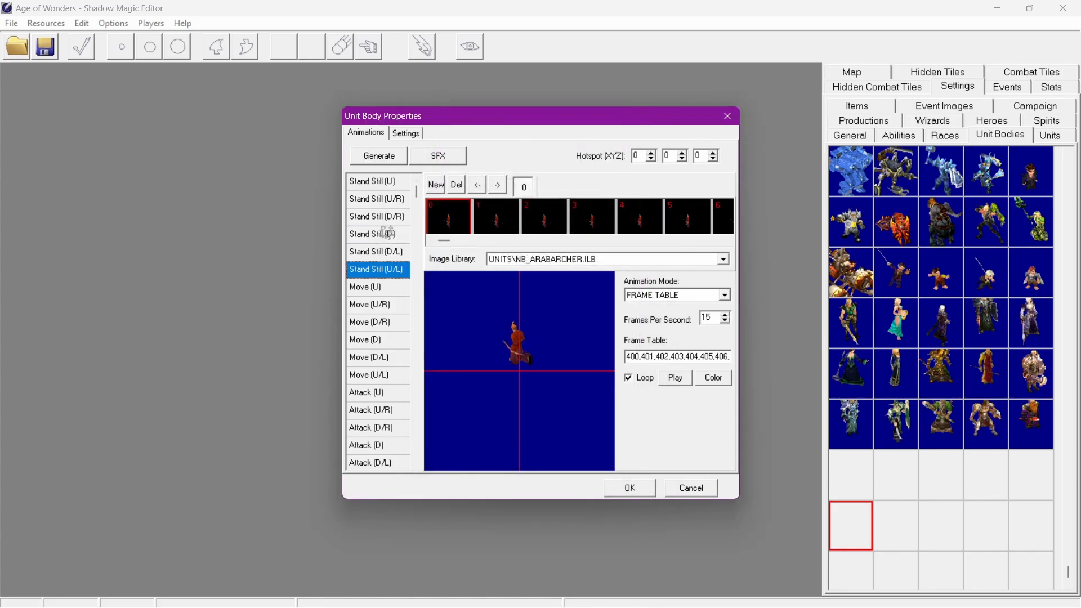
left_click(397, 220)
Regenerate the unit body's animations from NB_ARCANEGOLEM.ILB and preview Stand Still (D) and (D/R)
left_click(379, 156)
left_click(607, 180)
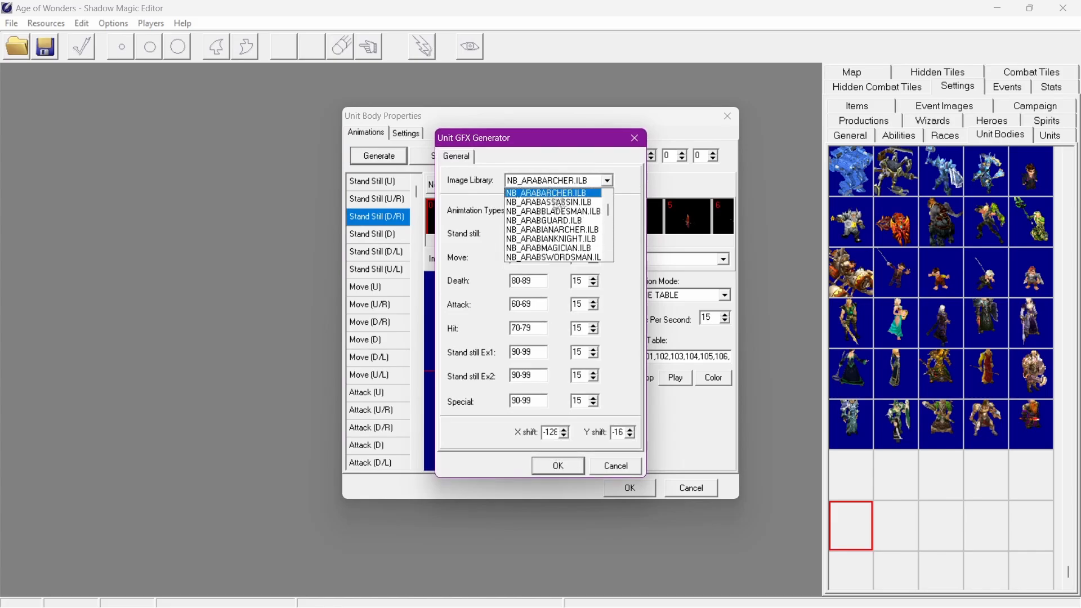
scroll(582, 239, "down", 3)
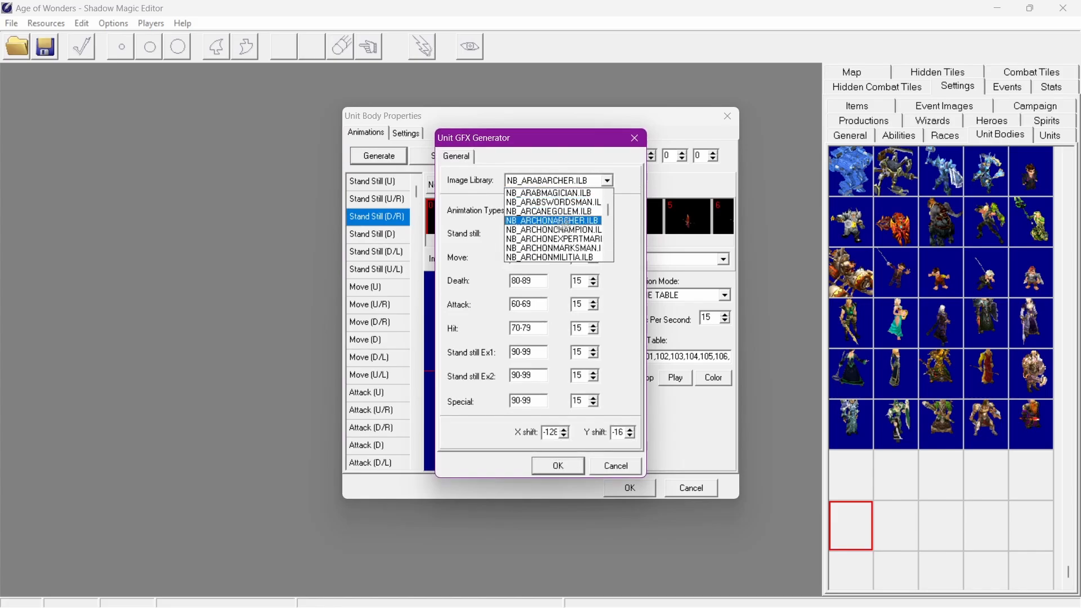
left_click(538, 216)
left_click(558, 467)
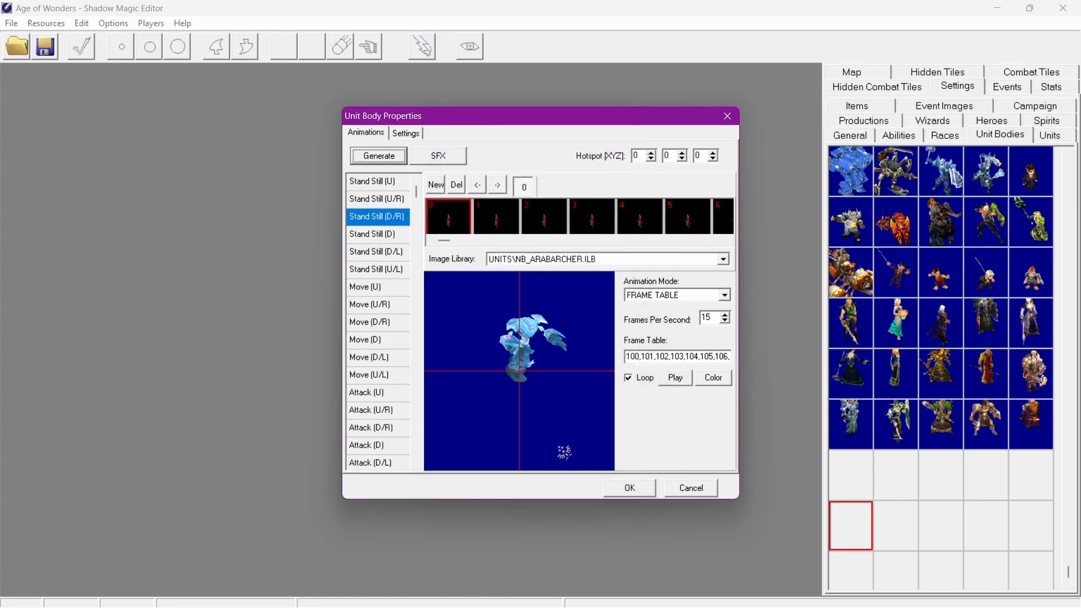
left_click(387, 233)
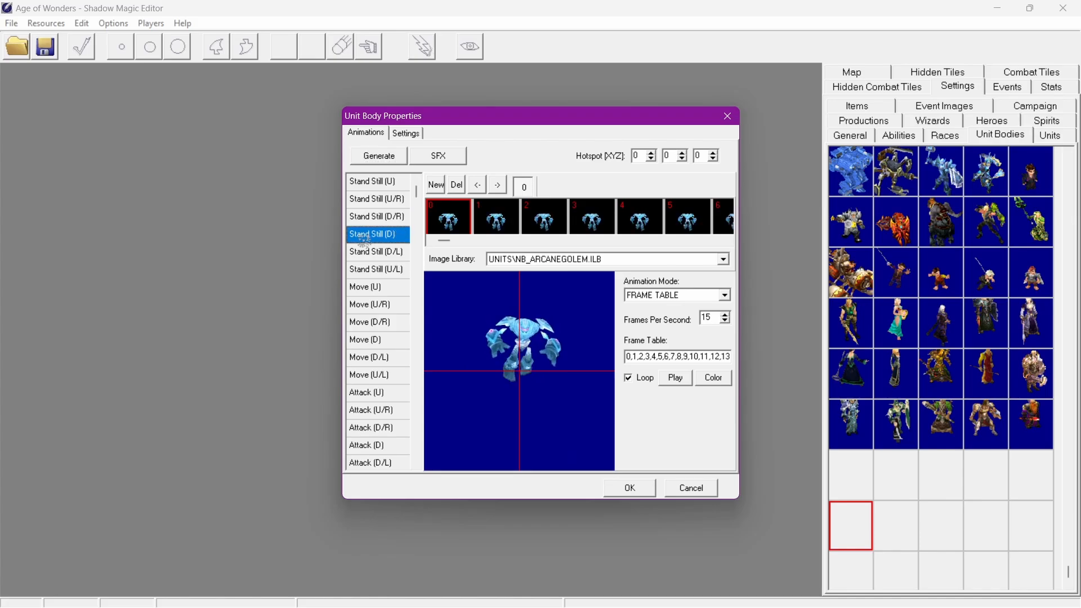
key("Up")
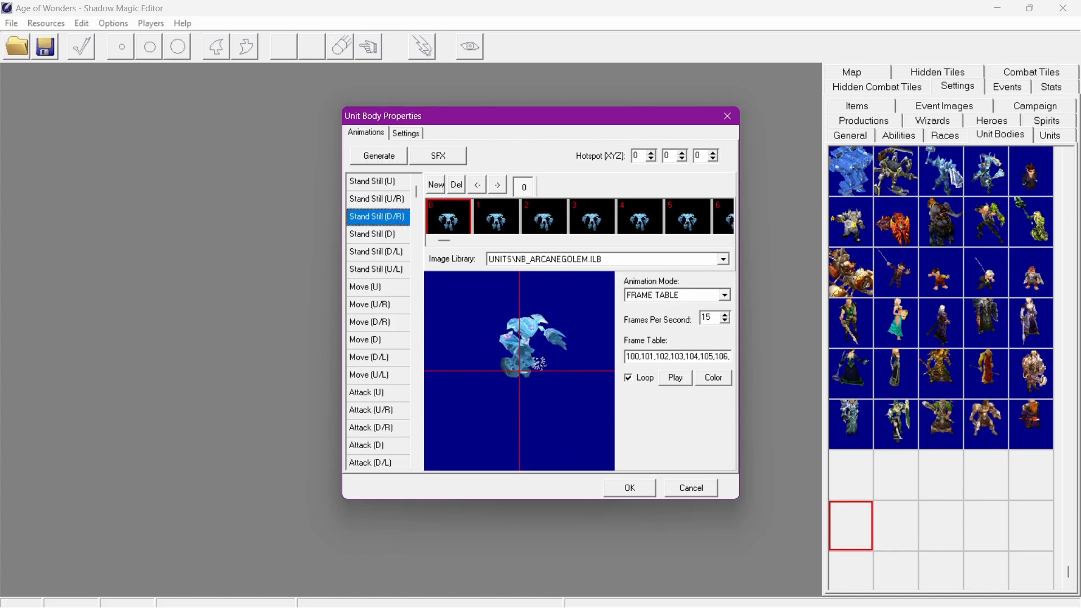
Edit the end of the Stand still frame range in the generator and regenerate the golem's animations
left_click(379, 157)
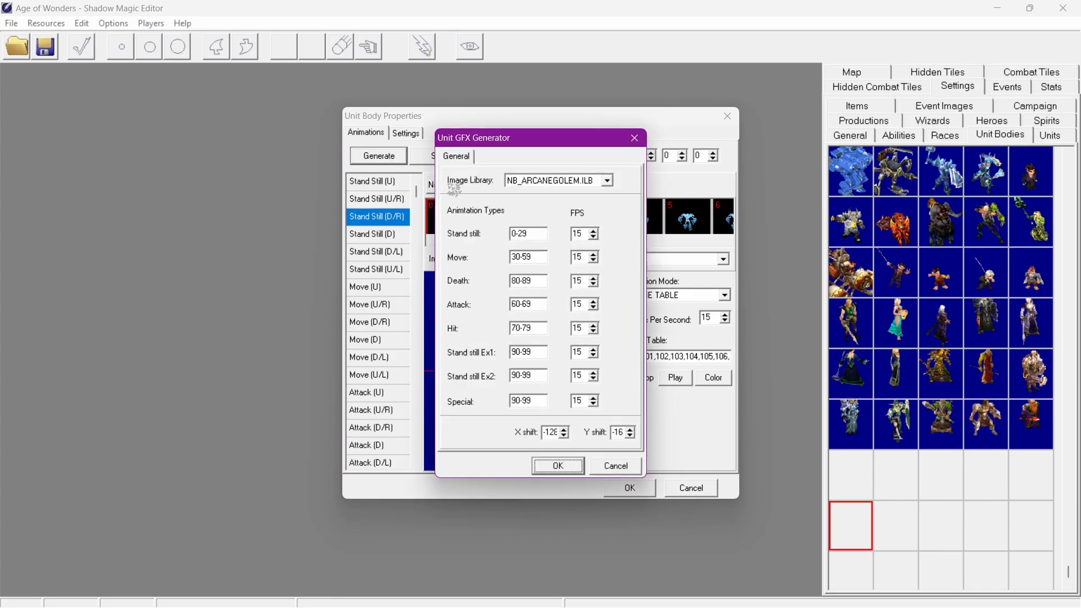
left_click(522, 235)
key("BackSpace")
type("1")
left_click(574, 464)
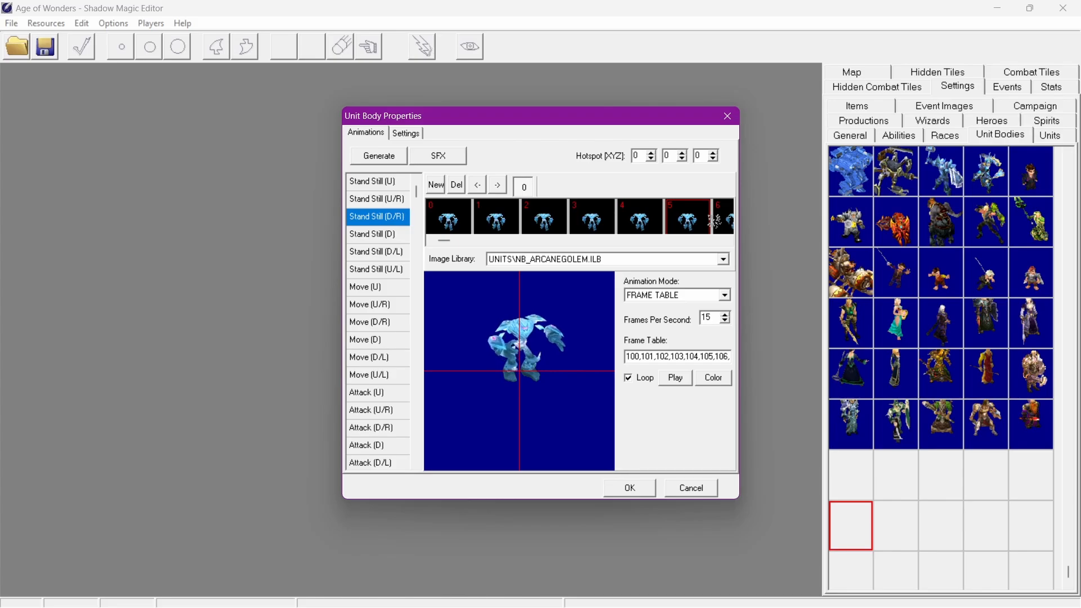
Examine the golem's numbered image frames in the frame strip for Stand Still (D/R), from frame 0 onward
mouse_move(724, 219)
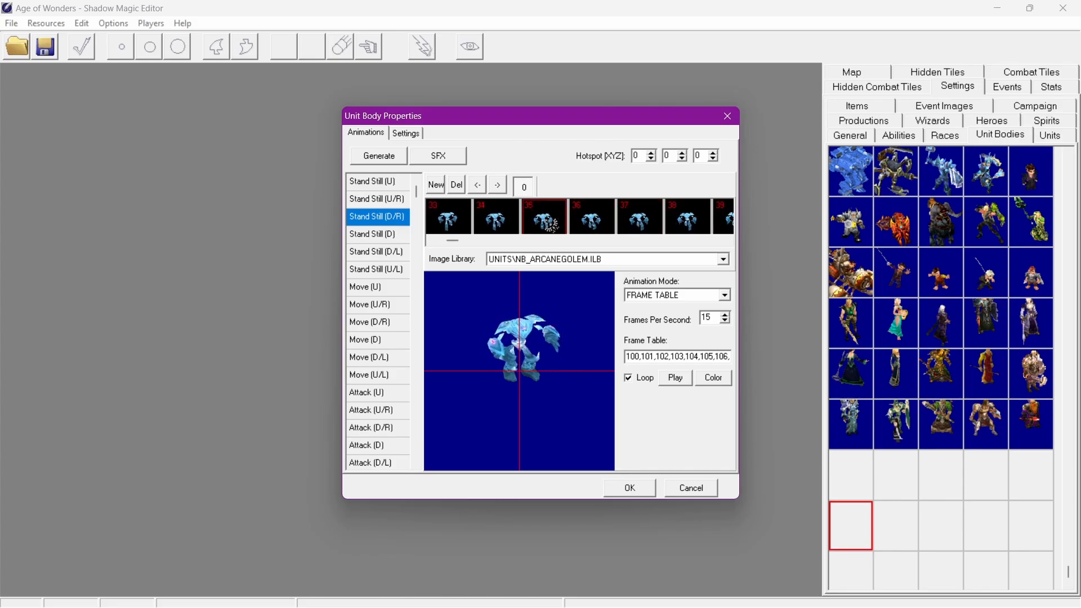
mouse_move(433, 233)
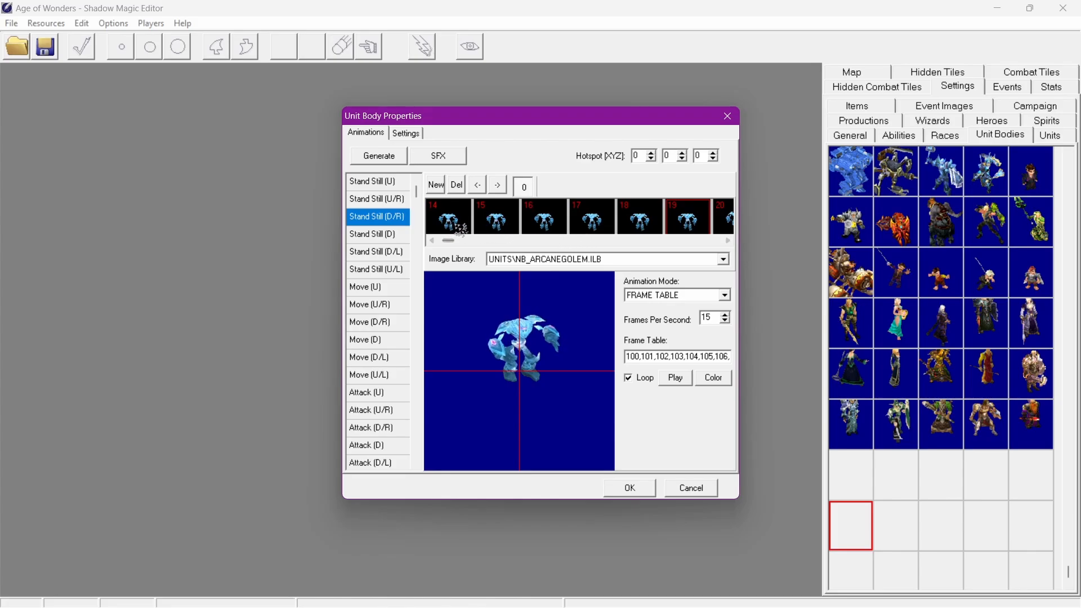
left_click_drag(445, 241, 417, 245)
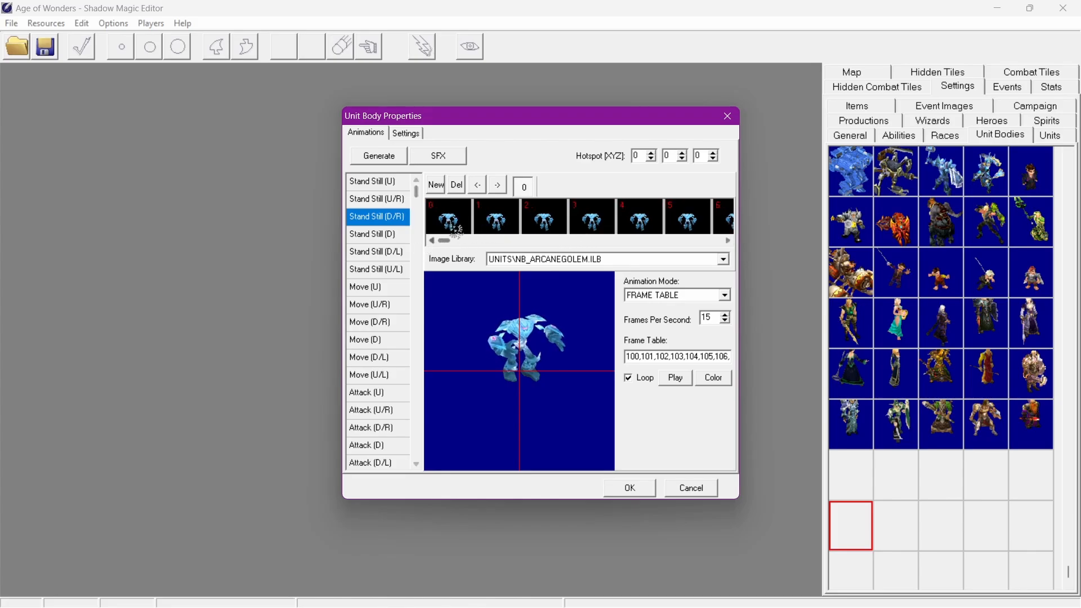
left_click(469, 242)
left_click(468, 243)
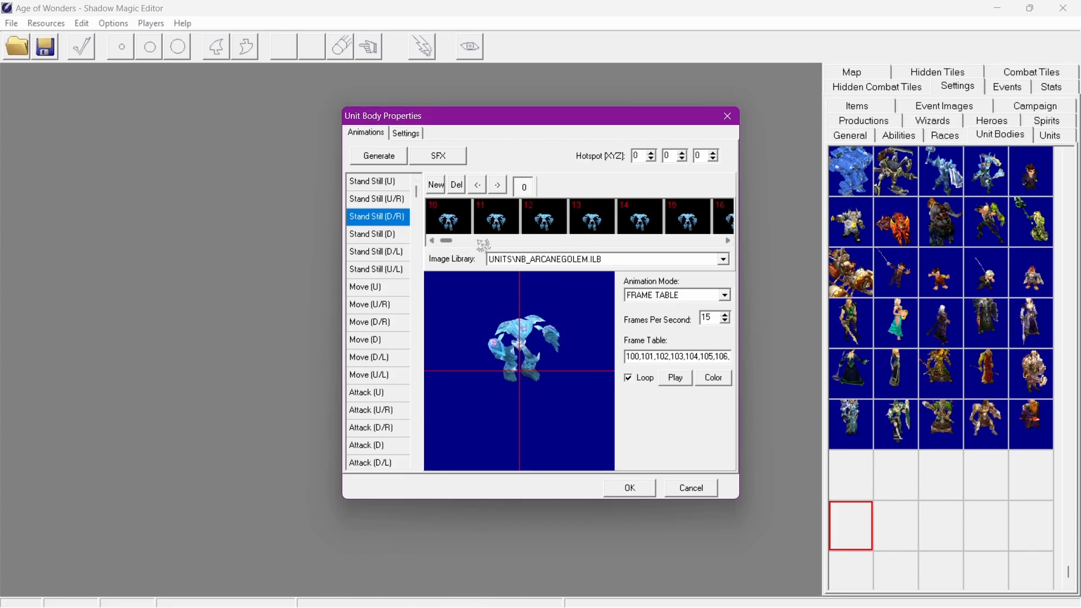
left_click(485, 244)
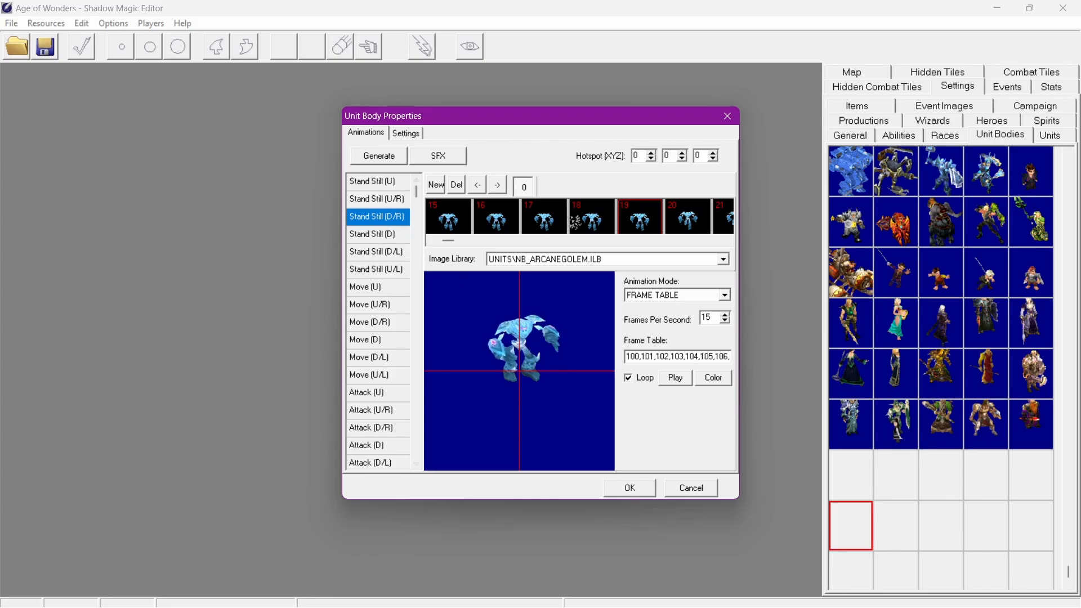
Compare the frame tables and previews of Stand Still (D), (D/L) and (U/L)
left_click(370, 235)
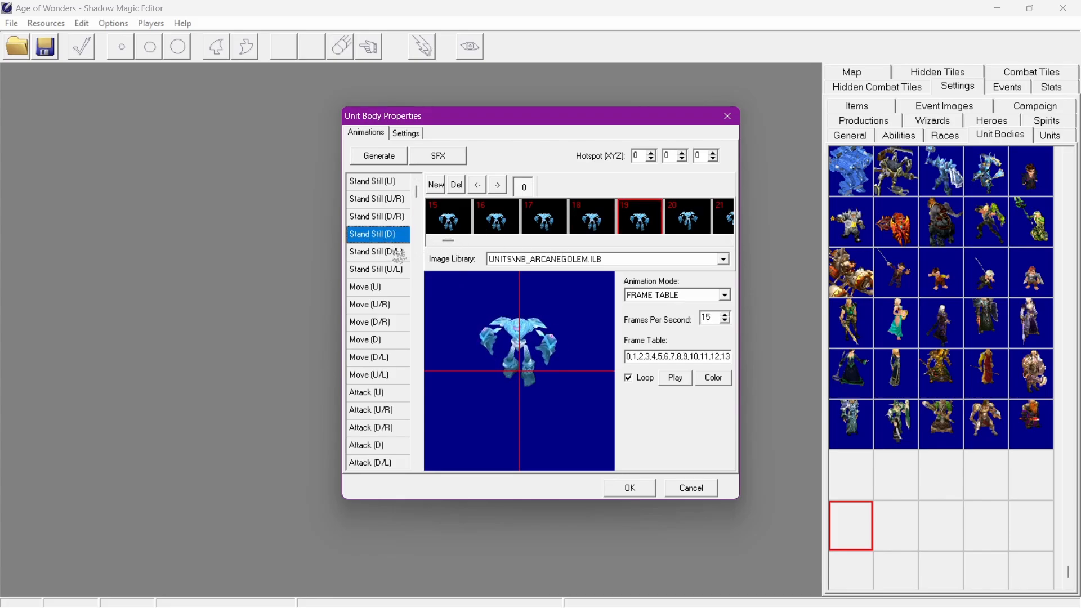
left_click(398, 254)
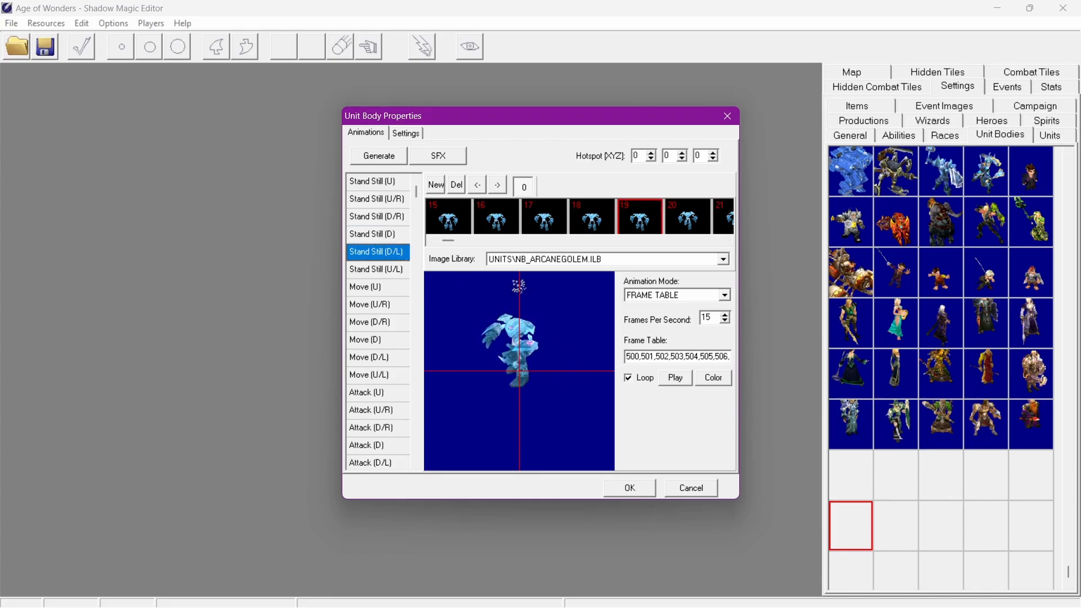
left_click(385, 271)
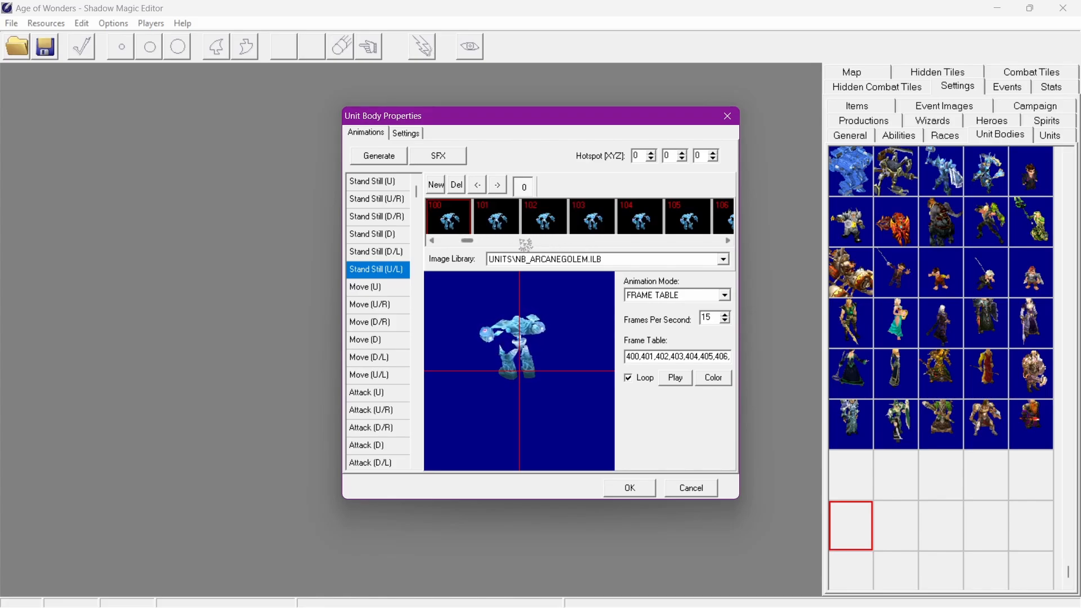
Preview the Stand Still (U), (U/R) and (D/R) animations with their frame tables
left_click(379, 184)
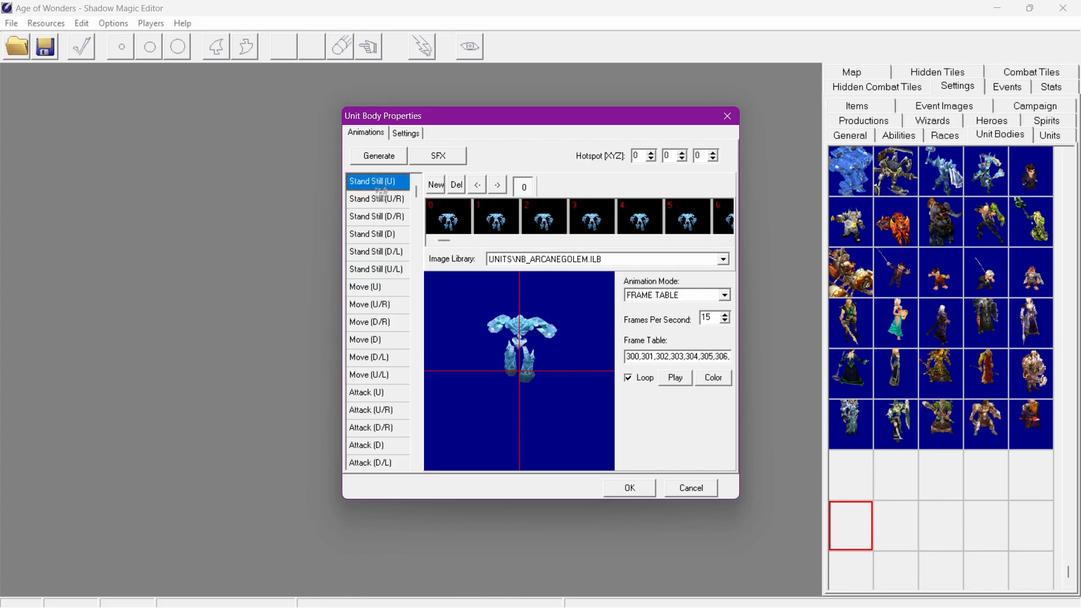
left_click(383, 199)
left_click(385, 217)
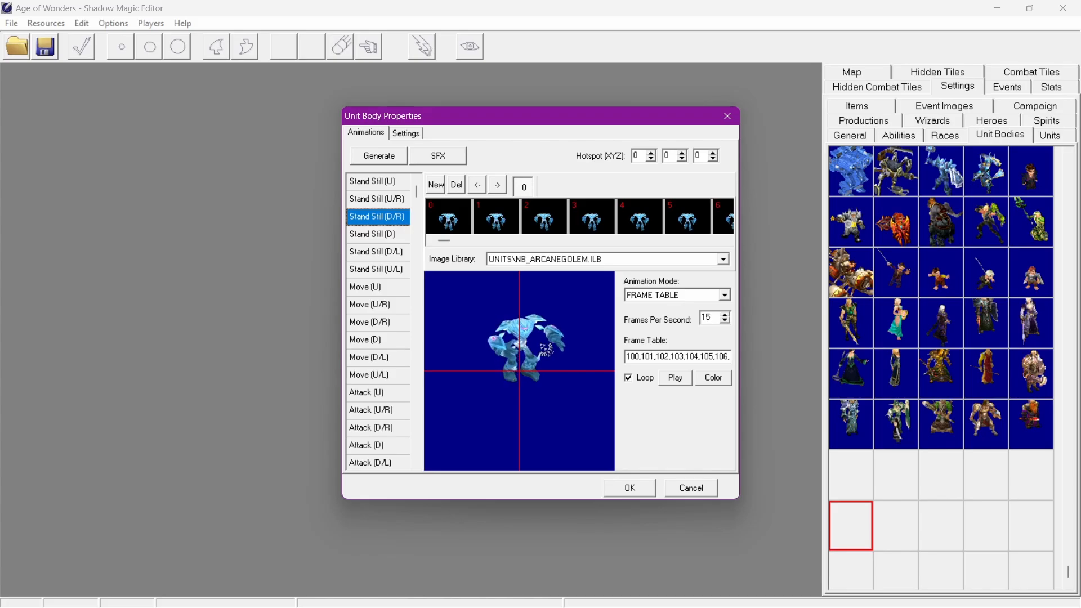
Set the Move frame range to 20-39 in the generator, regenerate the animations, and preview Move (D/R) and (D)
left_click(379, 156)
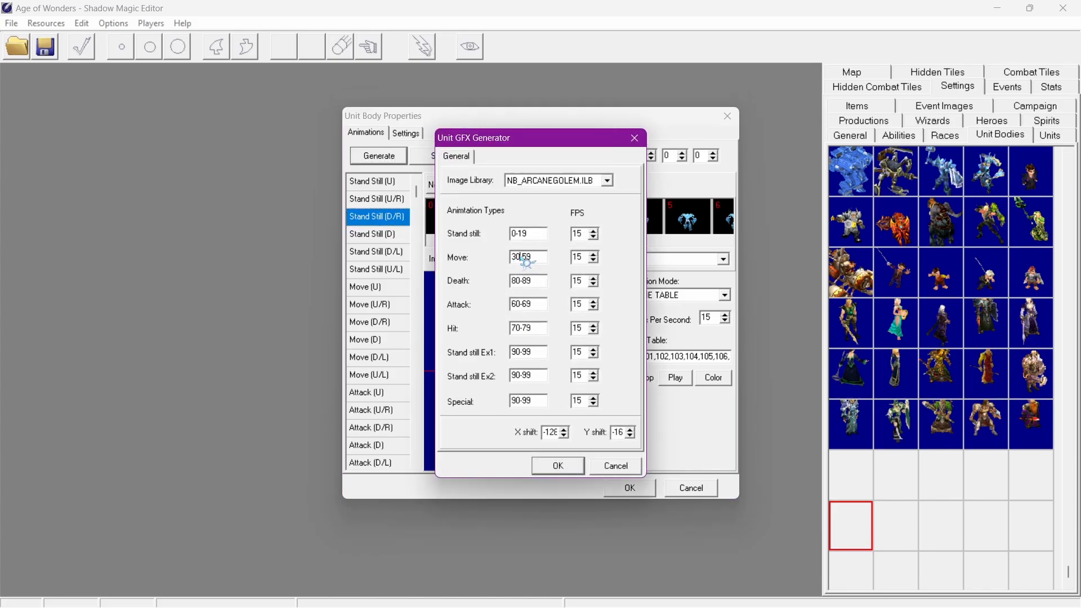
type("2")
left_click(570, 466)
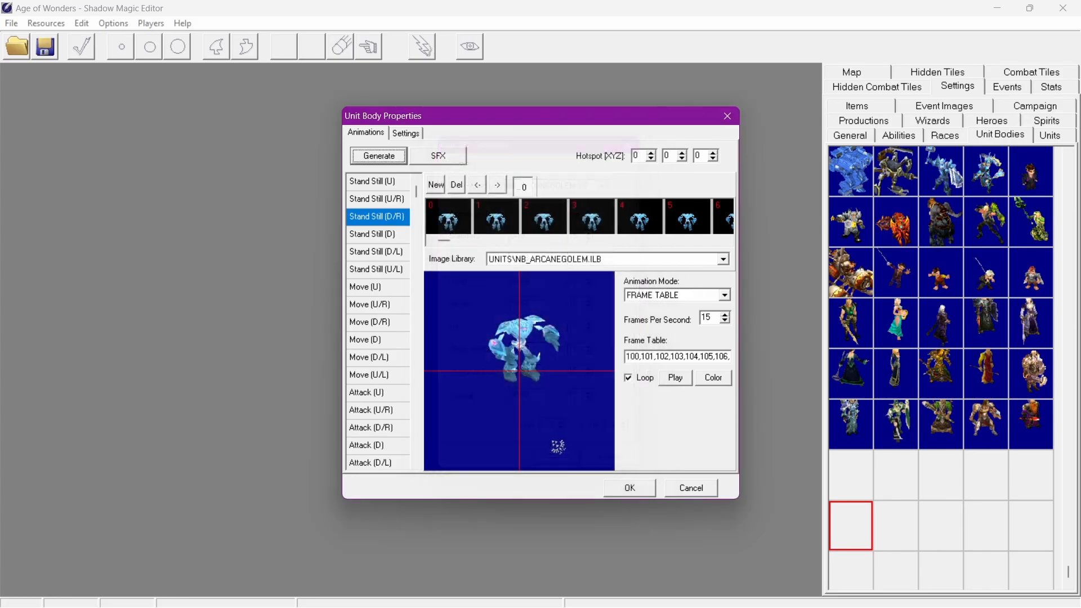
left_click(380, 326)
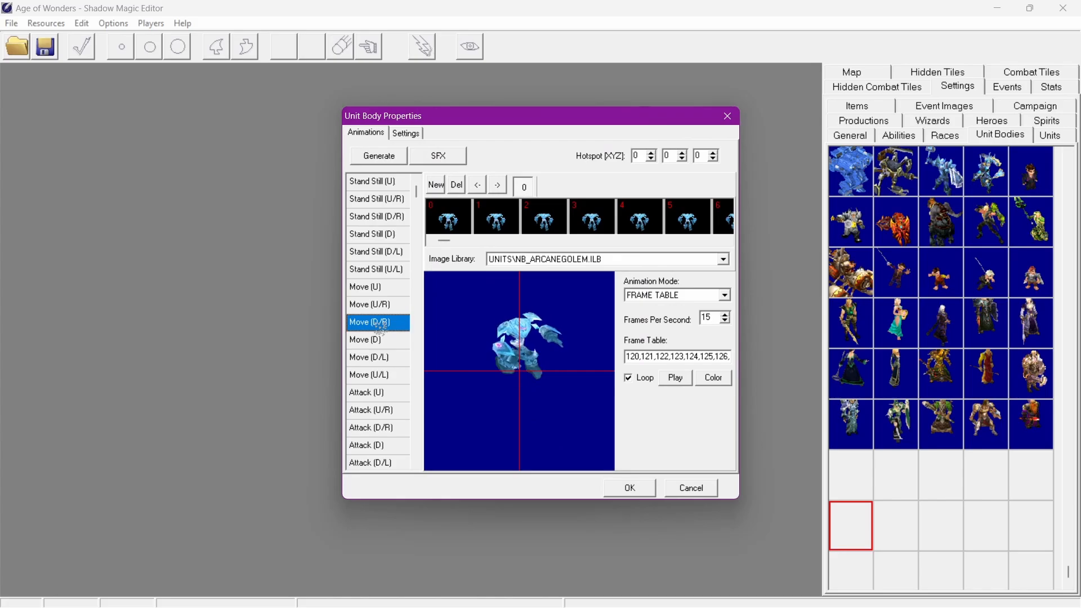
left_click(385, 342)
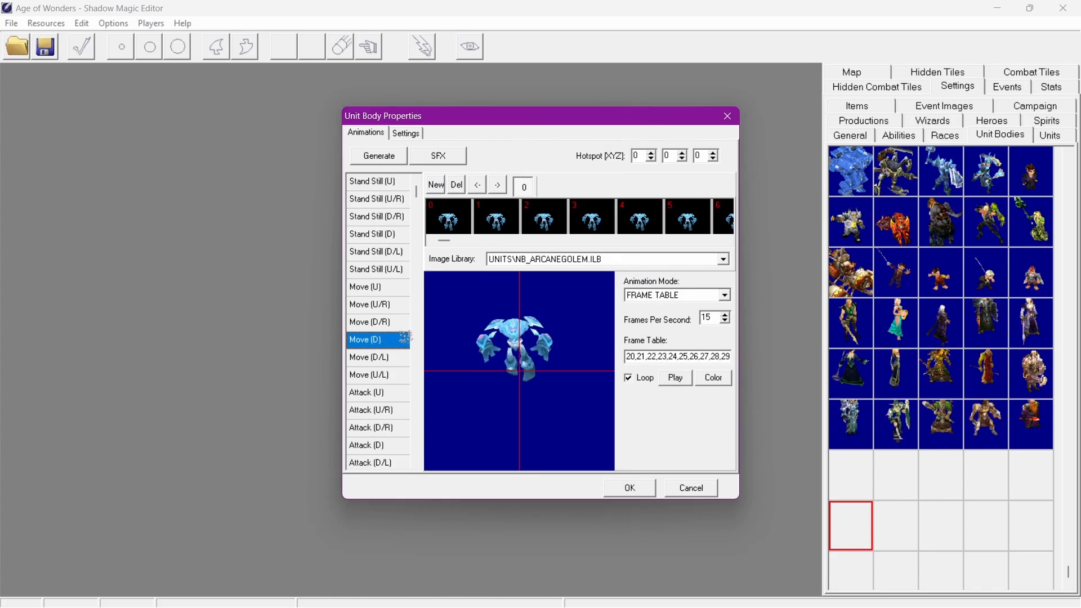
left_click(401, 324)
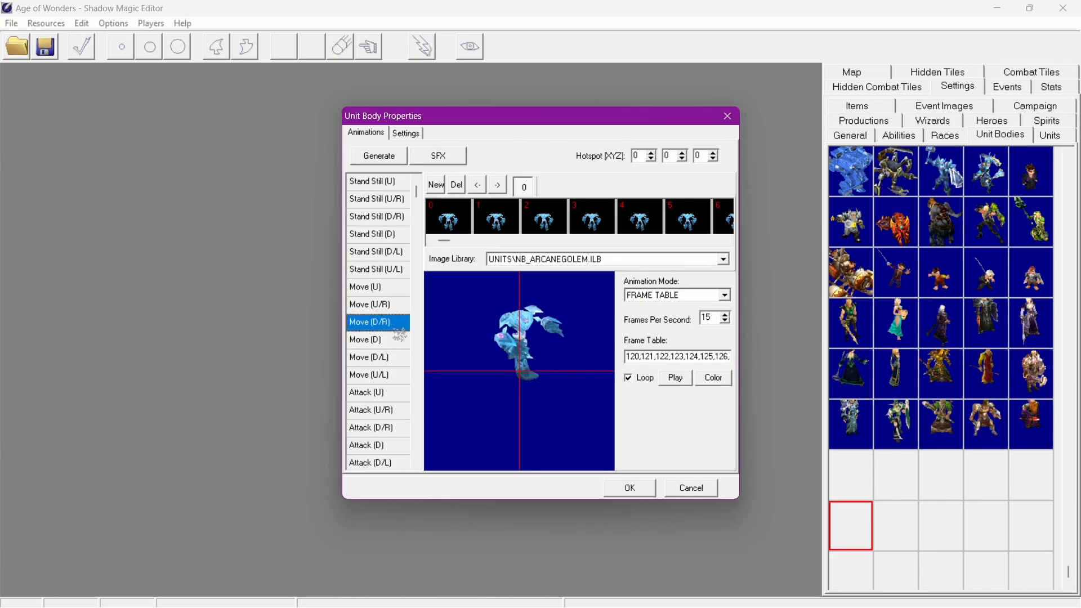
Raise the Move speed to 20 FPS in the generator, regenerate, and check Move (D) and (D/R)
left_click(379, 155)
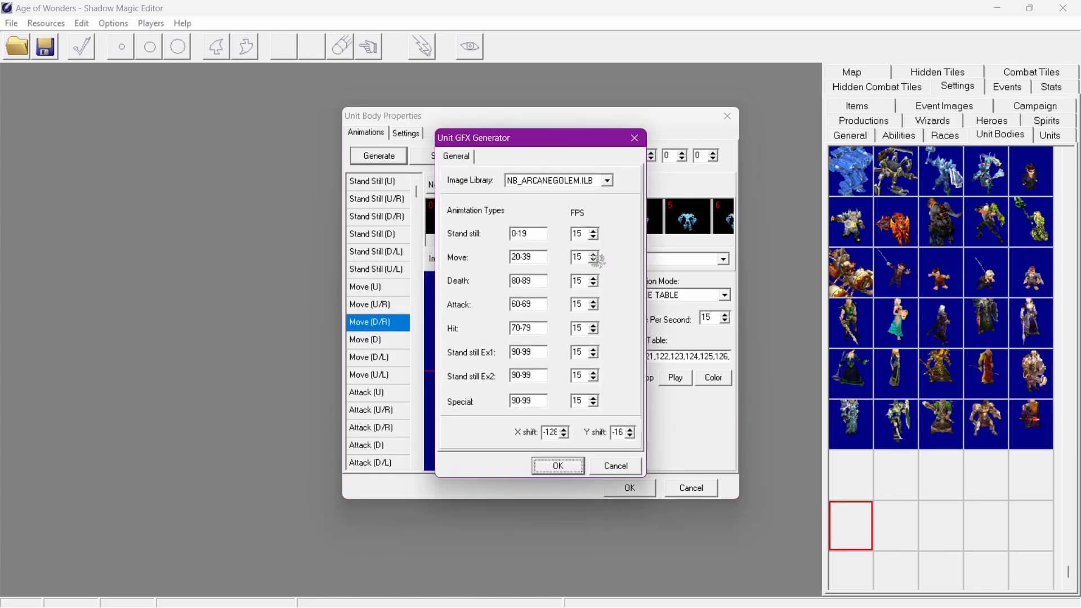
left_click(594, 254)
left_click(594, 254)
left_click(594, 254)
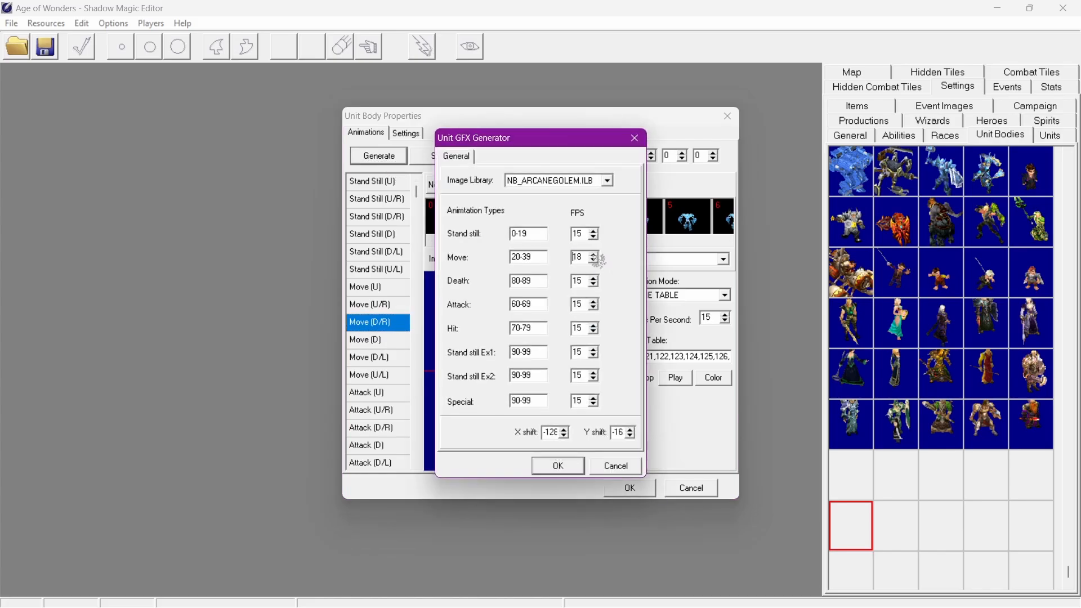
left_click(558, 466)
left_click(375, 341)
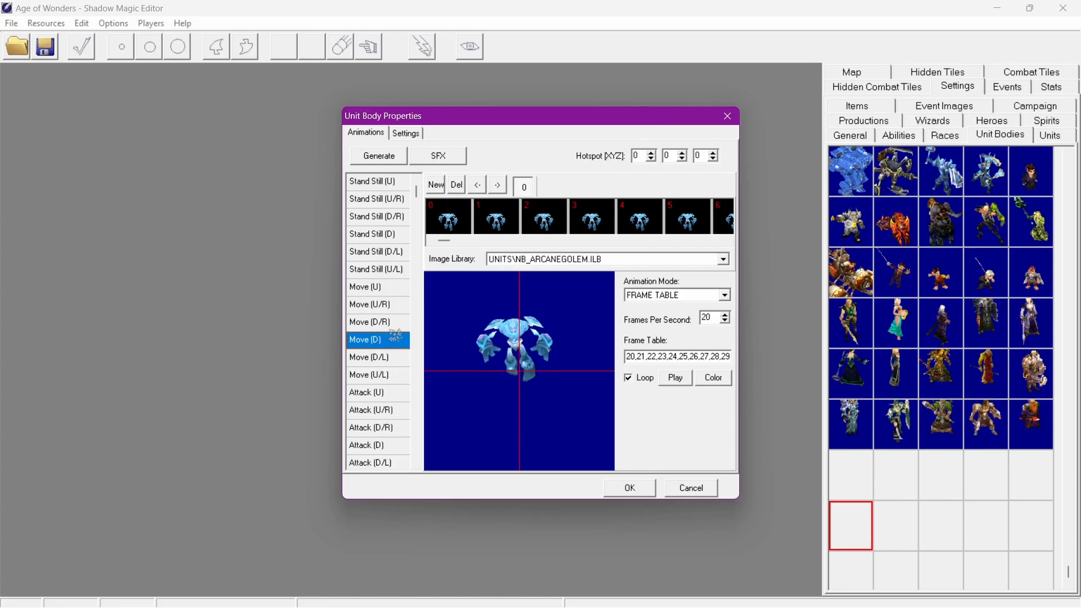
left_click(401, 323)
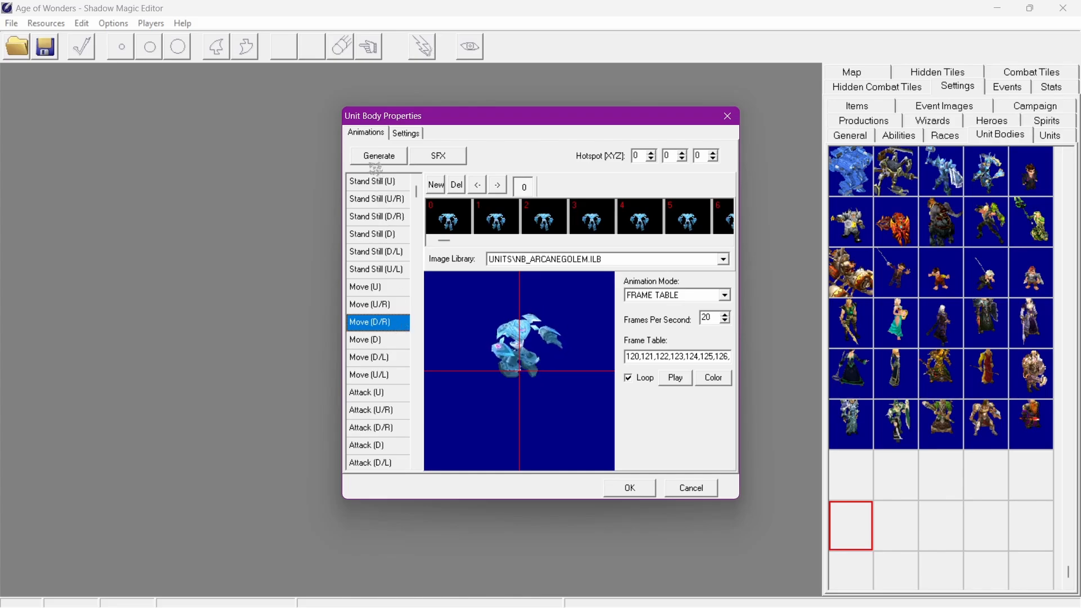
Make the Attack frame range start at 40 in the generator, regenerate, and preview Attack (D/R)
left_click(377, 159)
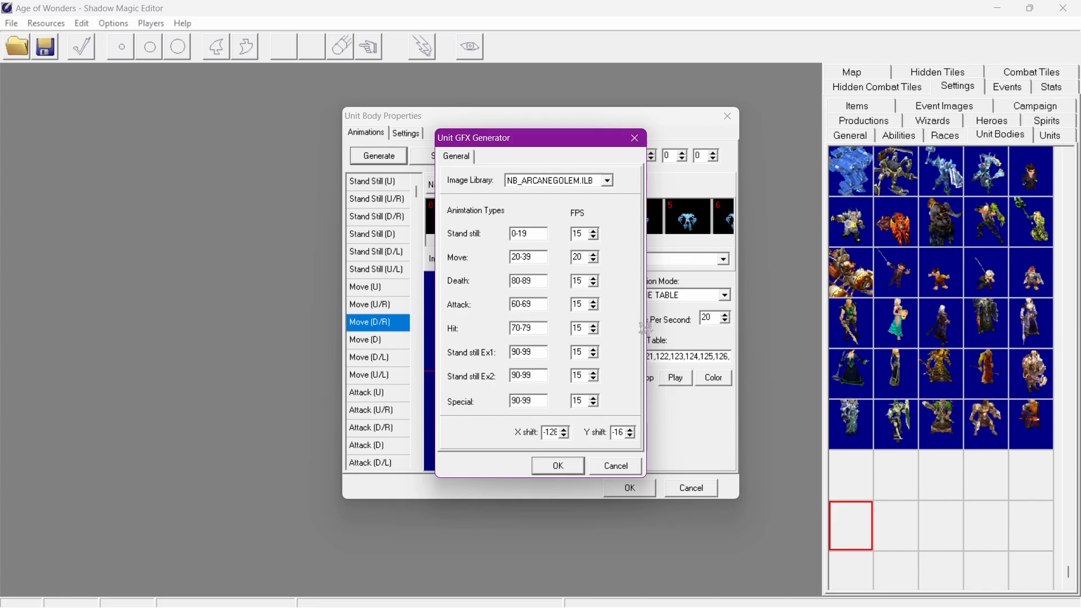
left_click(512, 304)
type("4")
left_click(558, 465)
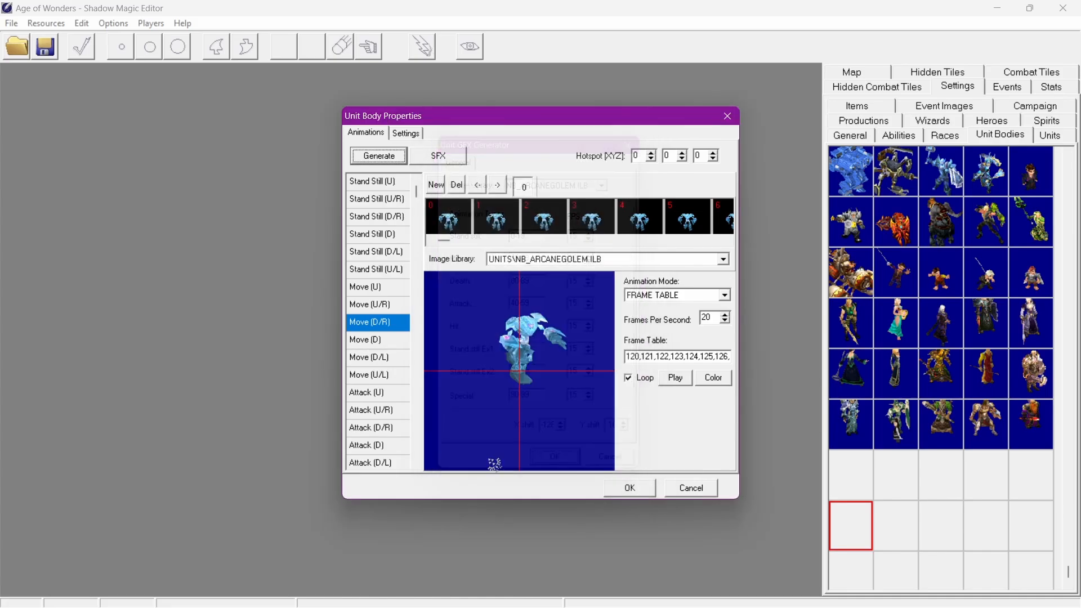
left_click(383, 429)
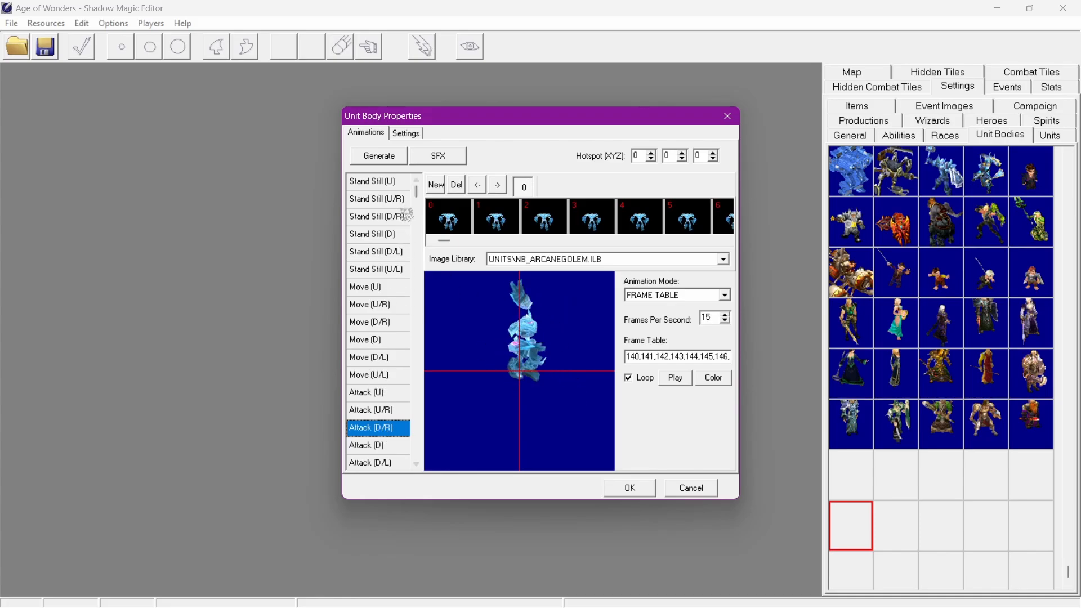
Extend the Attack frame range to 40-69, regenerate the animations, and preview Attack (U/R) and (D/R)
left_click(386, 157)
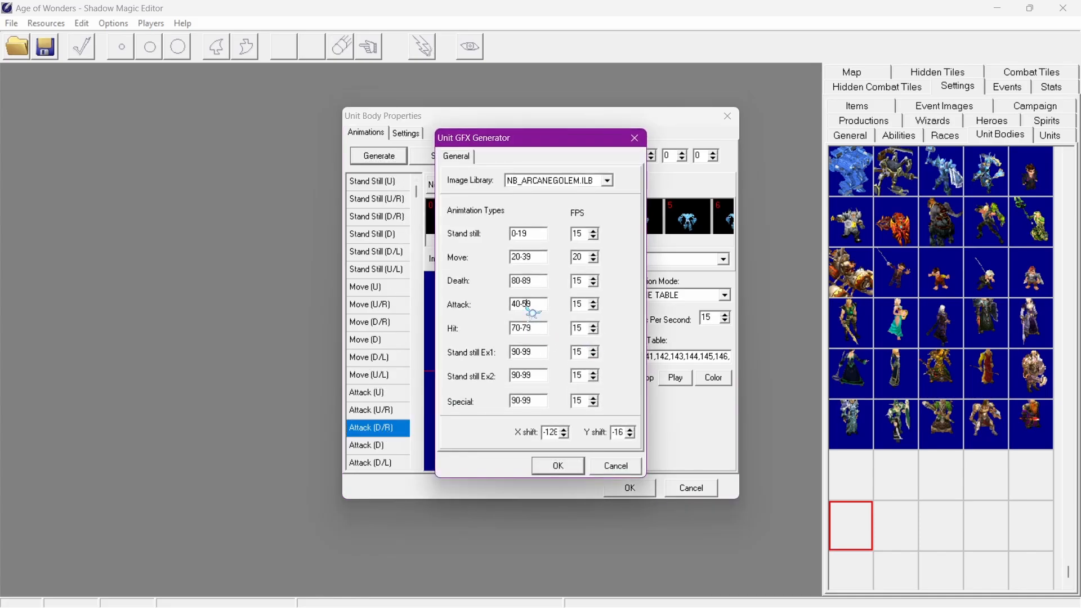
left_click_drag(526, 303, 522, 303)
type("6")
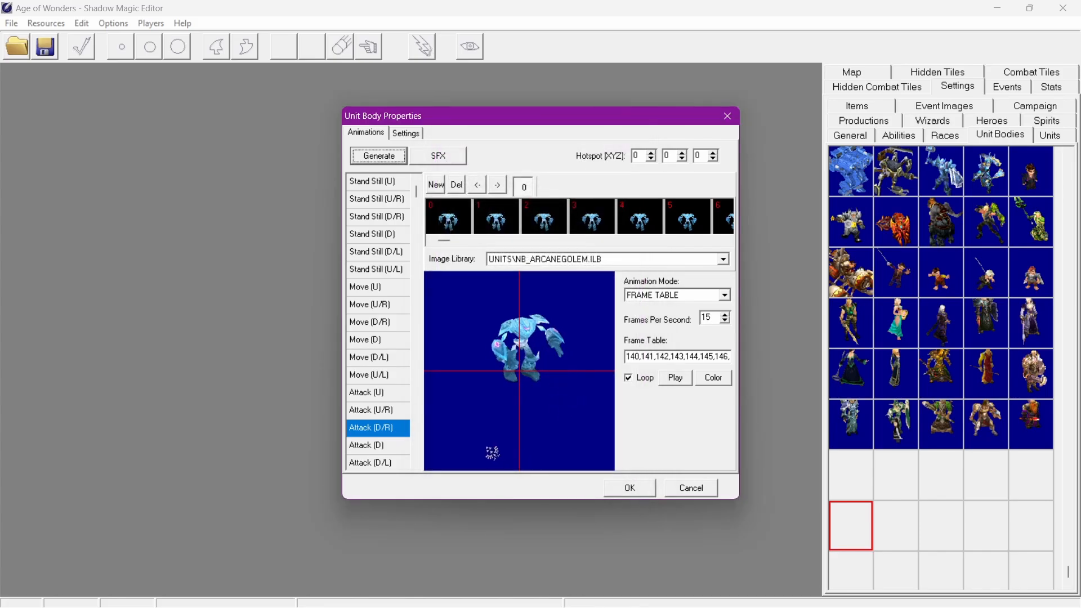
left_click(377, 410)
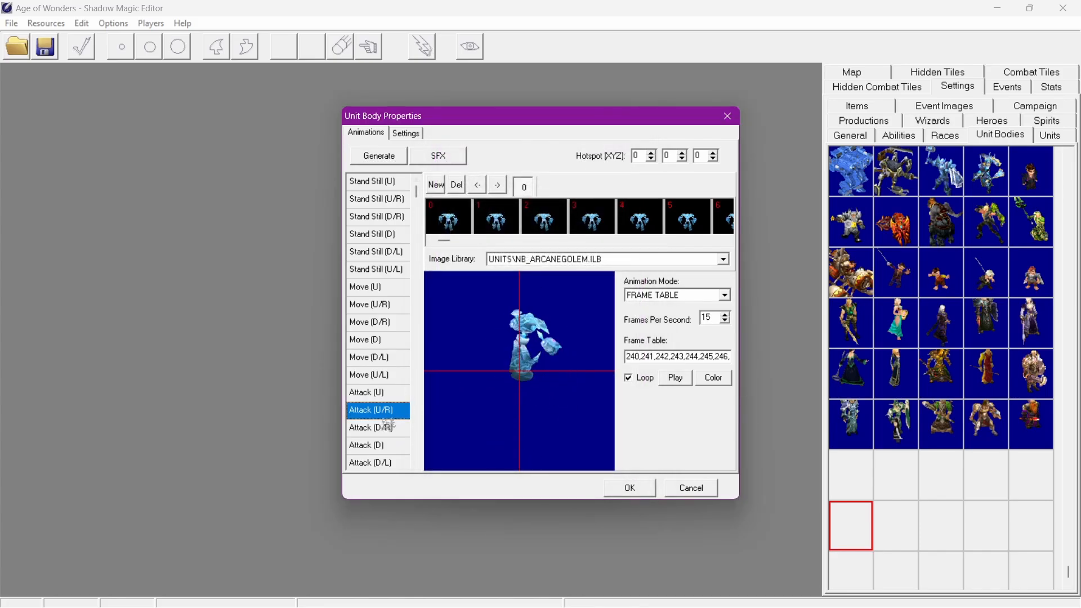
left_click(383, 429)
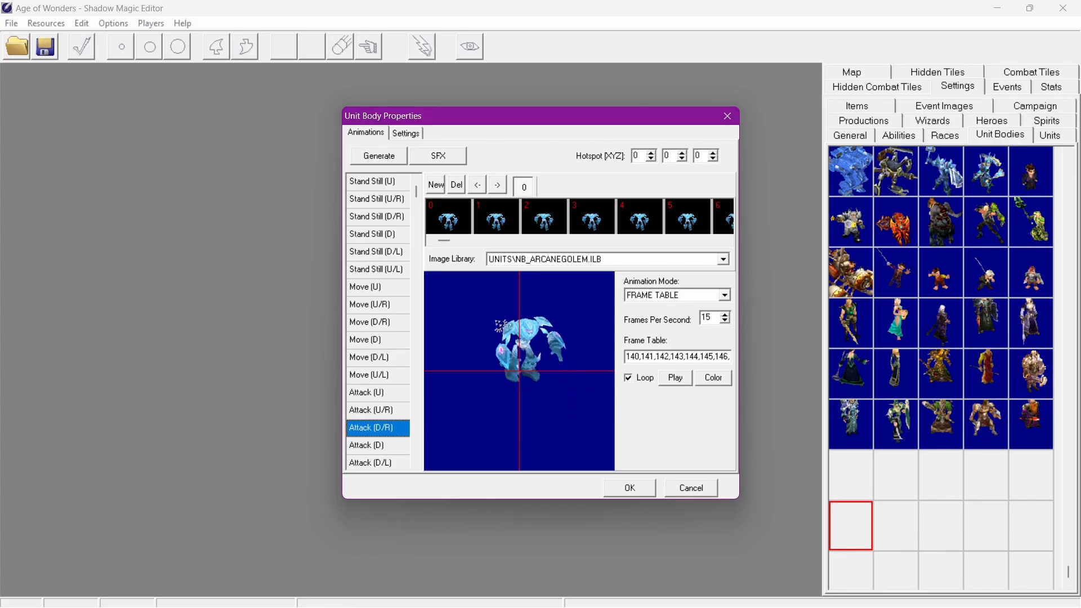
Set the Attack speed to 20 FPS in the generator and regenerate the animations
left_click(381, 159)
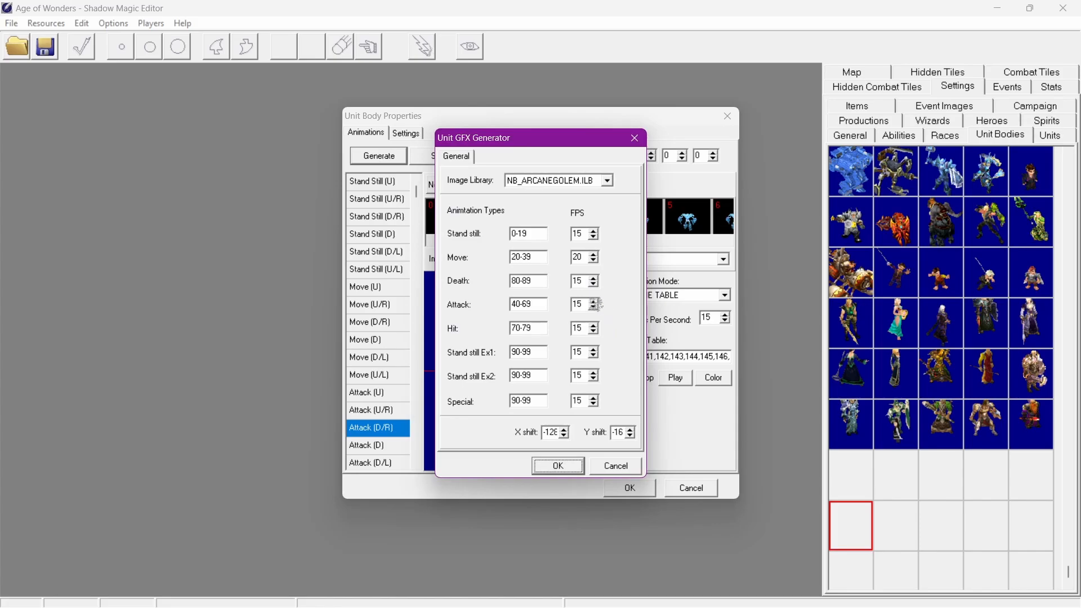
double_click(595, 301)
left_click(559, 466)
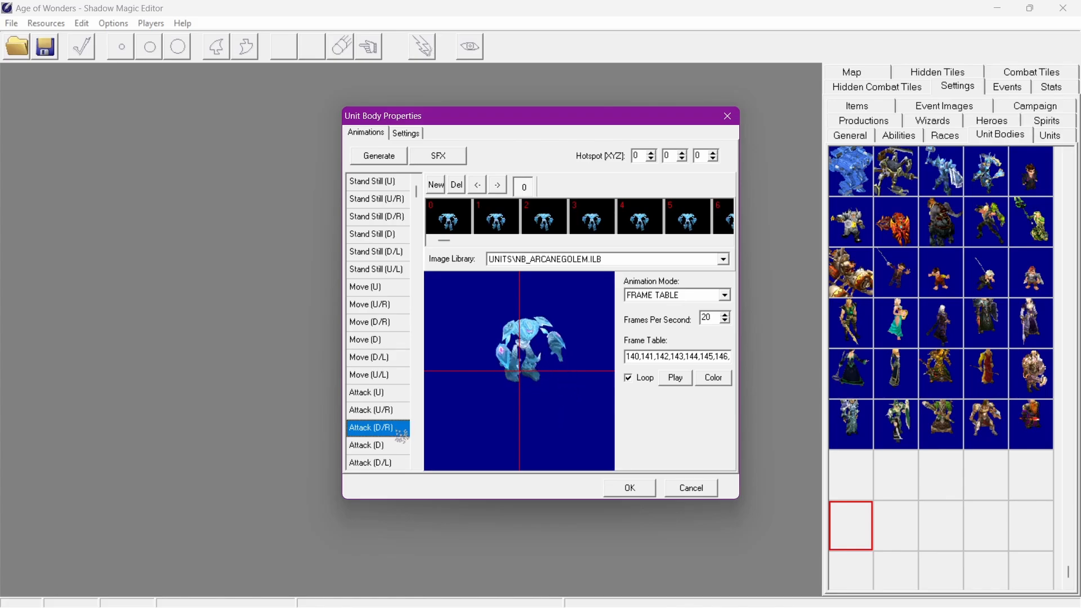
Try 25 frames per second on Attack (D/R) and compare it with Attack (U/R)
left_click(725, 314)
left_click(725, 314)
left_click(724, 314)
left_click(725, 314)
left_click(393, 414)
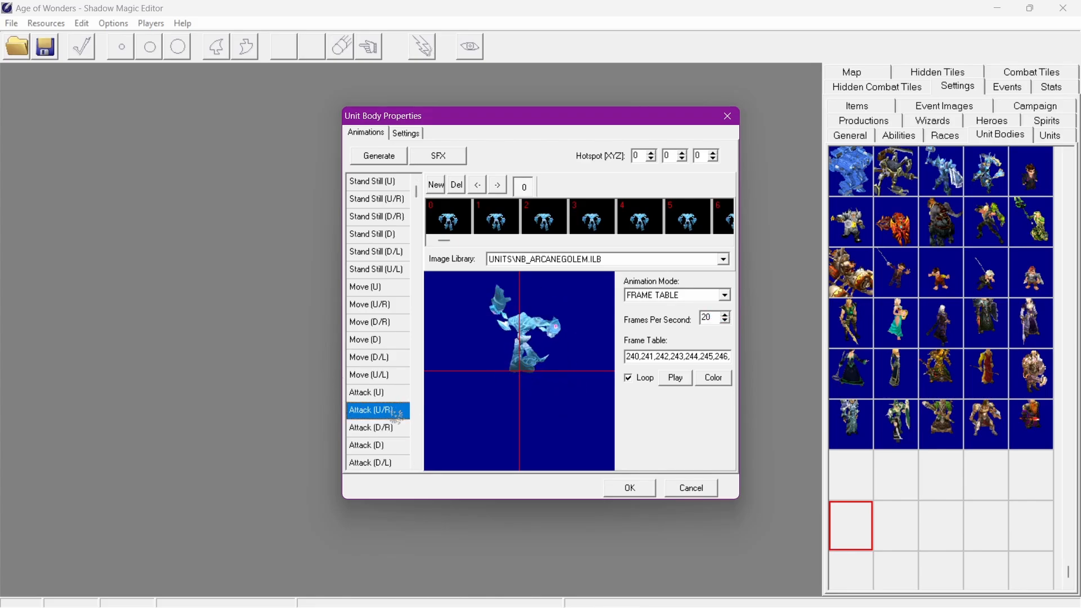
left_click(383, 428)
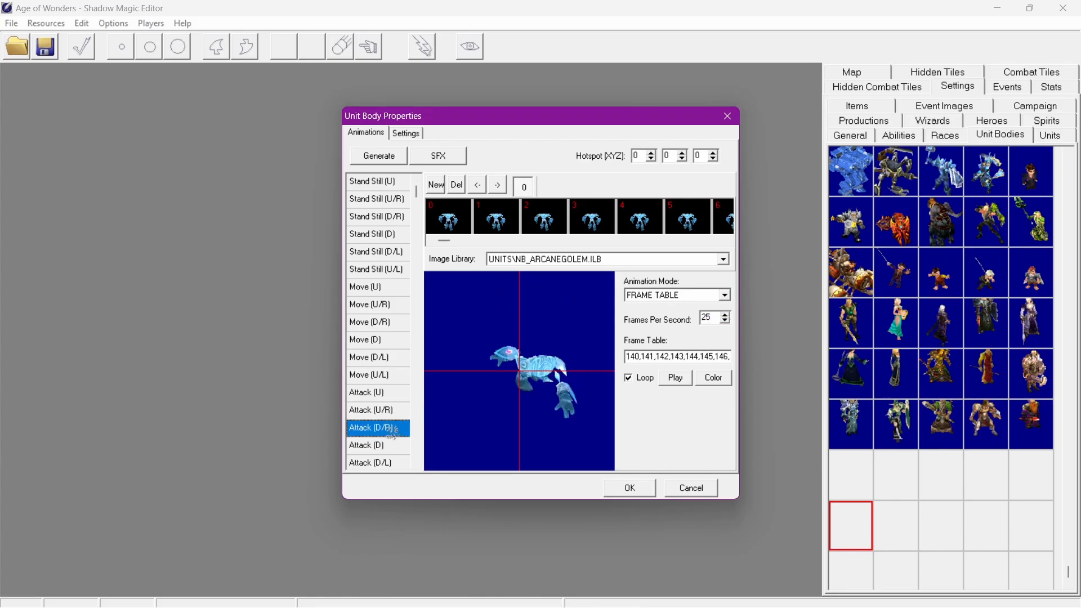
Return Attack (D/R) to 20 frames per second
left_click(726, 321)
left_click(726, 321)
left_click(725, 321)
left_click(726, 321)
left_click(726, 321)
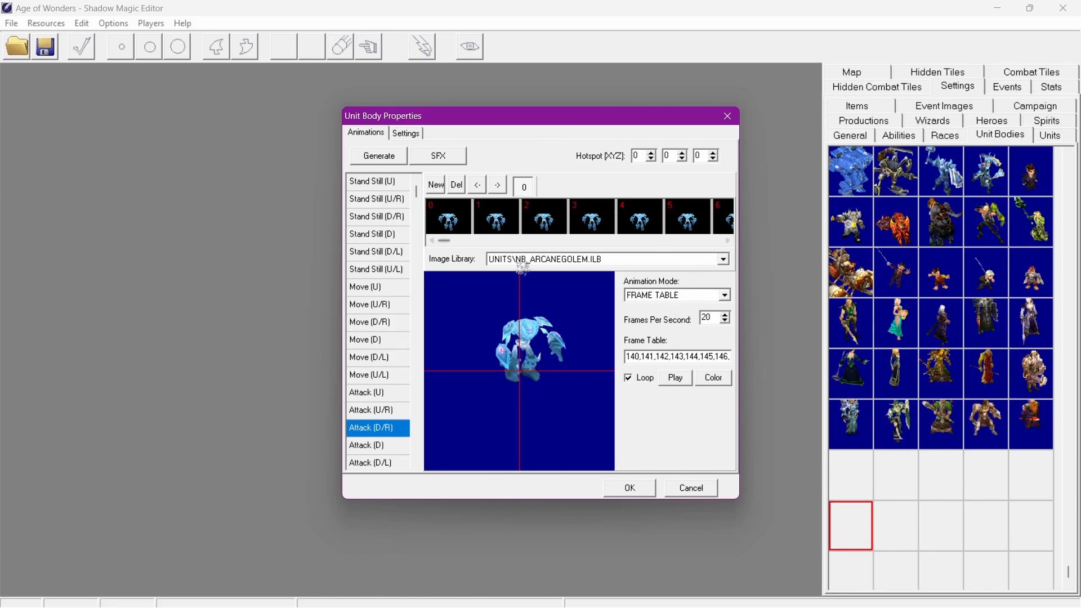
With Stand Still (U) selected, set the unit body's hotspot Y to 60 and Z to 40
left_click(387, 182)
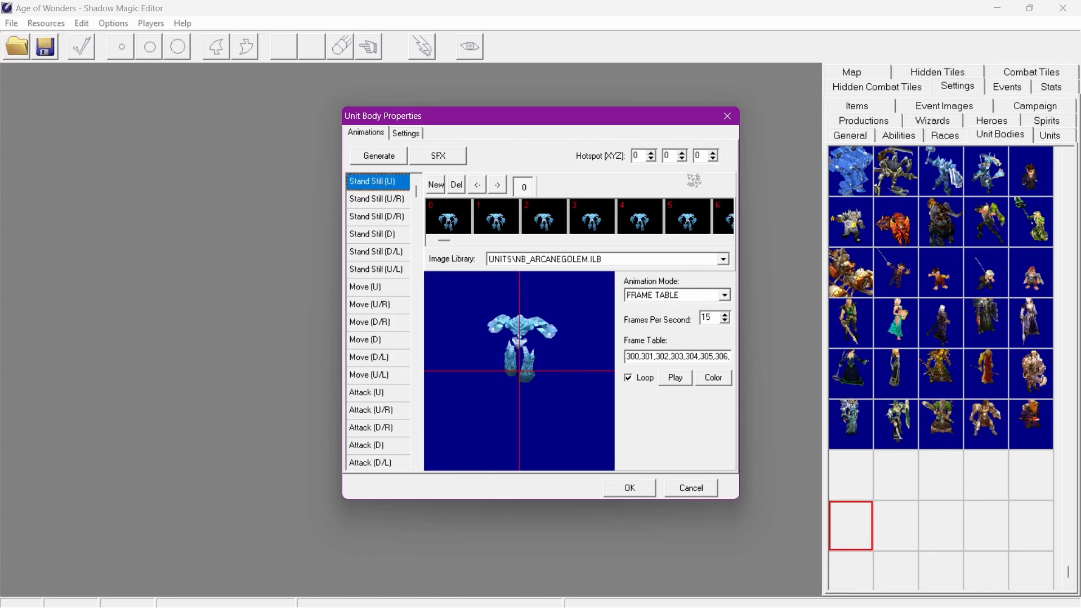
left_click(682, 153)
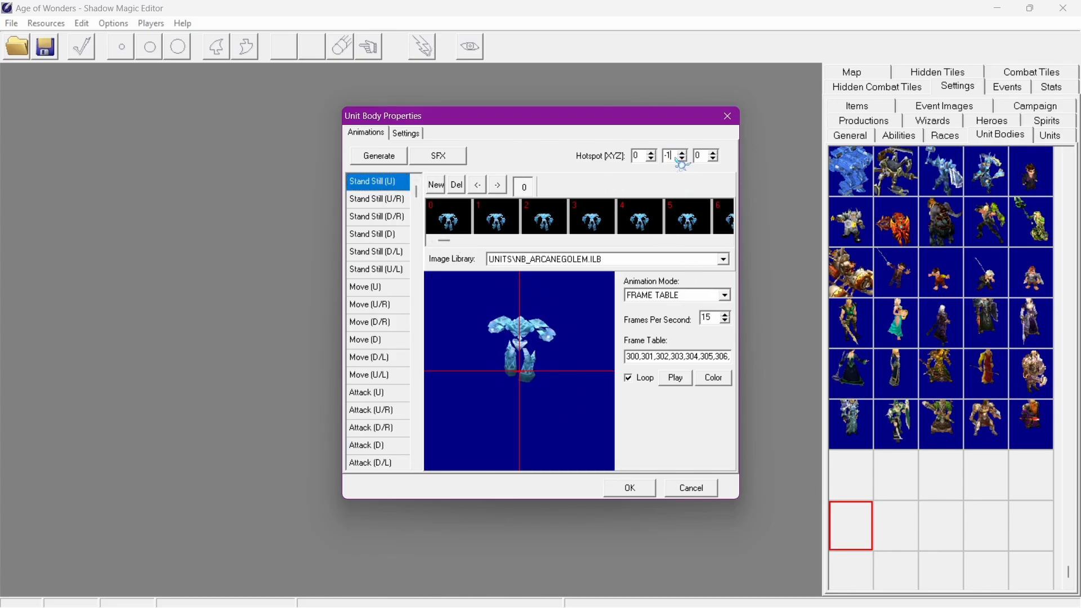
key("BackSpace")
key("BackSpace")
type("60")
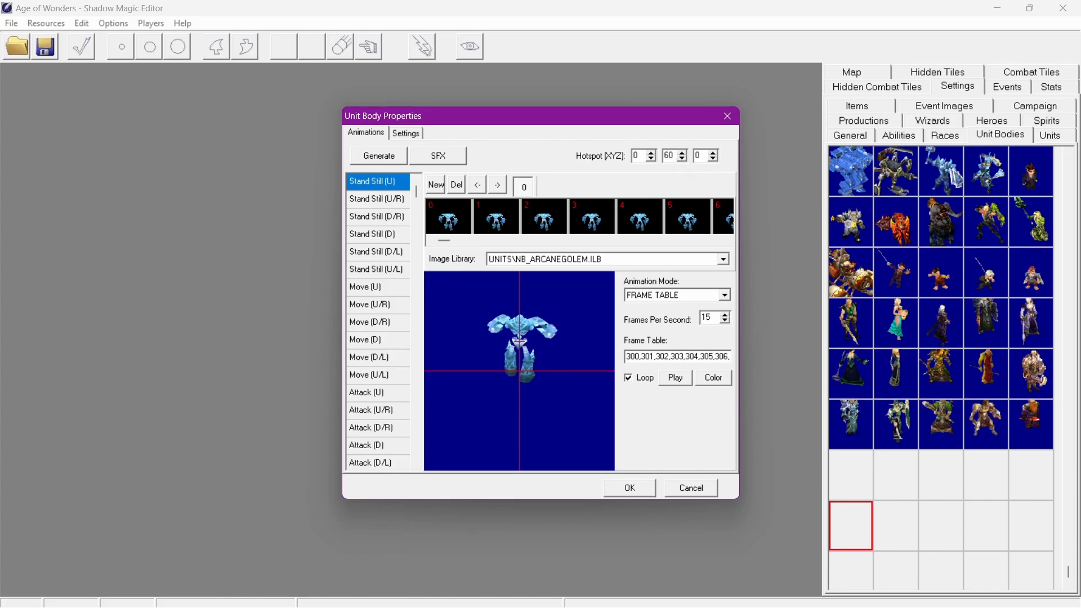
double_click(705, 159)
type("4")
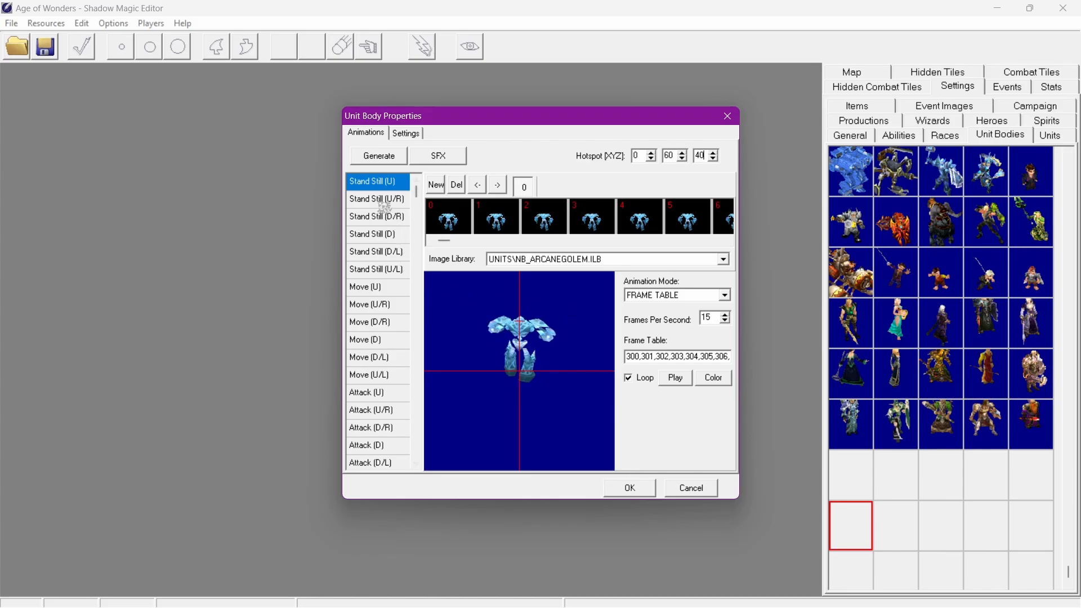
Check the hotspot marker against the golem in each Stand Still direction and in Attack (D/R)
left_click(385, 207)
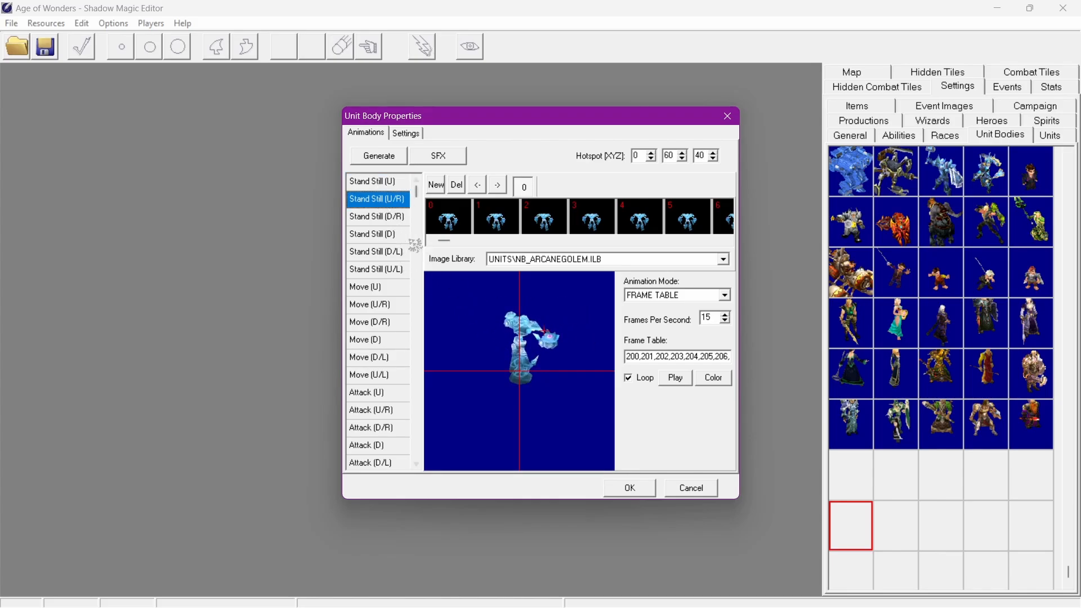
left_click(382, 217)
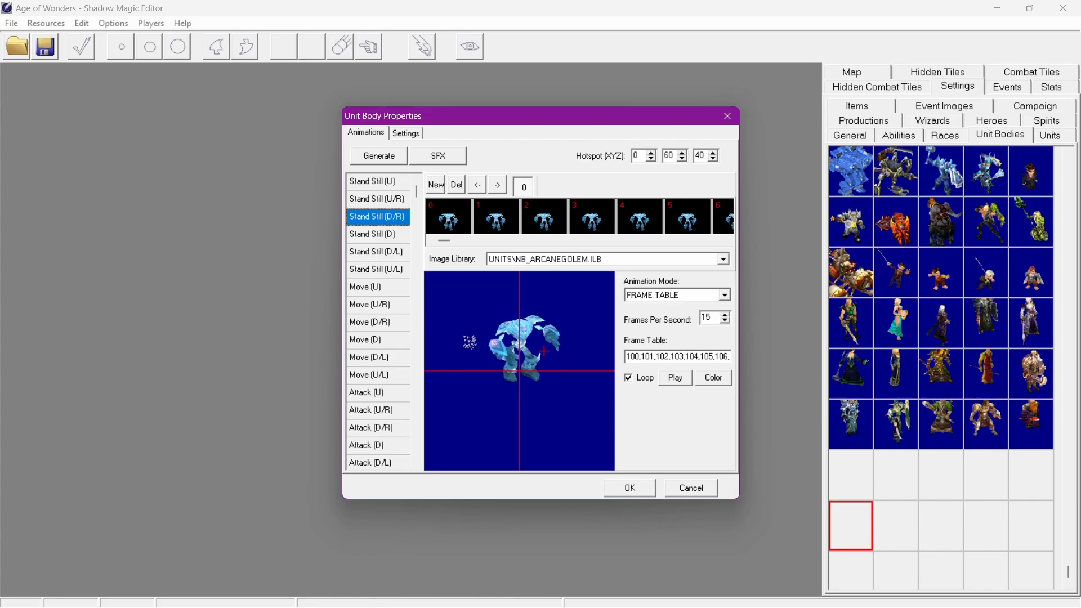
left_click(366, 237)
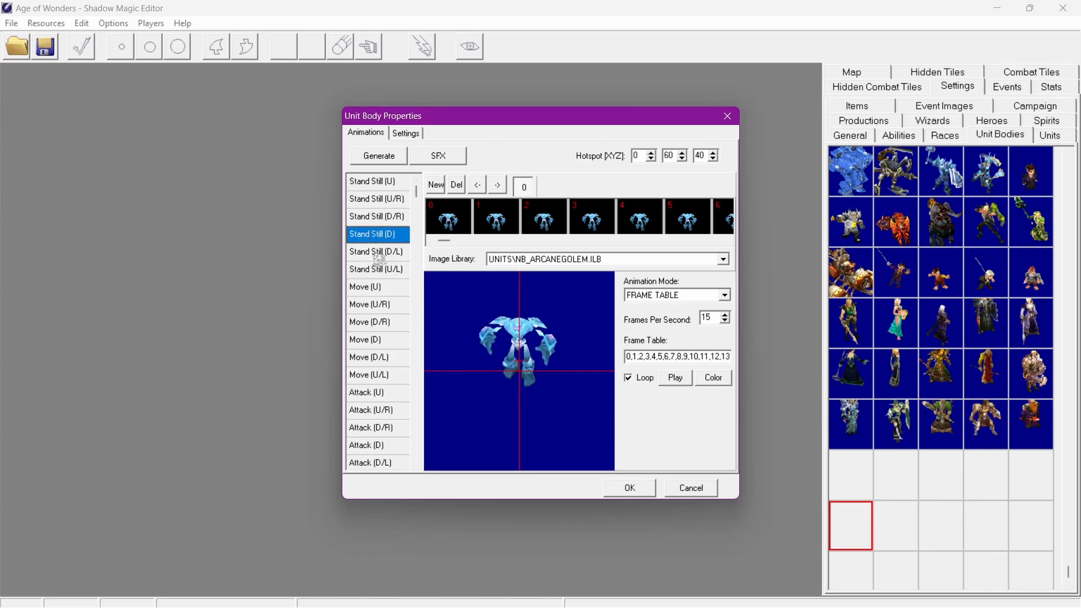
left_click(378, 255)
left_click(380, 272)
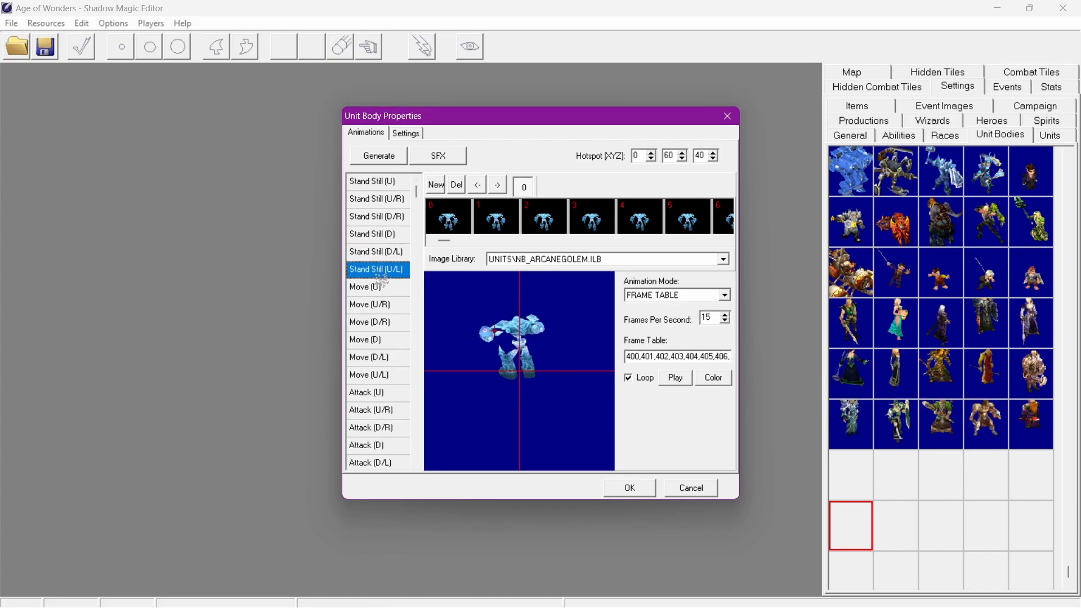
left_click(390, 186)
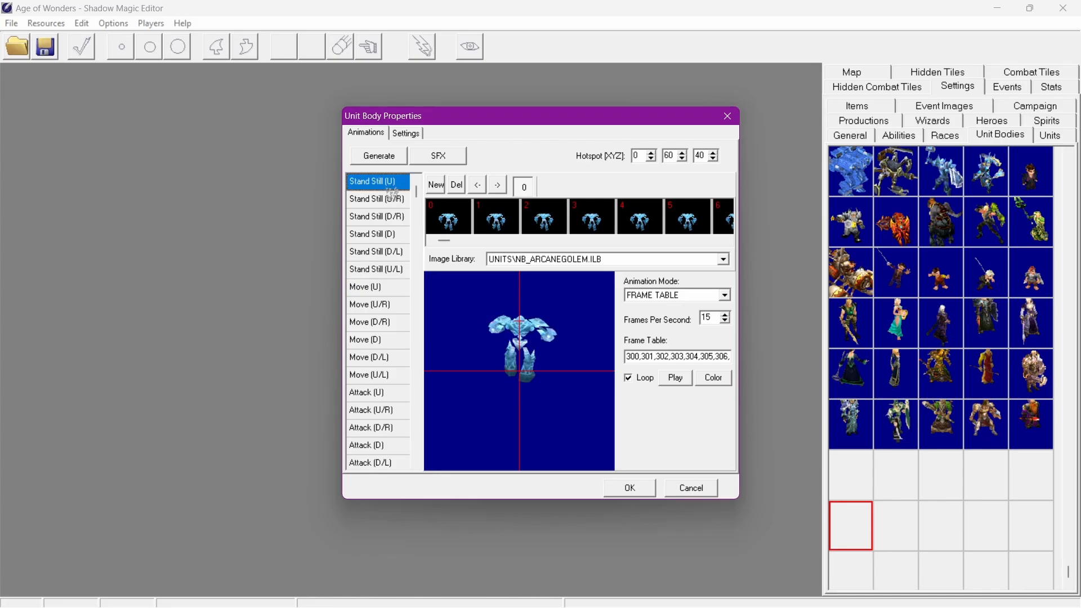
left_click(381, 429)
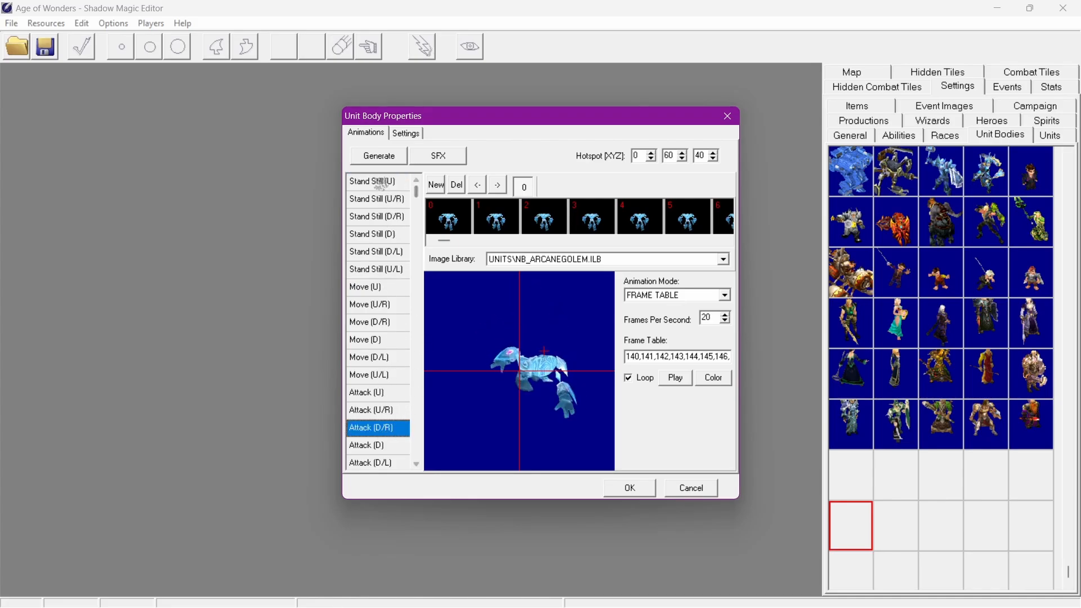
Edit the end of the Hit frame range in the generator and regenerate the golem's animations
left_click(379, 156)
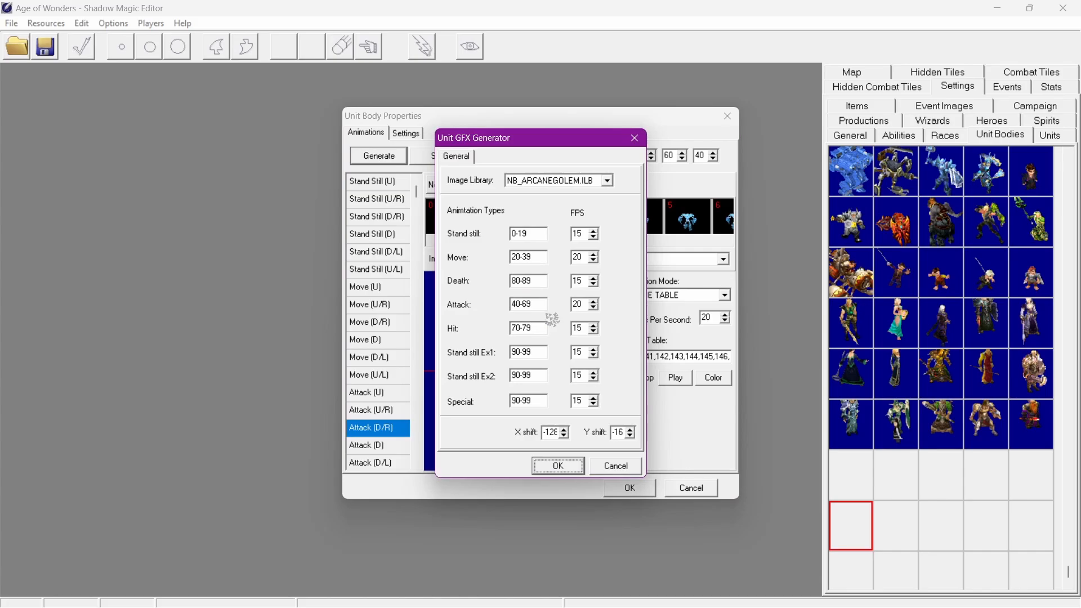
left_click(558, 465)
left_click(379, 156)
left_click(532, 331)
key("BackSpace")
type("8")
left_click(558, 465)
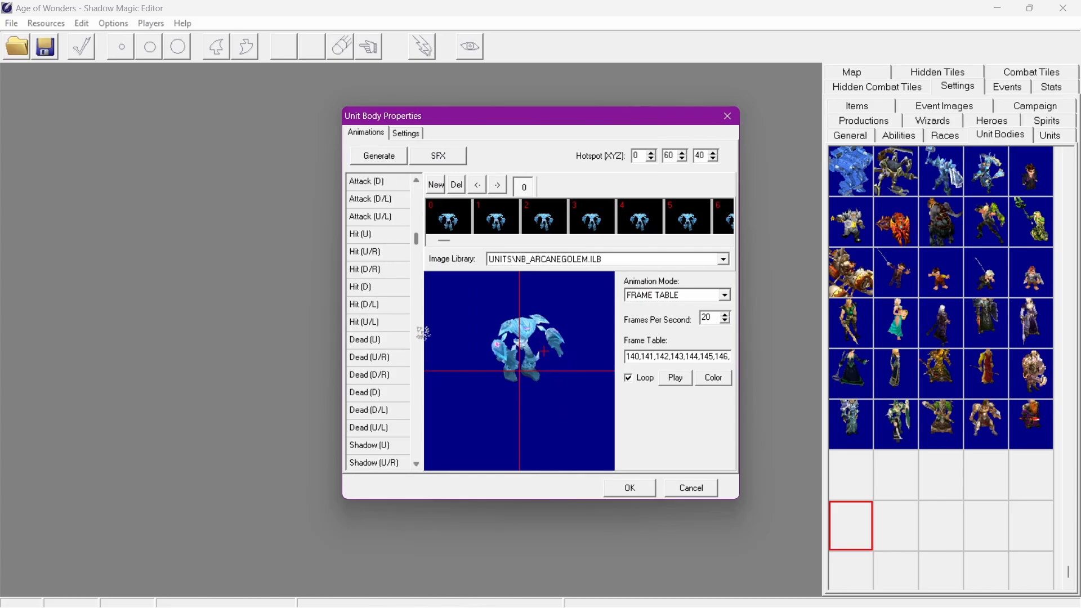
Set the Hit animation's speed to 20 FPS in the generator and regenerate the golem's animations
left_click(376, 271)
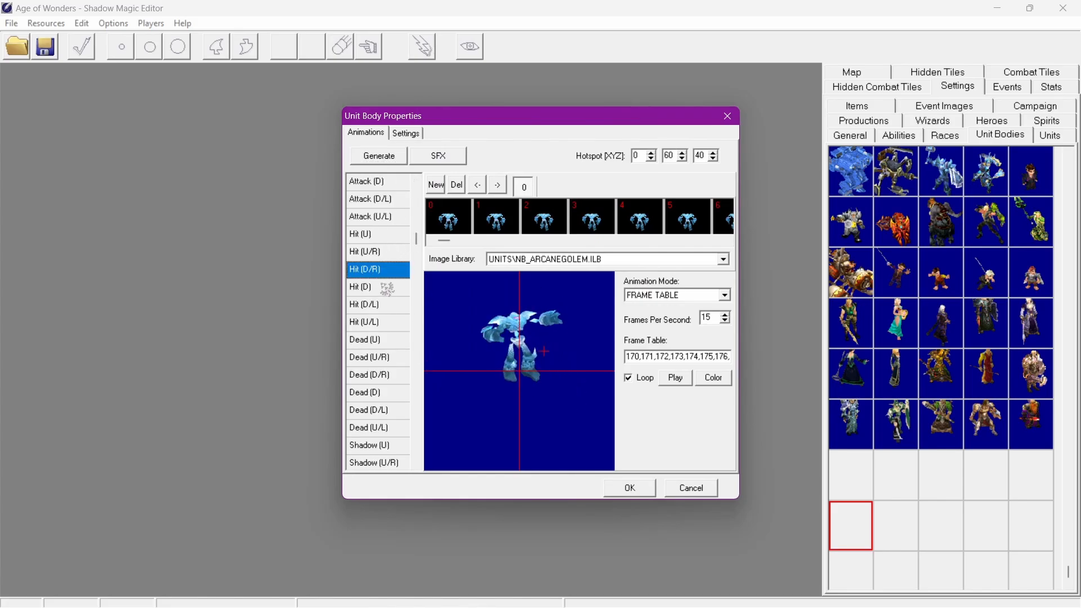
left_click(376, 164)
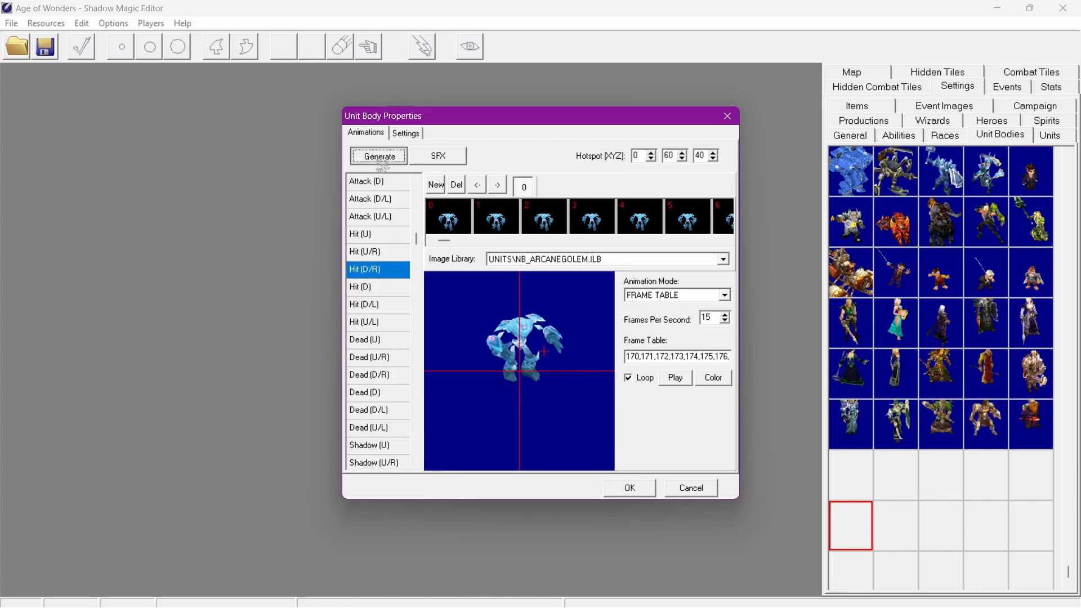
left_click(594, 325)
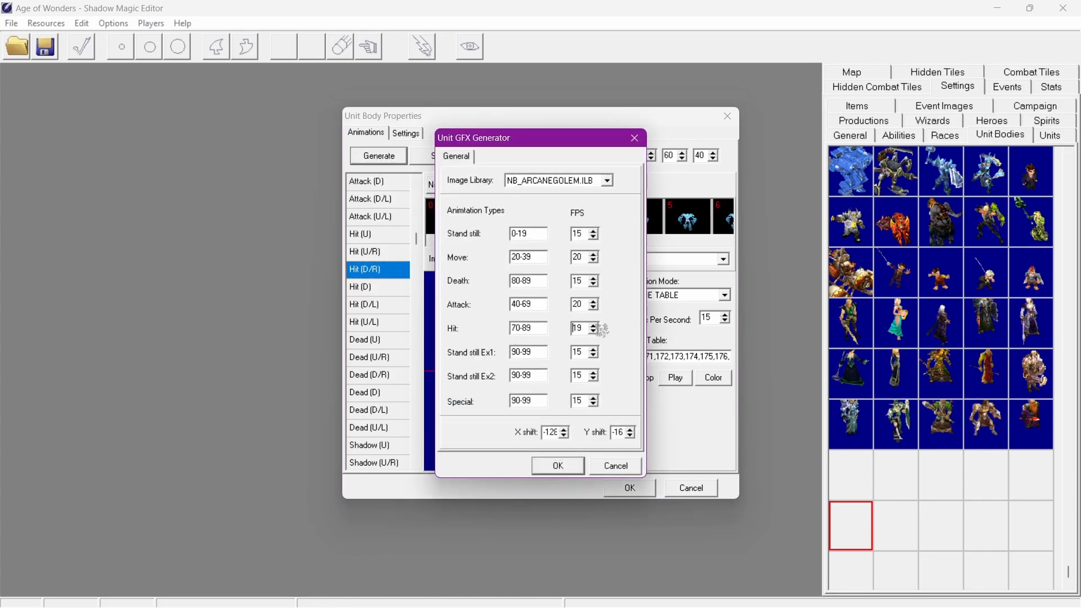
left_click(568, 466)
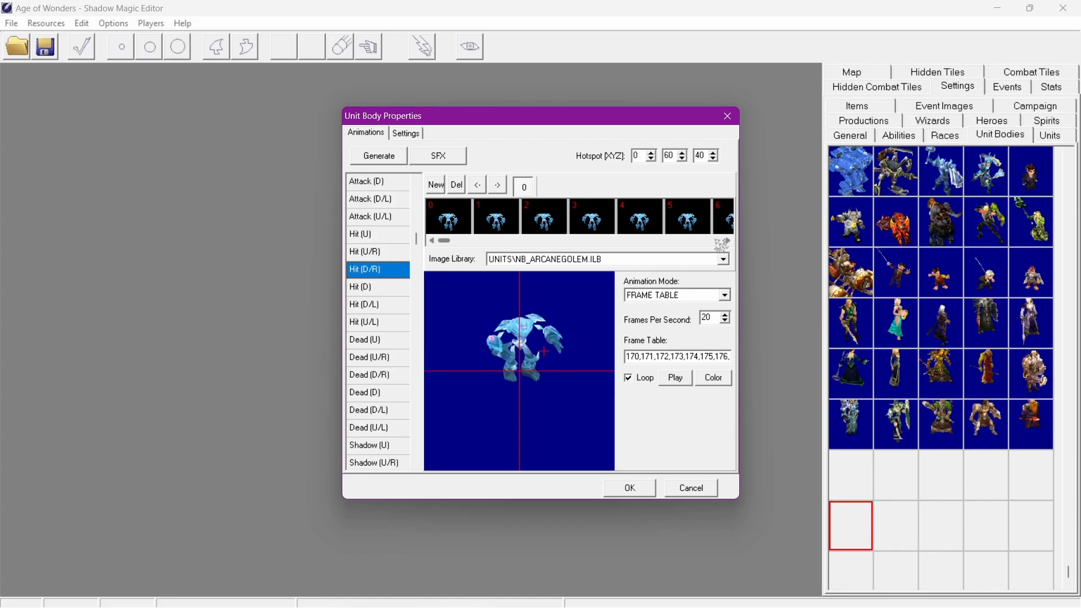
Examine the image library's frame strip from frame 595 to 670 to find the special and death frame ranges
left_click(727, 241)
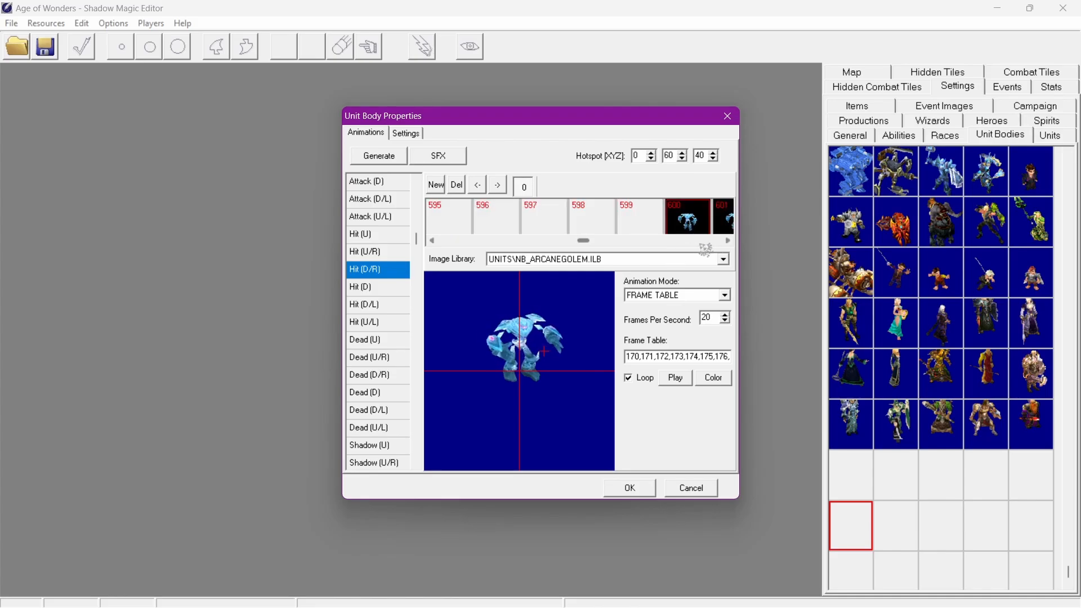
left_click(711, 239)
left_click(711, 240)
left_click(711, 240)
left_click(712, 240)
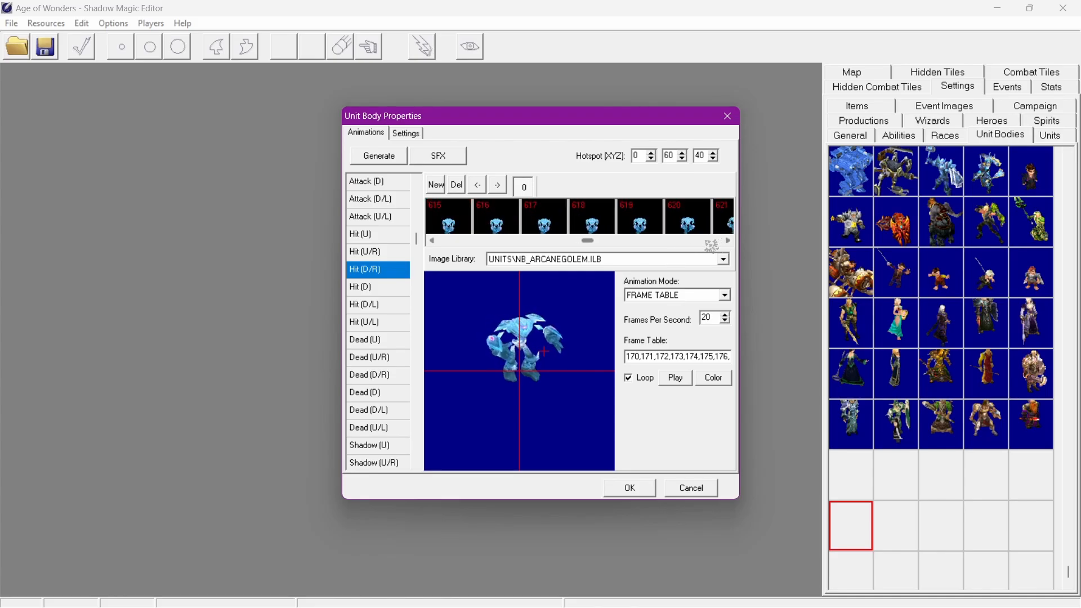
left_click(712, 240)
left_click(712, 241)
left_click(712, 241)
left_click(711, 241)
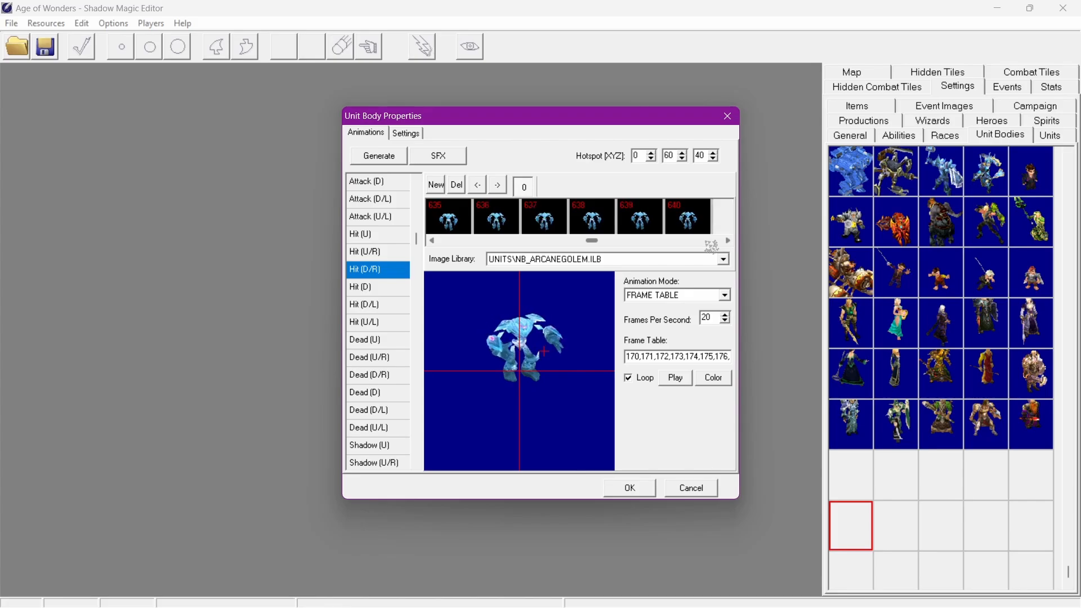
left_click(712, 241)
left_click(712, 241)
left_click(712, 241)
left_click(712, 242)
left_click(712, 242)
left_click(712, 243)
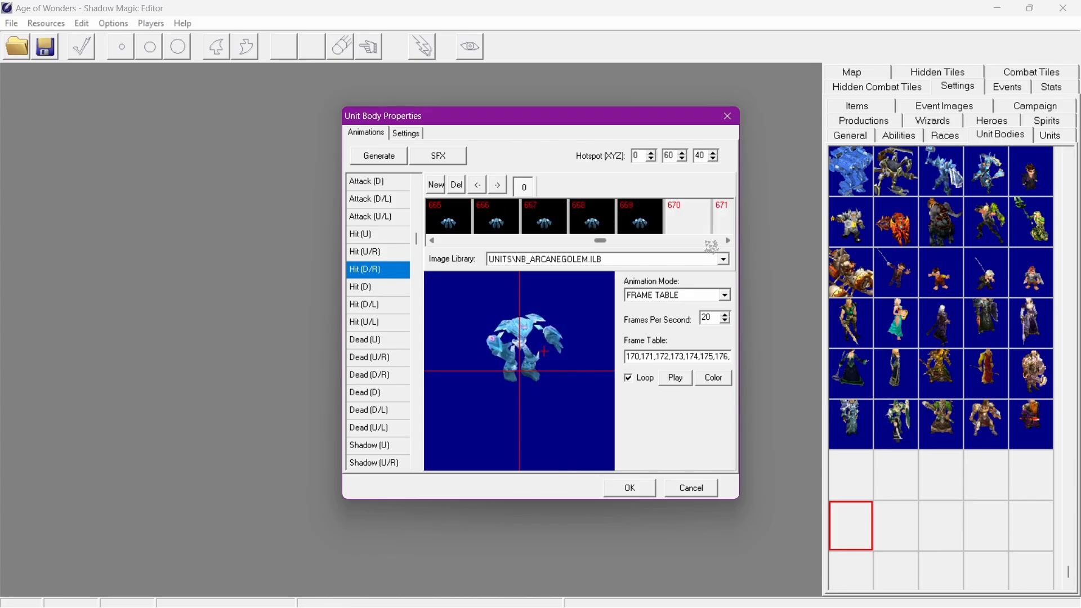
Set the Death frame range to 630-669 and the Special range to 600-629, and regenerate the animations
left_click(375, 155)
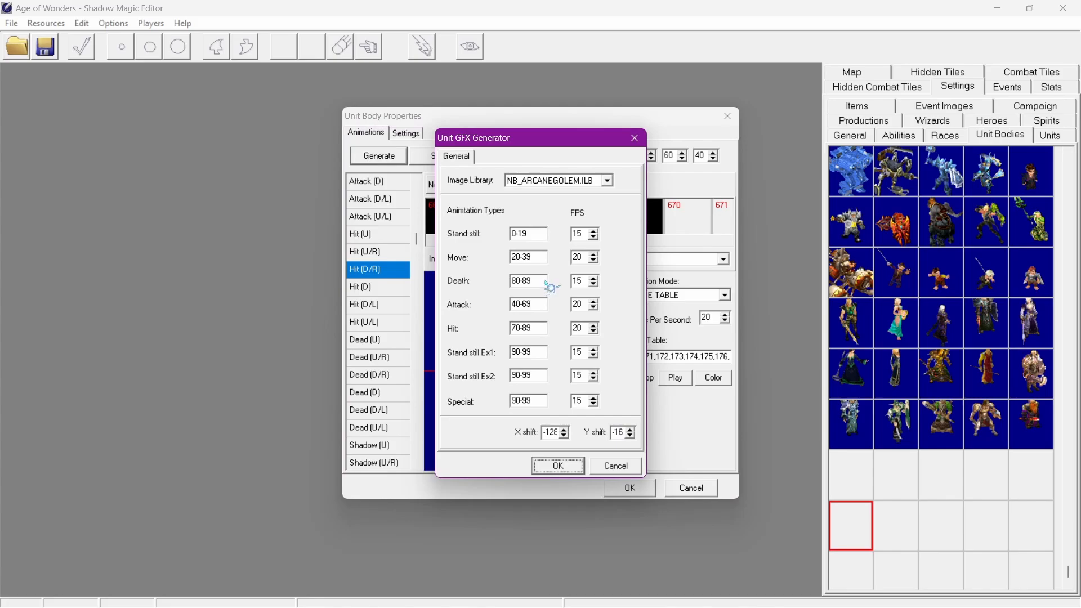
left_click_drag(544, 281, 411, 282)
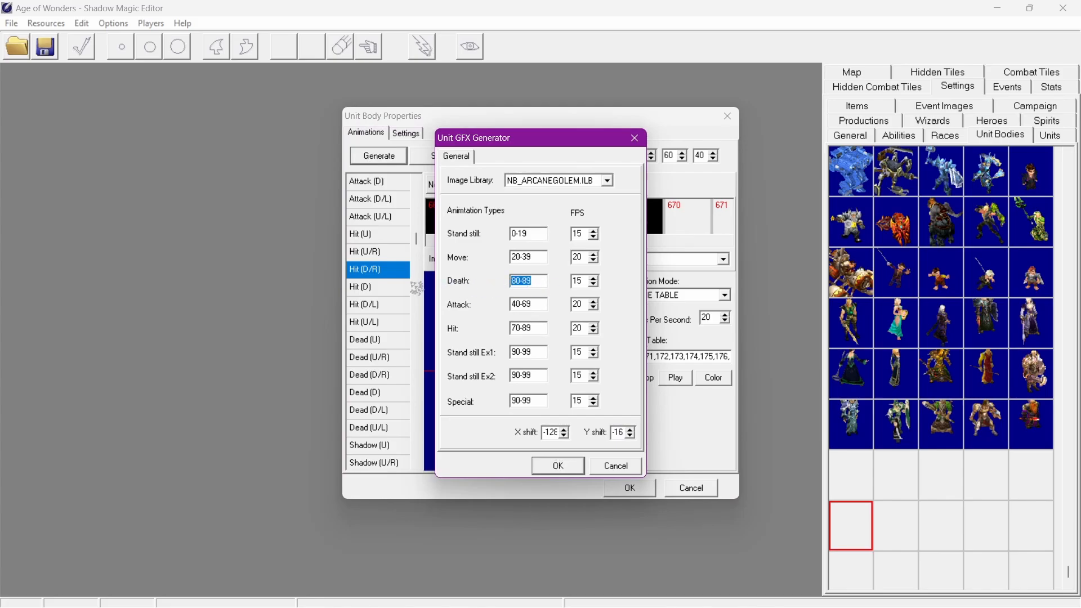
type("63")
left_click(514, 402)
key("BackSpace")
type("63")
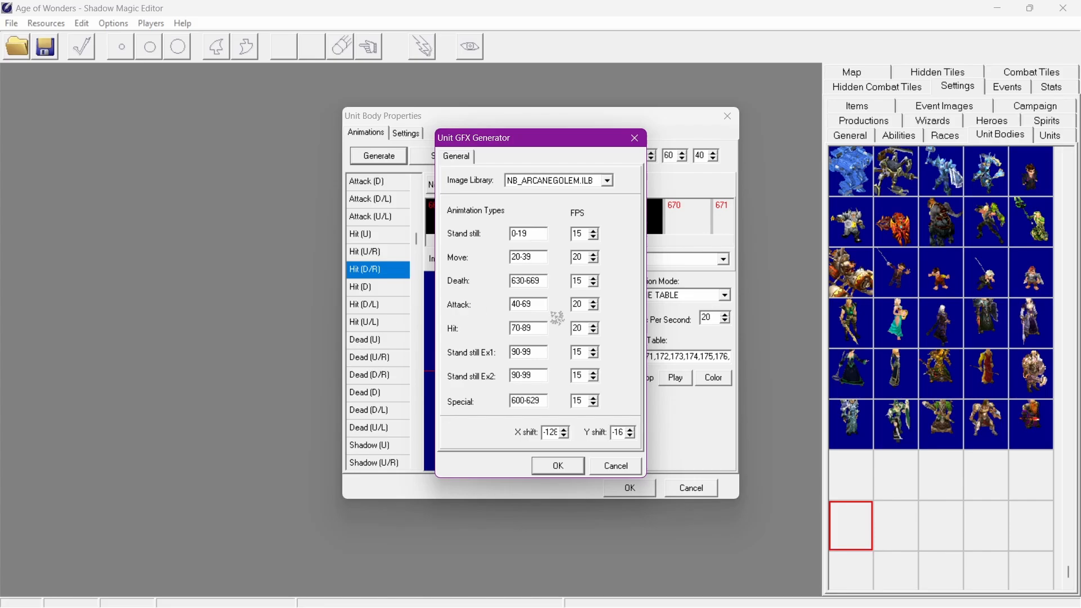
left_click(558, 465)
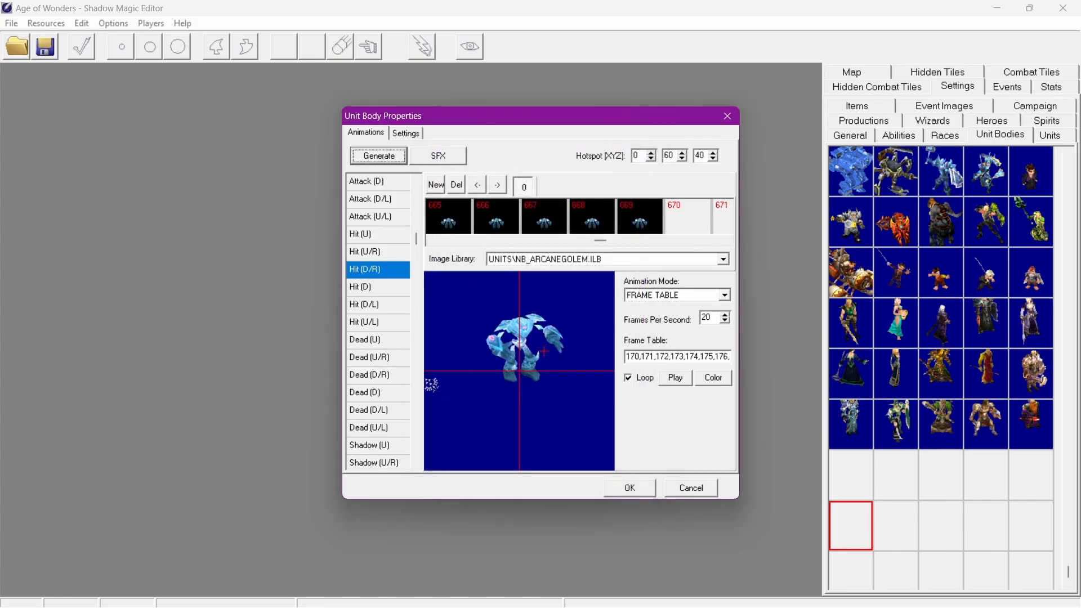
Preview the Special (D/R) and Special (D) animations
scroll(425, 382, "down", 12)
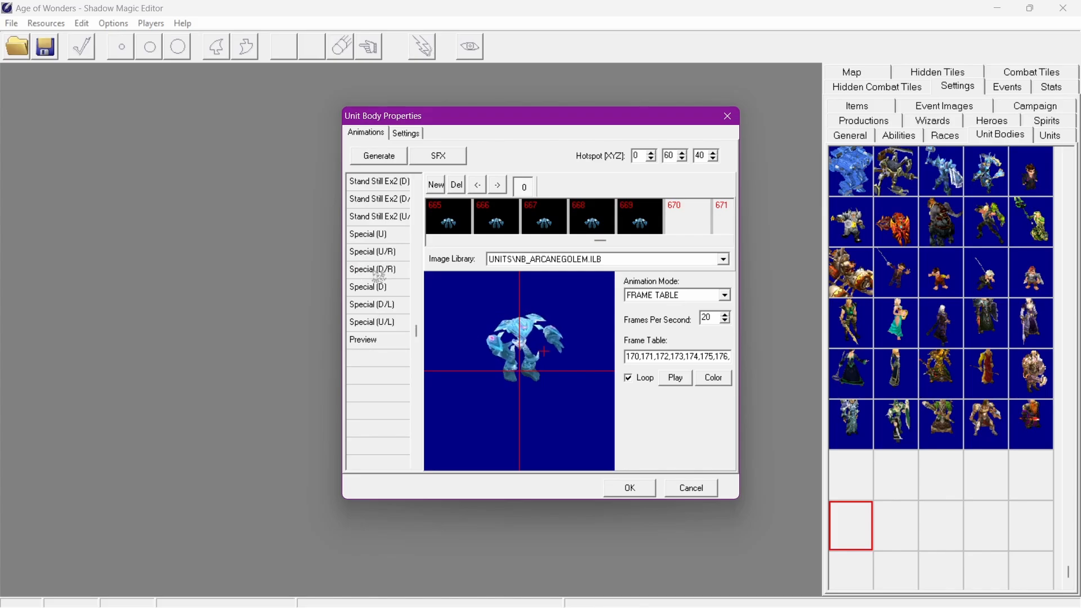
left_click(379, 273)
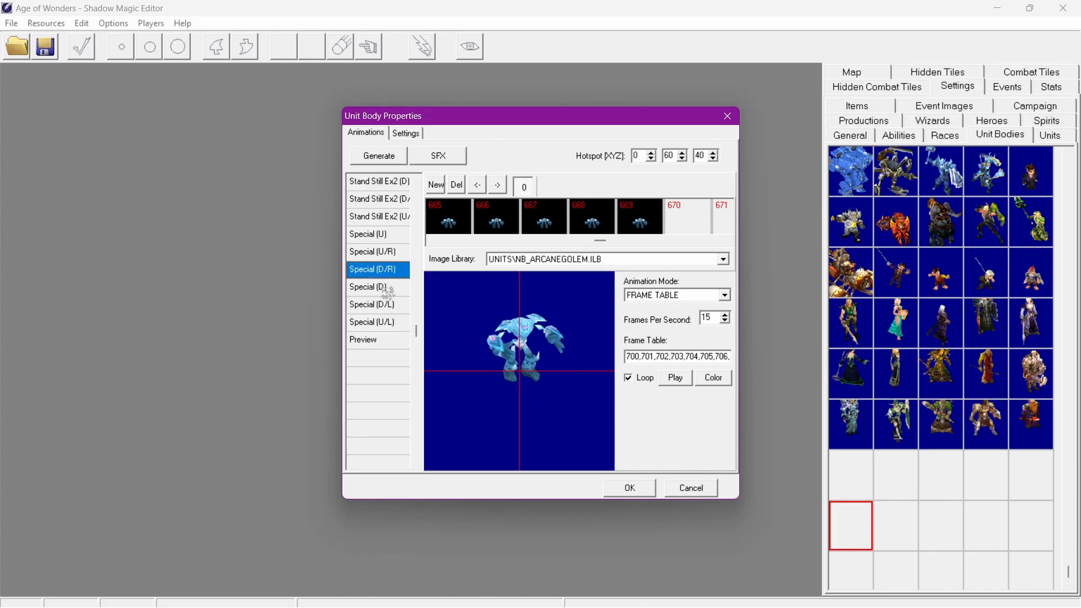
left_click(388, 292)
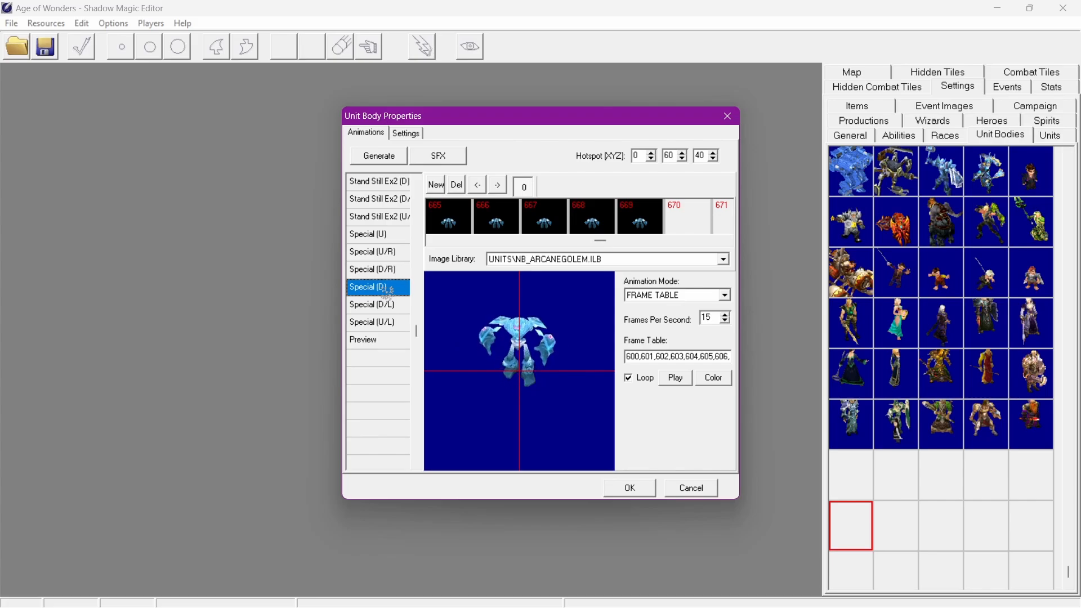
Set the Special and Death animation speeds to 20 FPS in the generator and regenerate the animations
left_click(379, 157)
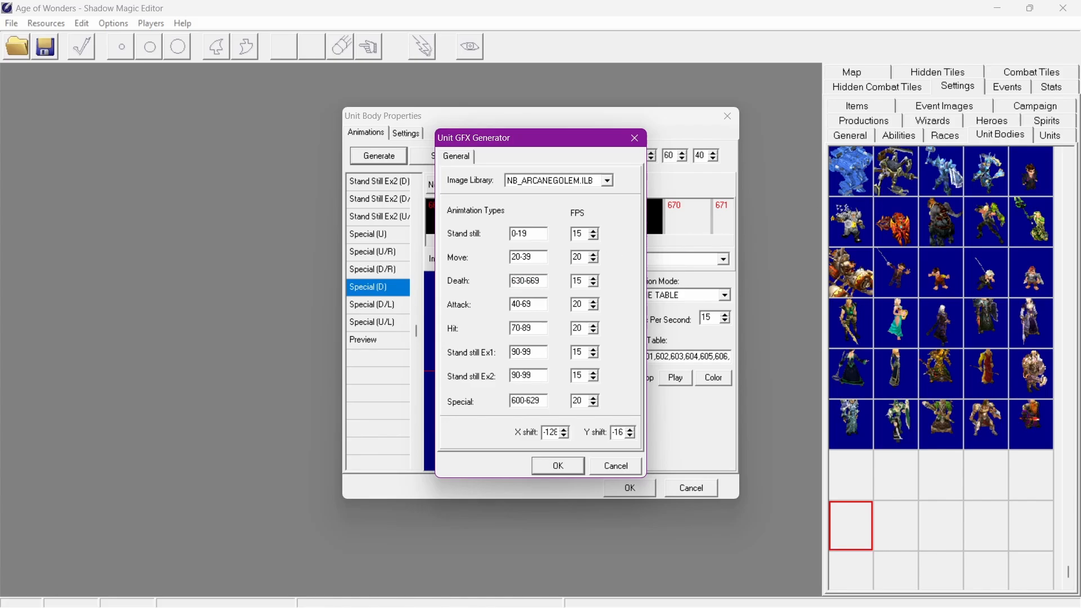
left_click(590, 282)
left_click(557, 465)
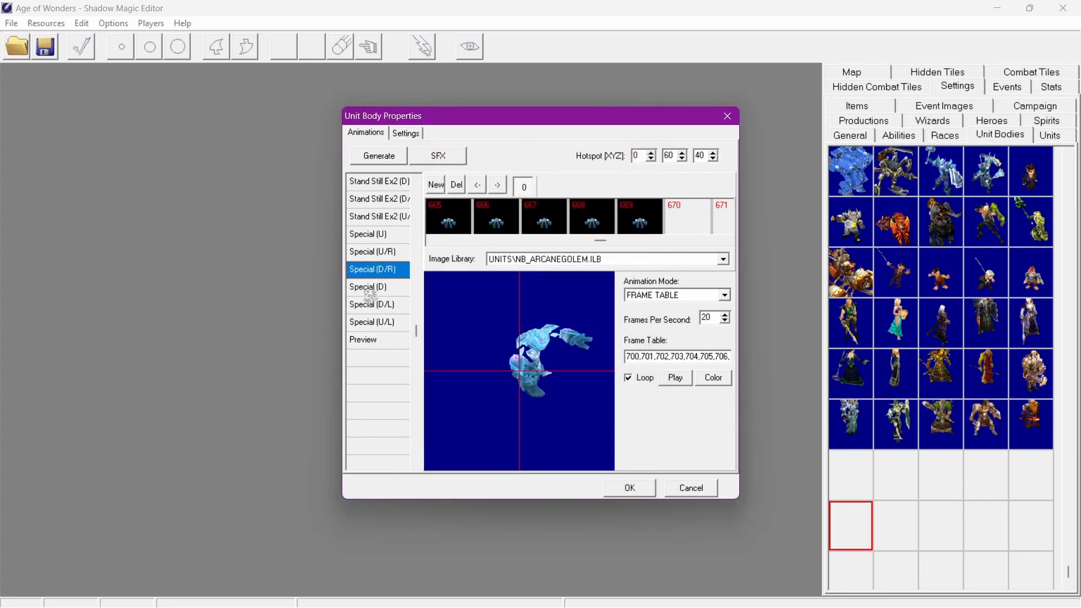
Preview the Dead (D/R) animation and then the Stand Still (D/R) animation
scroll(395, 338, "up", 10)
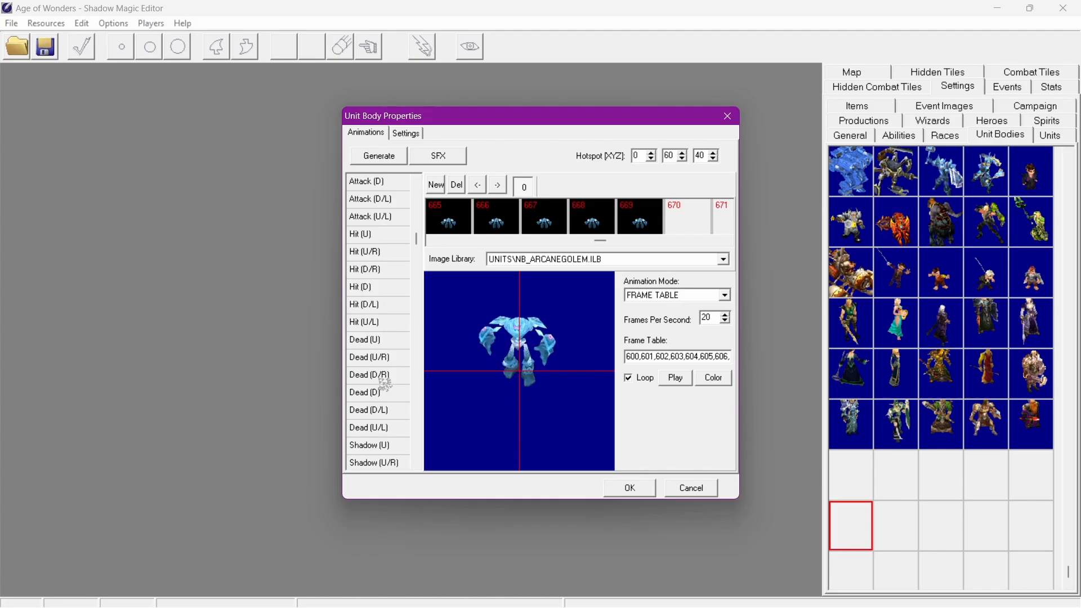
left_click(372, 375)
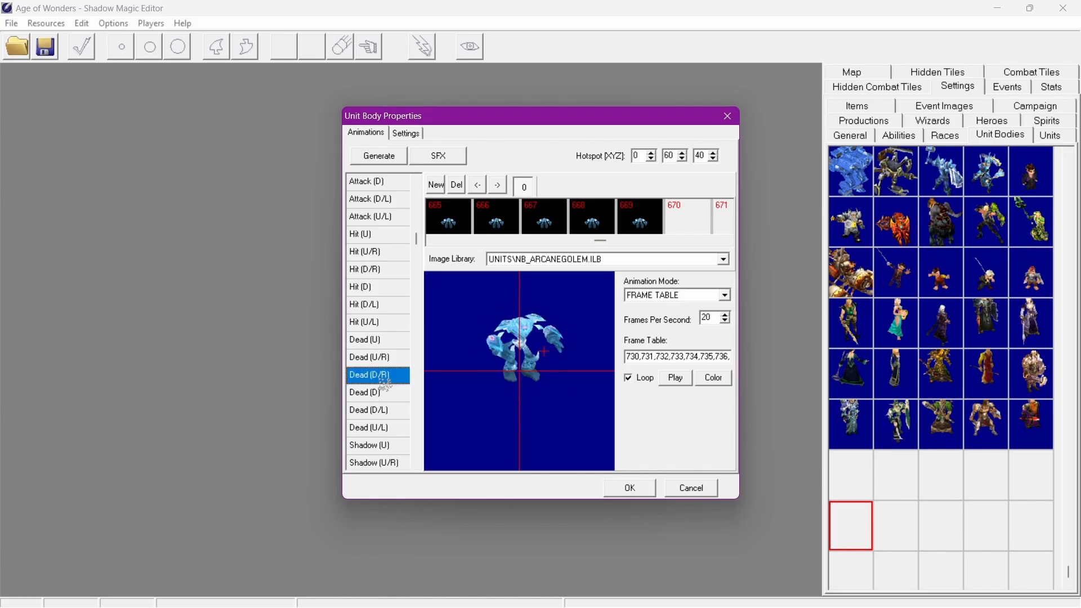
left_click(417, 206)
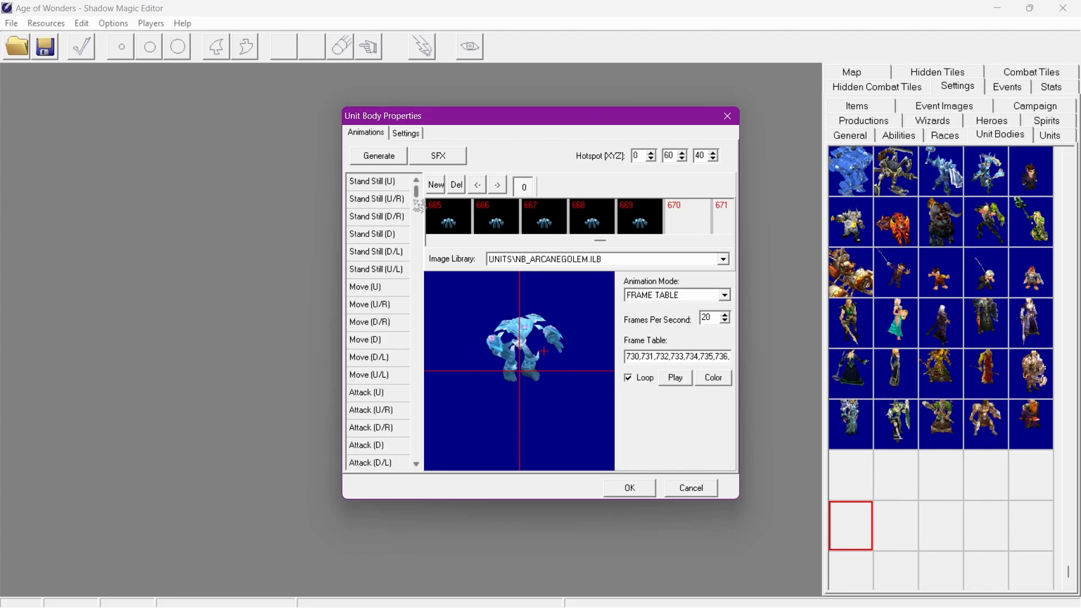
left_click(387, 217)
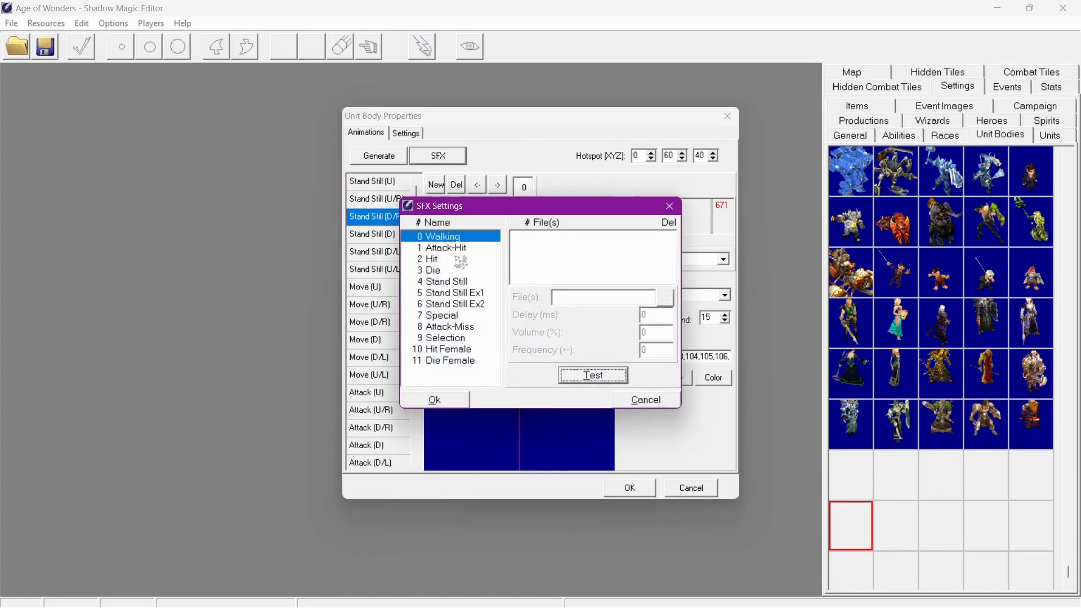
Add a new sound file entry to the Selection event in the unit body's SFX settings
left_click(454, 338)
right_click(578, 259)
left_click(624, 262)
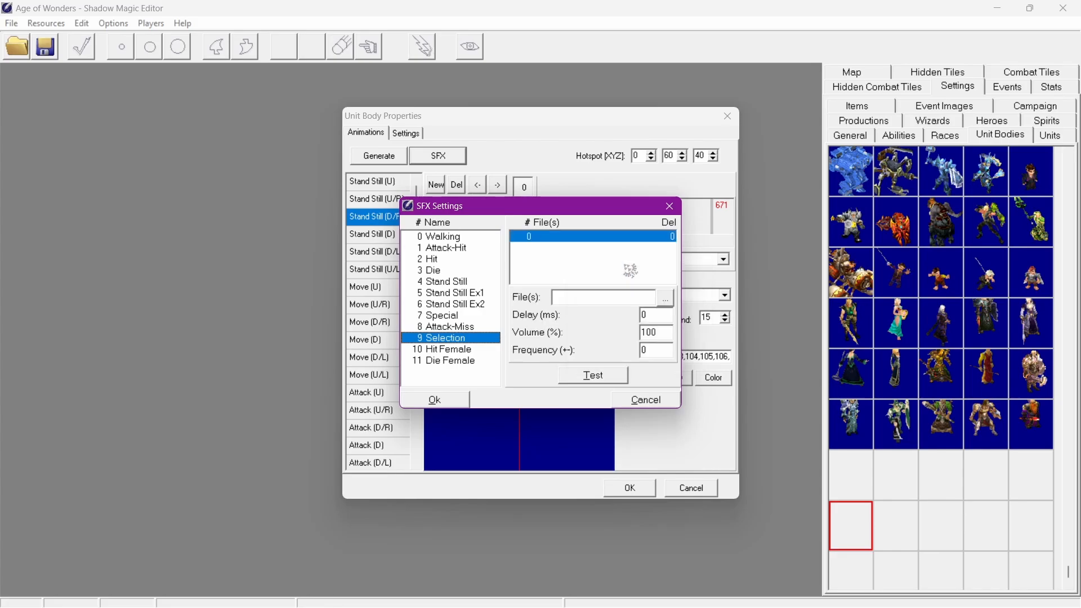
left_click(665, 297)
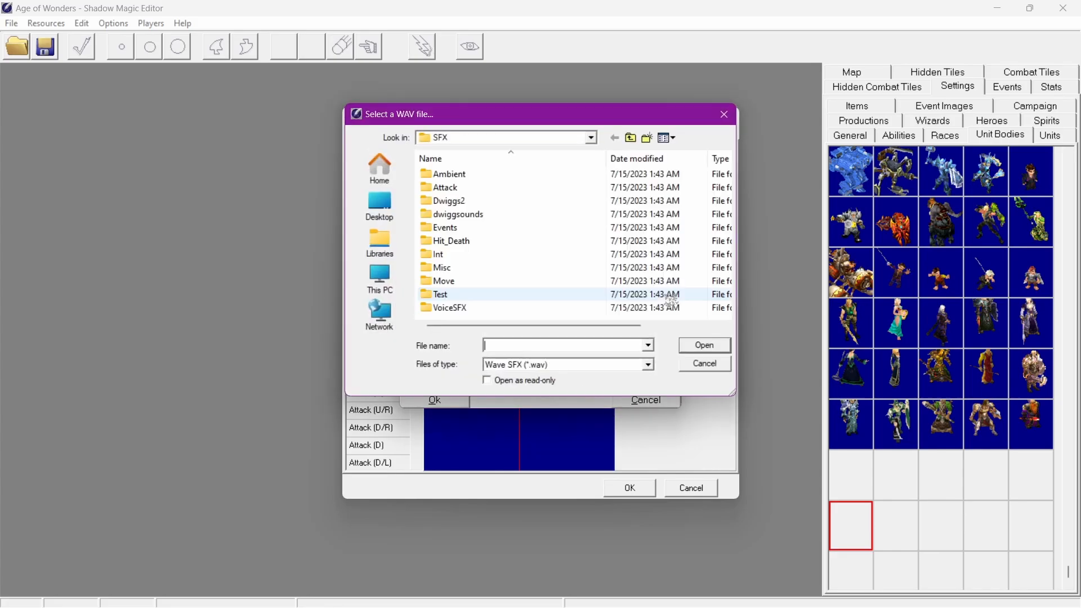
double_click(506, 191)
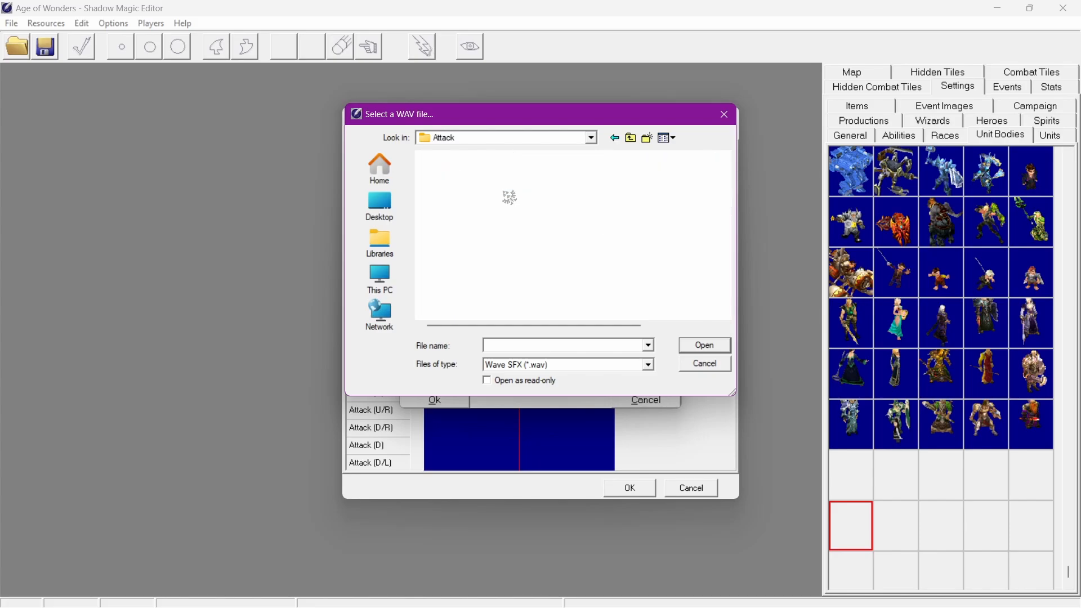
scroll(549, 205, "down", 10)
scroll(554, 208, "down", 5)
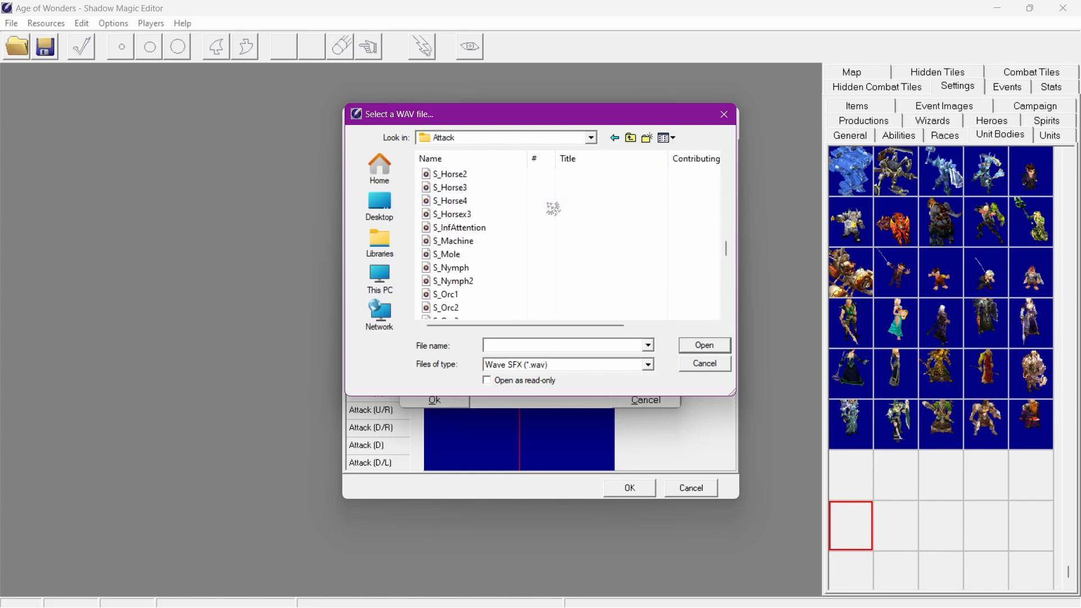
scroll(554, 209, "up", 3)
scroll(554, 208, "down", 15)
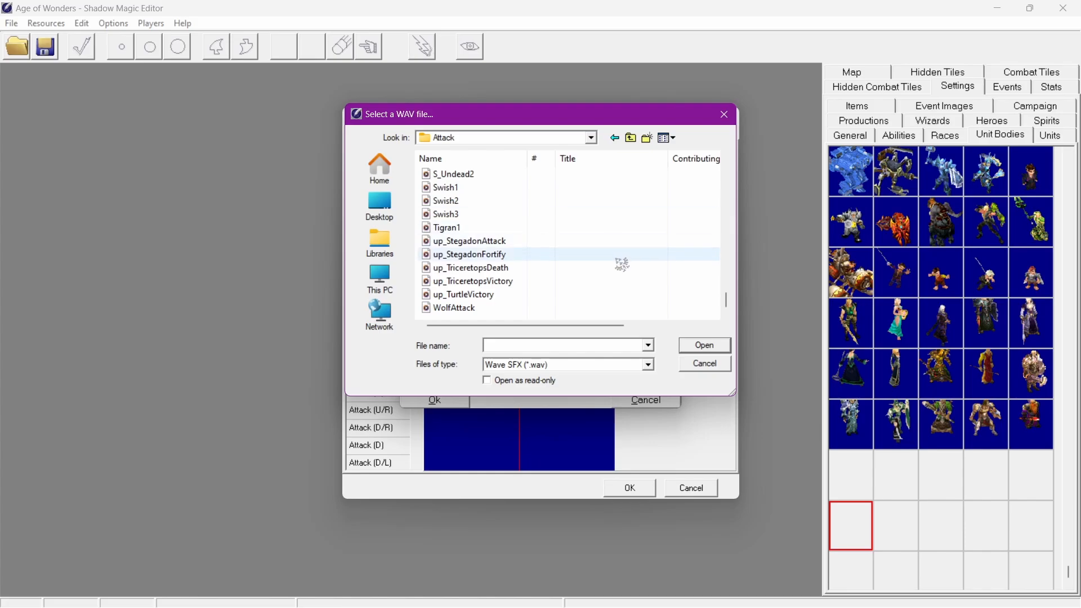
left_click(705, 365)
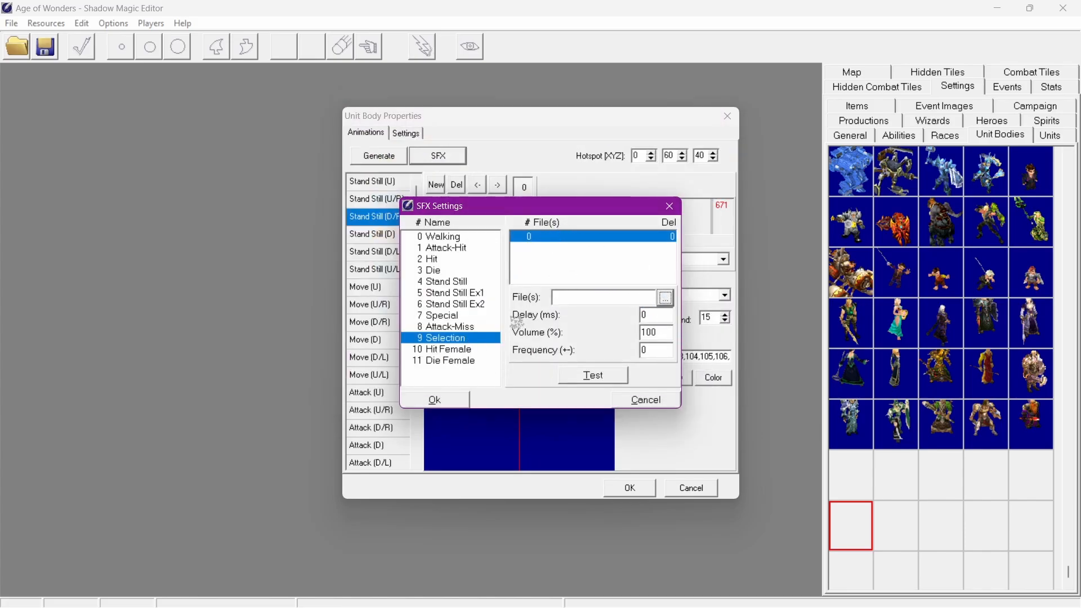
right_click(603, 256)
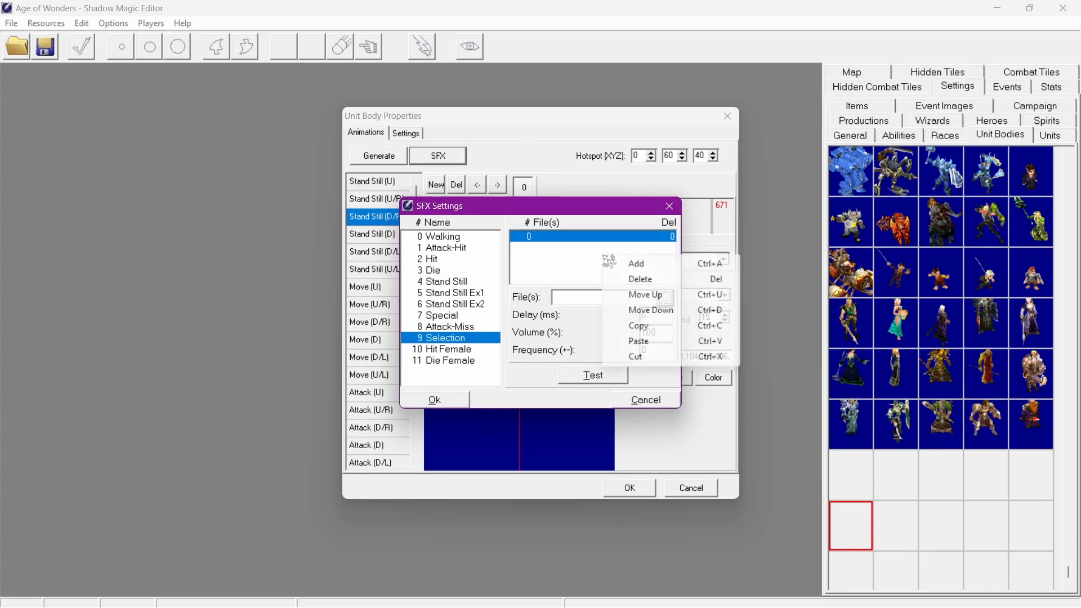
left_click(503, 271)
left_click(459, 338)
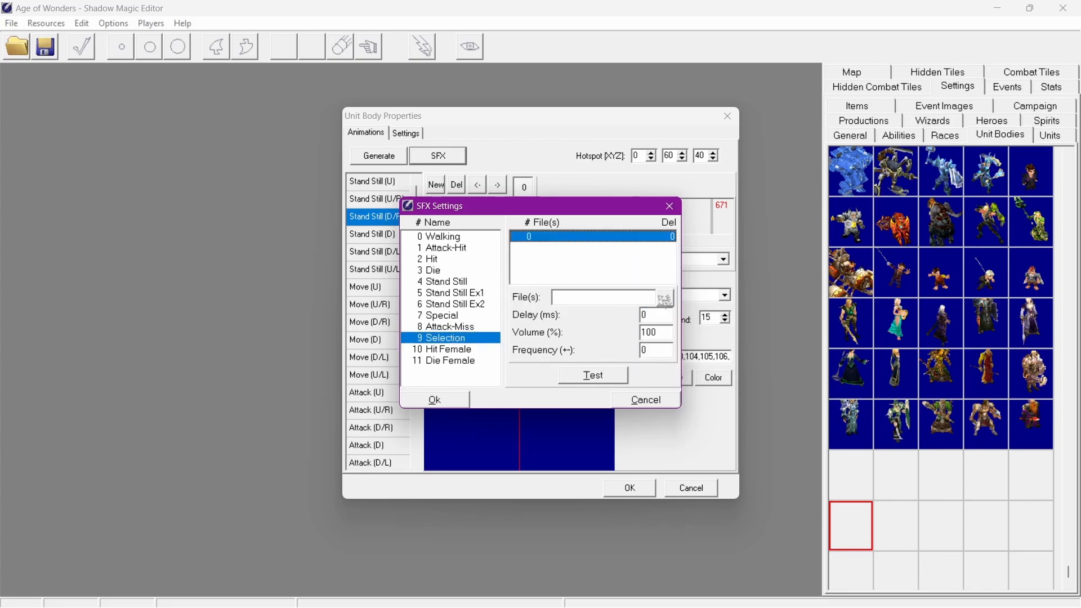
Assign EnchP02 from the Attack_Misc folder inside Dwiggs2 as the Selection sound
left_click(665, 299)
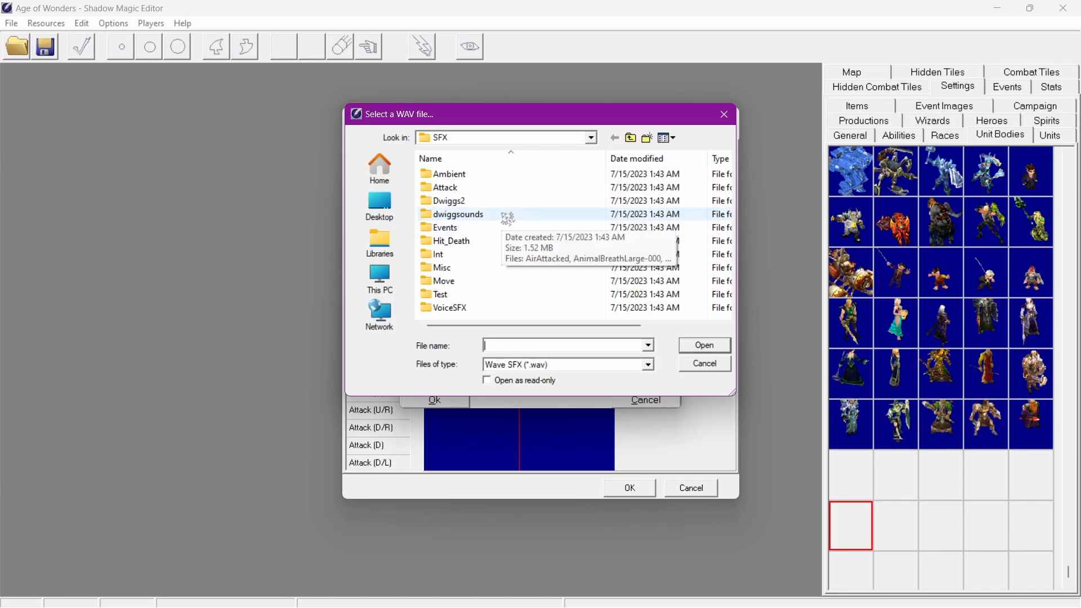
double_click(498, 201)
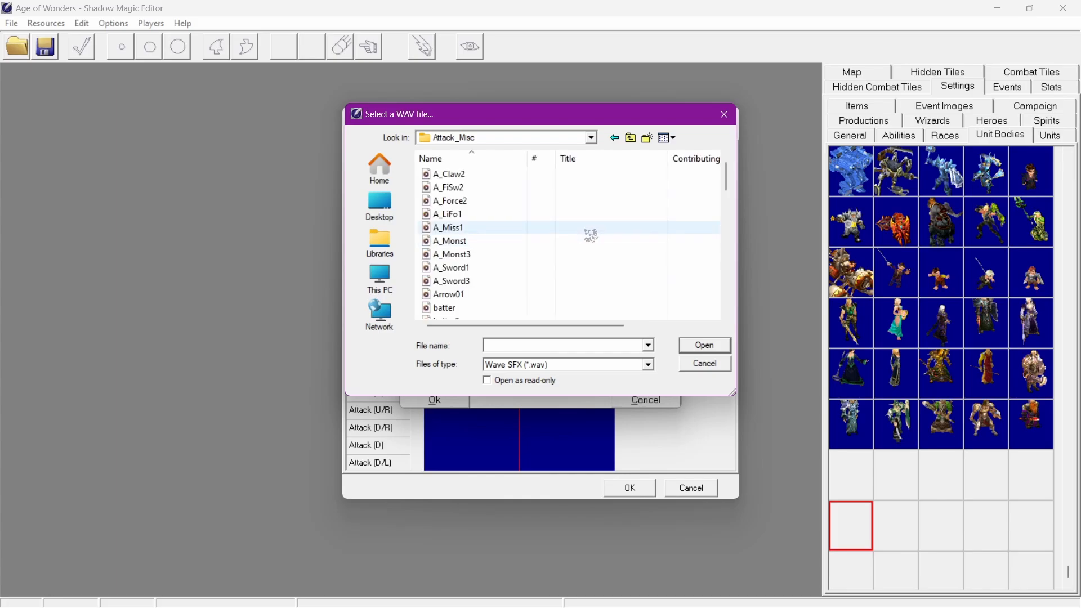
scroll(599, 232, "down", 5)
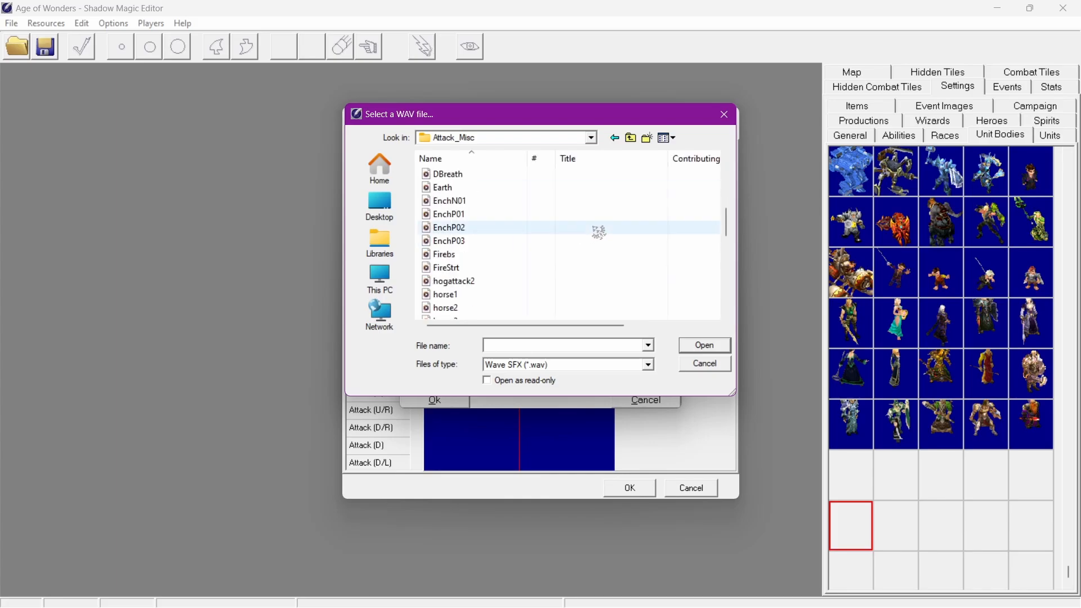
left_click(509, 229)
left_click(705, 345)
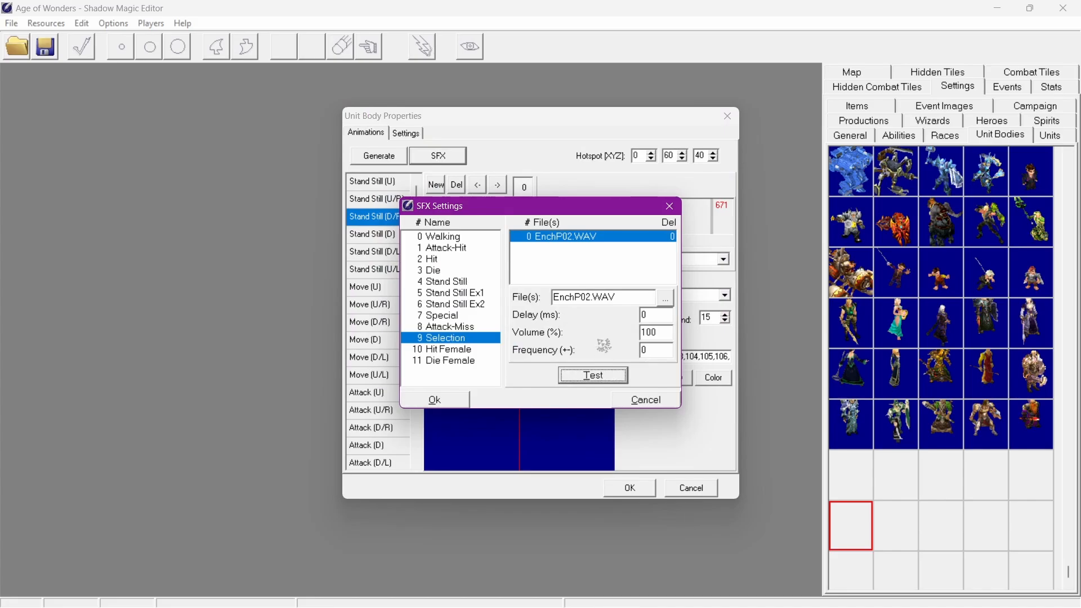
Try EnchP03 from the Attack_Misc folder as the Selection sound and test it
left_click(667, 297)
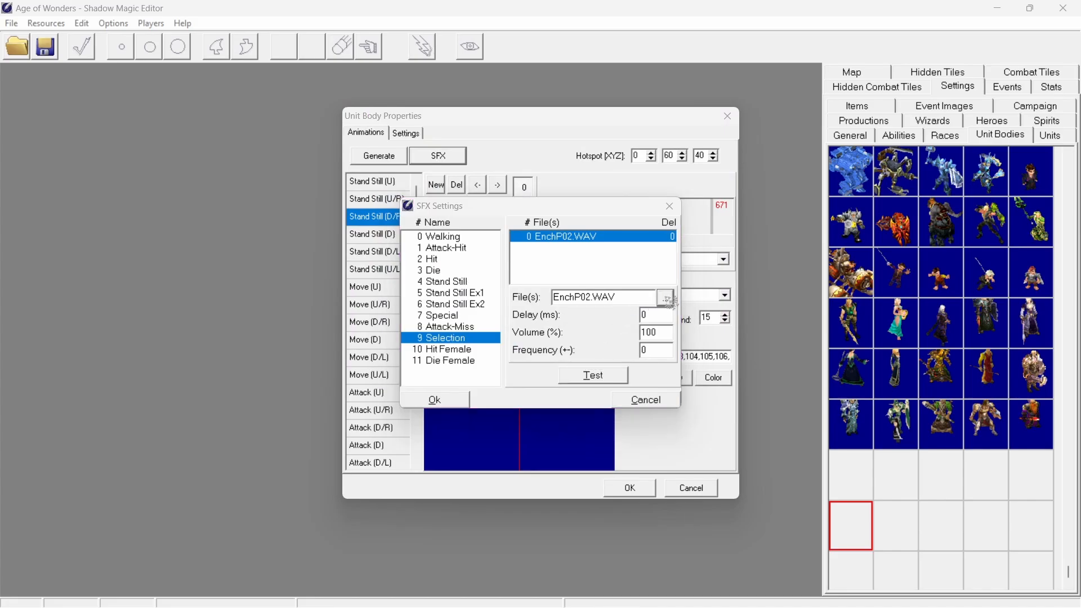
left_click(541, 282)
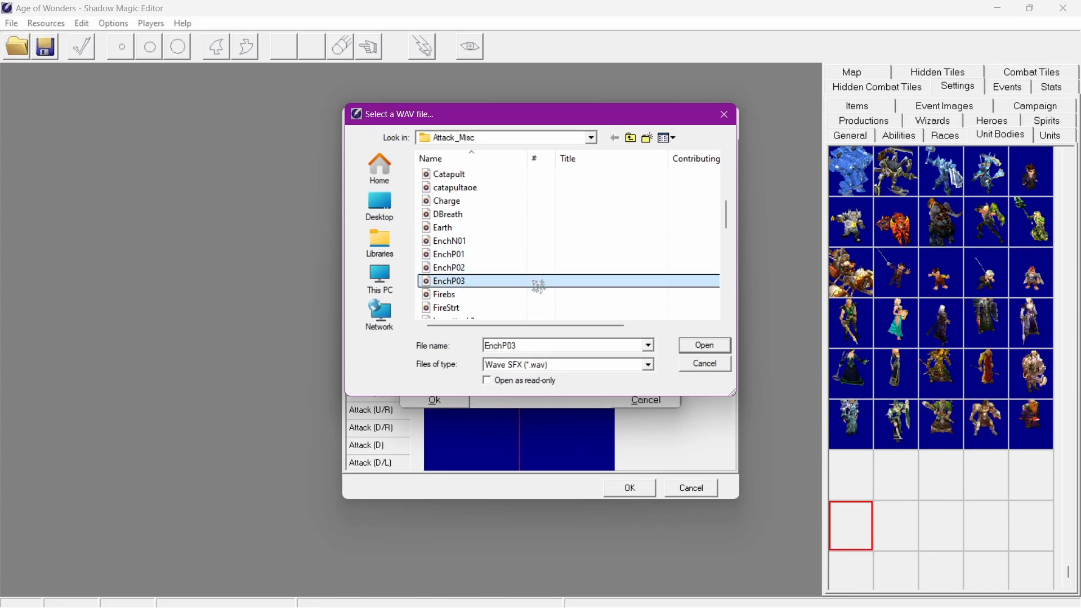
left_click(703, 345)
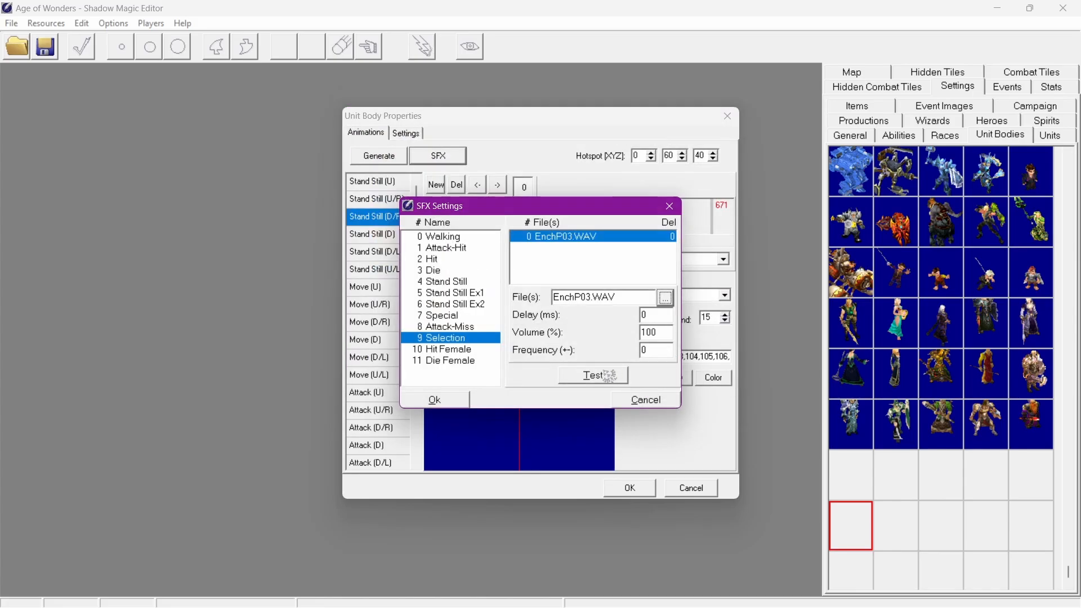
left_click(609, 375)
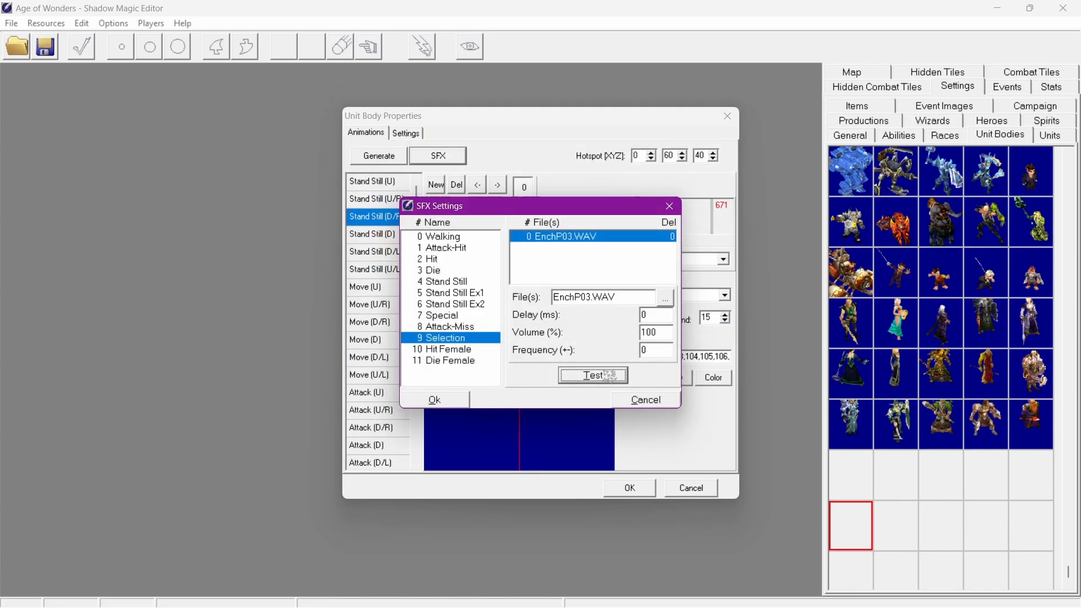
Try MagicA01 from the Attack_Misc folder as the Selection sound and test it
left_click(666, 302)
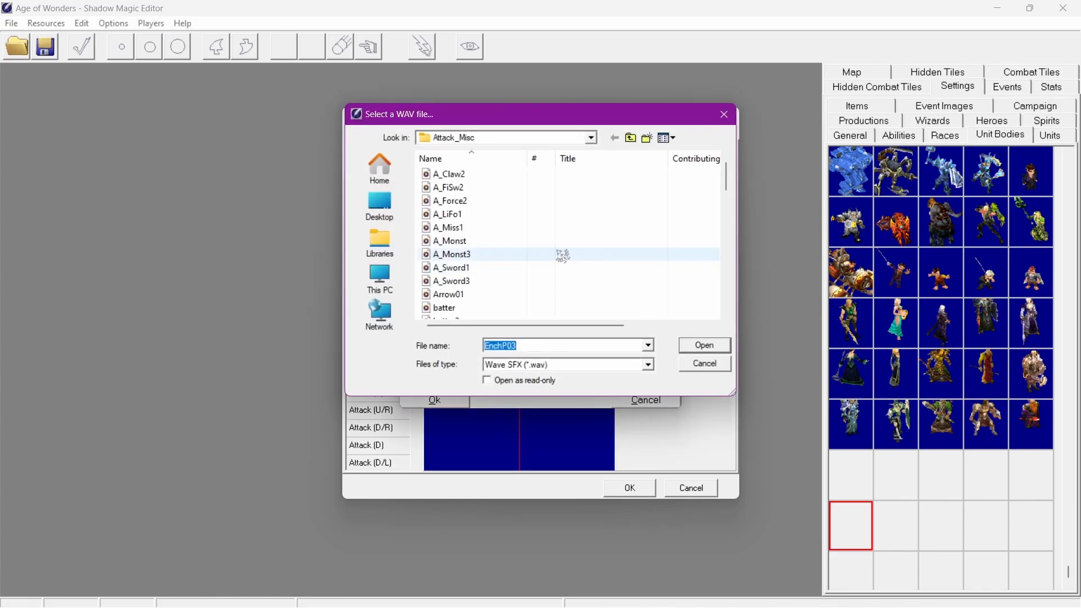
scroll(580, 203, "down", 7)
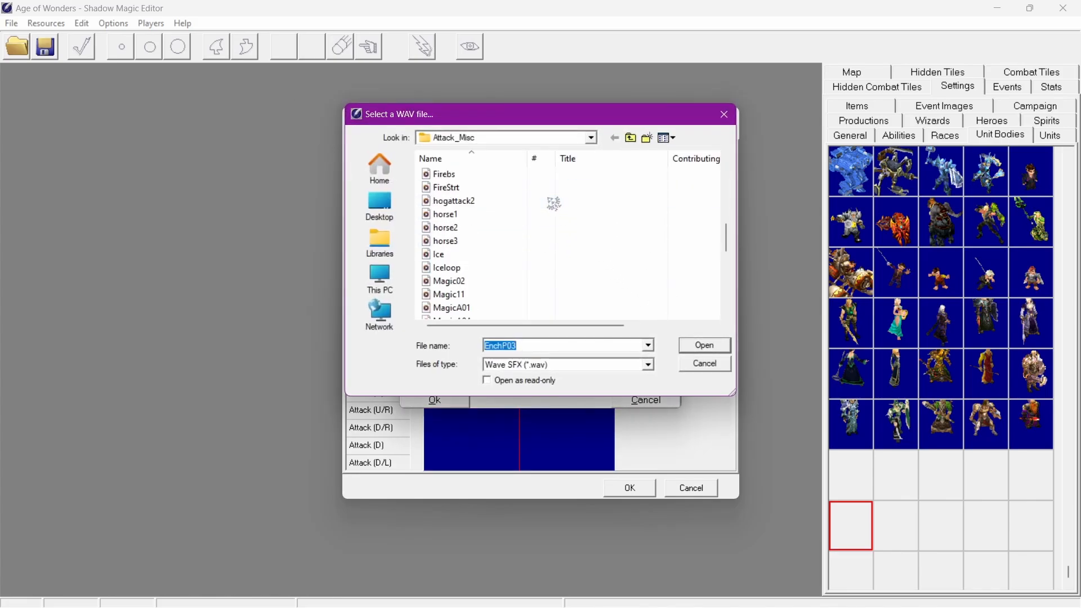
scroll(573, 236, "down", 1)
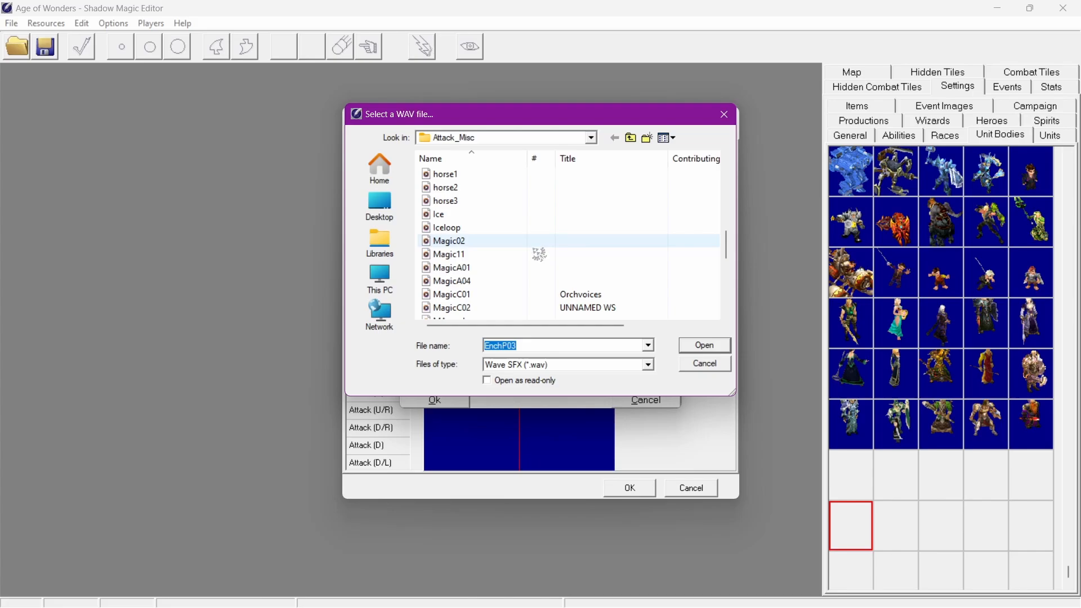
left_click(487, 269)
scroll(487, 269, "down", 1)
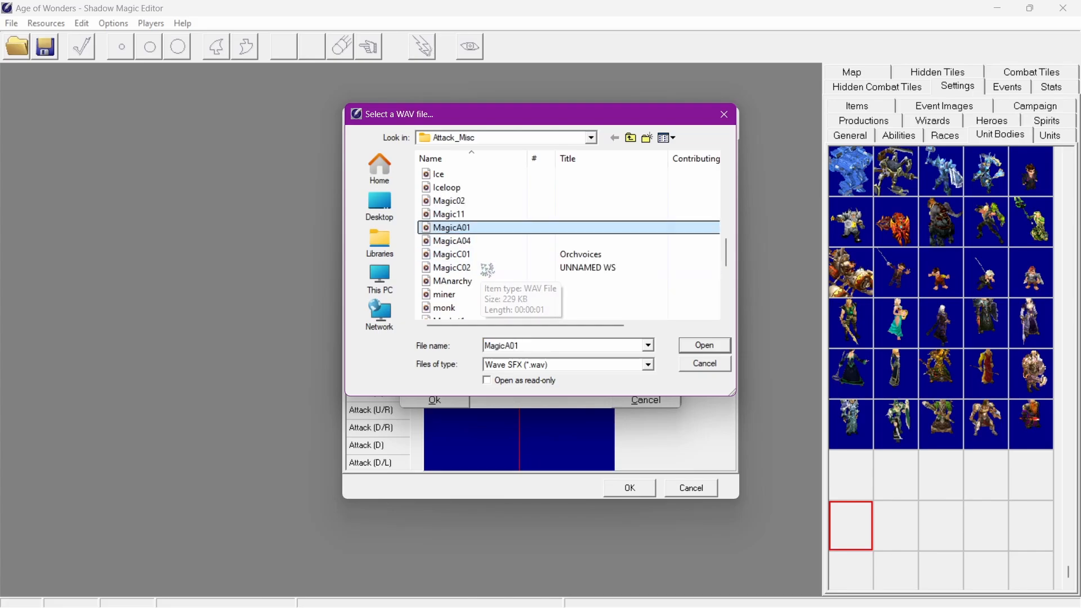
left_click(709, 349)
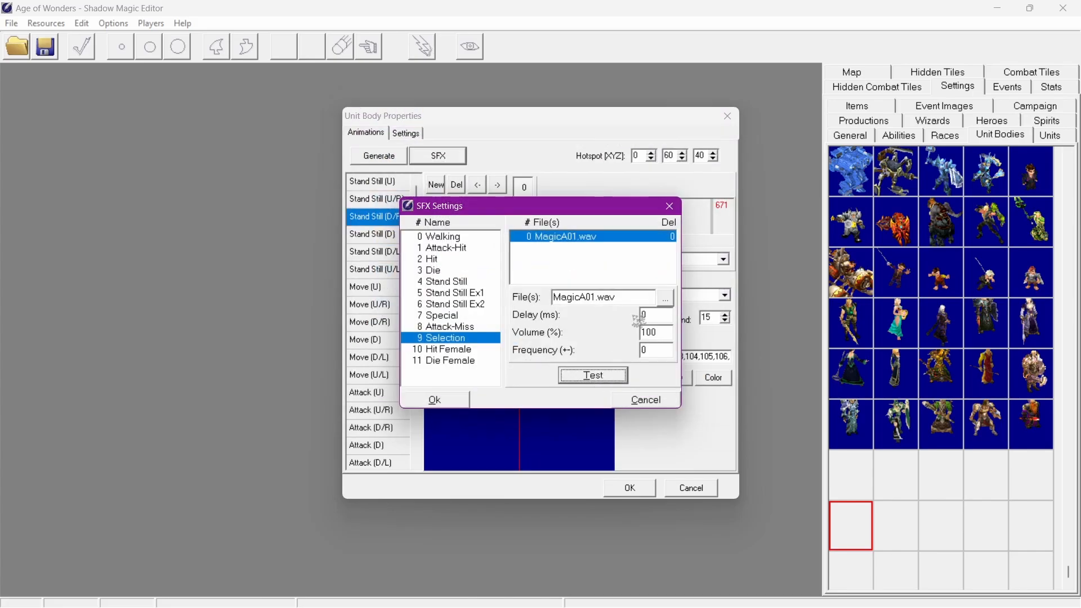
Try MagicA04 from the Attack_Misc folder as the Selection sound
left_click(666, 298)
scroll(579, 251, "down", 5)
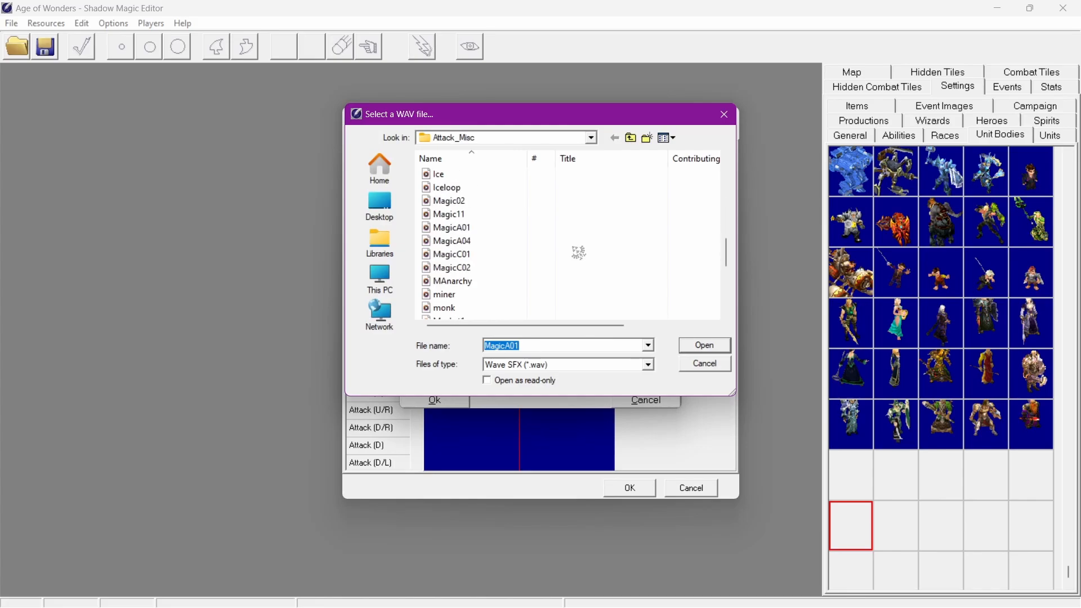
left_click(483, 241)
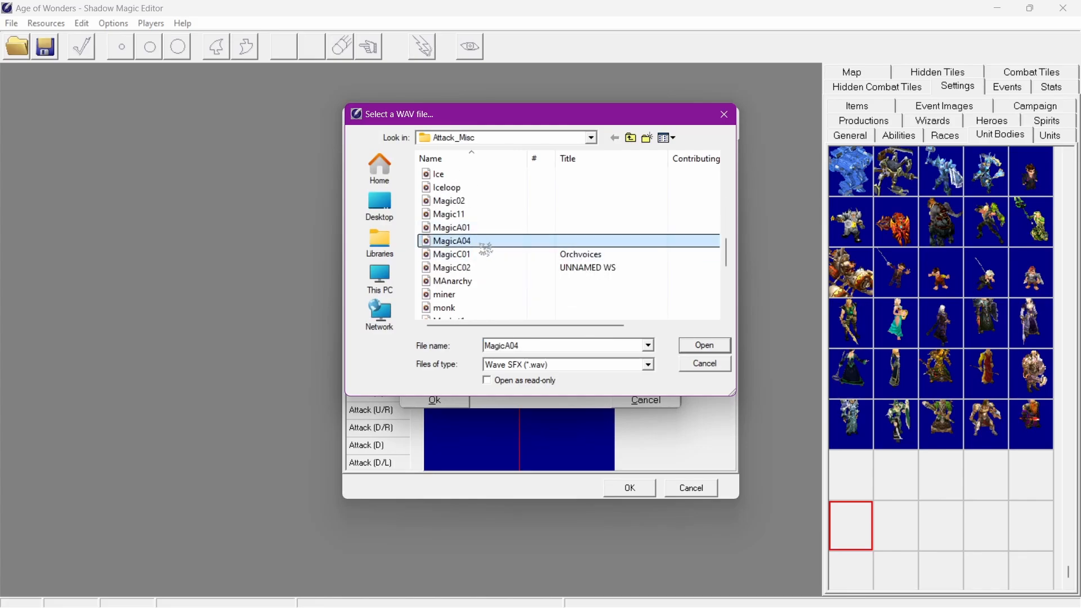
left_click(704, 346)
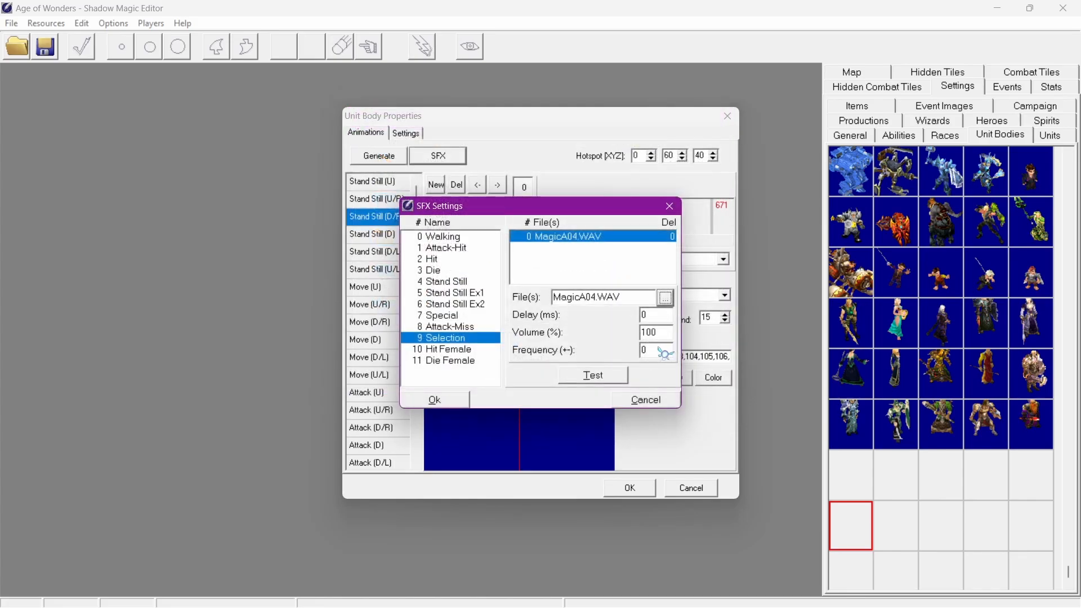
Try MagicC01 from the Attack_Misc folder as the Selection sound and test it
left_click(667, 297)
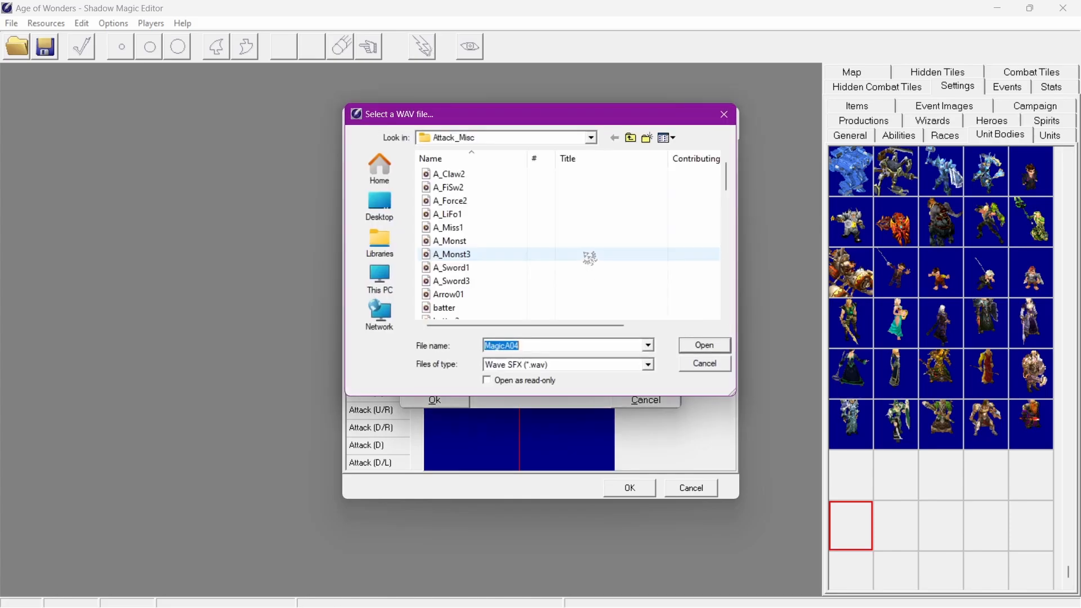
scroll(586, 256, "down", 8)
scroll(587, 258, "down", 3)
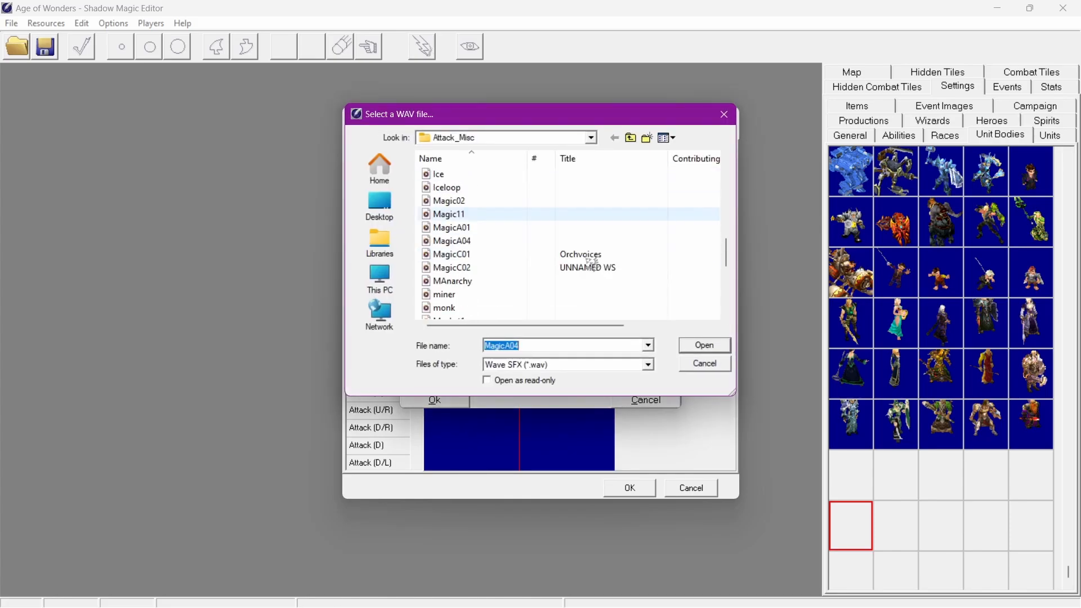
left_click(452, 255)
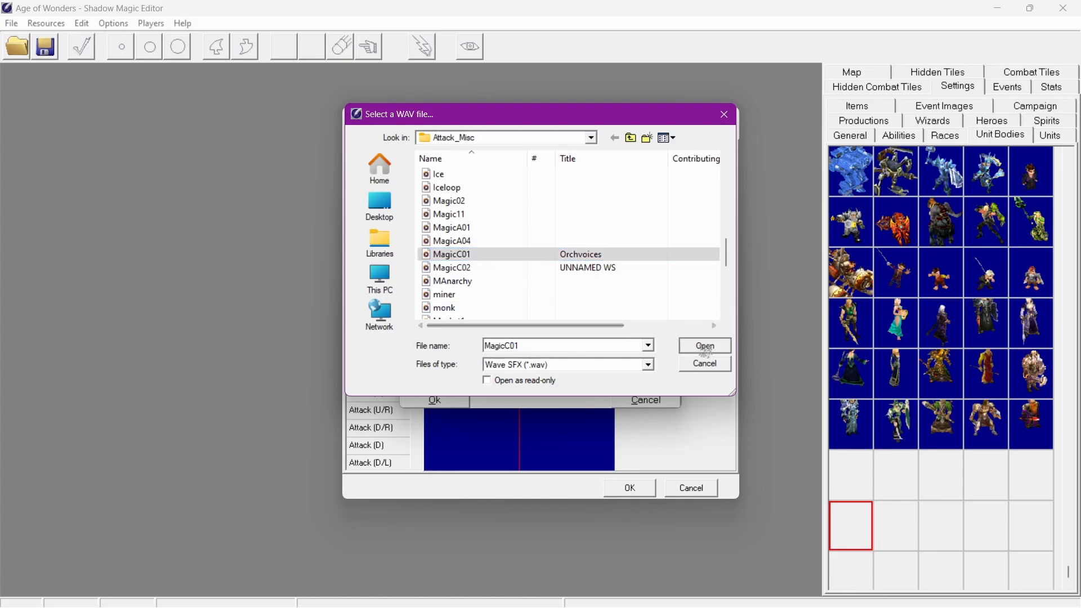
left_click(705, 345)
left_click(585, 376)
Try MagicC02 from the Attack_Misc folder as the Selection sound and test it
left_click(665, 297)
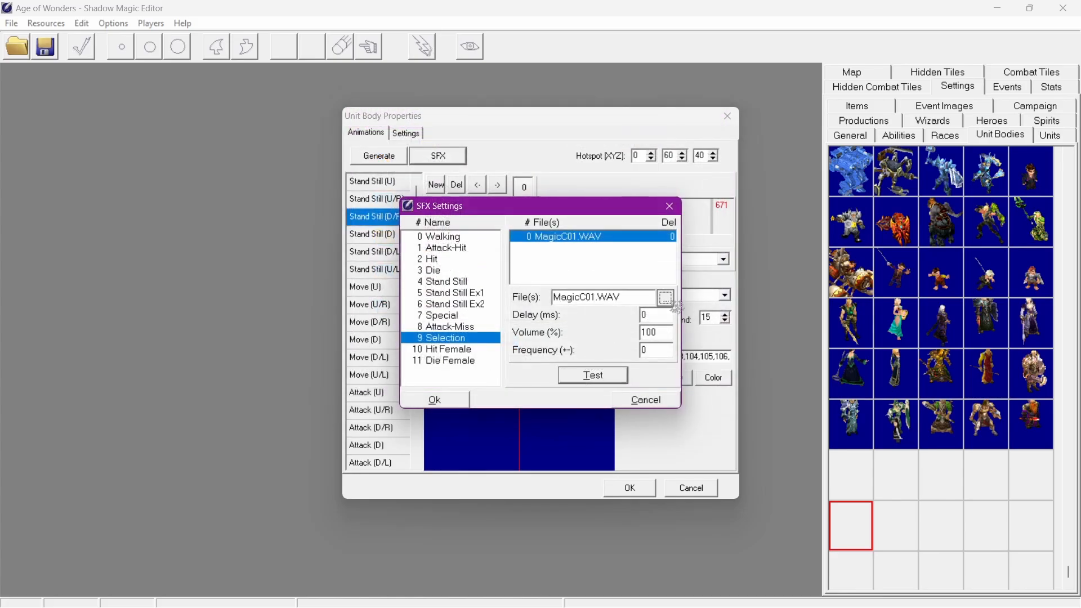
scroll(572, 222, "down", 10)
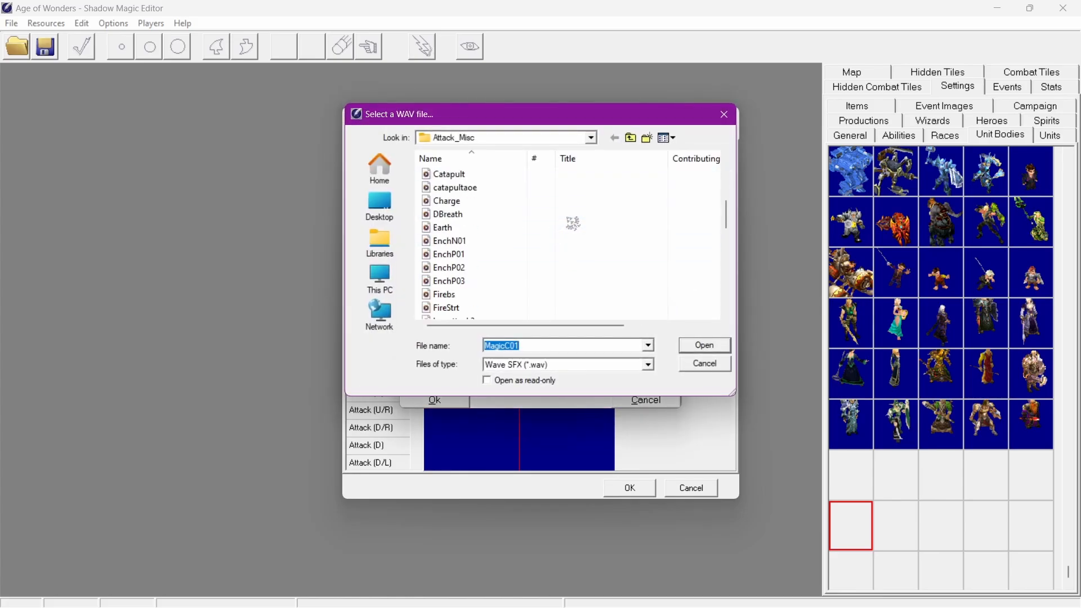
left_click(482, 268)
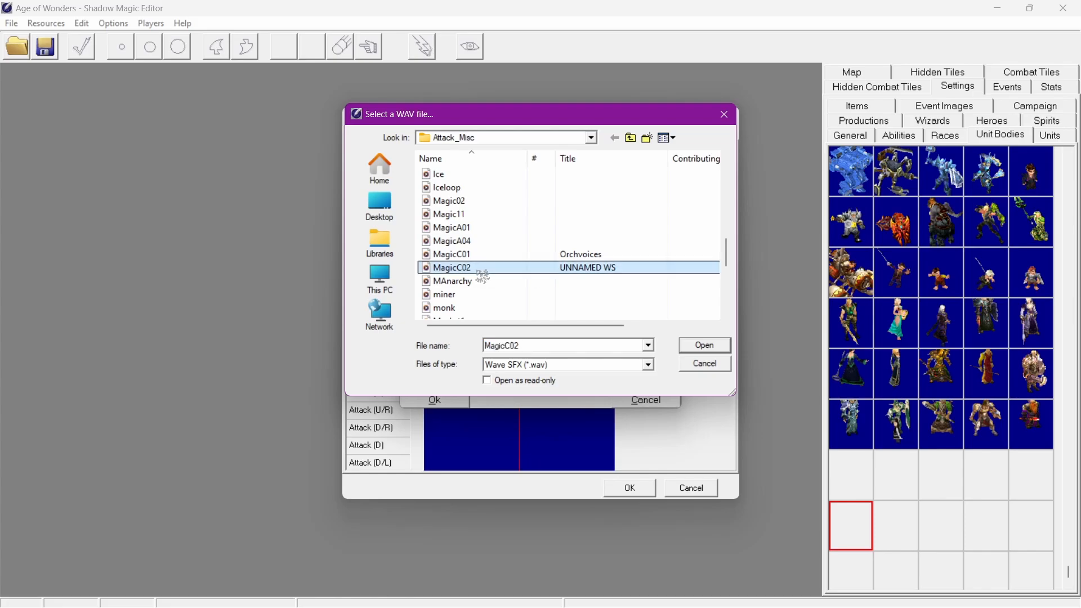
left_click(704, 344)
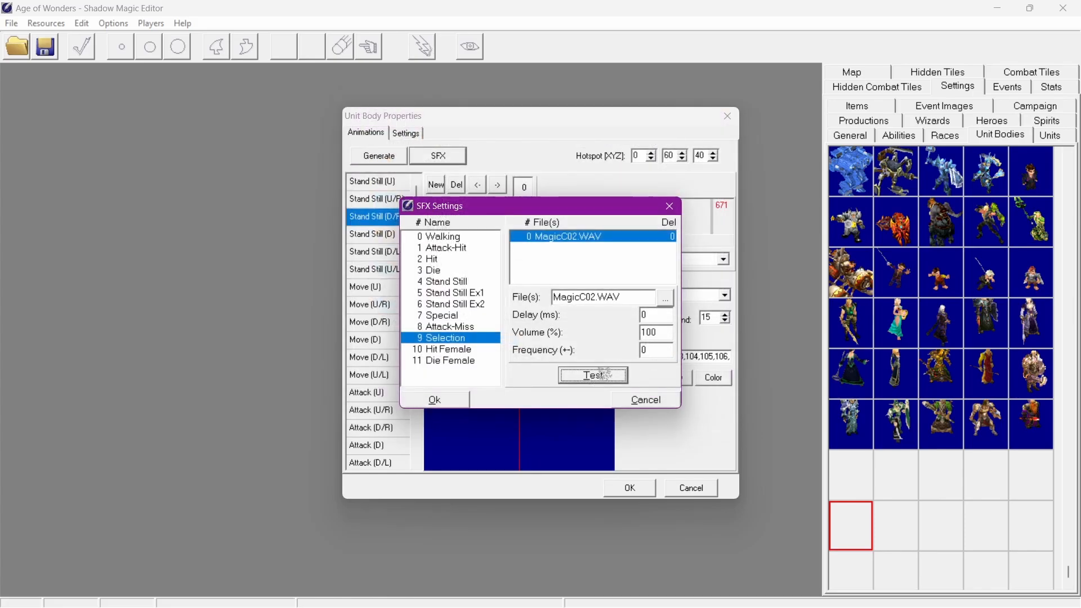
Try EnchN01 from the Attack_Misc folder as the Selection sound and test it
left_click(664, 298)
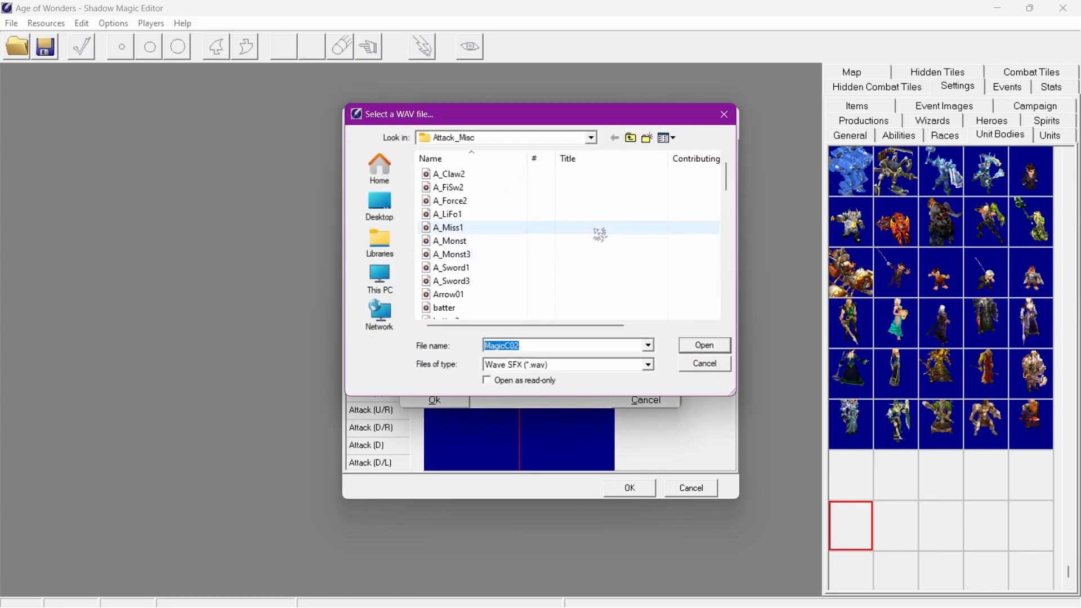
scroll(601, 235, "down", 4)
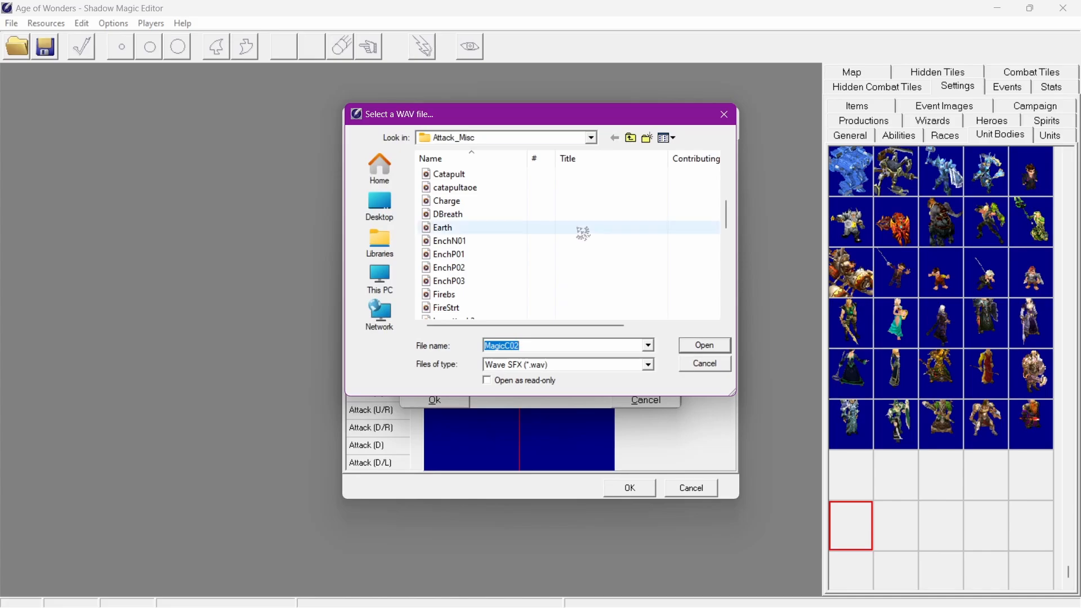
left_click(527, 246)
left_click(704, 345)
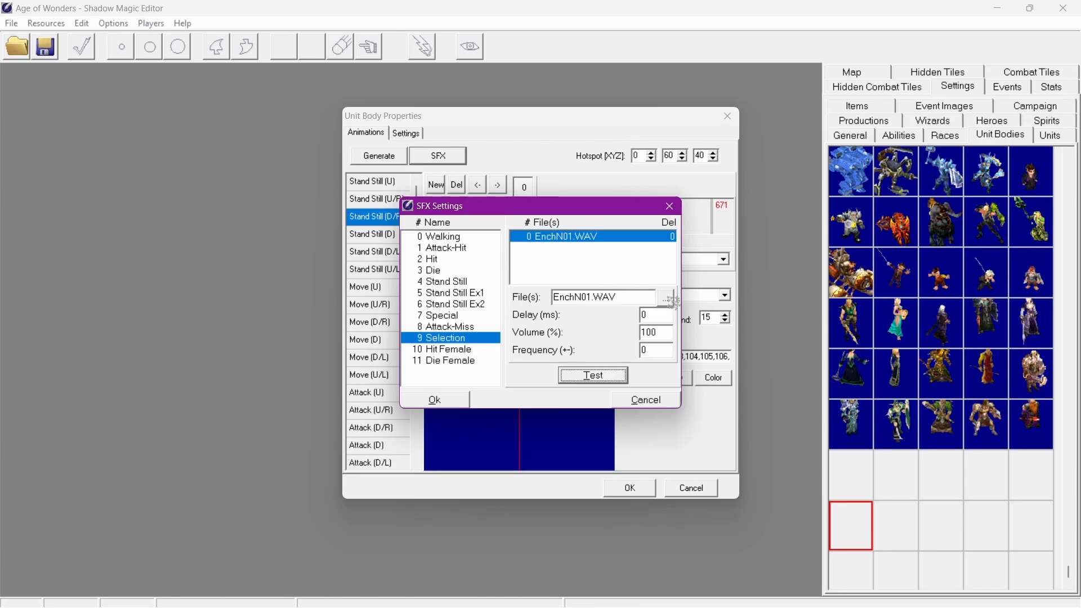
Try EnchP01 from the Attack_Misc folder as the Selection sound and test it
left_click(667, 298)
scroll(614, 278, "down", 2)
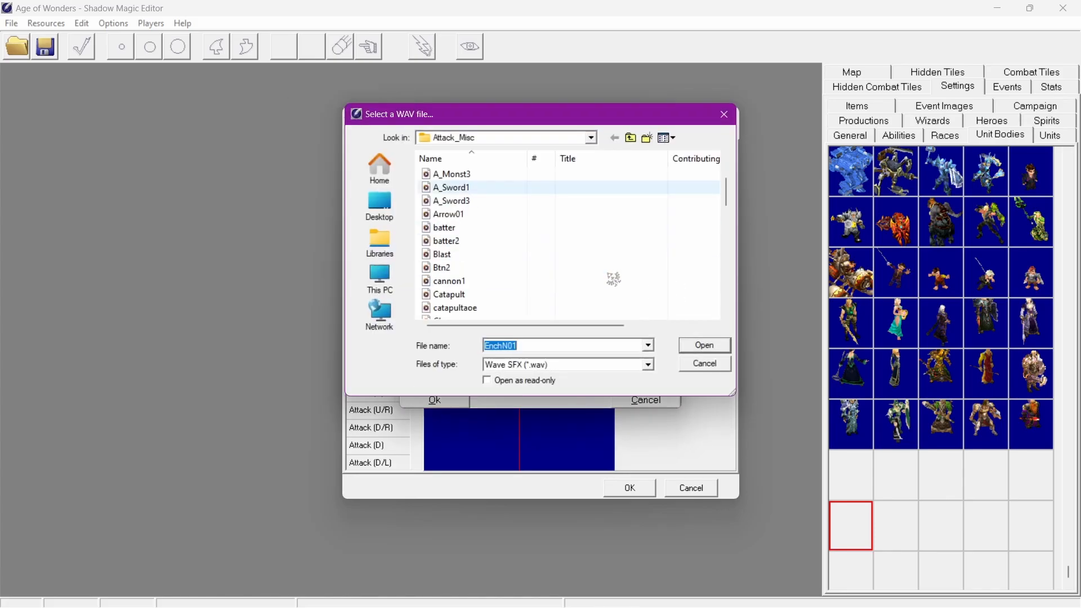
scroll(596, 276, "down", 1)
left_click(569, 294)
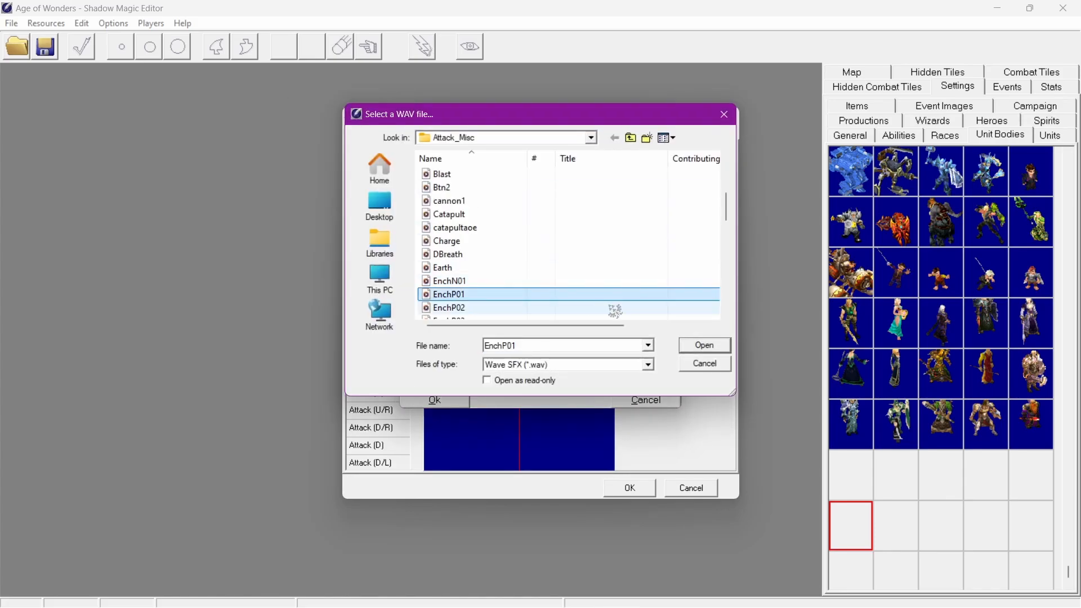
left_click(706, 349)
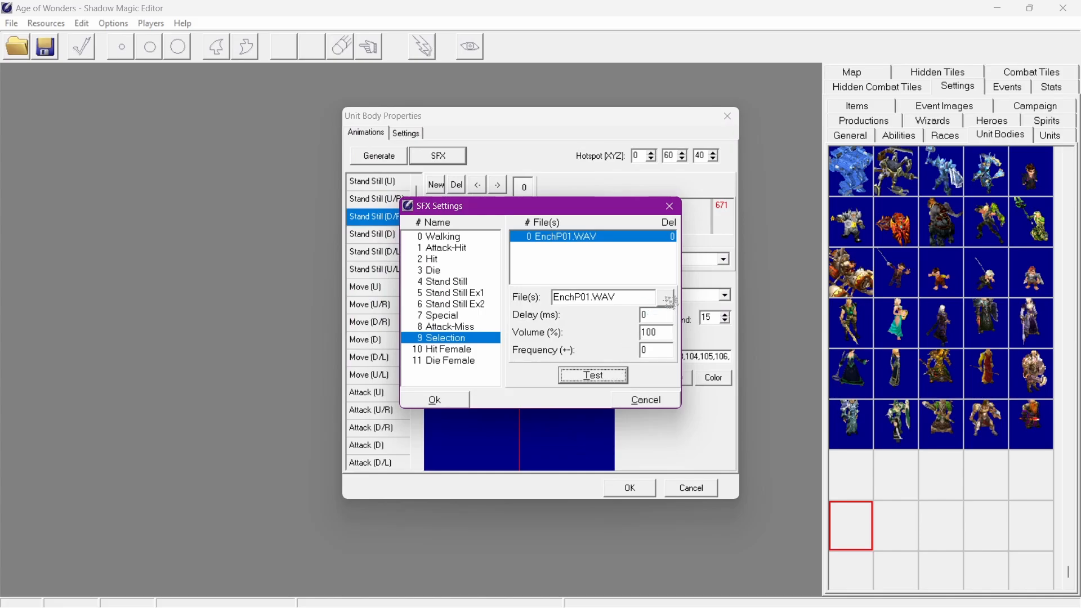
Assign EnchN01 from the Attack_Misc folder as the Selection sound
left_click(665, 298)
scroll(563, 259, "down", 4)
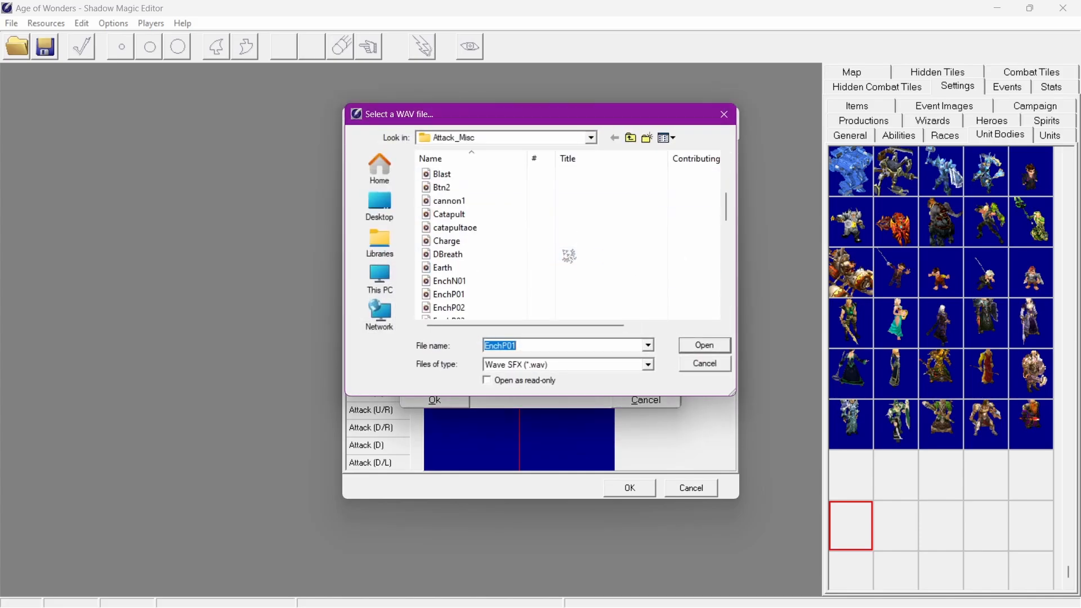
left_click(515, 241)
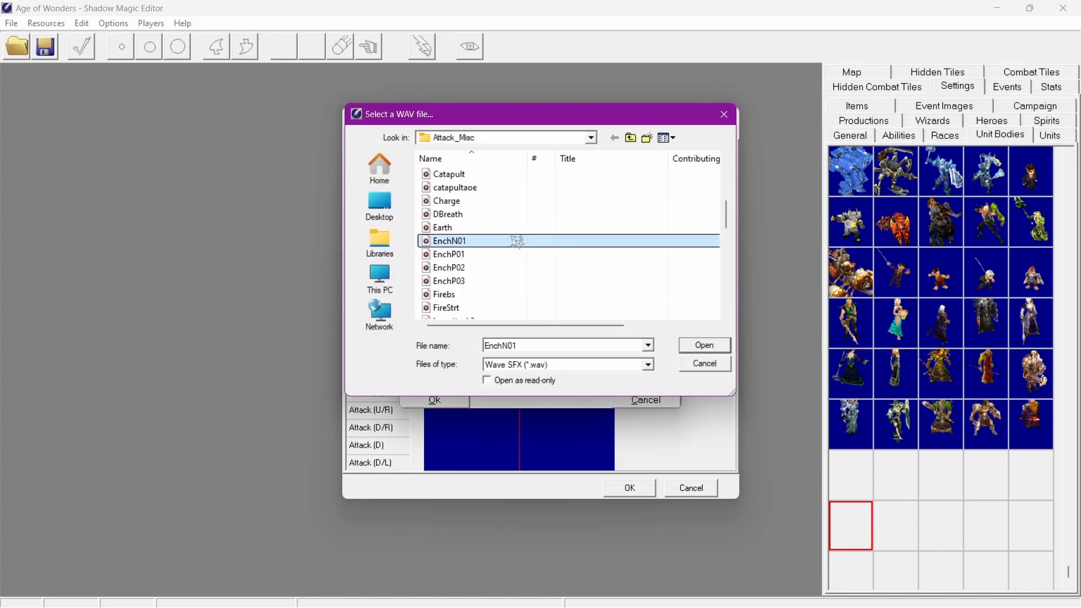
left_click(705, 345)
Try adding S_Berserker1 and S_Berserker2 from the Attack folder as a second Selection sound entry and test it
right_click(577, 269)
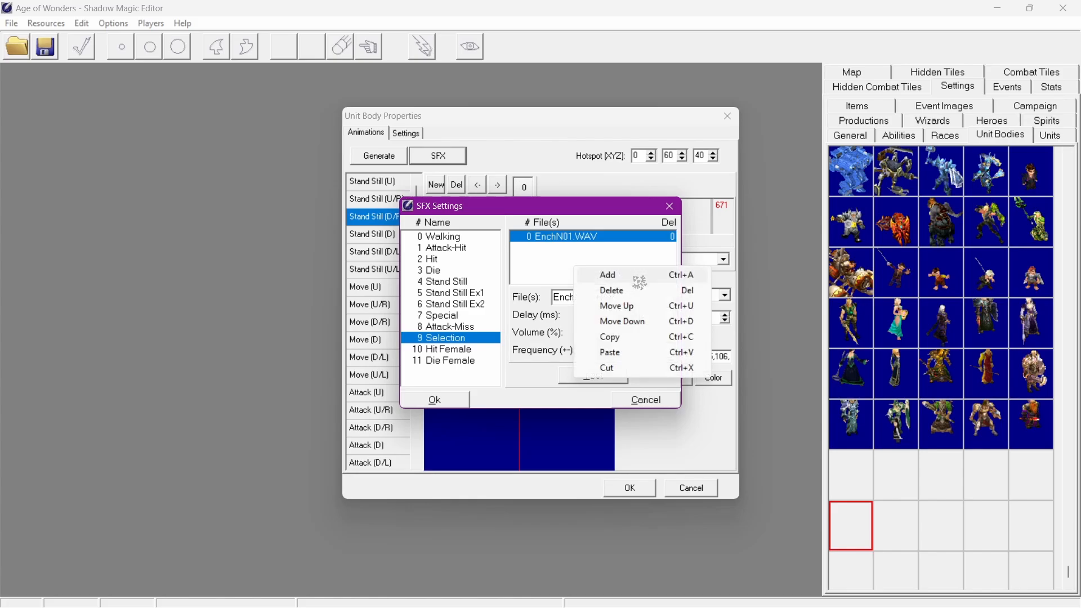
left_click(636, 276)
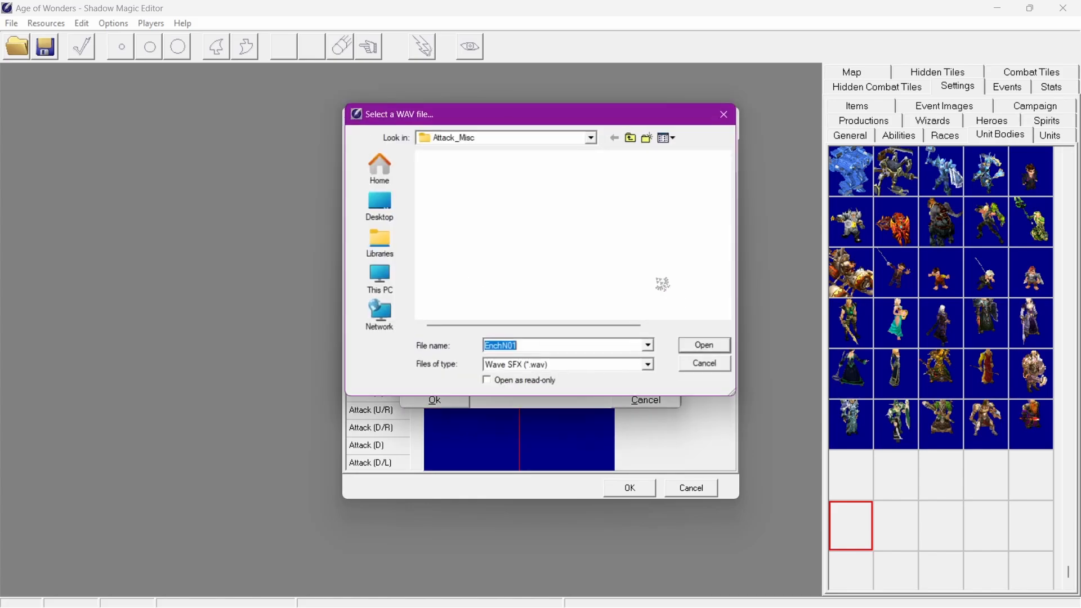
left_click(559, 138)
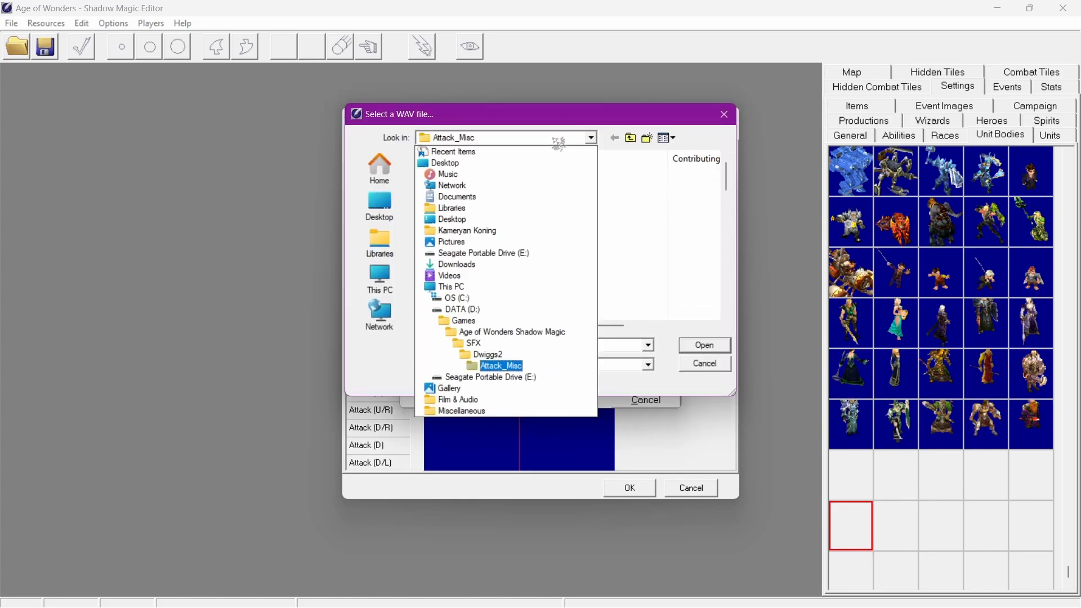
left_click(473, 344)
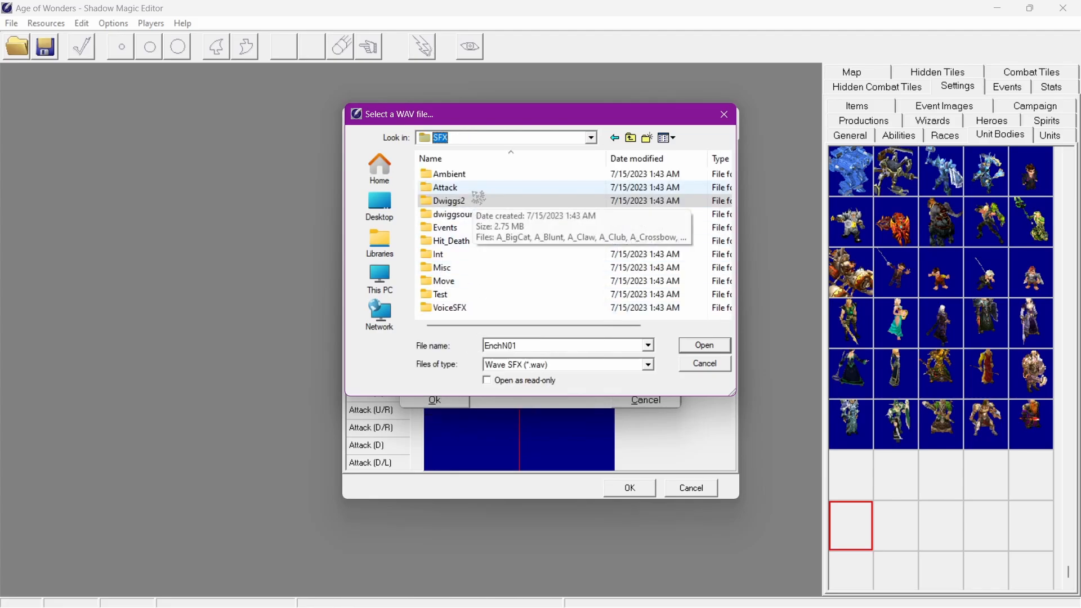
double_click(479, 190)
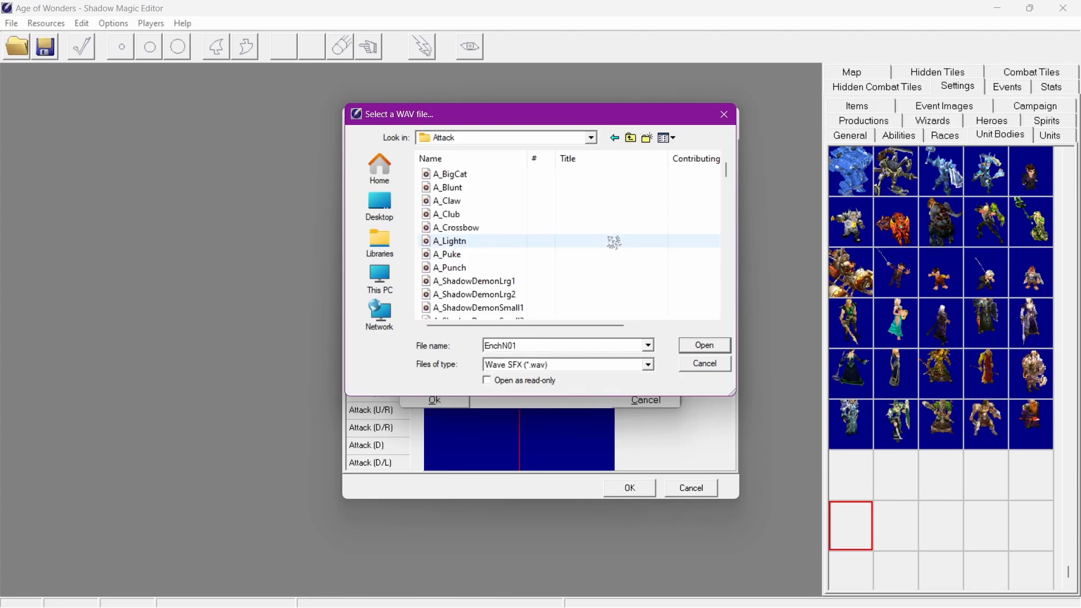
scroll(612, 241, "down", 5)
scroll(615, 241, "down", 10)
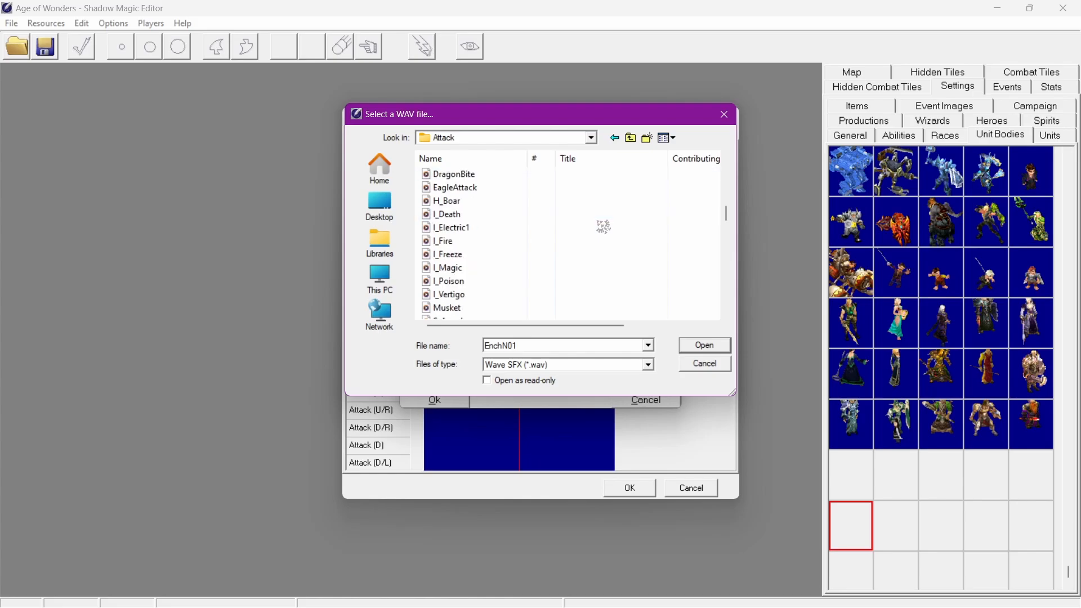
scroll(603, 226, "down", 1)
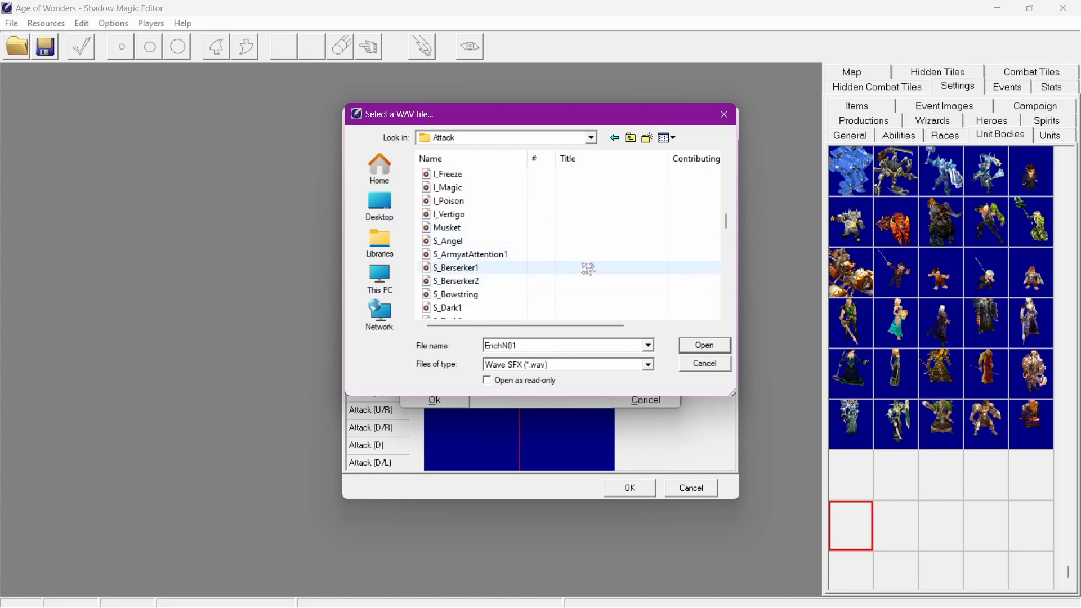
left_click_drag(615, 270, 623, 281)
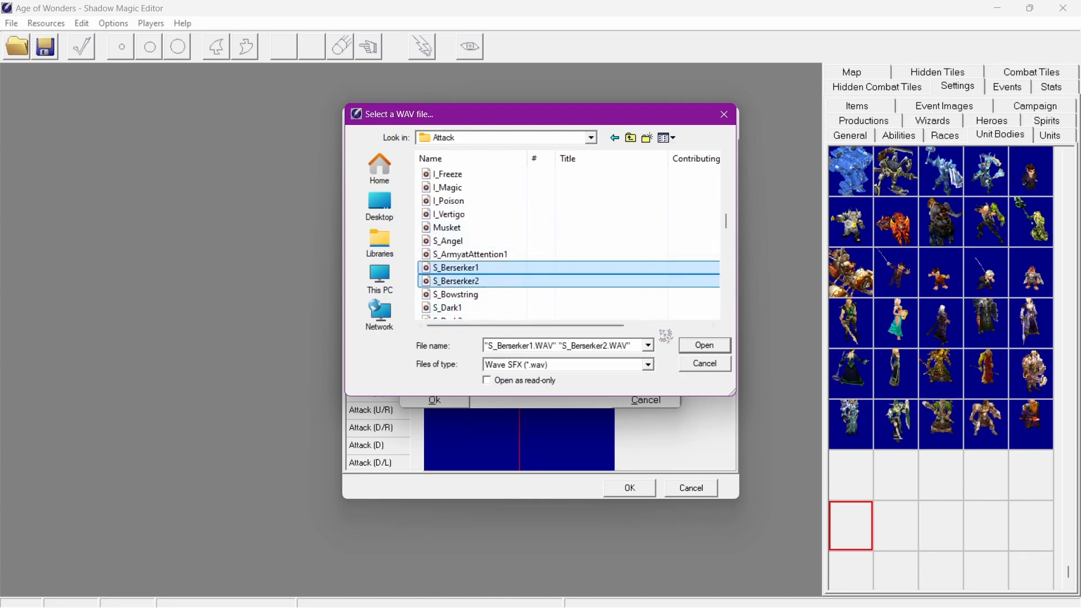
left_click(704, 344)
left_click(594, 376)
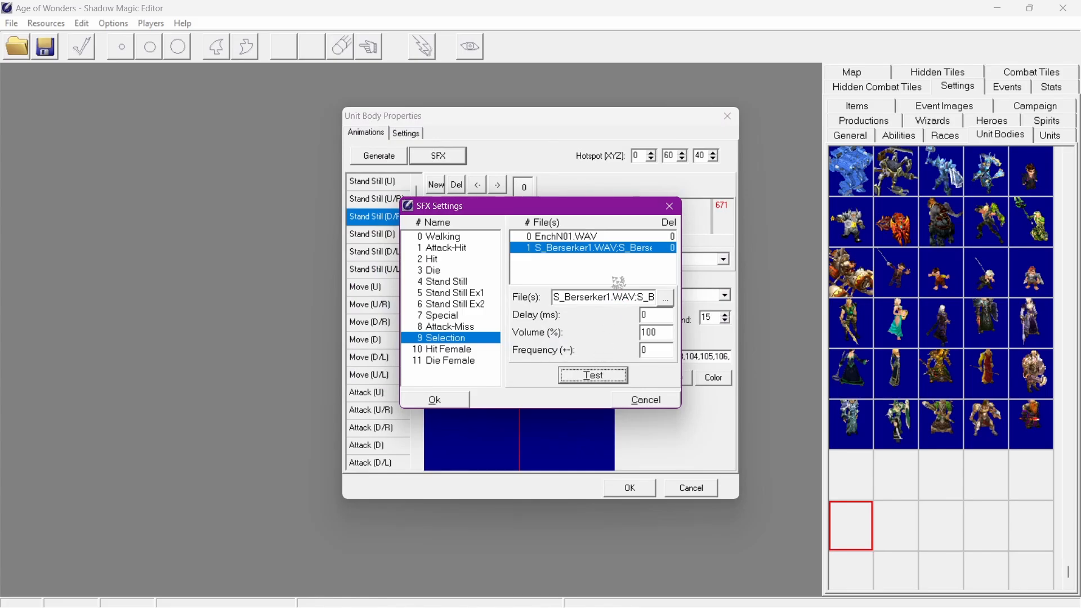
left_click(451, 401)
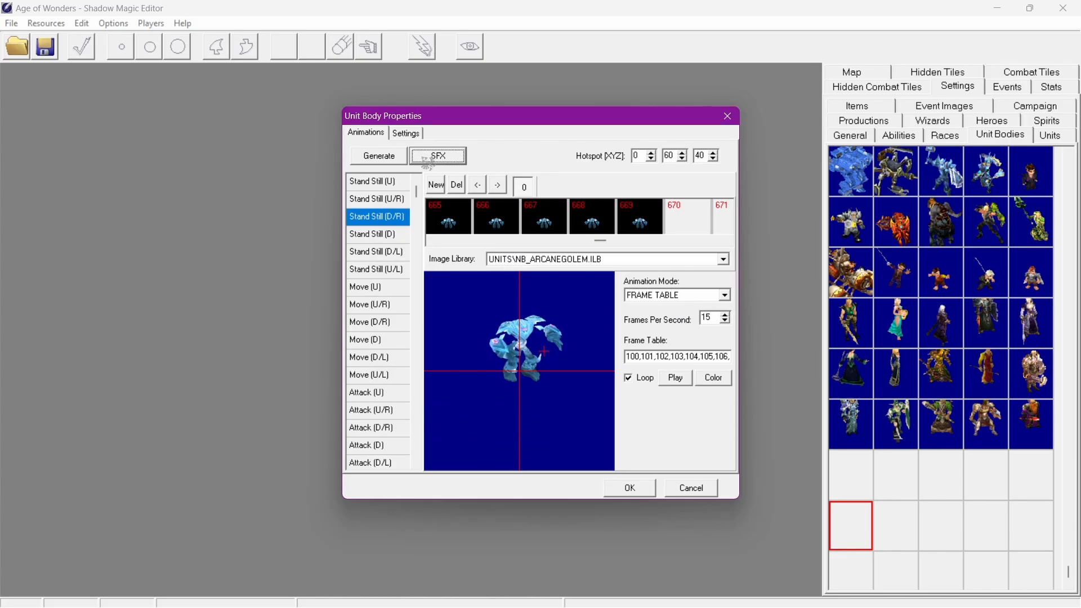
Remove the S_Berserker entry from the Selection sounds
left_click(431, 158)
left_click(453, 339)
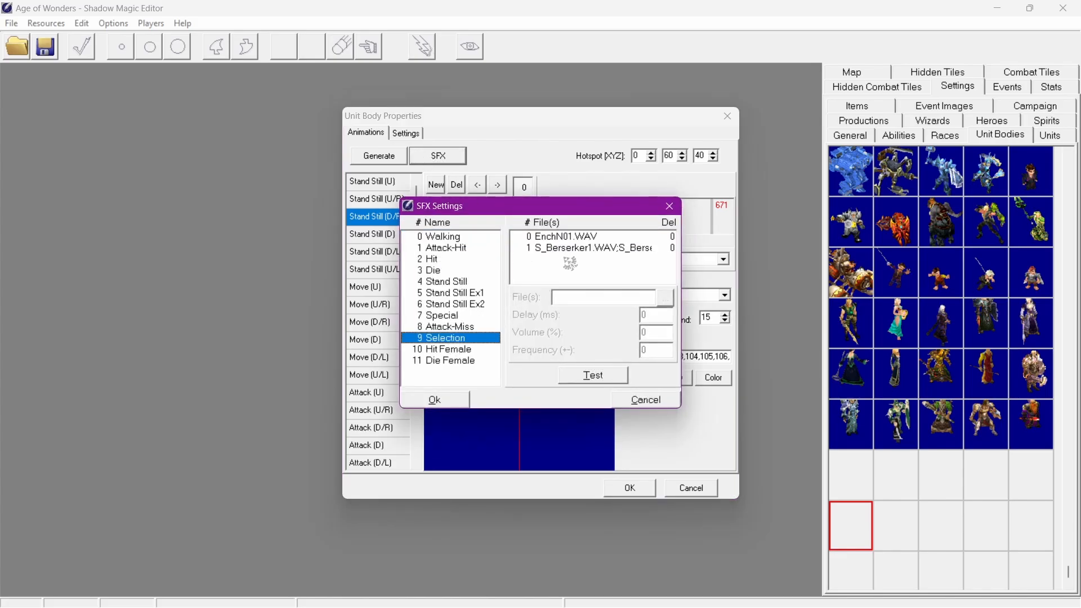
left_click(580, 248)
key("Delete")
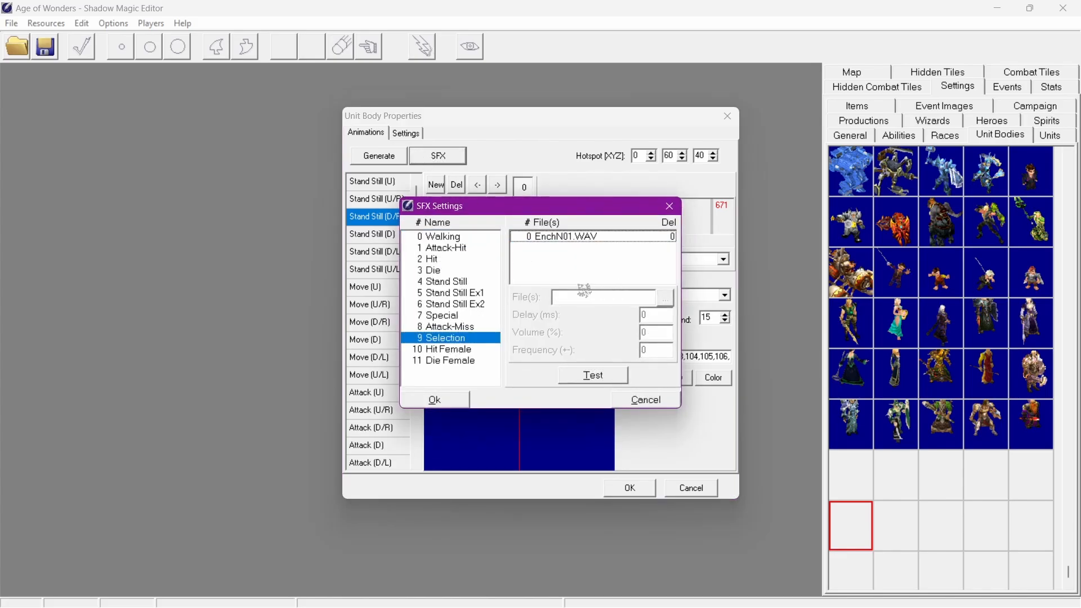
Add an Attack-Hit sound entry using Swish1, Swish2 and Swish3 from the Attack folder
left_click(449, 248)
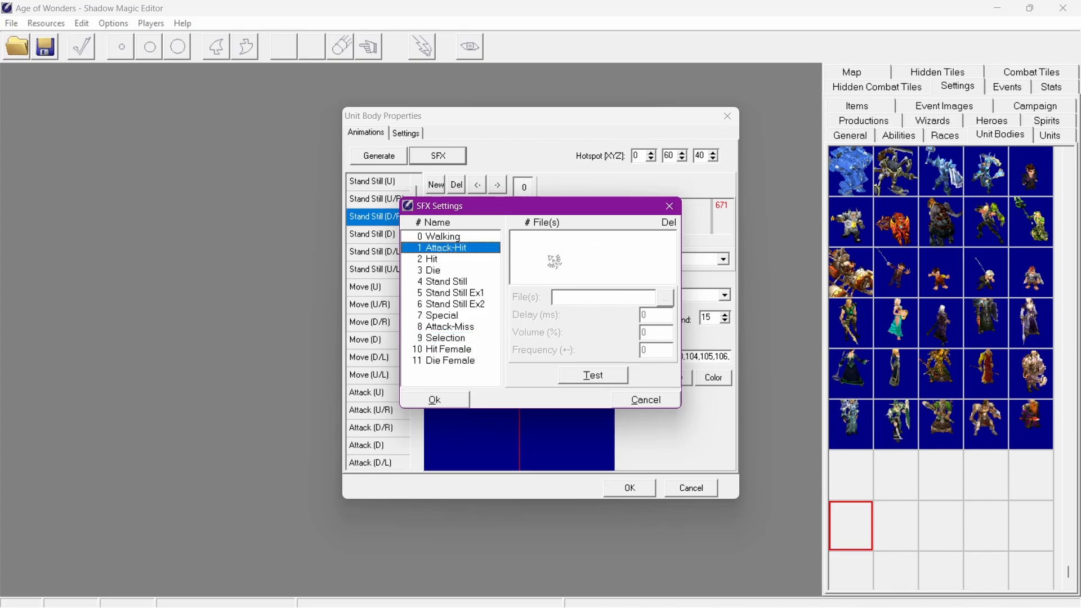
right_click(579, 247)
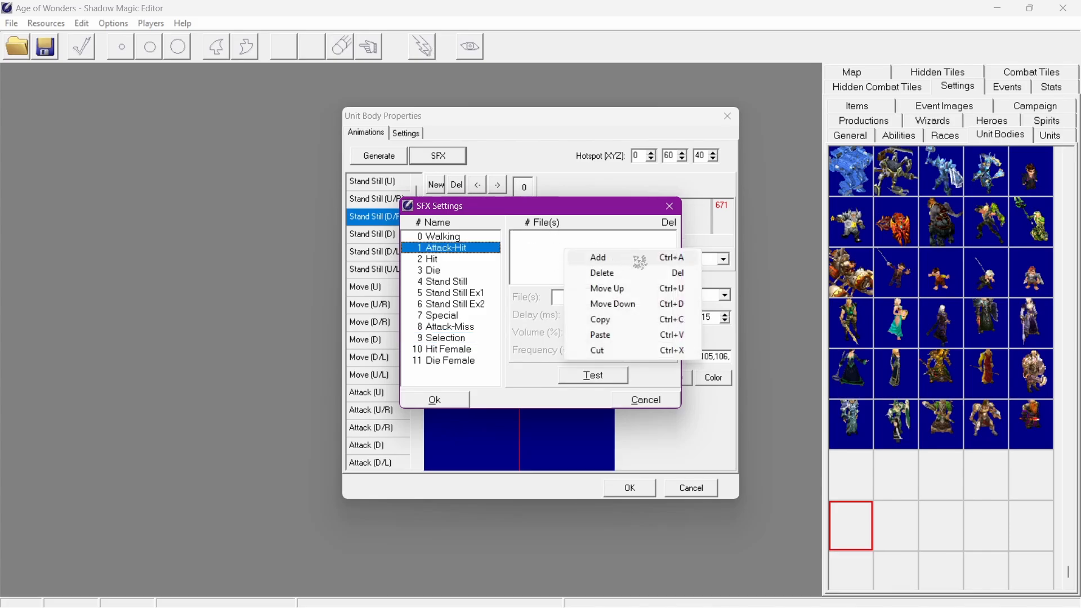
left_click(634, 258)
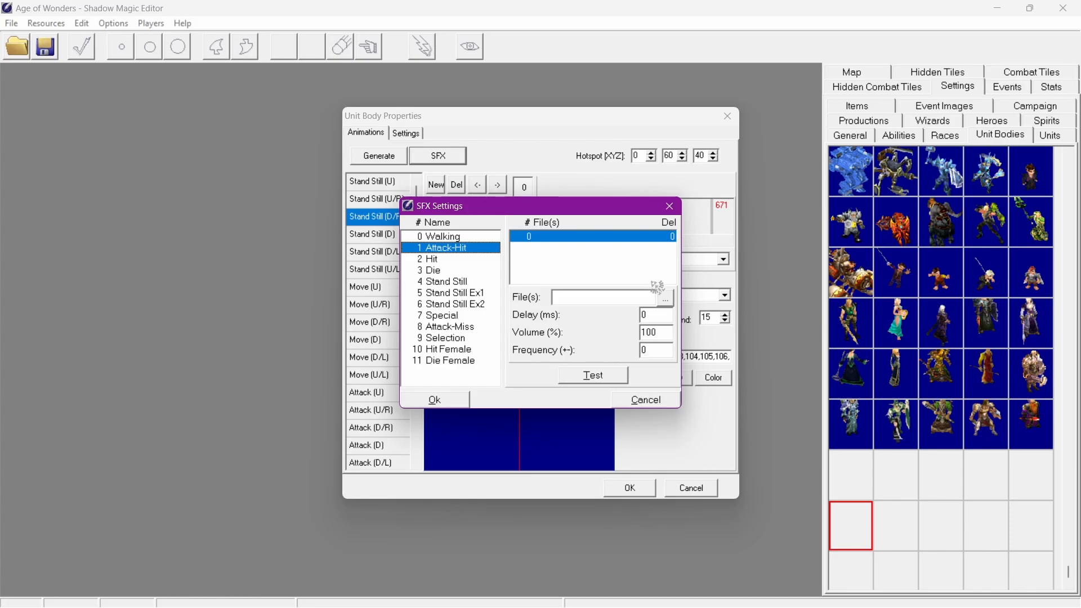
left_click(672, 304)
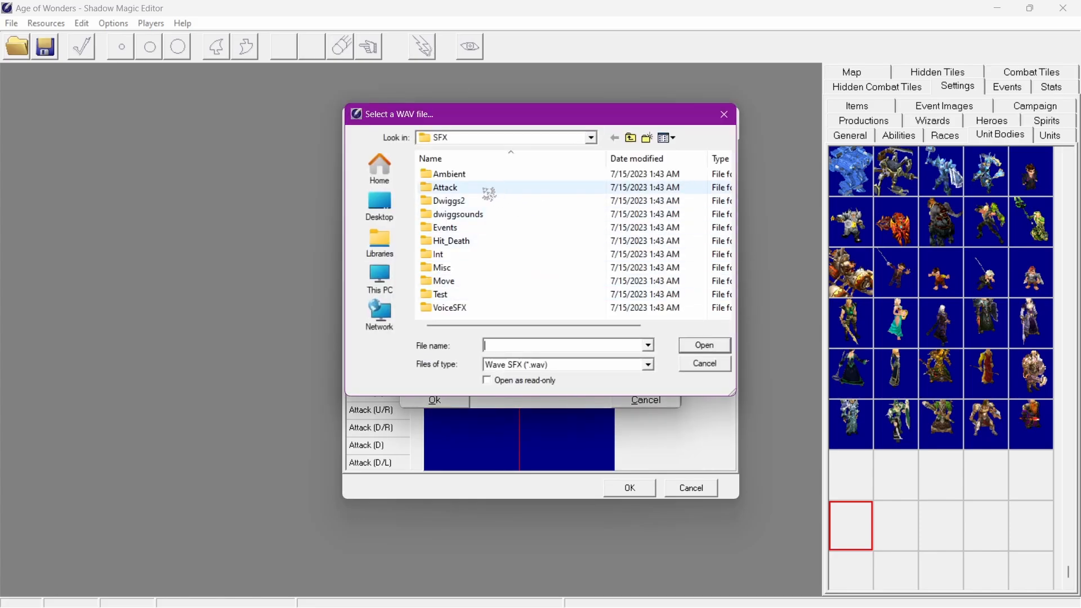
double_click(487, 192)
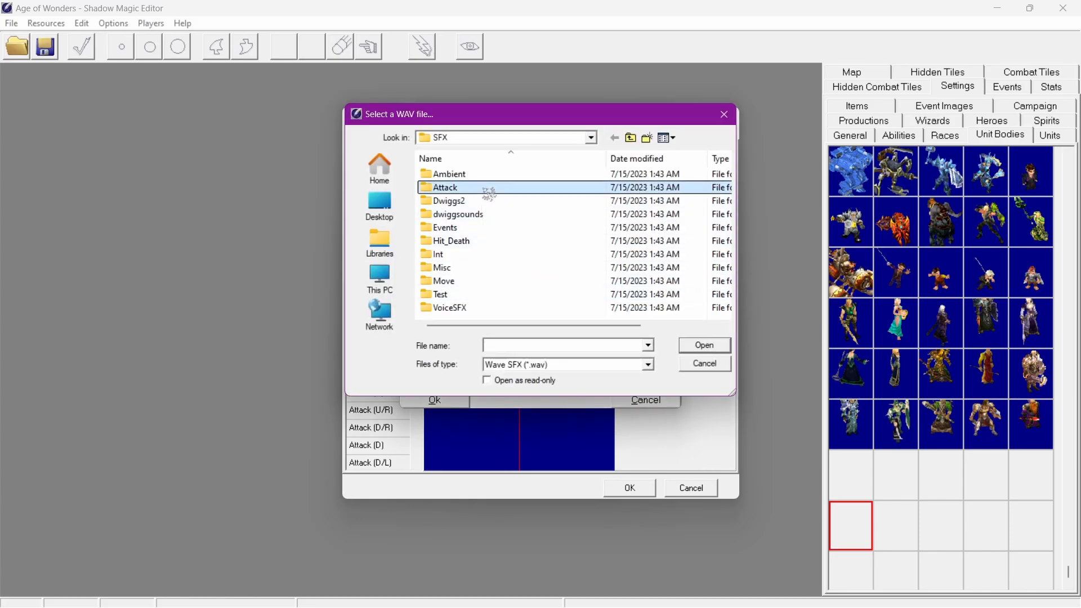
scroll(637, 227, "down", 20)
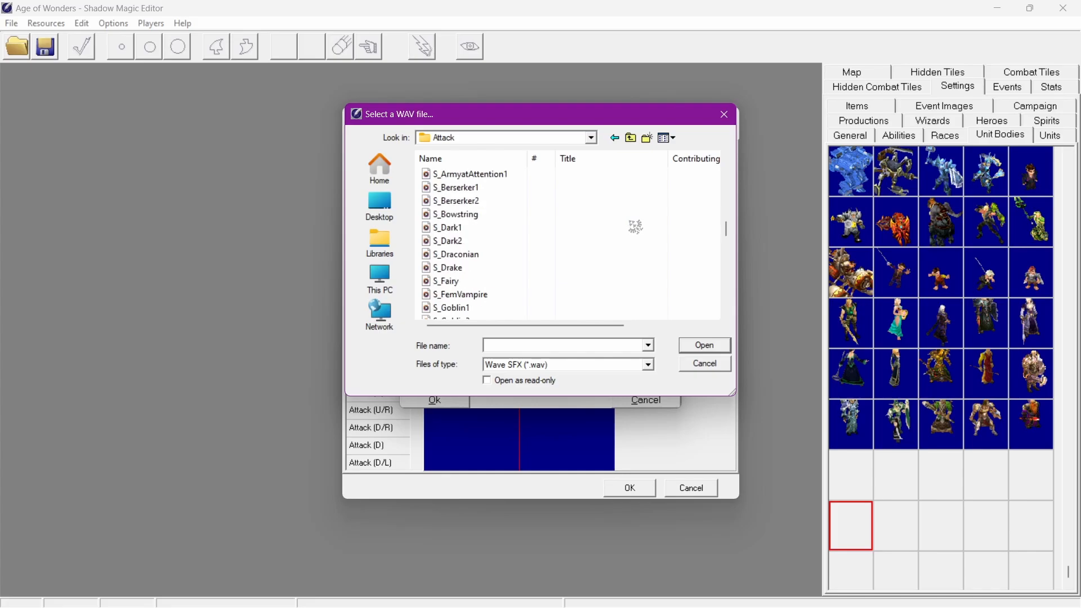
scroll(653, 261, "down", 3)
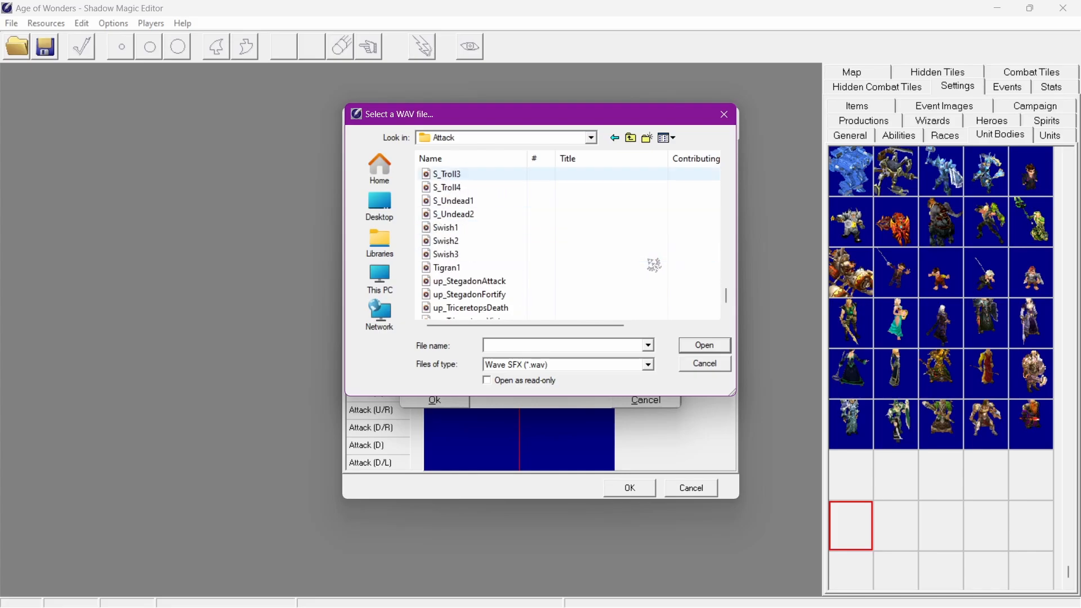
left_click_drag(636, 234, 622, 254)
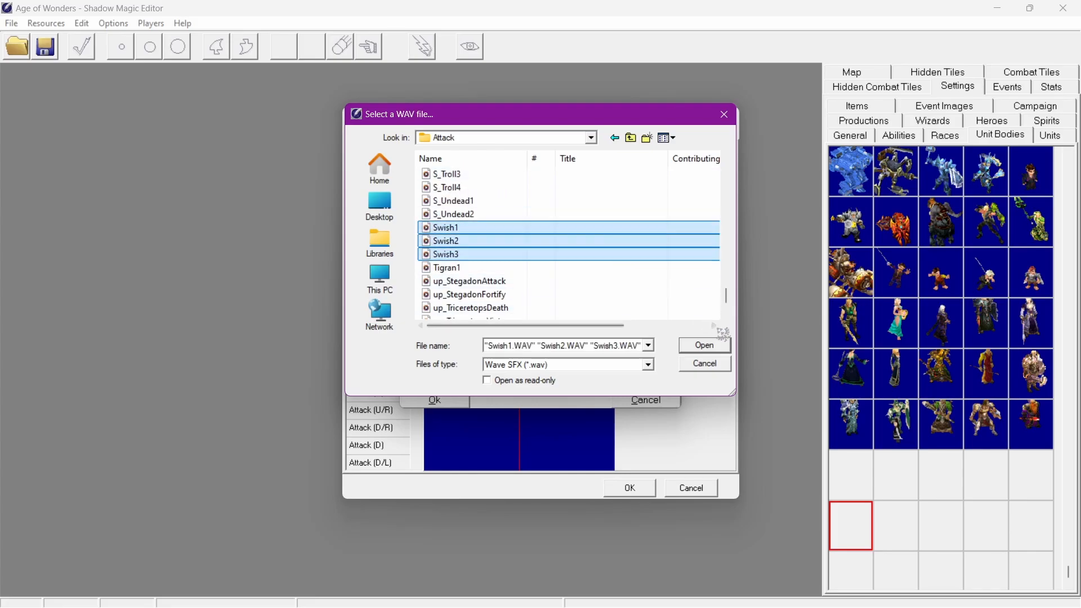
left_click(705, 345)
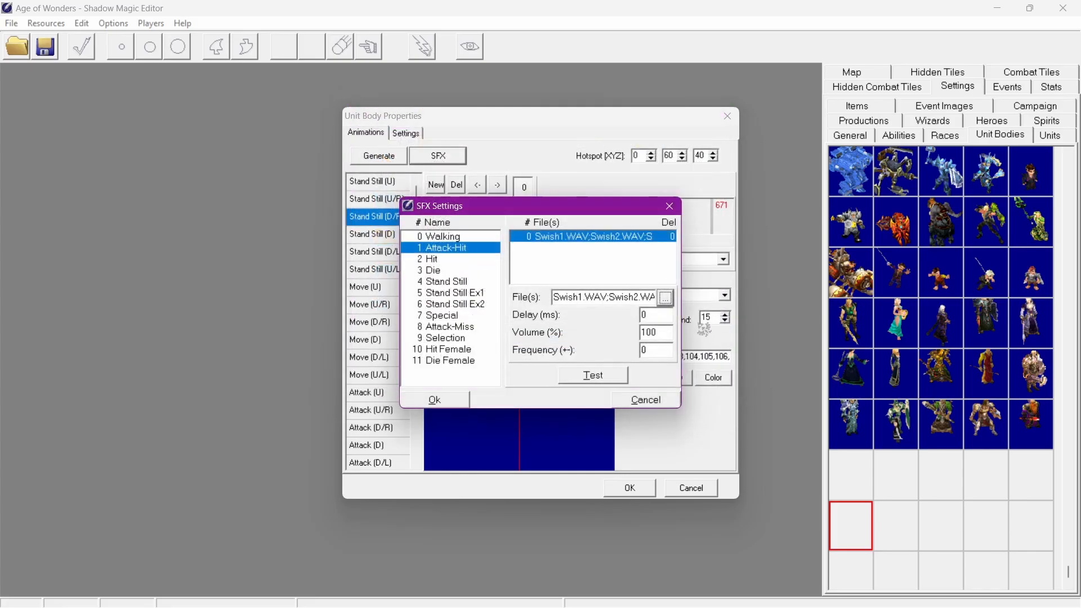
Copy the Attack-Hit sound entry to Attack-Miss
right_click(468, 252)
left_click(518, 260)
left_click(456, 327)
right_click(471, 335)
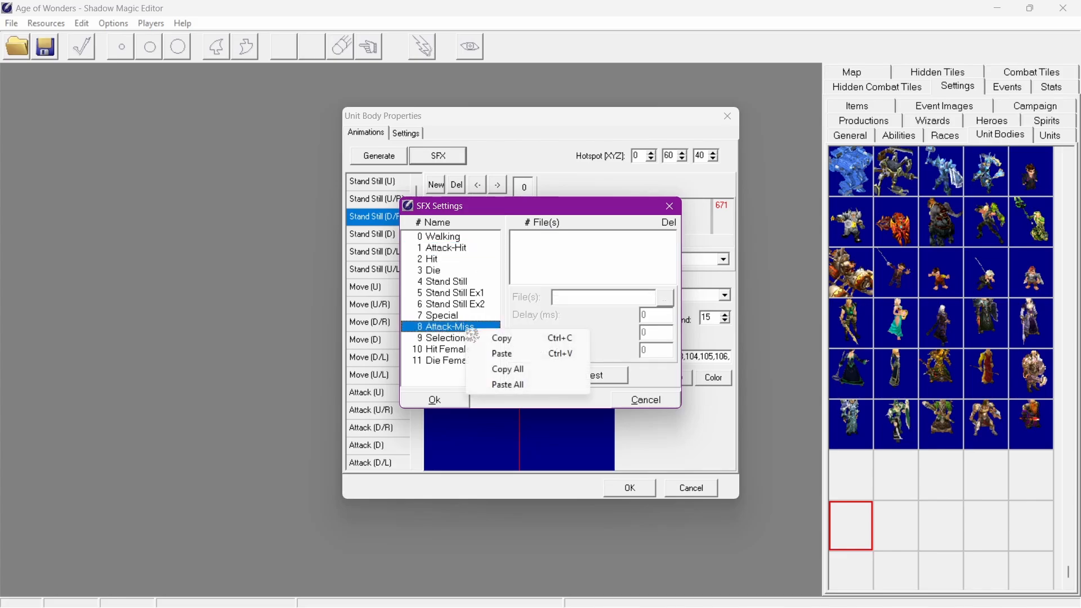
left_click(503, 354)
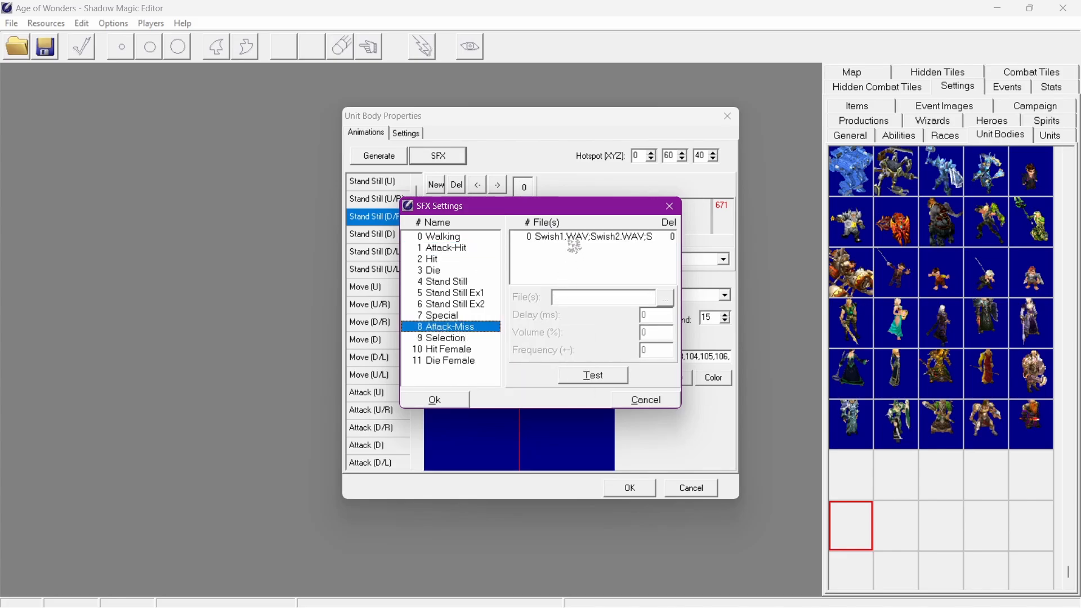
Add A_Club from the Attack folder as a second Attack-Hit sound entry and test it
left_click(450, 249)
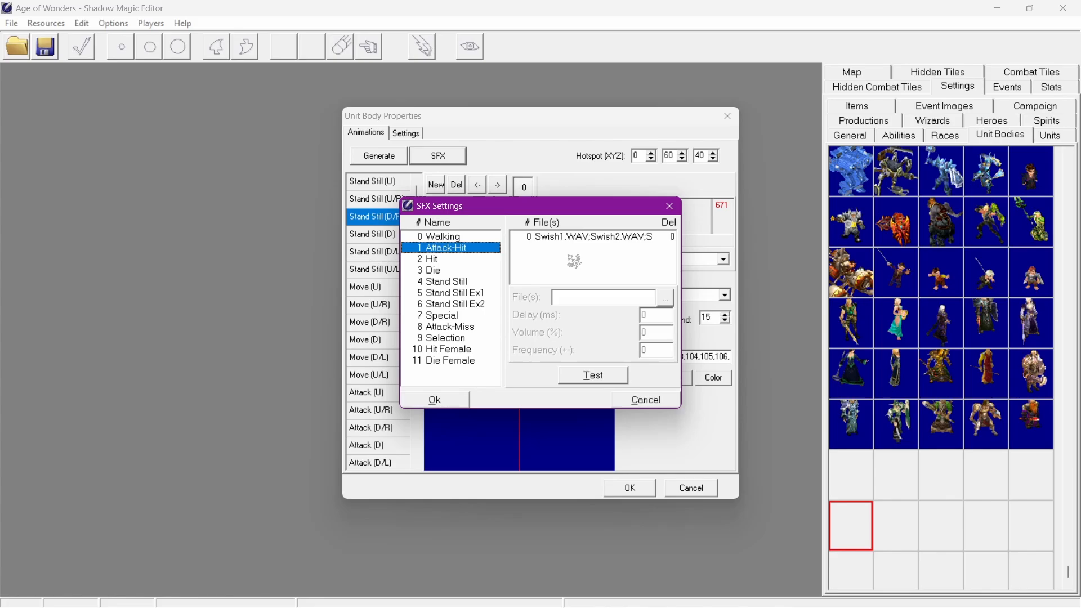
right_click(611, 269)
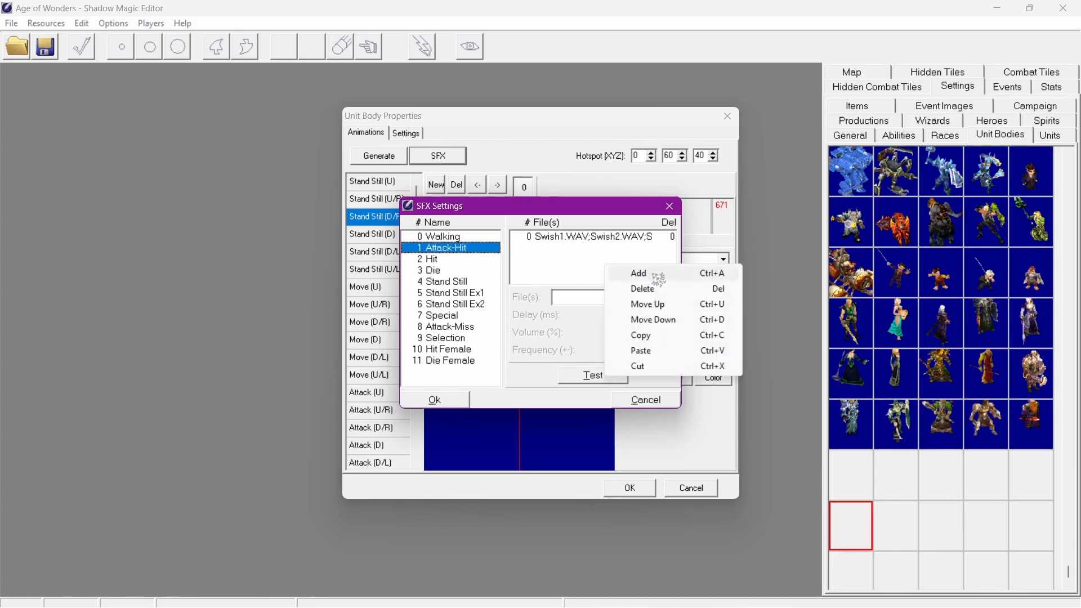
left_click(665, 274)
left_click(669, 299)
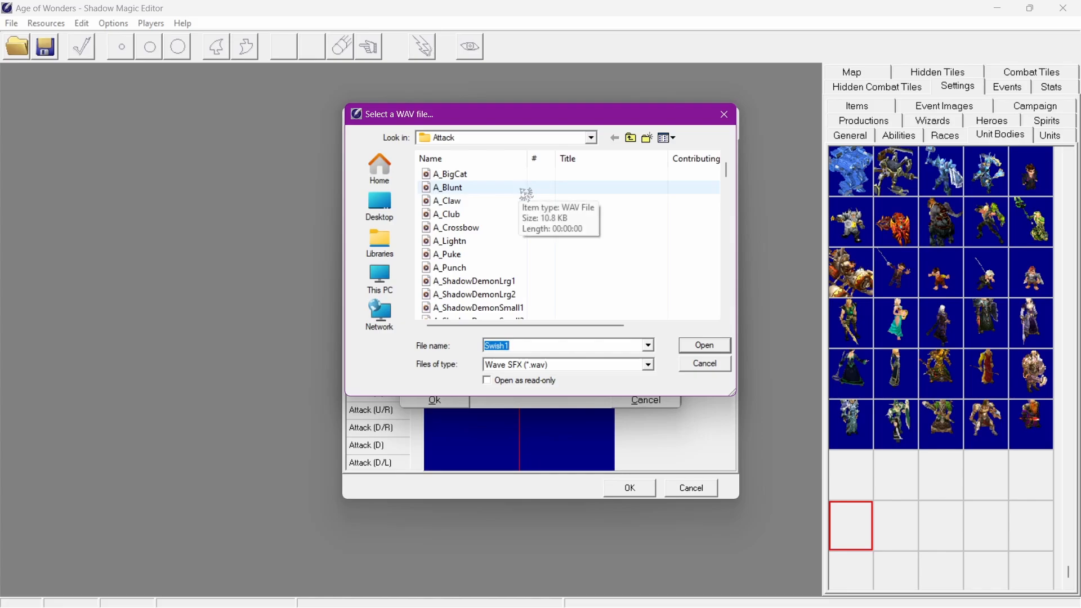
left_click(486, 214)
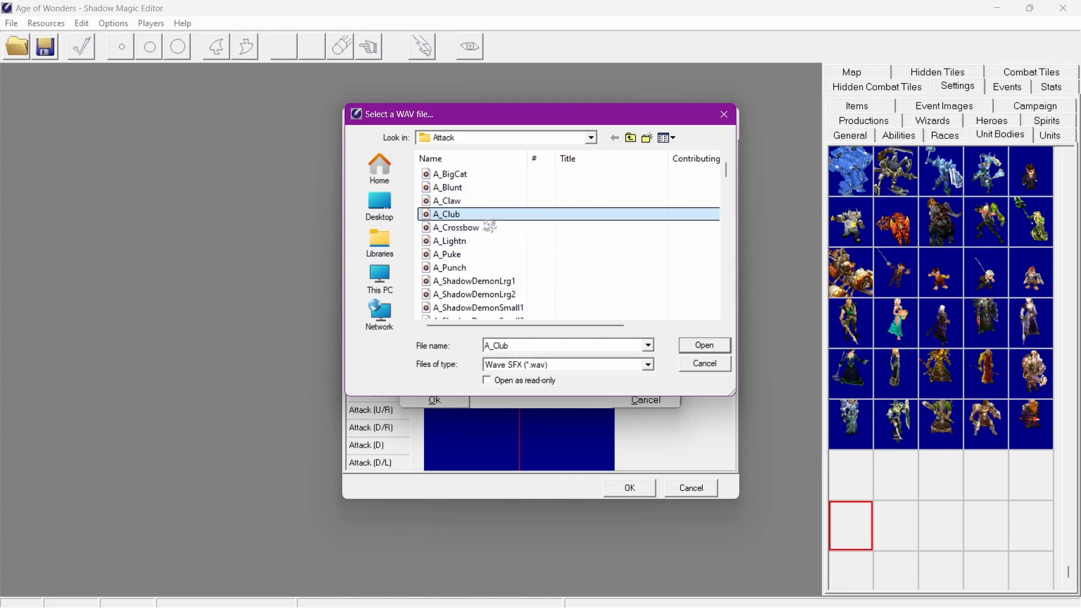
left_click(721, 345)
left_click_drag(668, 321, 573, 323)
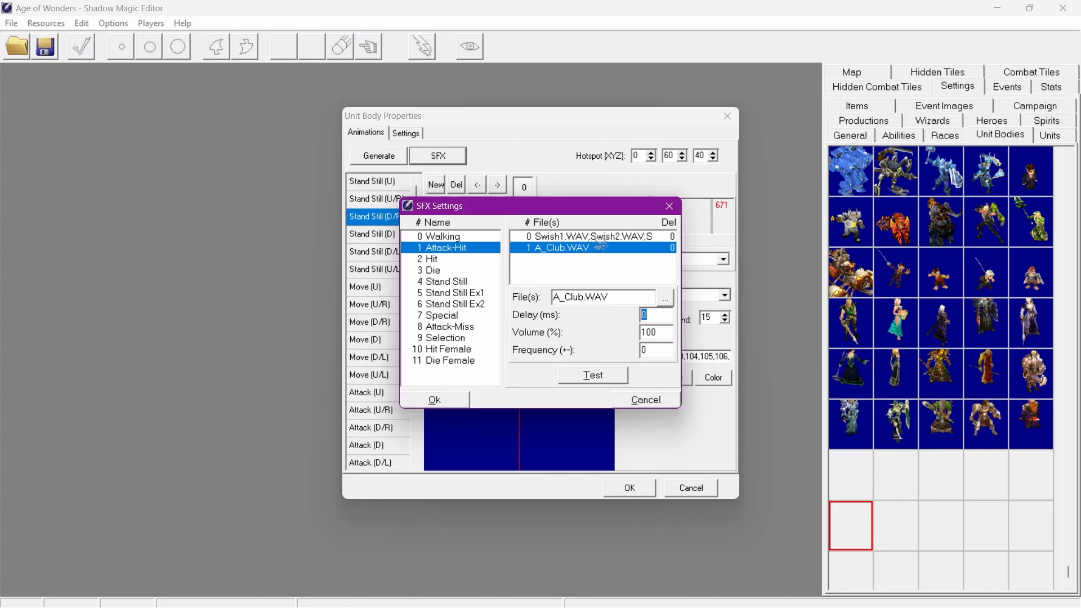
left_click(602, 376)
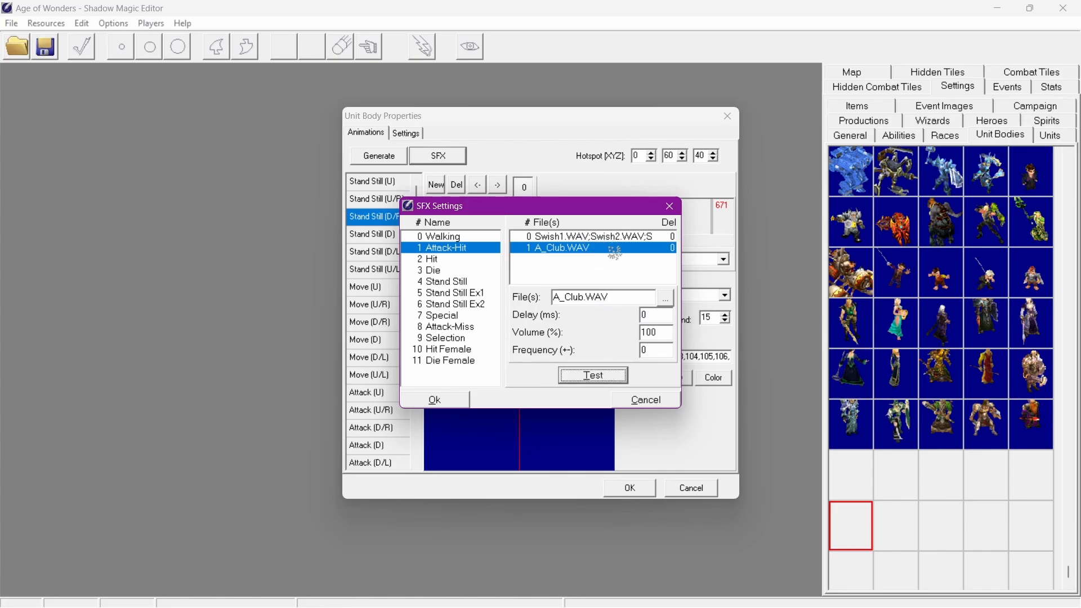
Set the A_Club sound's delay to 200 ms, test it and accept the sound settings
left_click(654, 316)
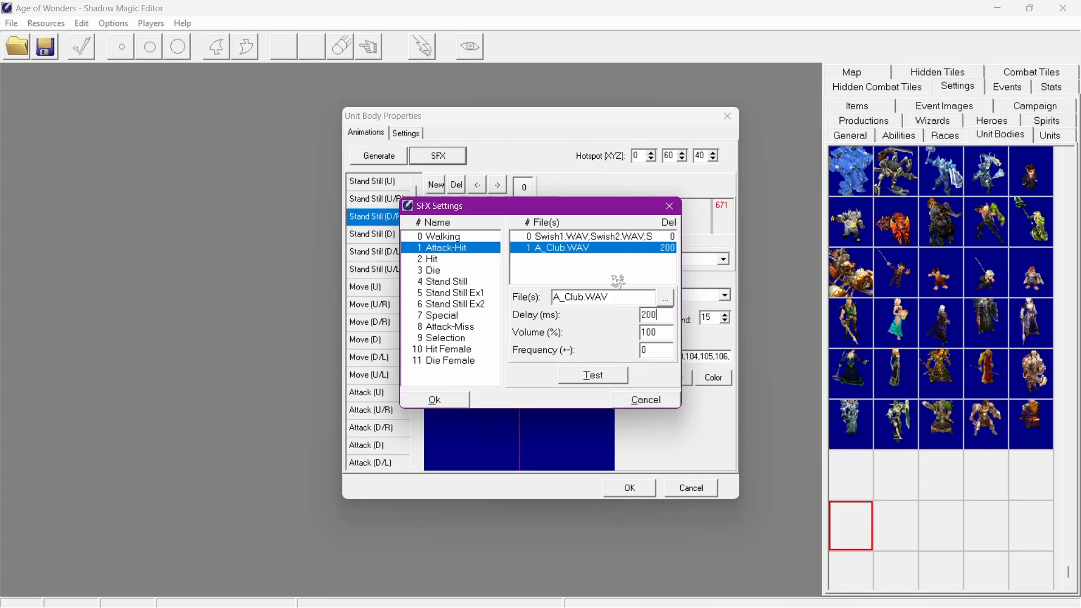
left_click(610, 378)
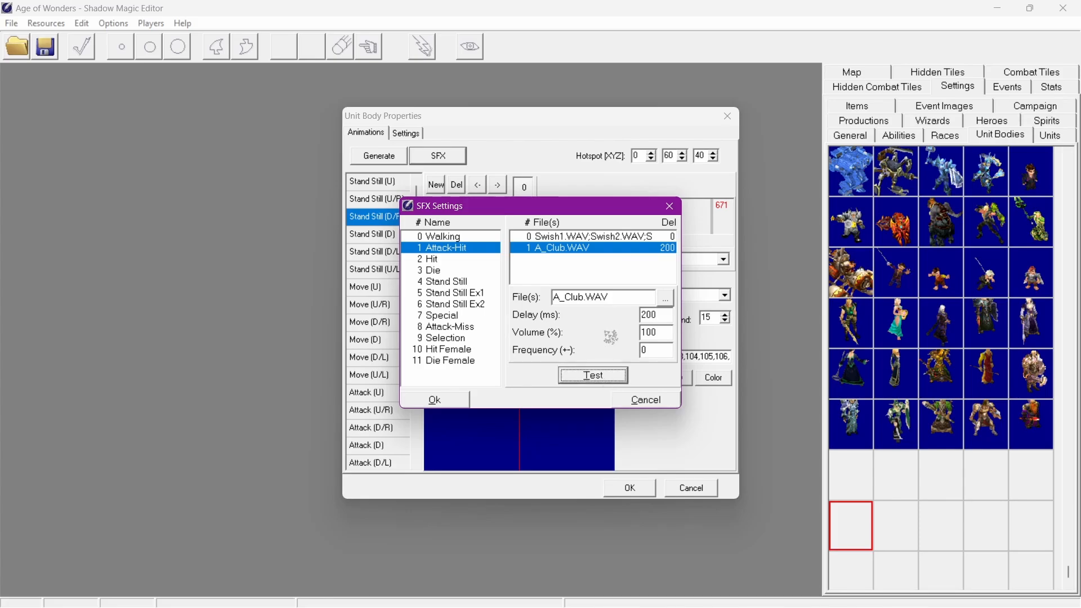
left_click(454, 401)
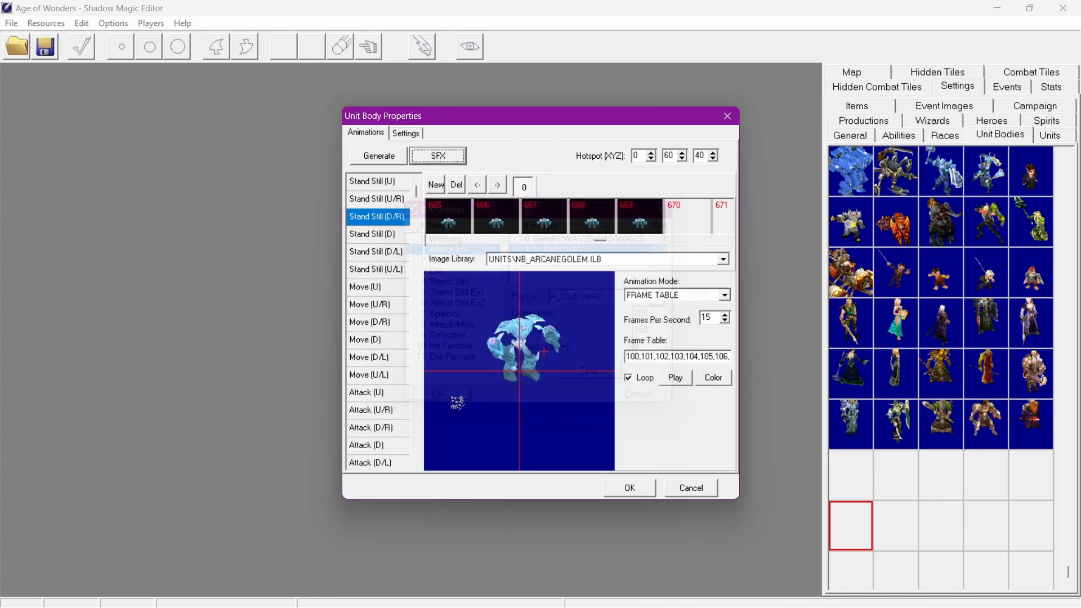
Preview the Attack (D/R), Stand Still (U/R) and Stand Still (D/R) animations and reopen the unit body's sound settings
left_click(382, 430)
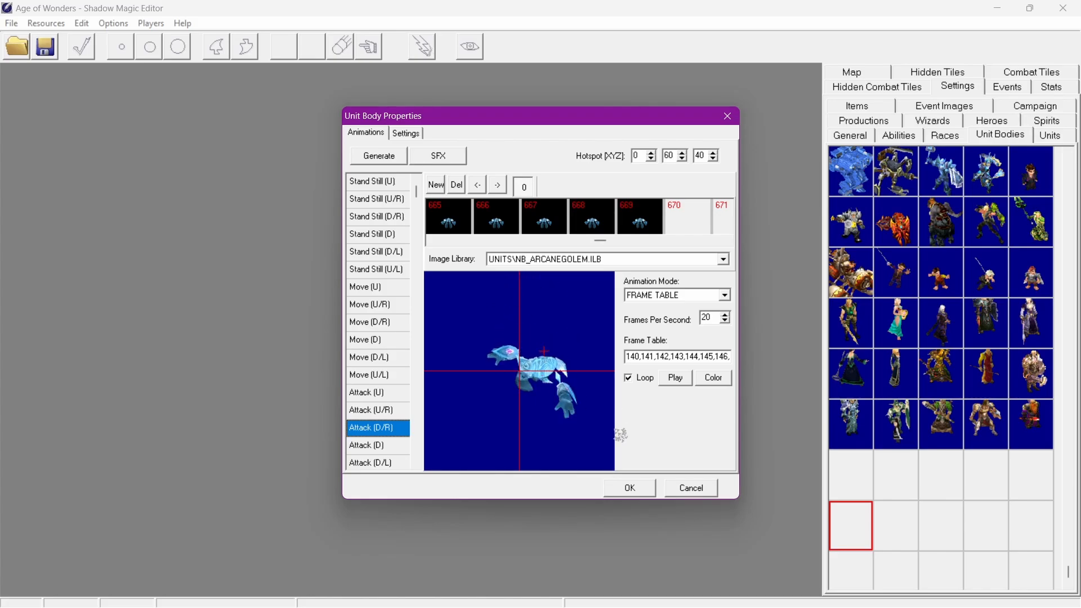
left_click(384, 202)
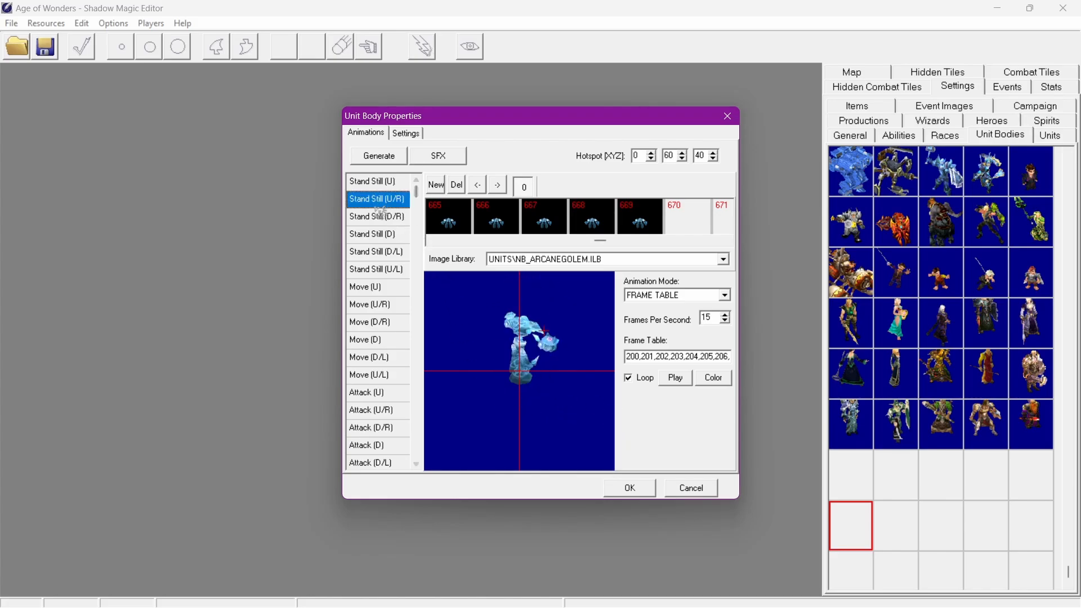
left_click(384, 215)
left_click(439, 156)
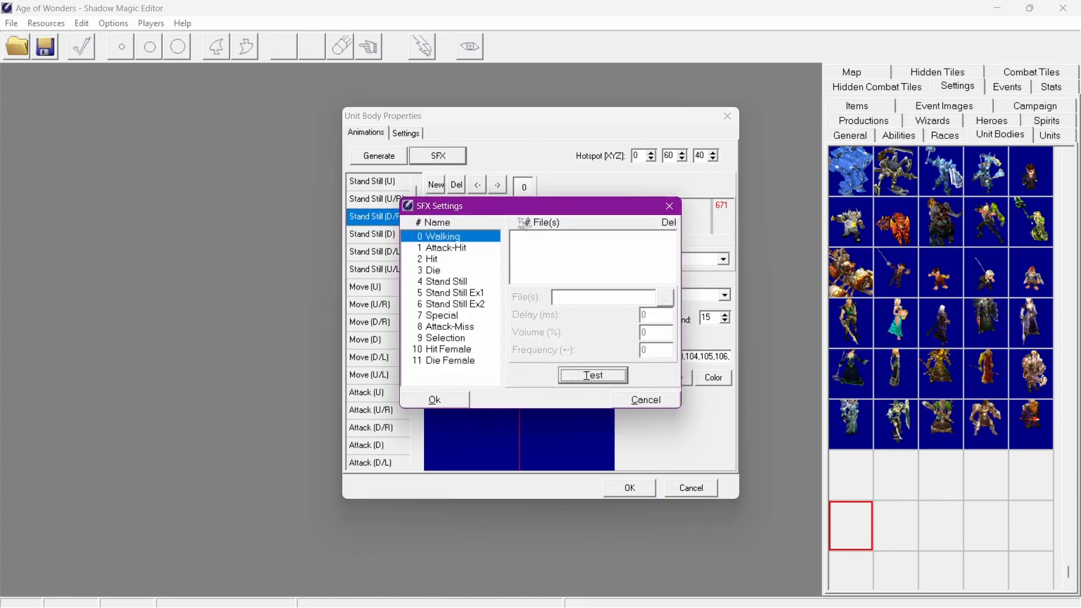
Add I_Magic from the Attack folder as a third Attack-Hit sound entry
left_click(448, 248)
right_click(587, 271)
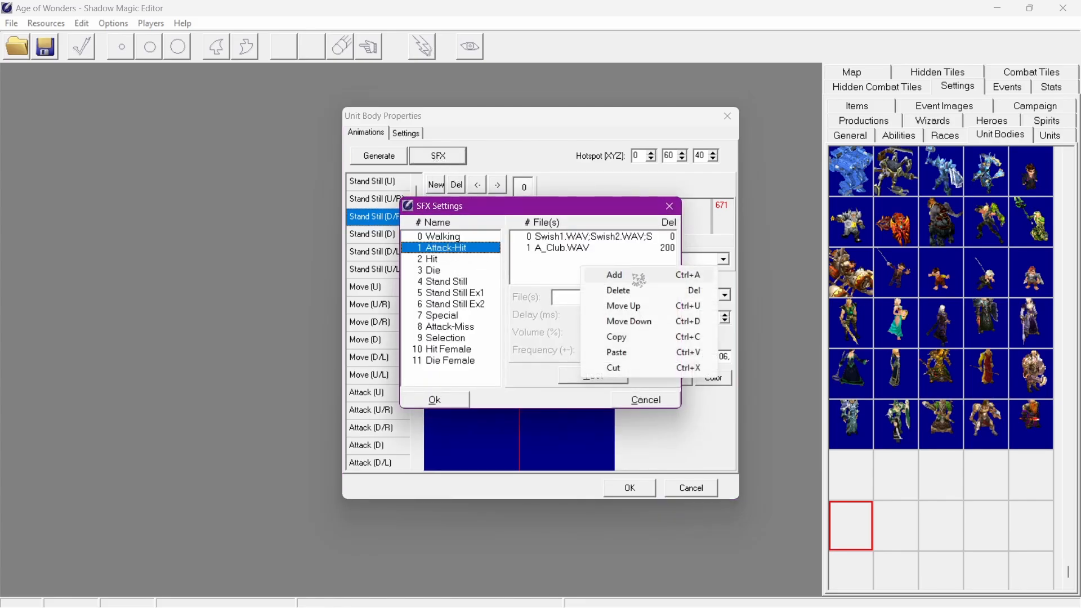
left_click(632, 278)
left_click(666, 297)
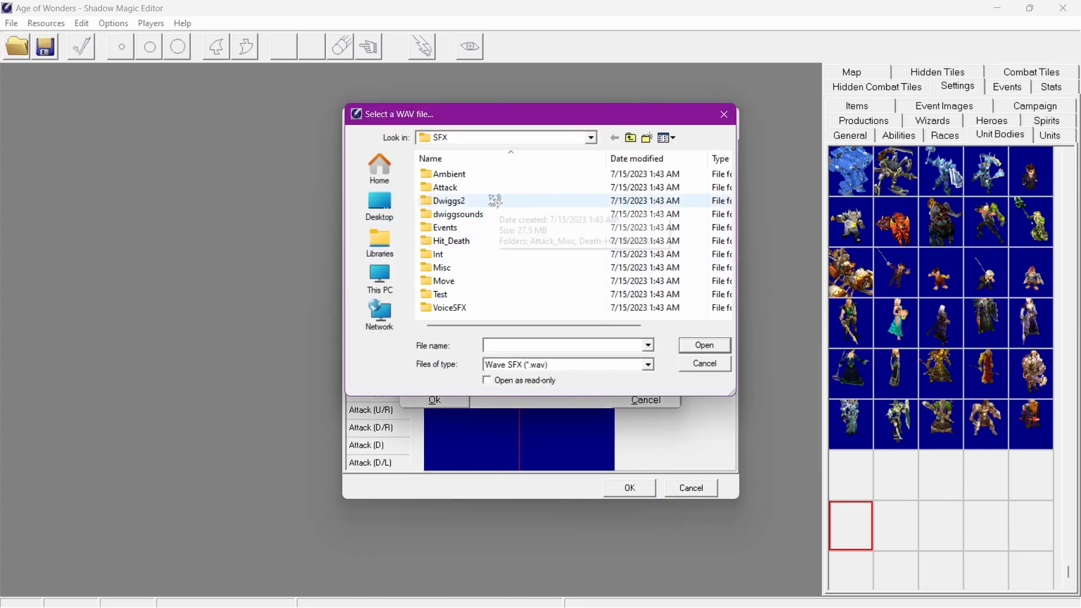
double_click(495, 201)
scroll(589, 249, "down", 8)
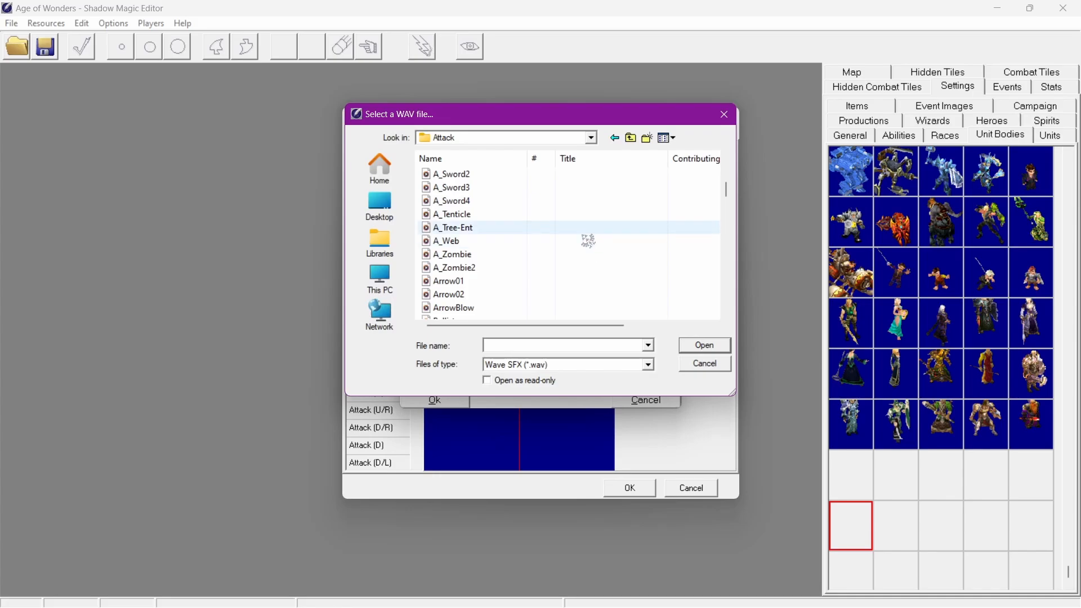
scroll(589, 248, "down", 10)
left_click(545, 239)
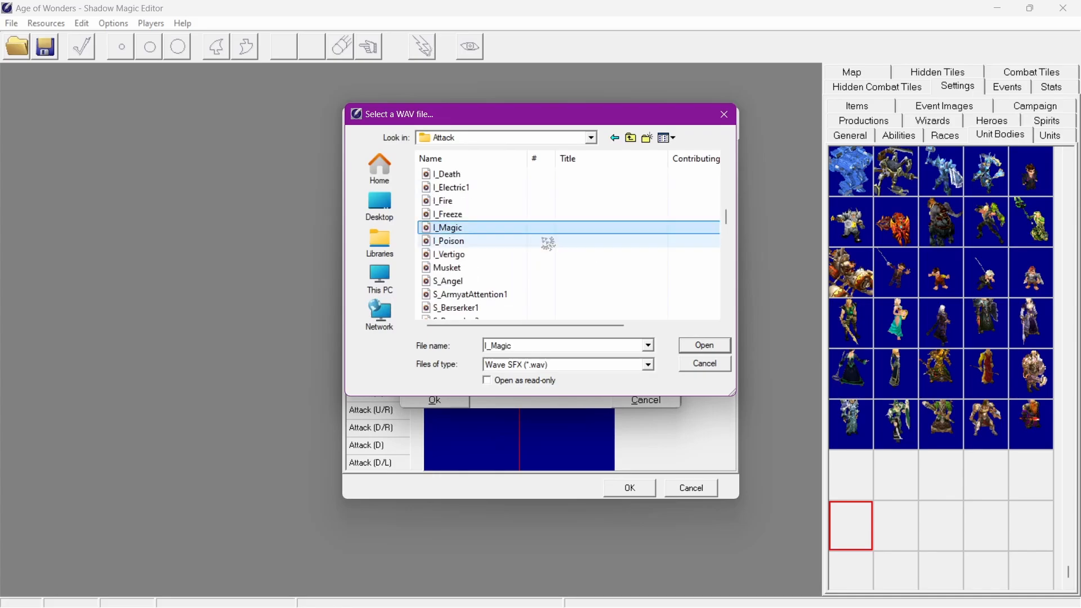
left_click(705, 345)
Set the I_Magic sound's delay to 200 ms, test it and preview the Attack (D/R) animation
left_click(659, 316)
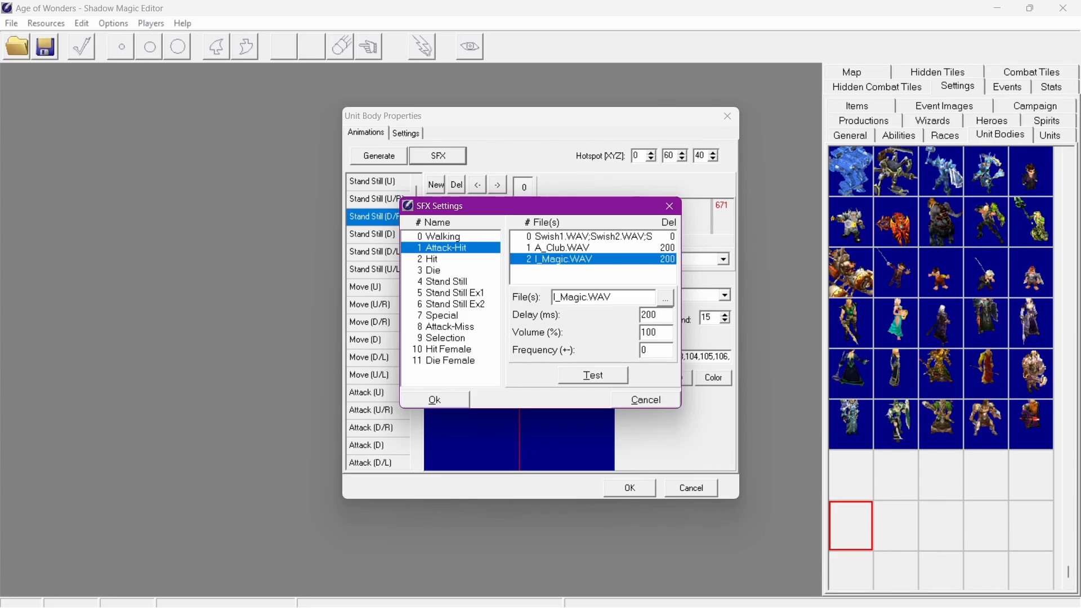
left_click(590, 378)
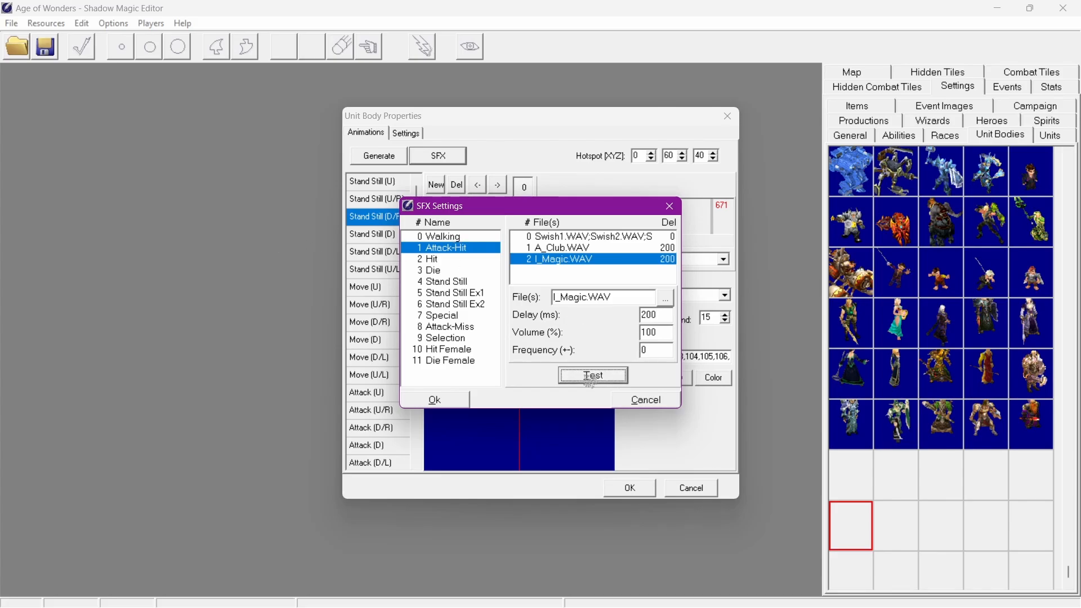
left_click(424, 401)
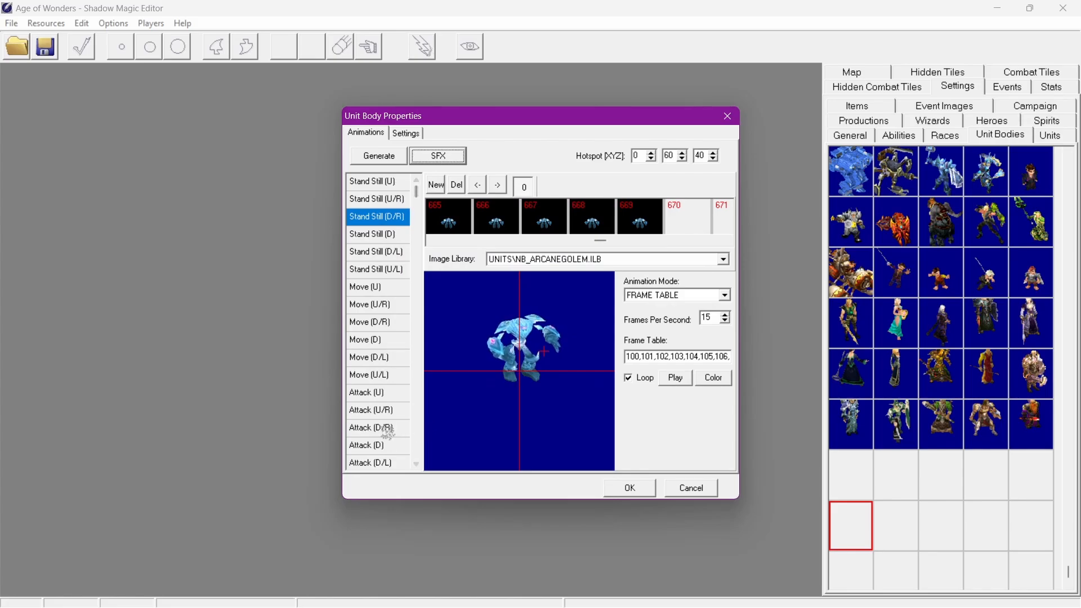
left_click(388, 429)
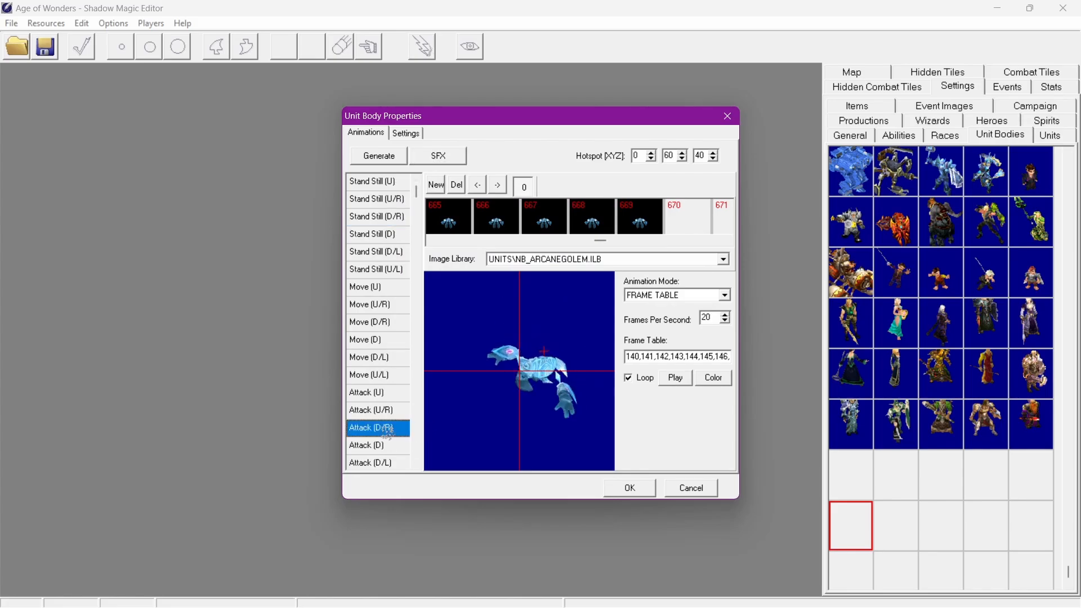
left_click(381, 218)
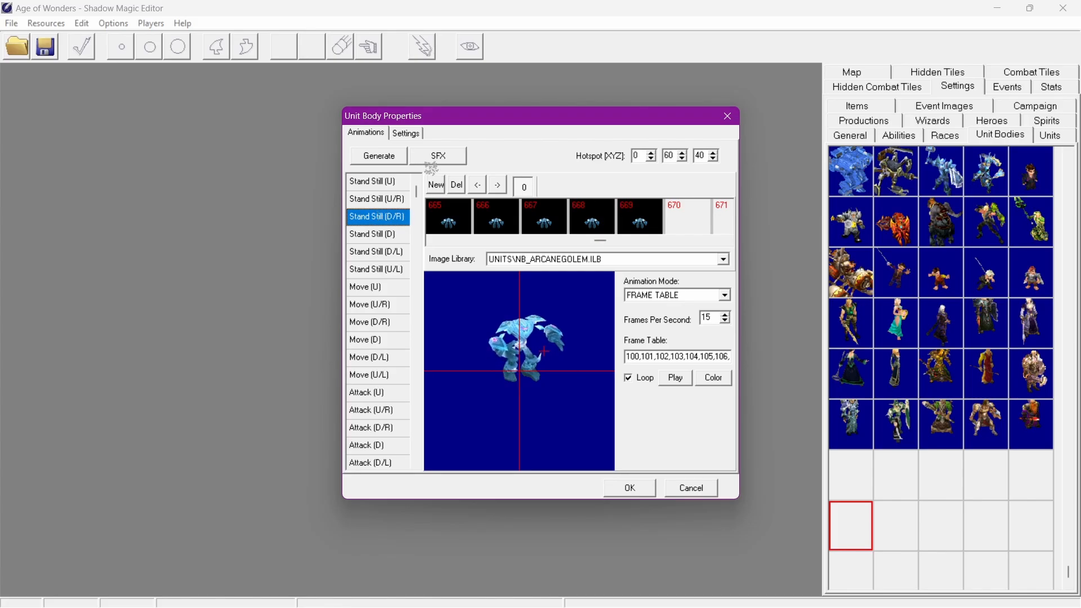
Add the FStep sounds from the Move folder as a Walking sound entry, test it and preview the Move (D/R) animation
left_click(438, 156)
right_click(570, 249)
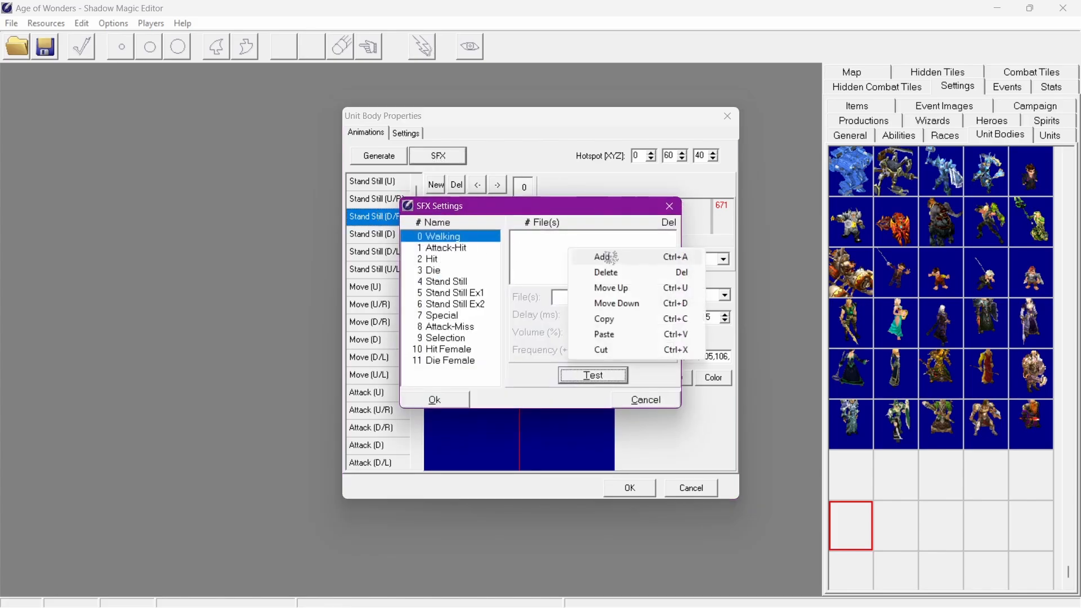
left_click(614, 257)
left_click(666, 298)
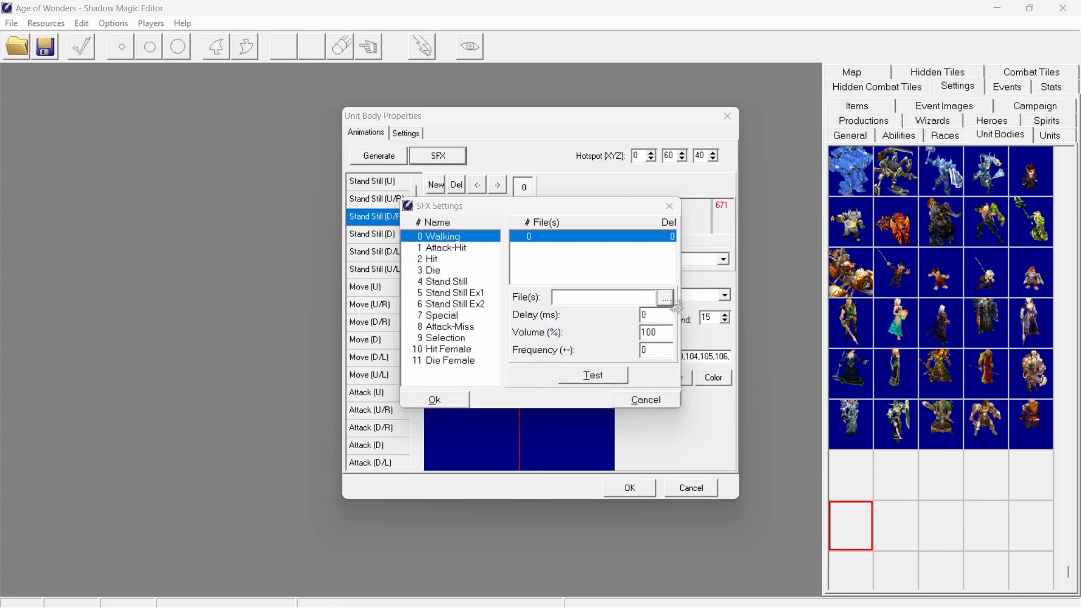
double_click(473, 282)
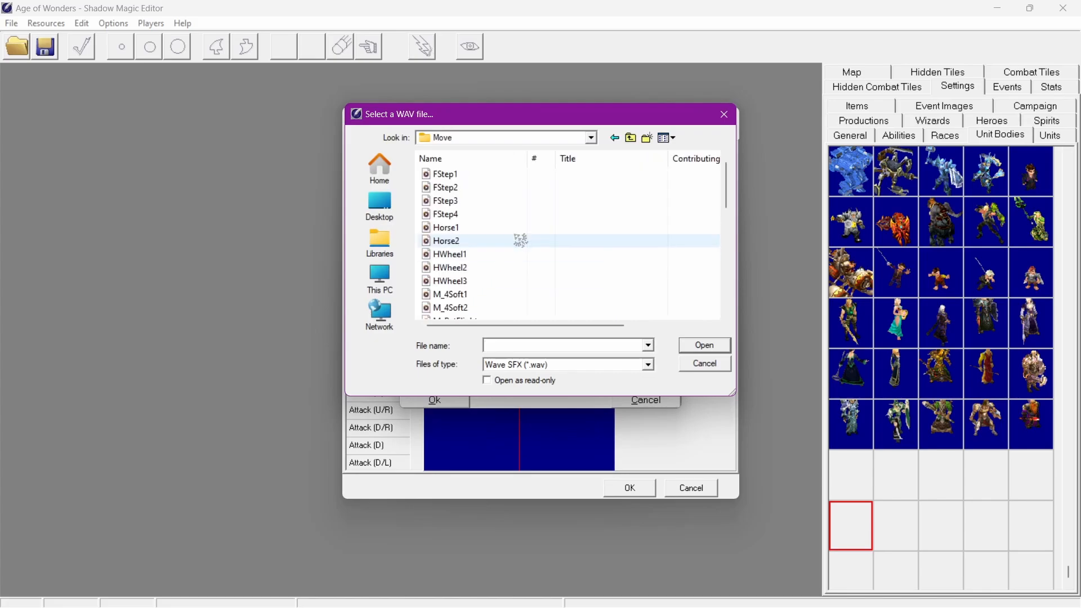
left_click_drag(610, 172, 629, 226)
left_click(705, 345)
left_click(592, 375)
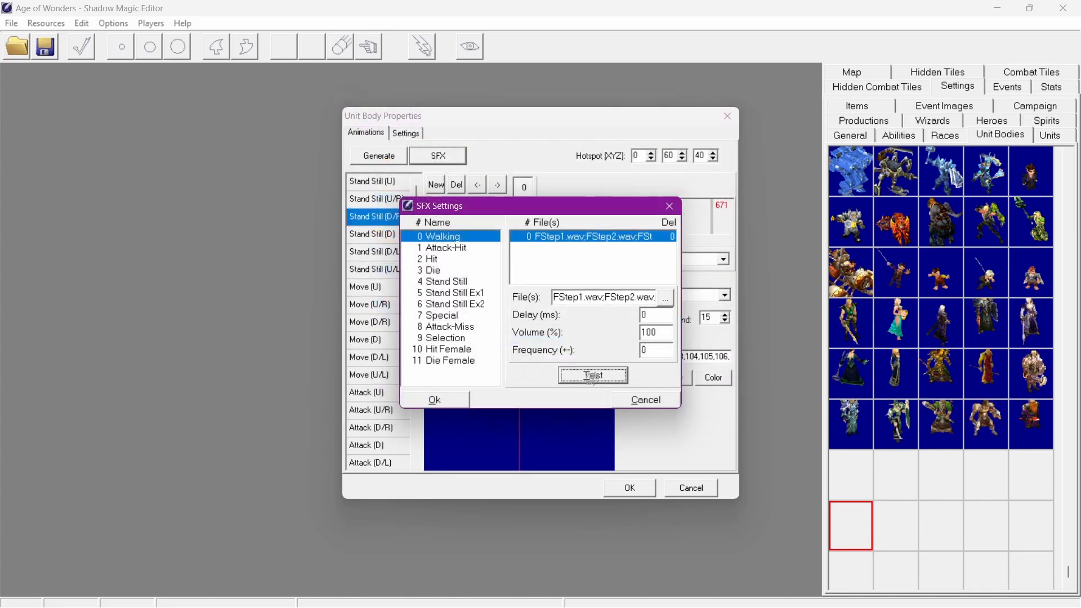
left_click(448, 400)
left_click(388, 323)
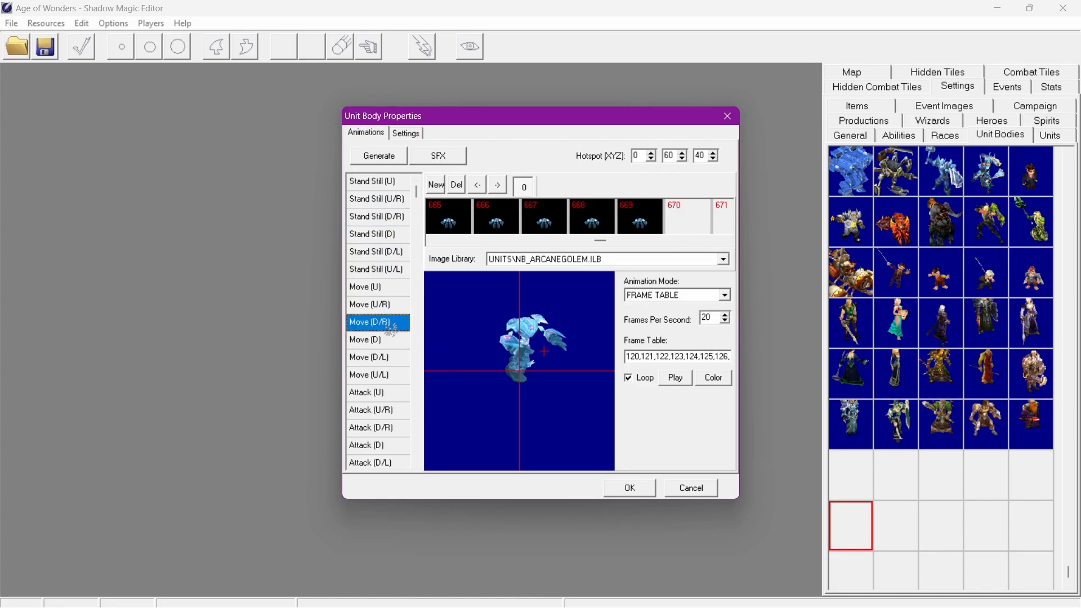
left_click(401, 220)
Add a second Walking sound entry using FStep1 through FStep4 from the Move folder
left_click(448, 160)
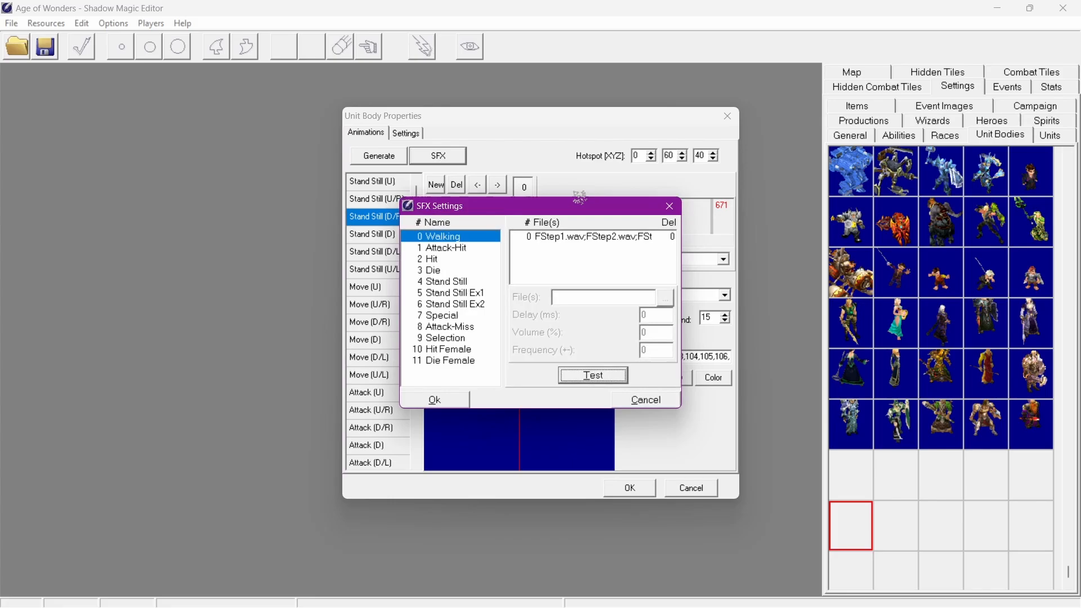
left_click(572, 239)
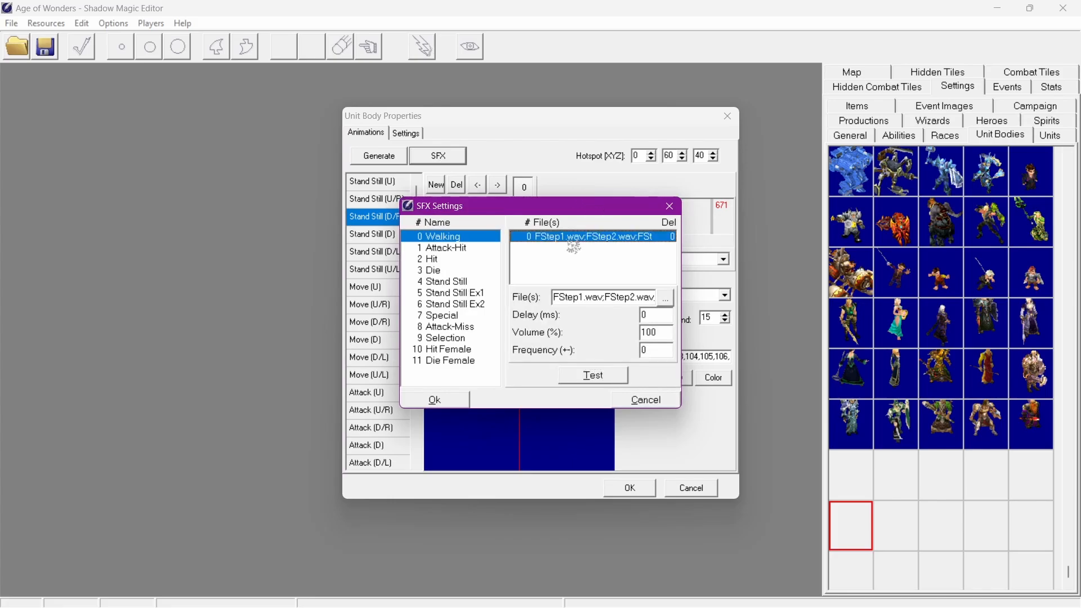
right_click(575, 262)
left_click(627, 268)
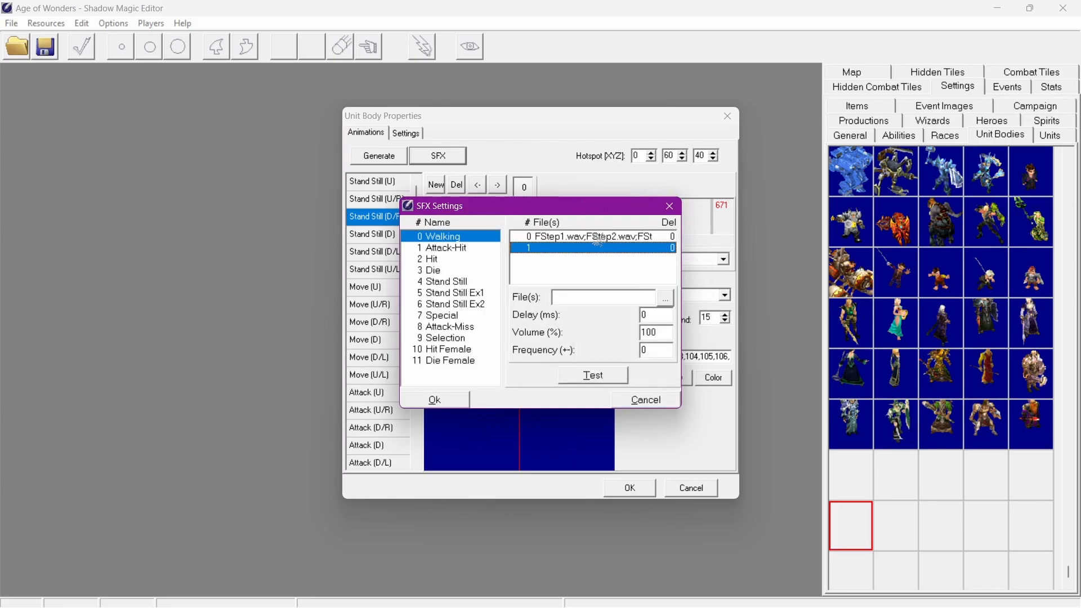
left_click(665, 299)
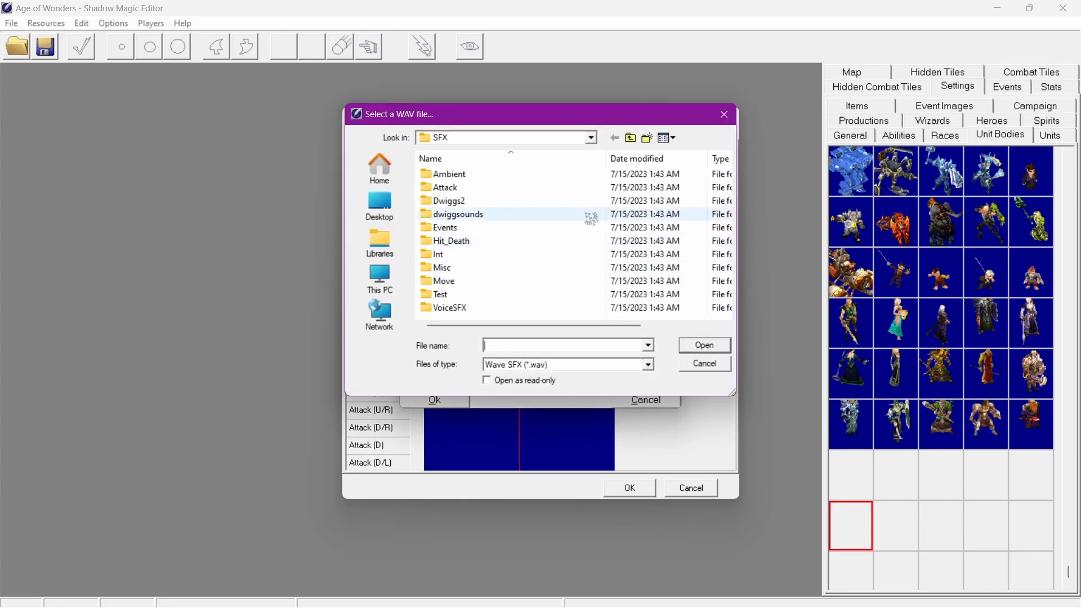
double_click(485, 281)
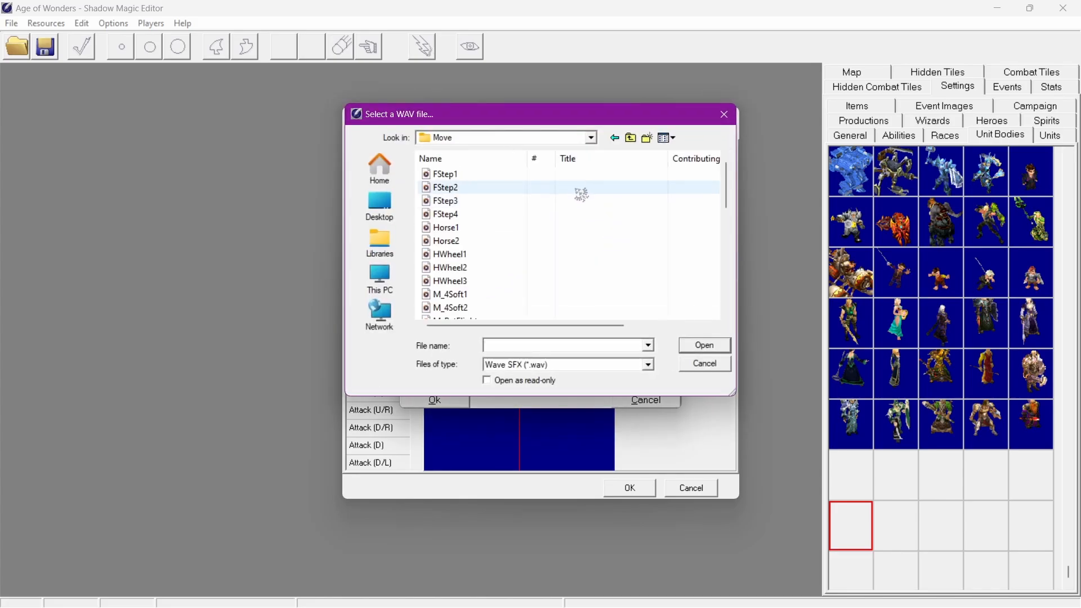
left_click_drag(609, 183, 615, 215)
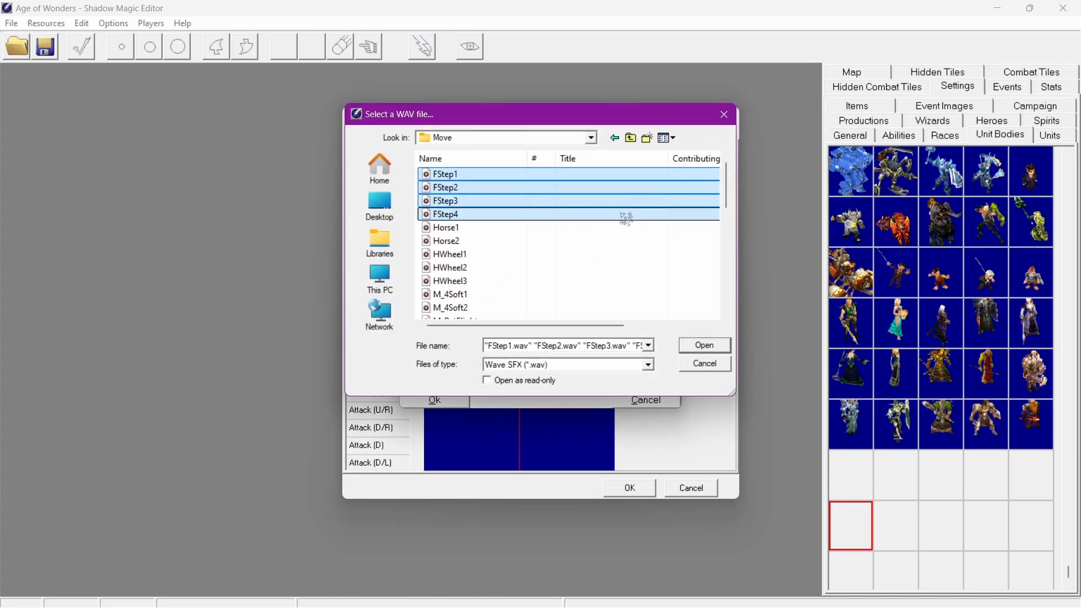
left_click(705, 343)
Set the second Walking entry's delay to 600 ms, test it and compare with the Move (D/R) animation
key("Tab")
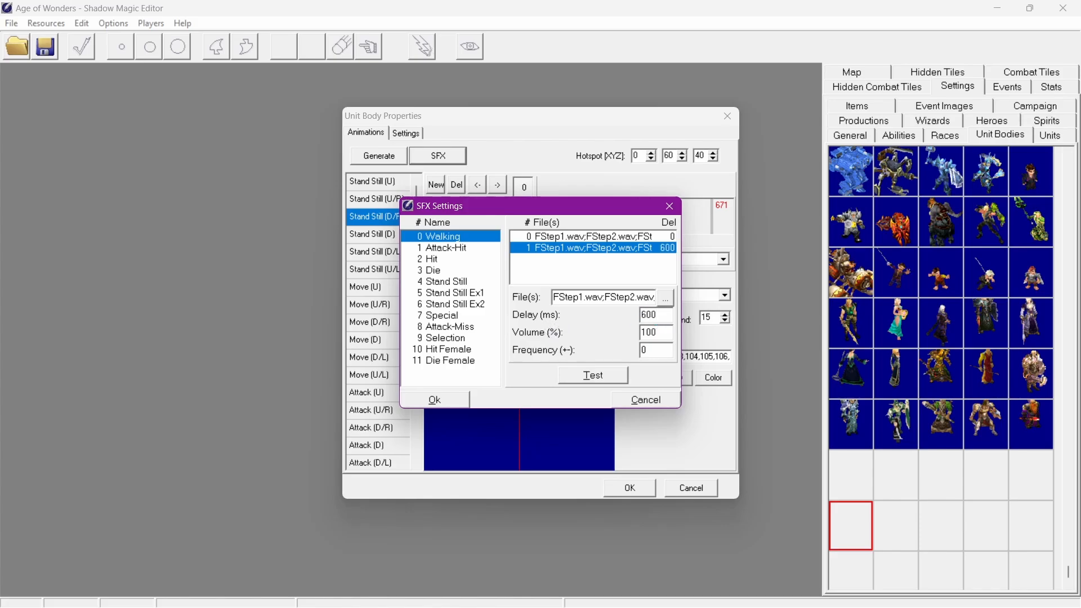
left_click(603, 377)
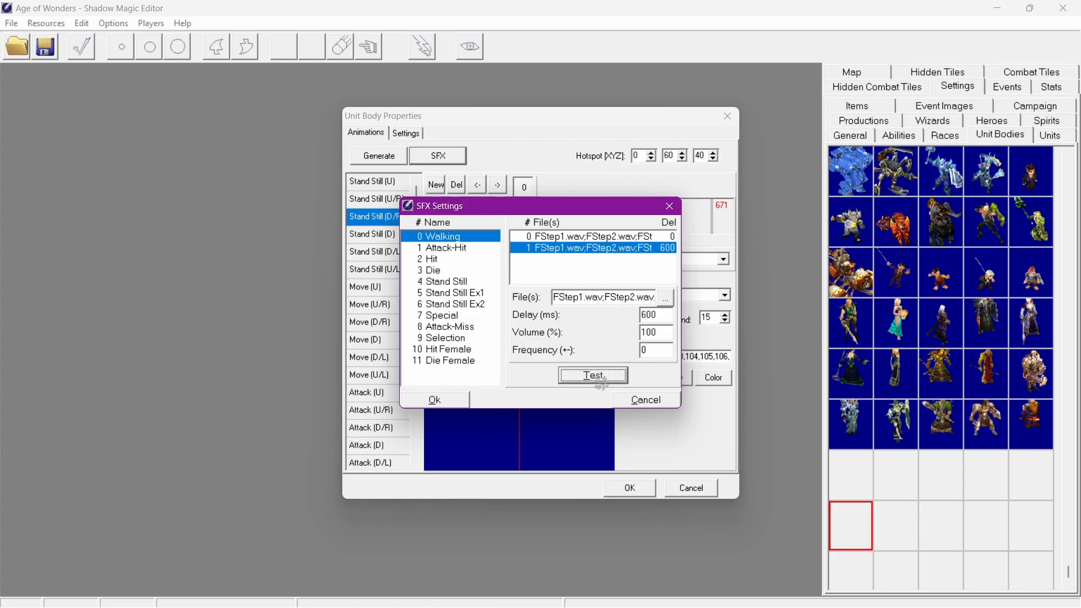
left_click(442, 400)
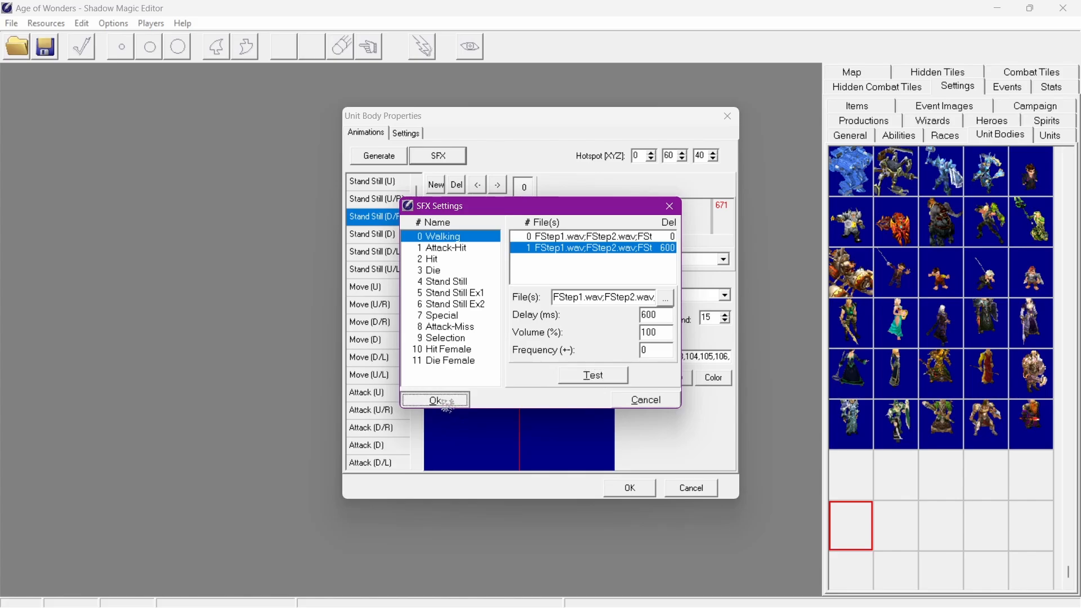
left_click(378, 323)
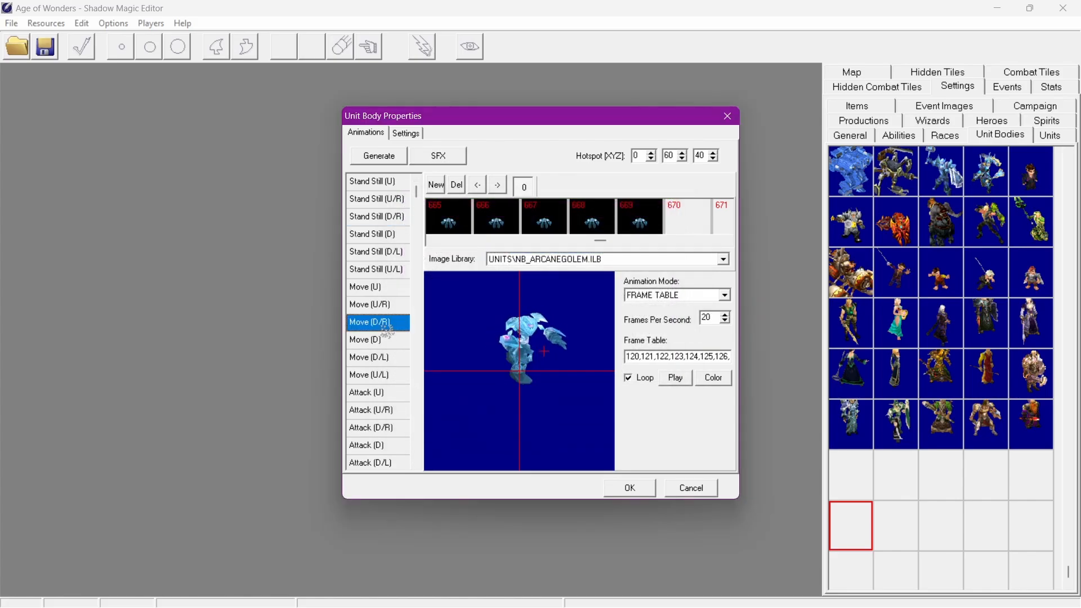
left_click(398, 216)
Change the second Walking entry's delay to 400 ms and preview the Move (D/R) and Move (D) animations
left_click(439, 155)
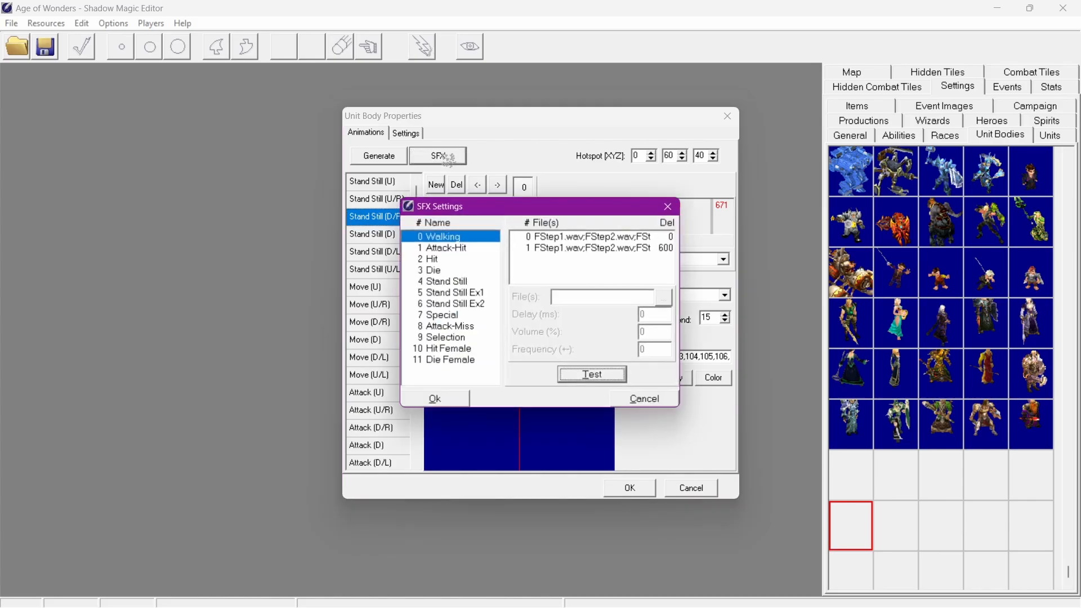
left_click(596, 248)
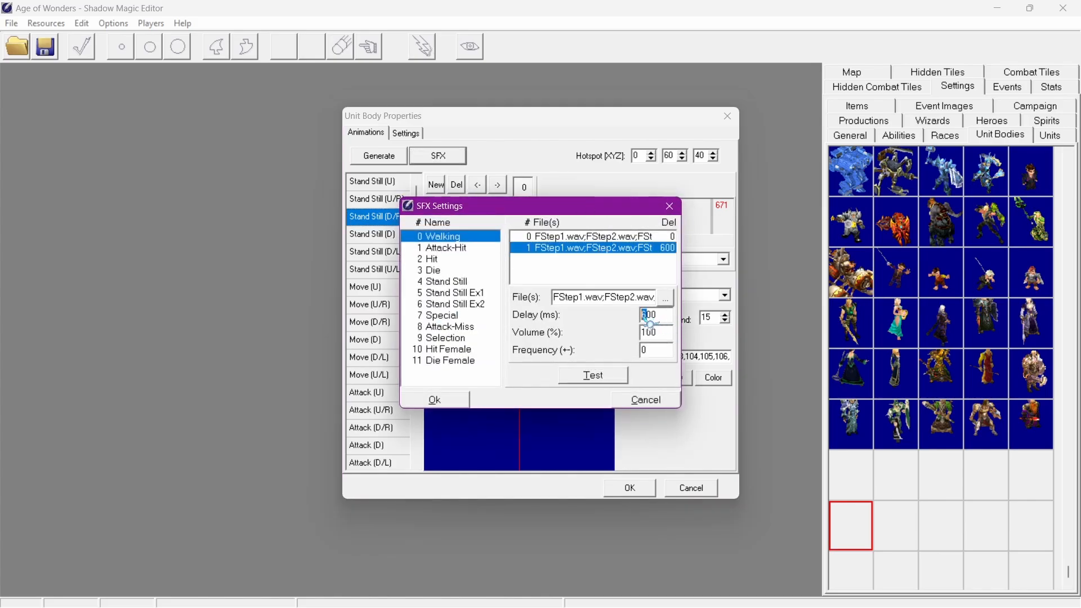
left_click(434, 401)
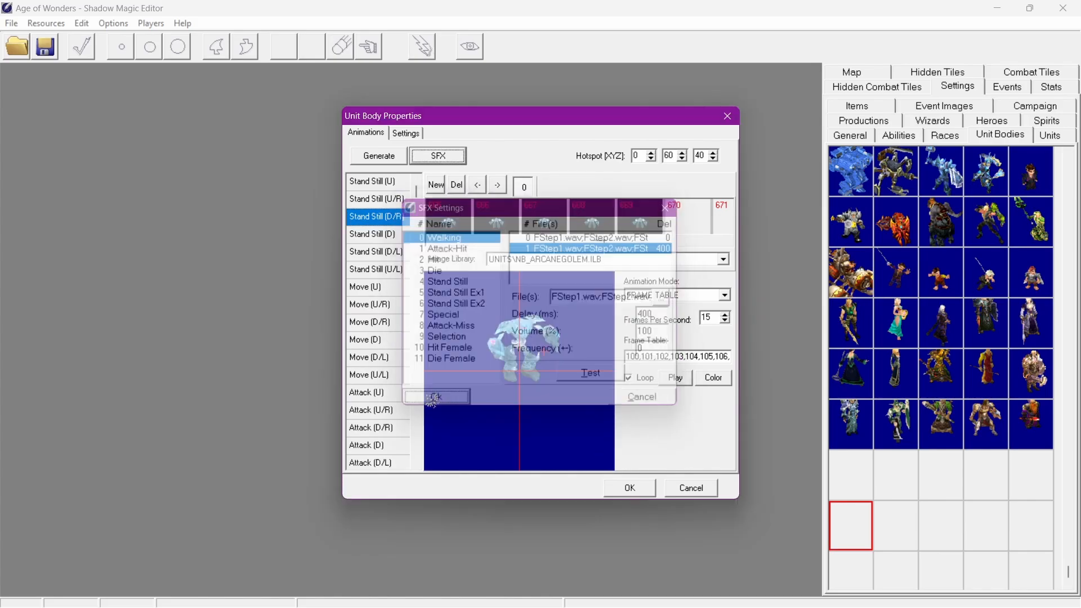
left_click(371, 323)
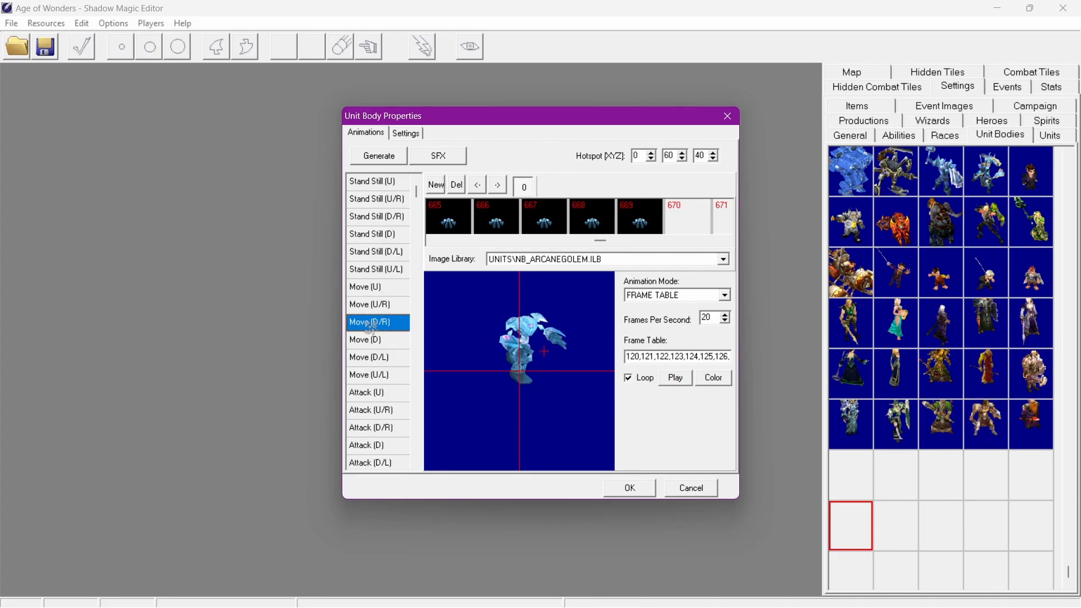
left_click(381, 341)
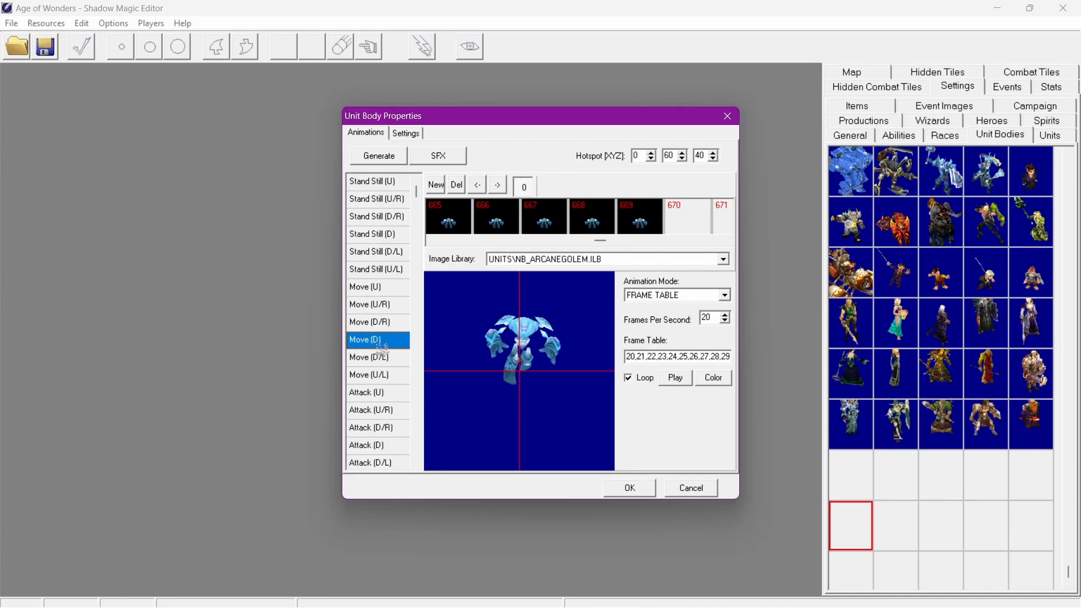
left_click(378, 218)
Reduce the second Walking entry's delay to 300 ms and check it against the Move (D/R) and Move (D) animations
left_click(439, 156)
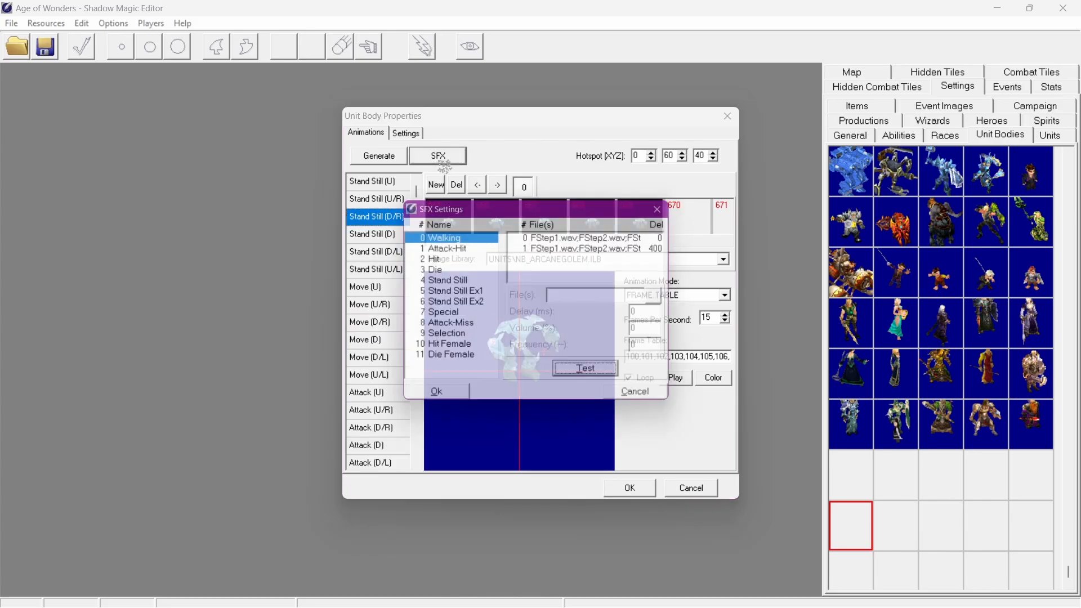
left_click(605, 249)
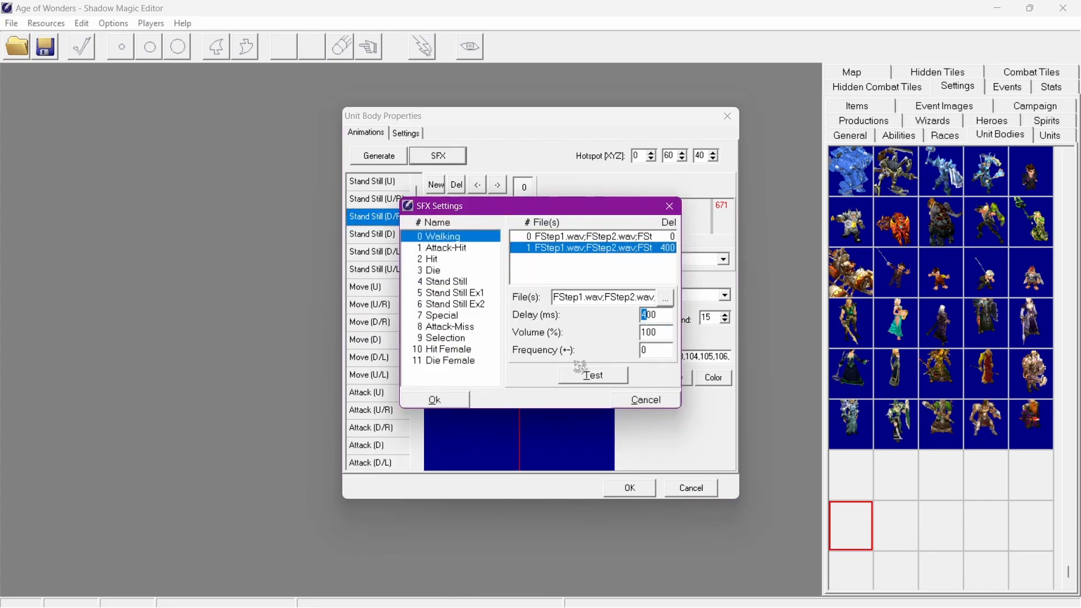
left_click(444, 400)
left_click(378, 323)
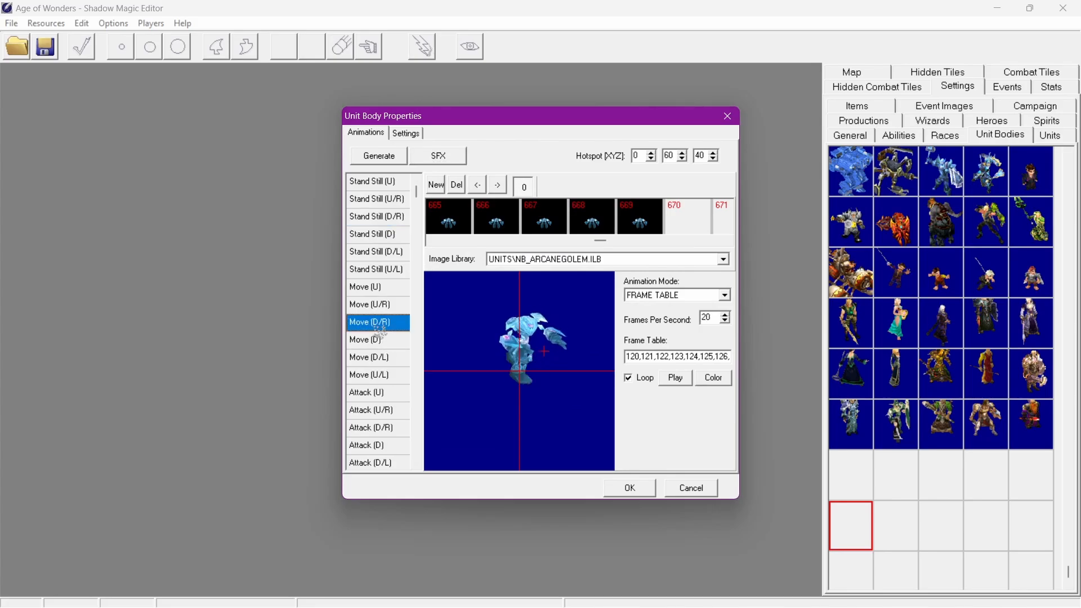
left_click(379, 340)
left_click(389, 200)
Set the second Walking entry's delay to 200 ms, accept the sound settings and preview the Move (D/L) animation
left_click(426, 157)
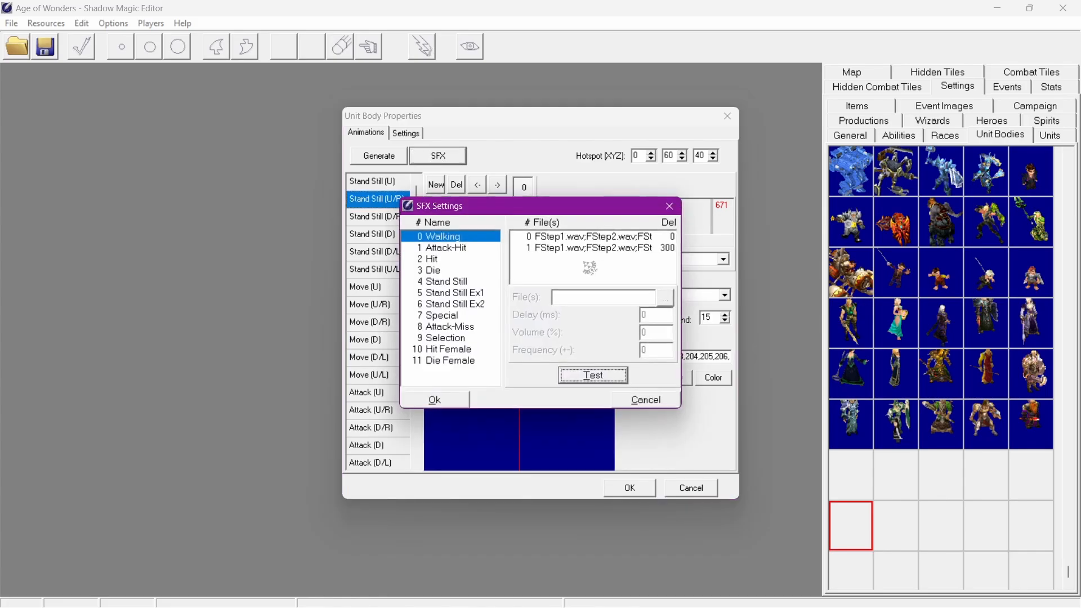
left_click(622, 269)
left_click_drag(647, 312, 621, 319)
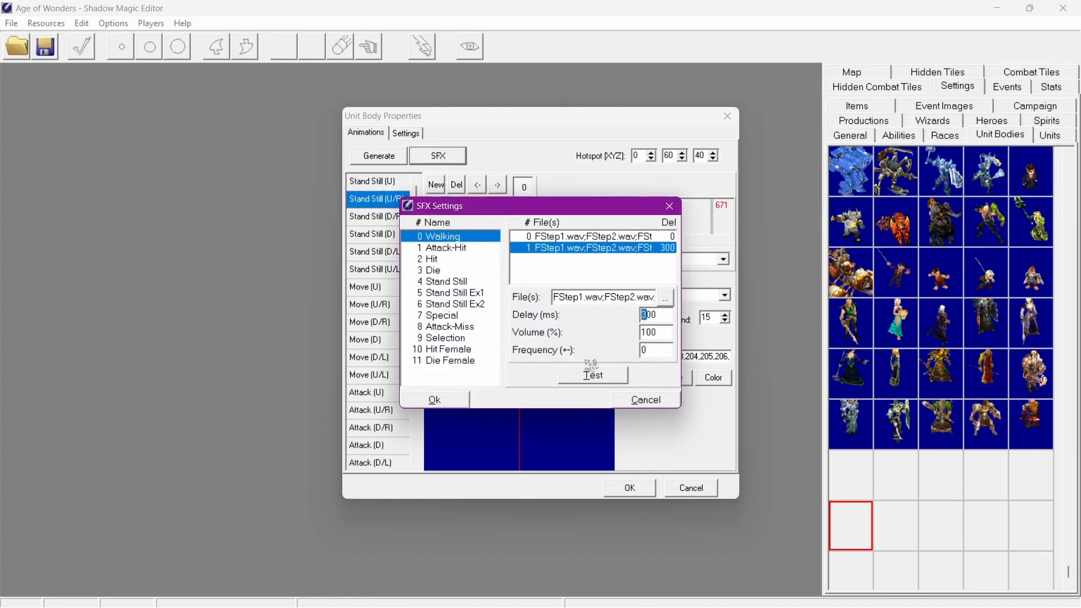
type("2")
left_click(436, 400)
left_click(394, 358)
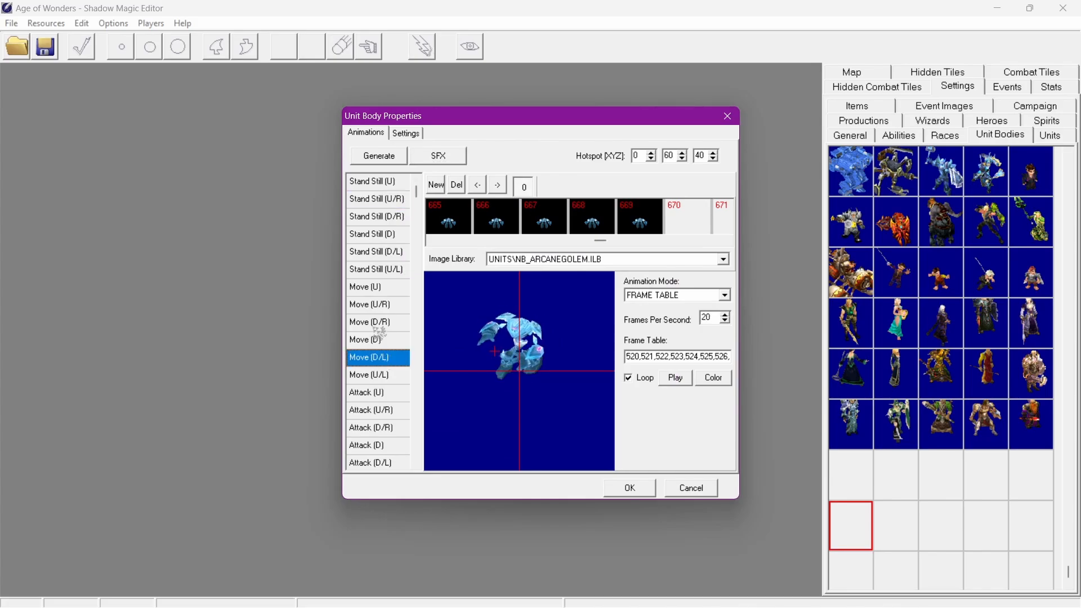
Preview the Move (D/R) and Dead (D/R) animations and check the frame ranges in the unit GFX generator
left_click(378, 326)
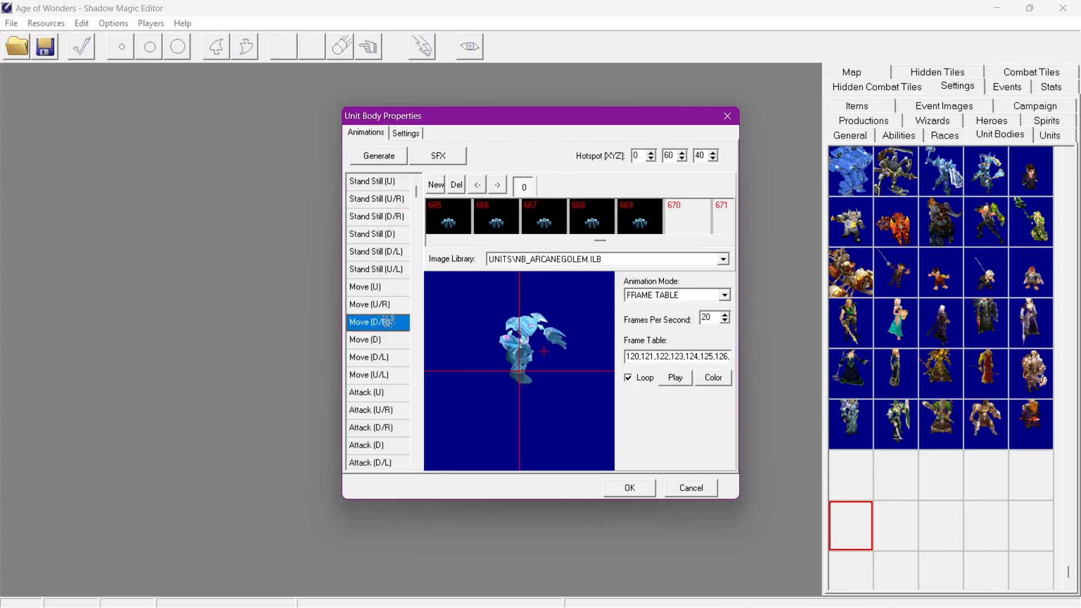
left_click(383, 158)
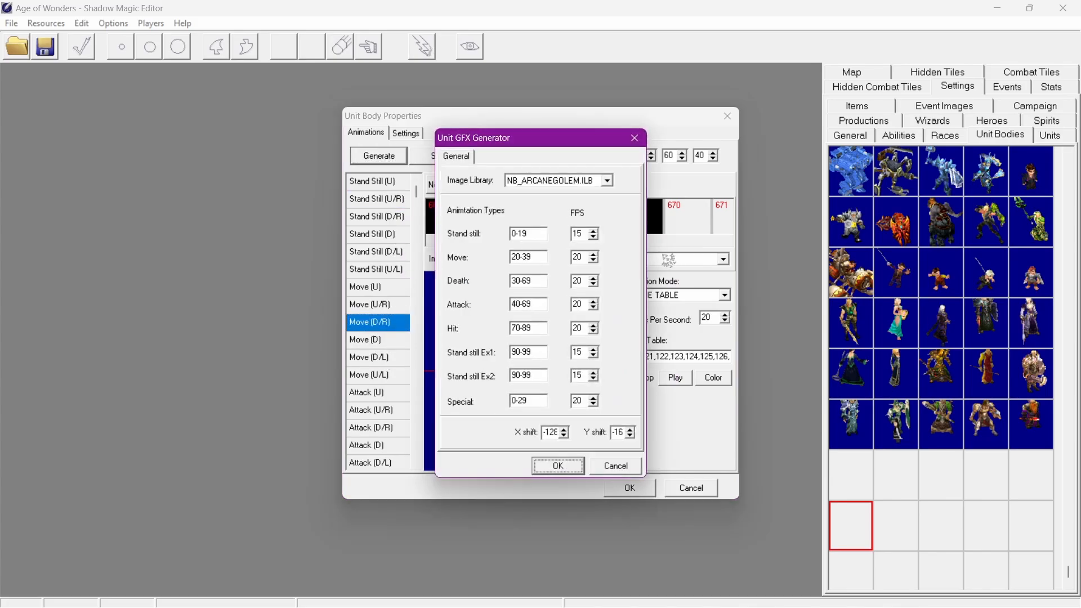
left_click(615, 466)
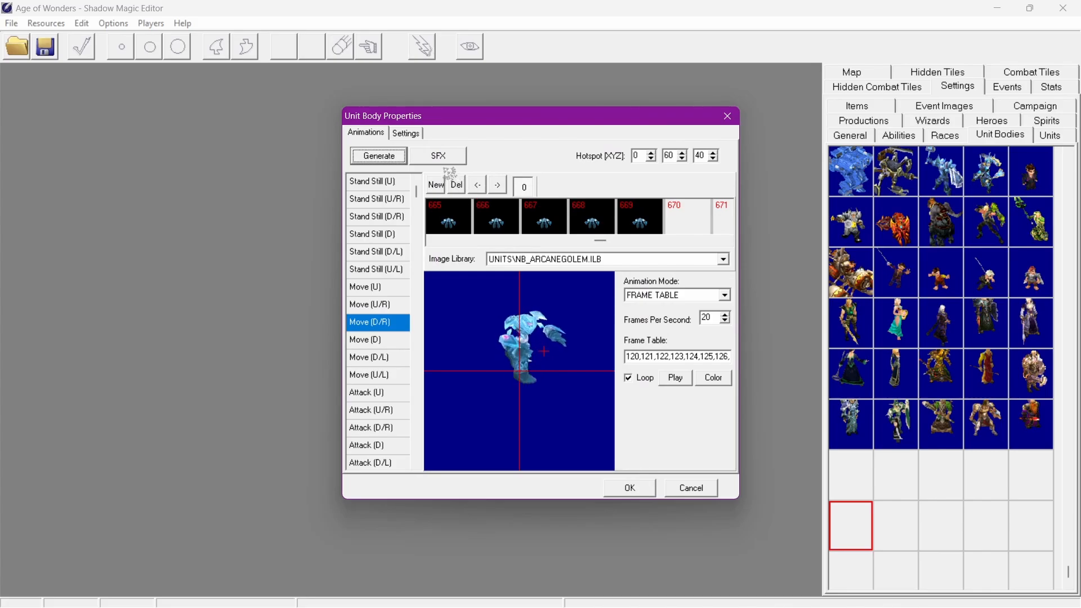
left_click(418, 333)
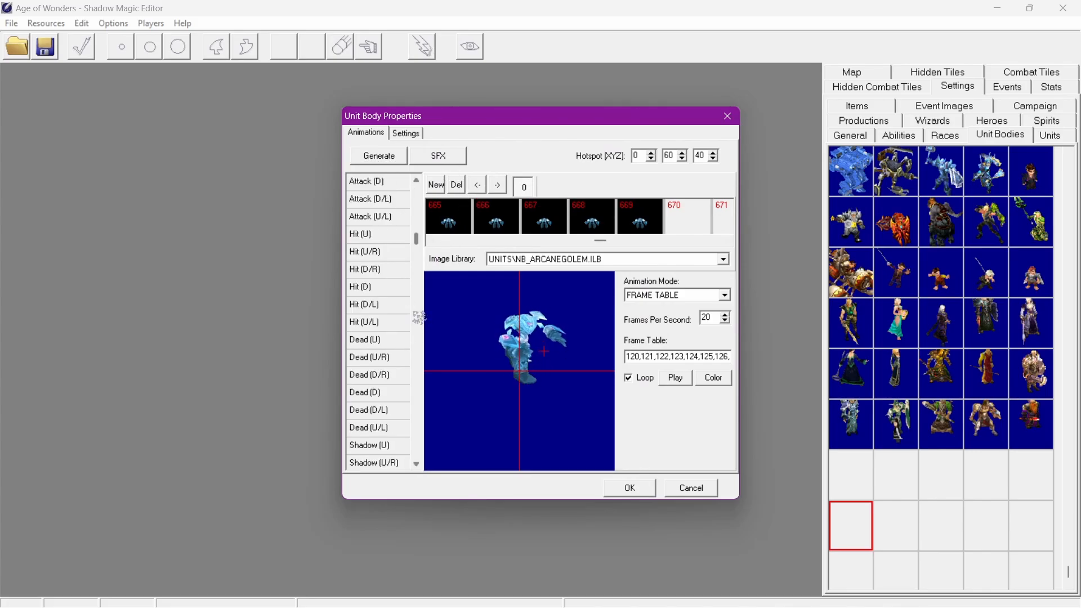
left_click(393, 375)
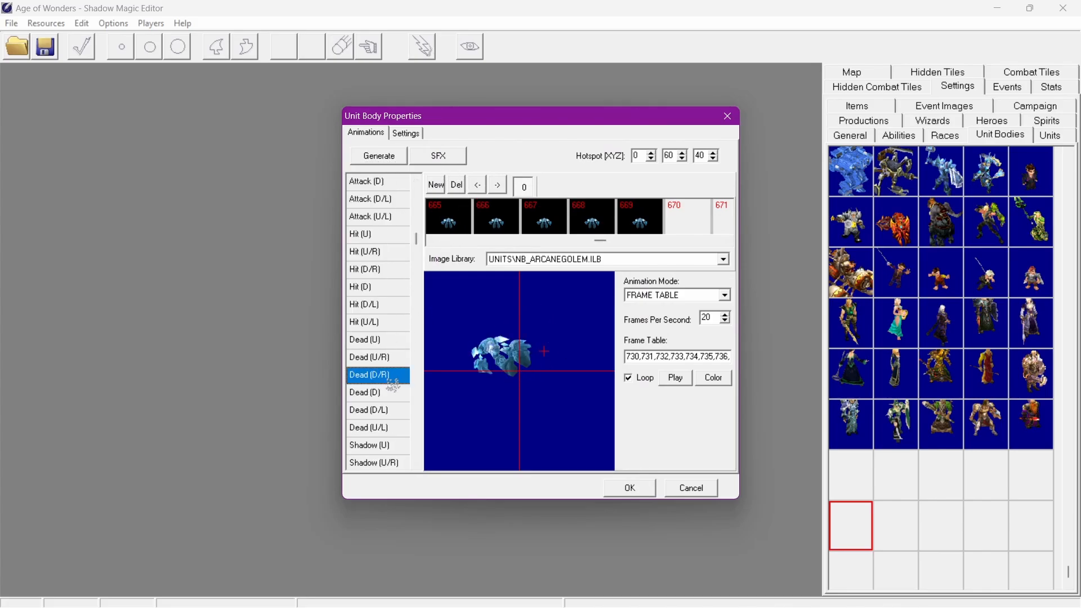
left_click(418, 194)
left_click(393, 322)
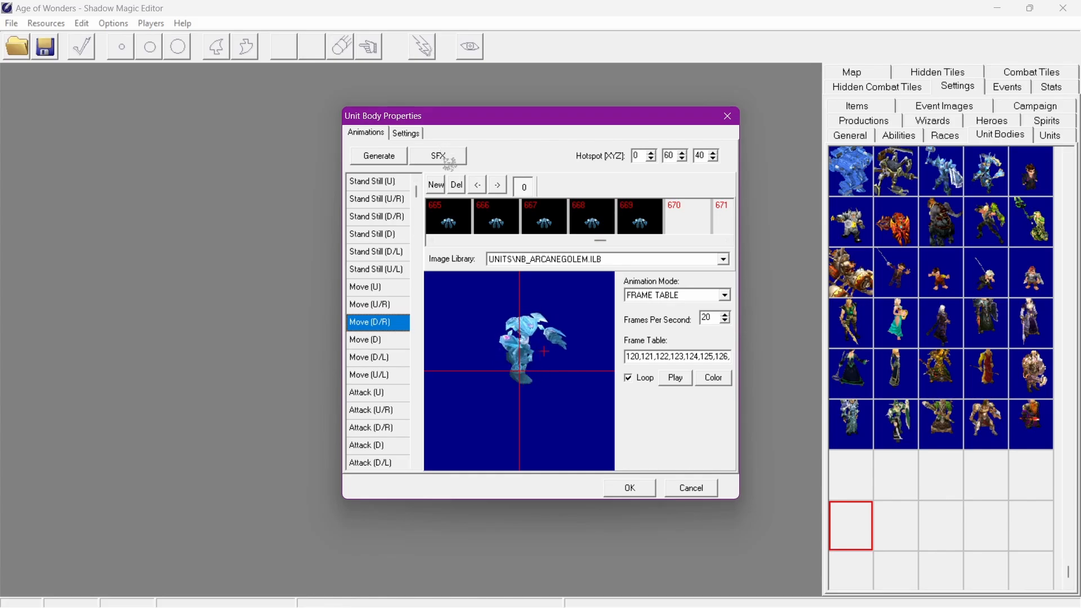
Set the second Walking entry's delay to 700 ms, accept it and preview the Move (U/R) and Move (D/R) animations
left_click(448, 161)
left_click(618, 248)
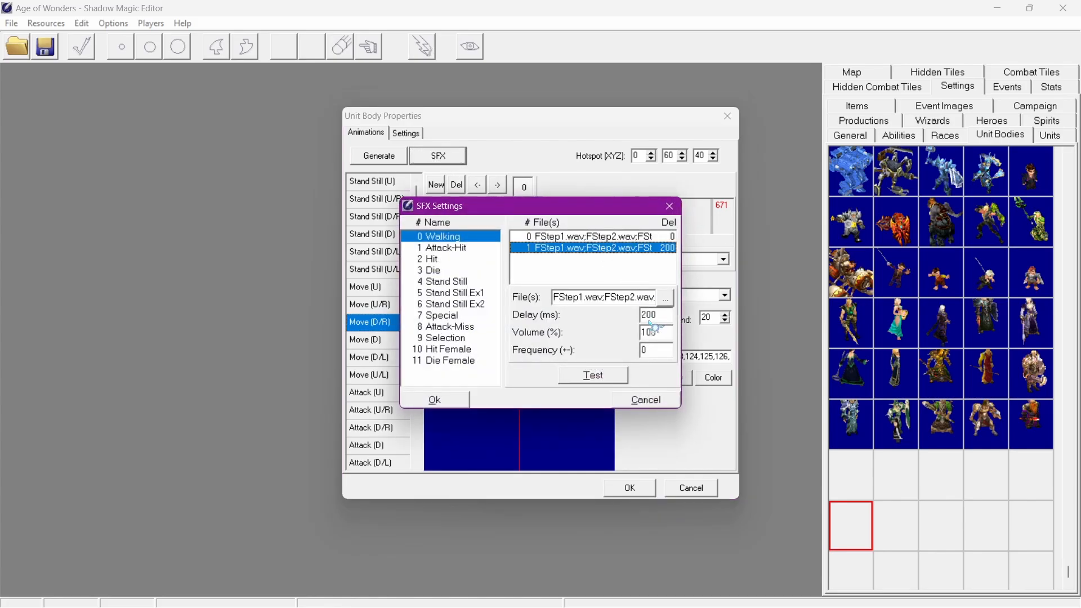
left_click_drag(648, 318, 616, 316)
left_click(459, 399)
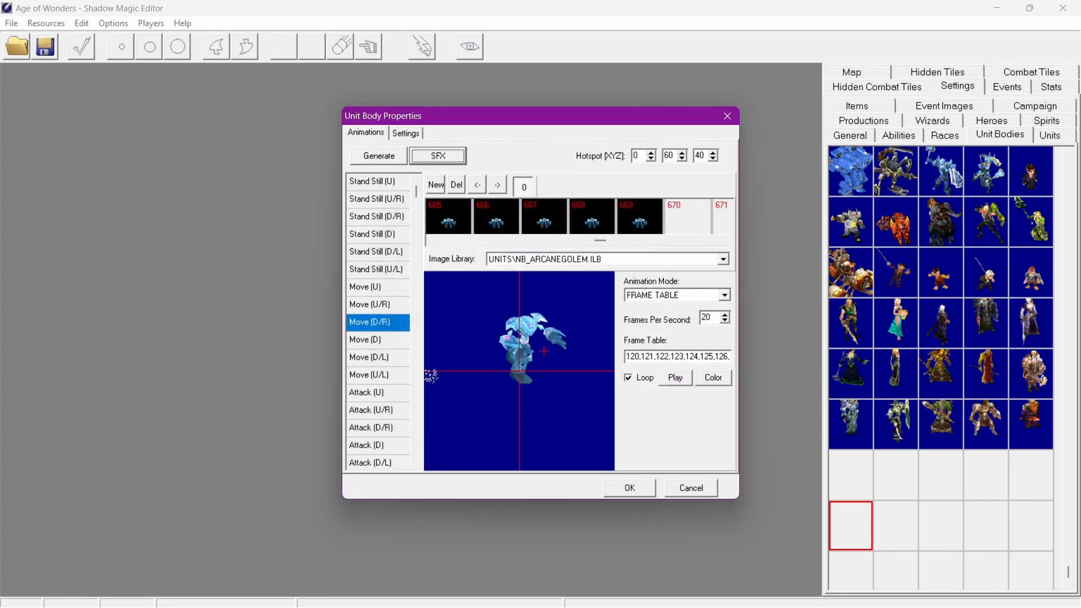
left_click(380, 307)
left_click(381, 325)
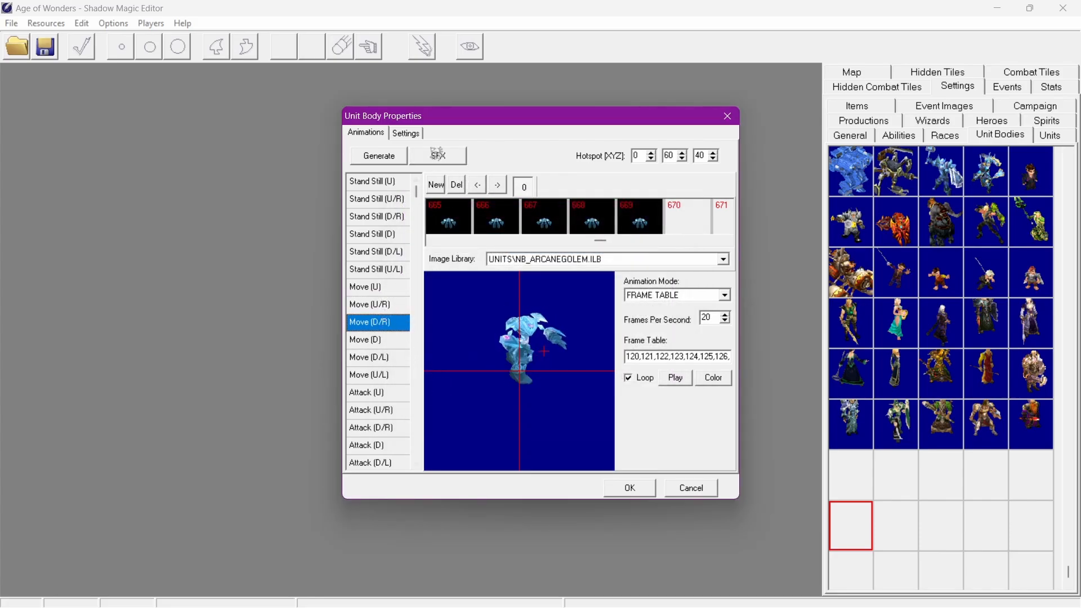
Set the second Walking entry's delay to 500 ms, accept it and check it against the Move (D) and Move (D/R) animations
left_click(439, 155)
left_click(608, 250)
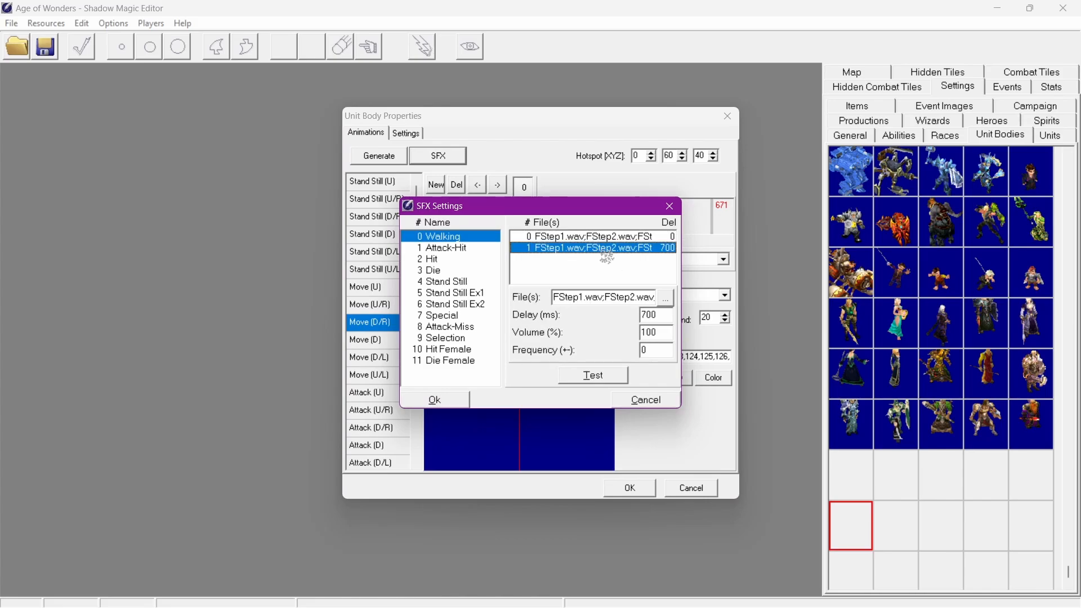
left_click_drag(648, 316, 620, 323)
type("5")
left_click(445, 400)
left_click(376, 340)
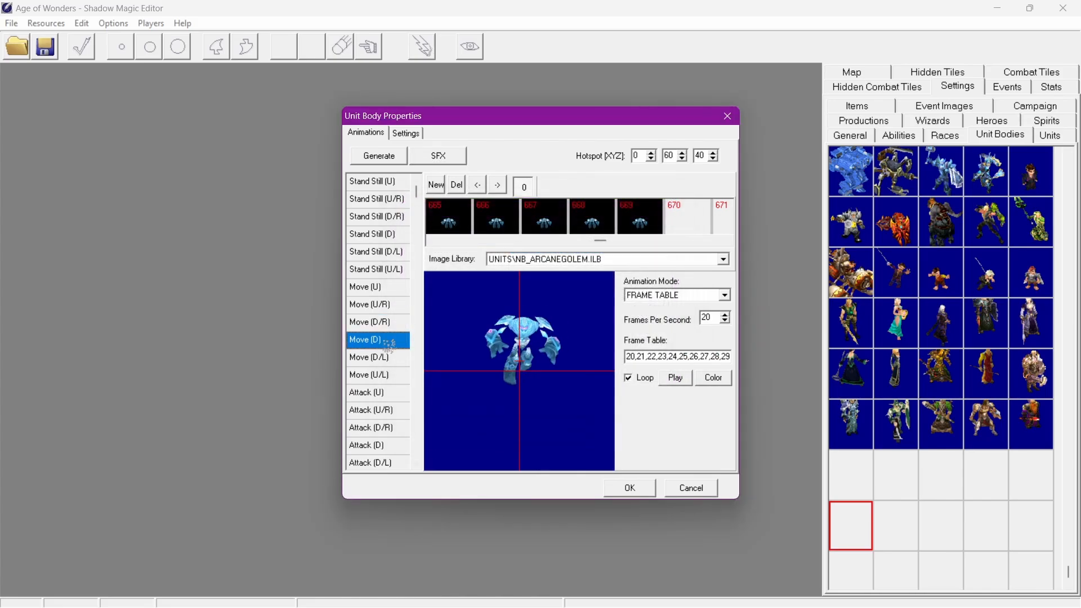
left_click(376, 322)
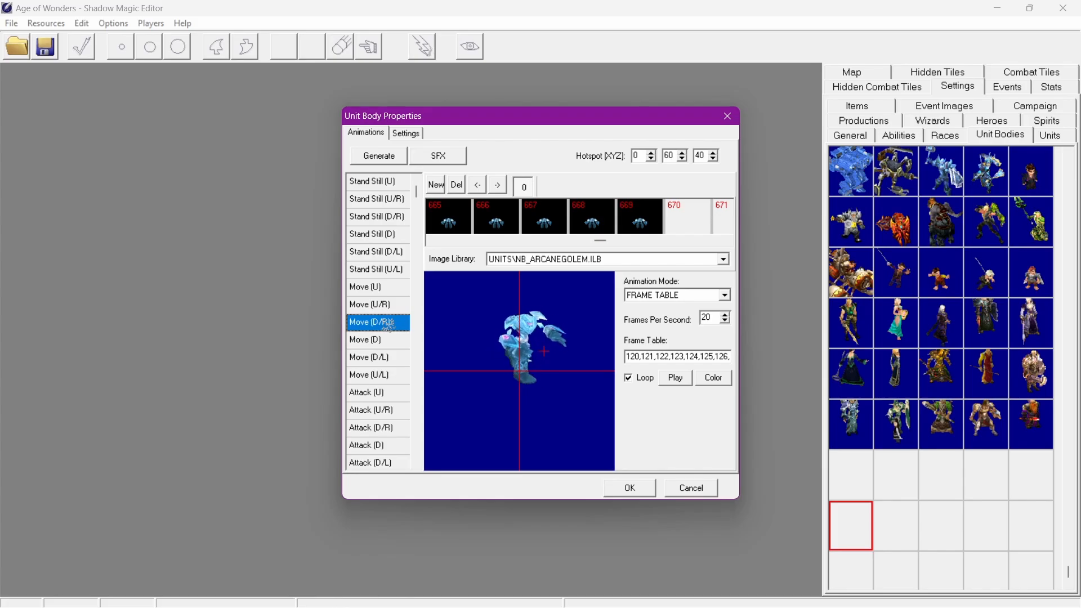
left_click(376, 340)
left_click(364, 202)
left_click(387, 222)
Add an empty sound entry to the Hit effect in the sound settings
left_click(443, 162)
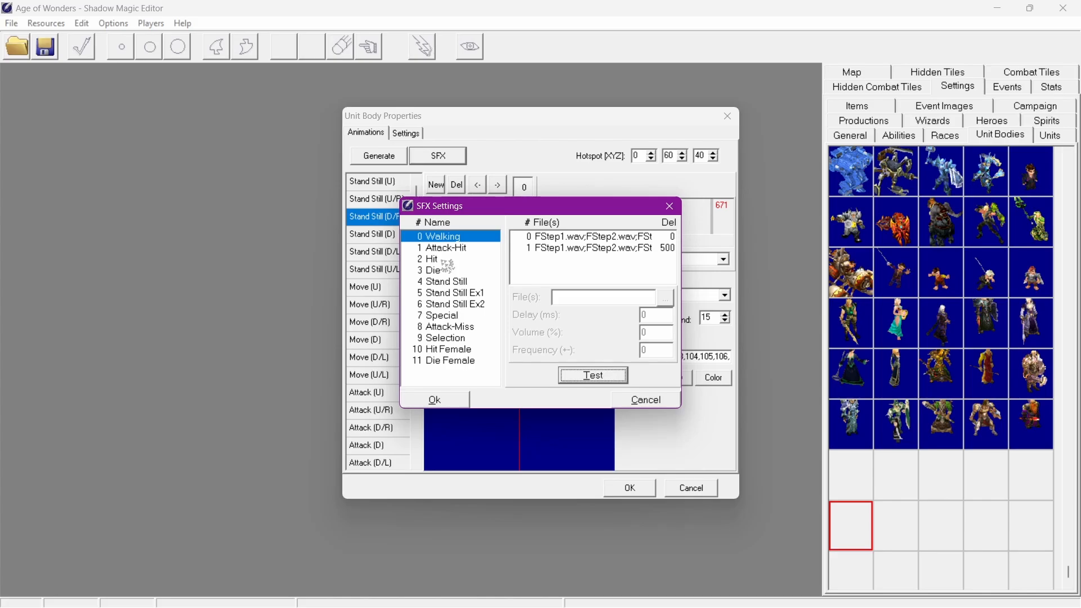
left_click(450, 261)
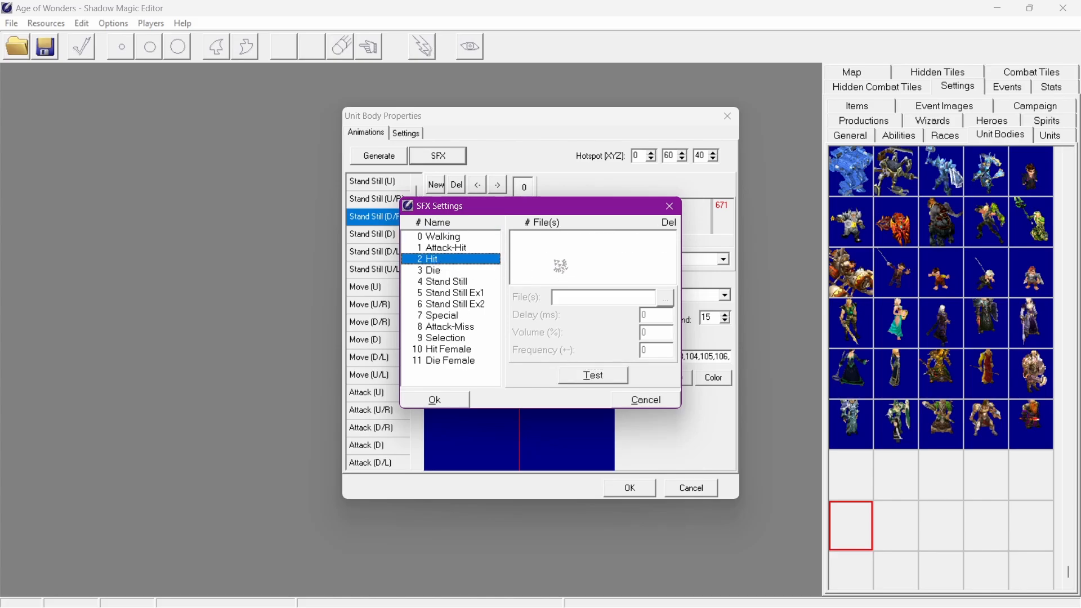
right_click(560, 266)
left_click(583, 265)
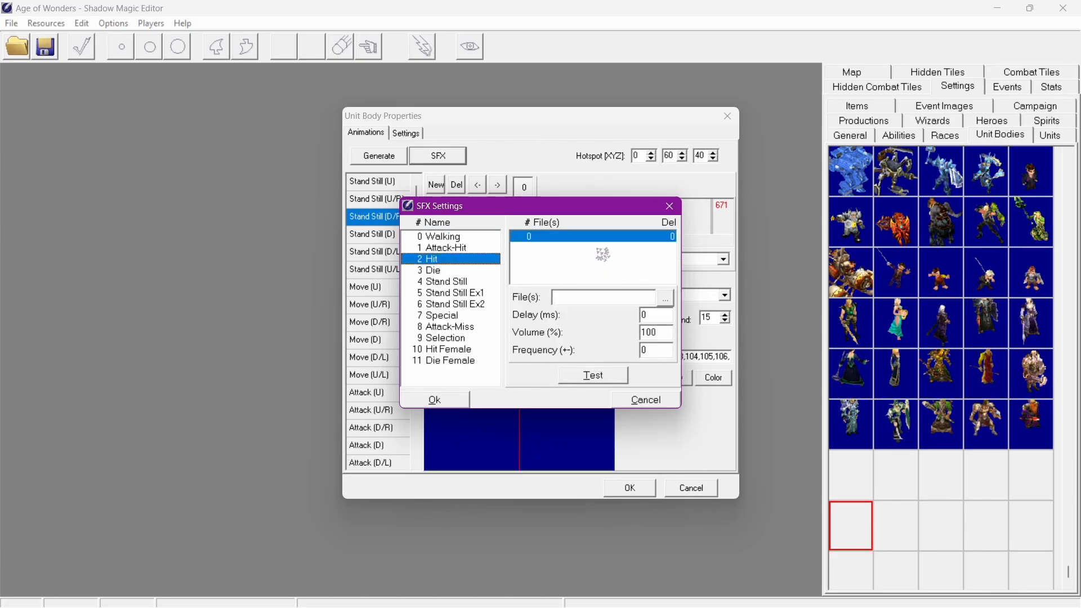
Assign H_rough1, H_rough2 and H_rough3 from the Hit_Death folder to the Hit entry, accept and preview the Hit (D/R) animation
left_click(664, 297)
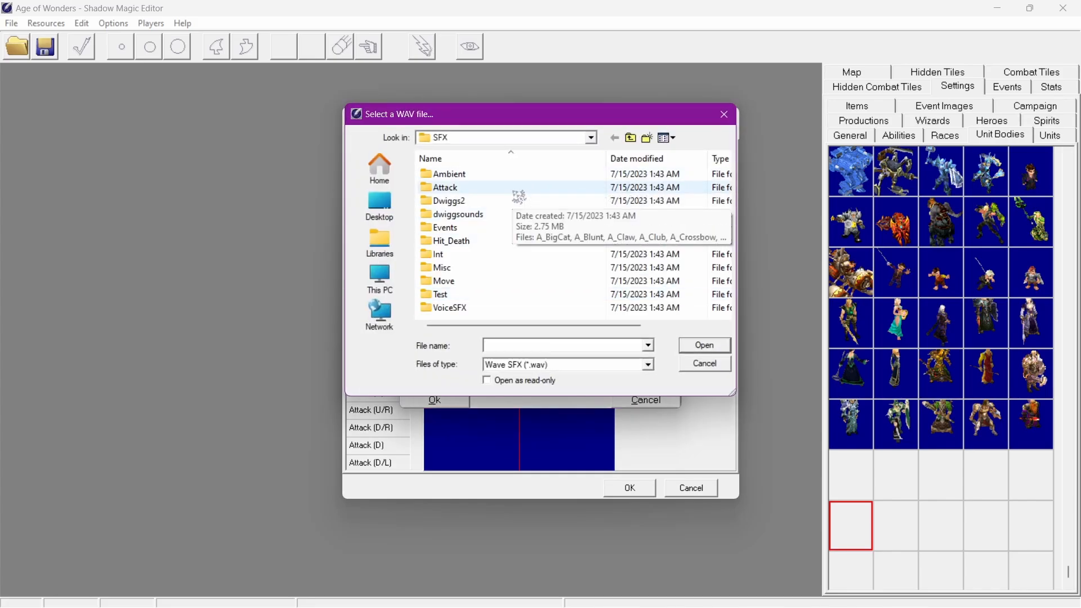
double_click(488, 241)
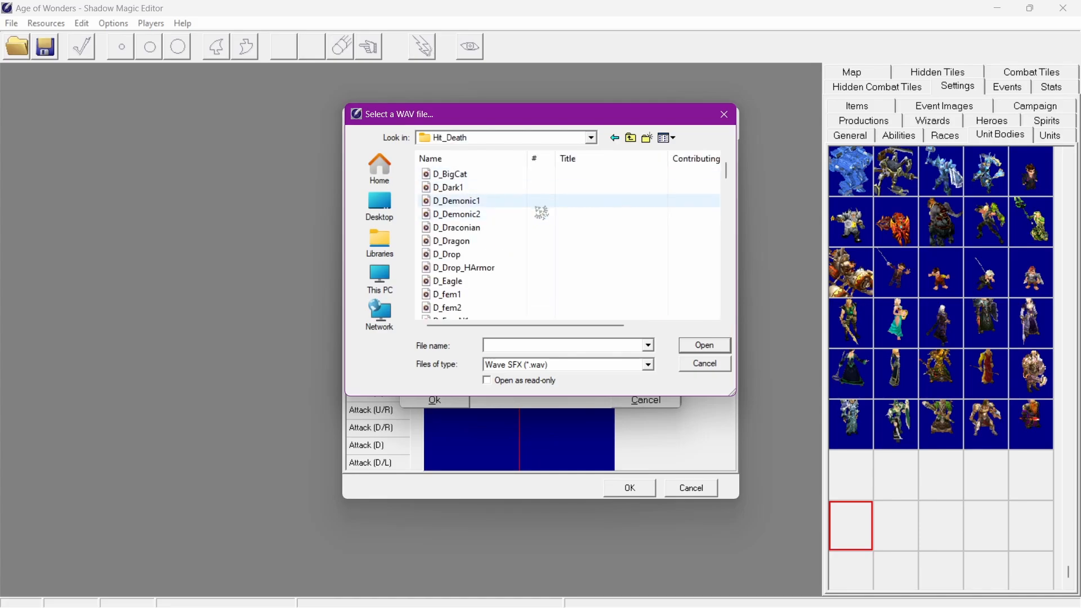
scroll(608, 219, "down", 9)
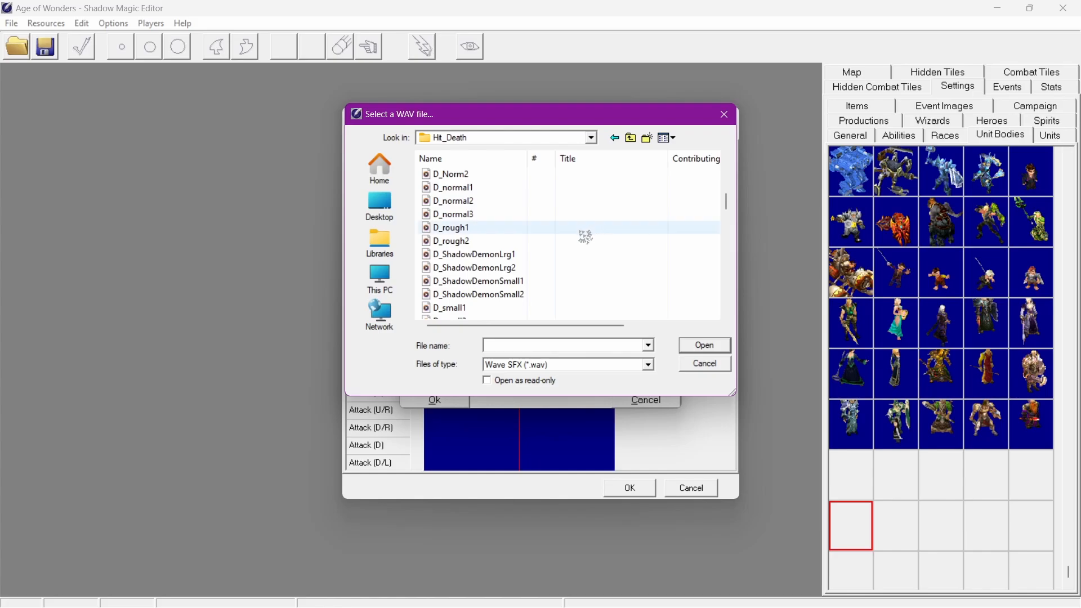
scroll(607, 225, "down", 12)
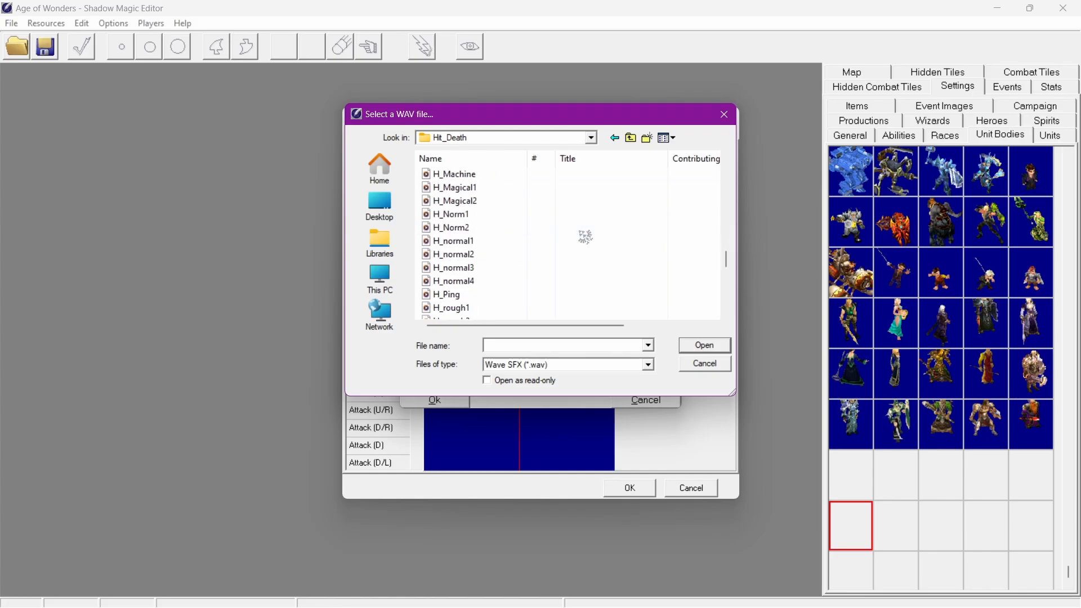
scroll(588, 230, "down", 4)
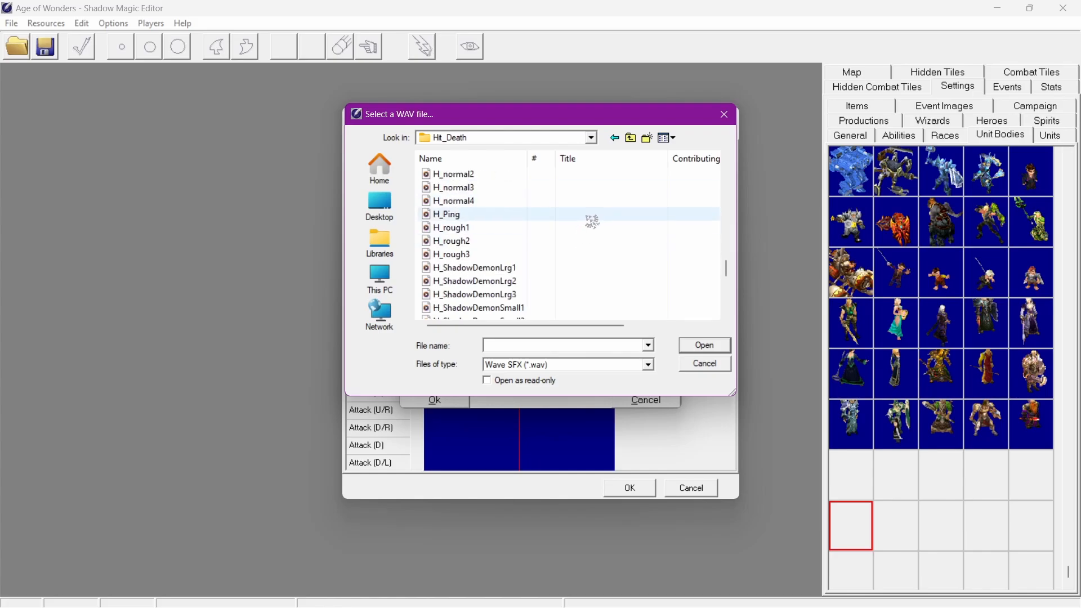
left_click_drag(597, 225, 599, 256)
left_click(707, 352)
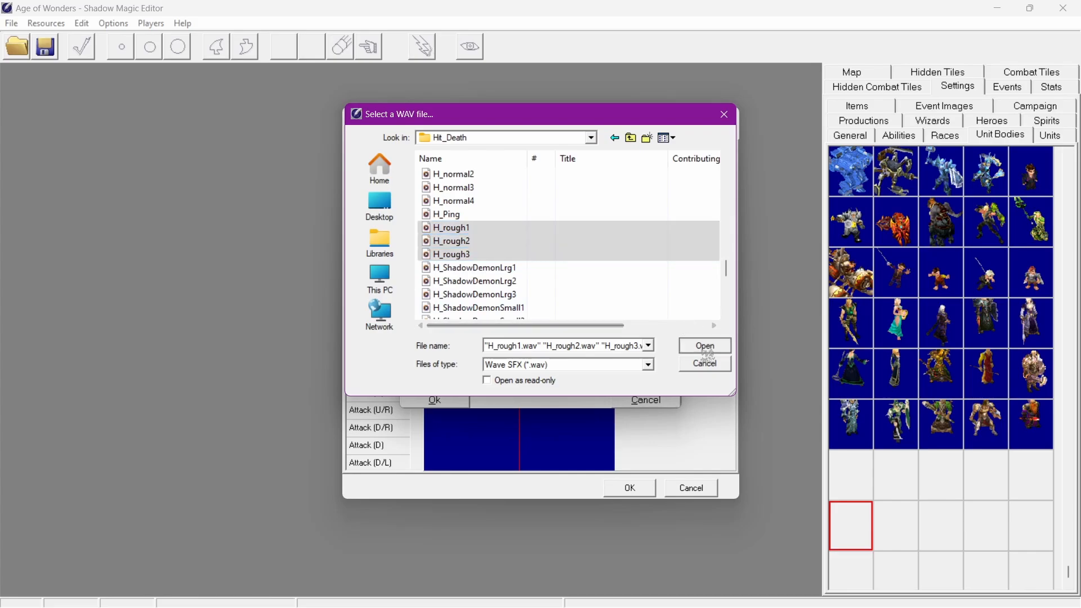
left_click(437, 401)
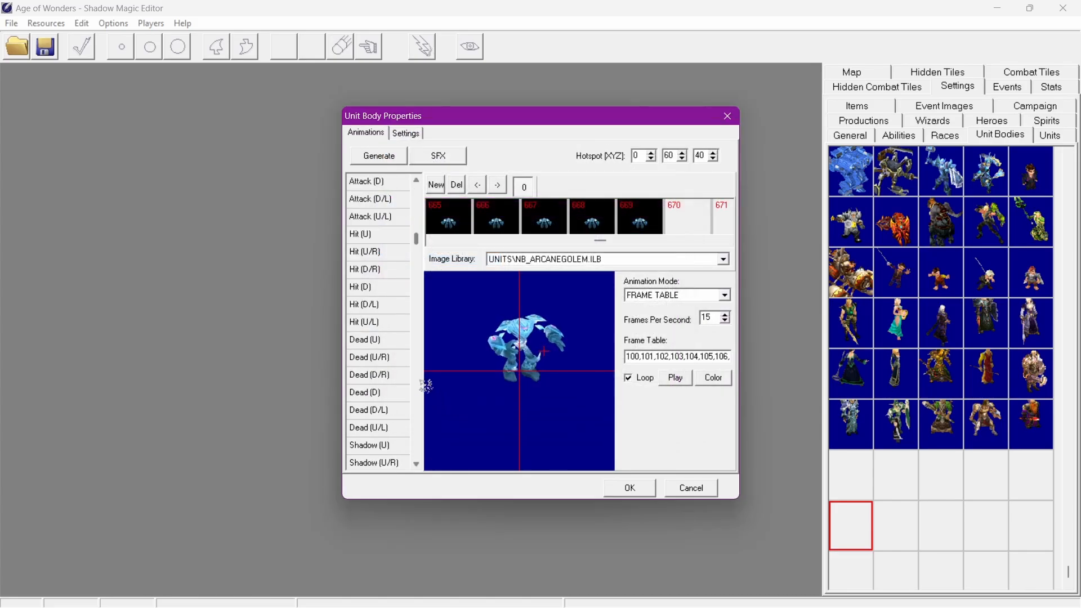
left_click(371, 272)
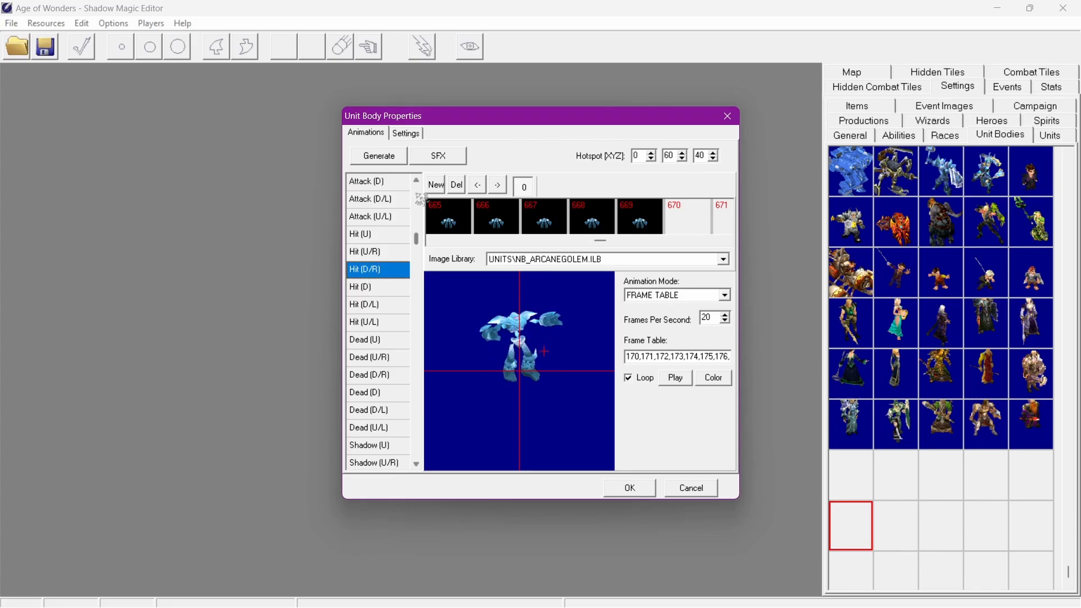
left_click(418, 198)
left_click(401, 218)
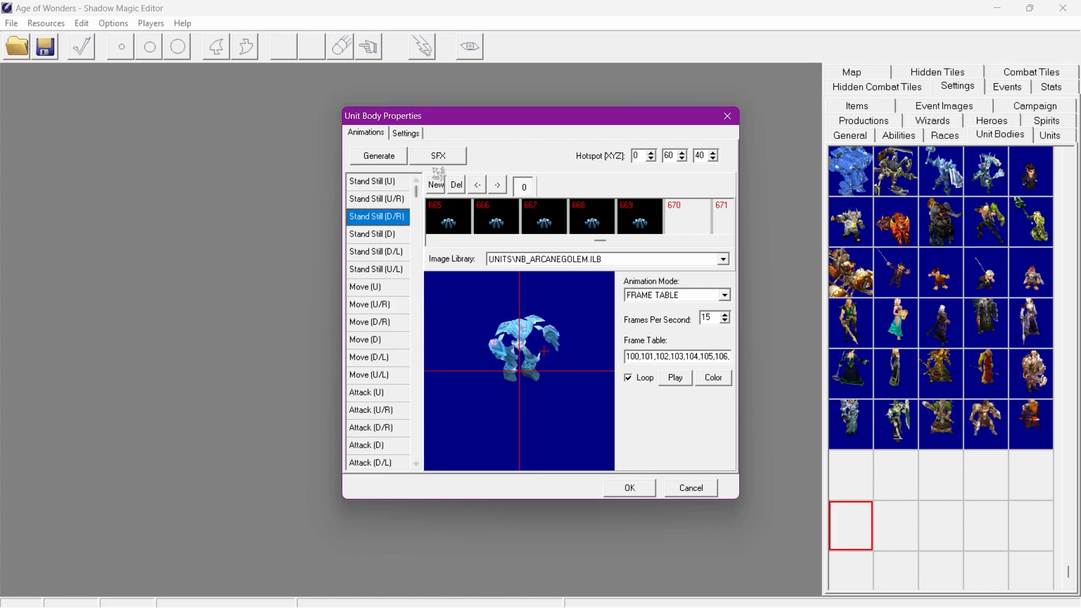
Replace the Hit entry's sounds with H_Demonic1 and H_Demonic2 from the Hit_Death folder and accept the sound settings
left_click(438, 157)
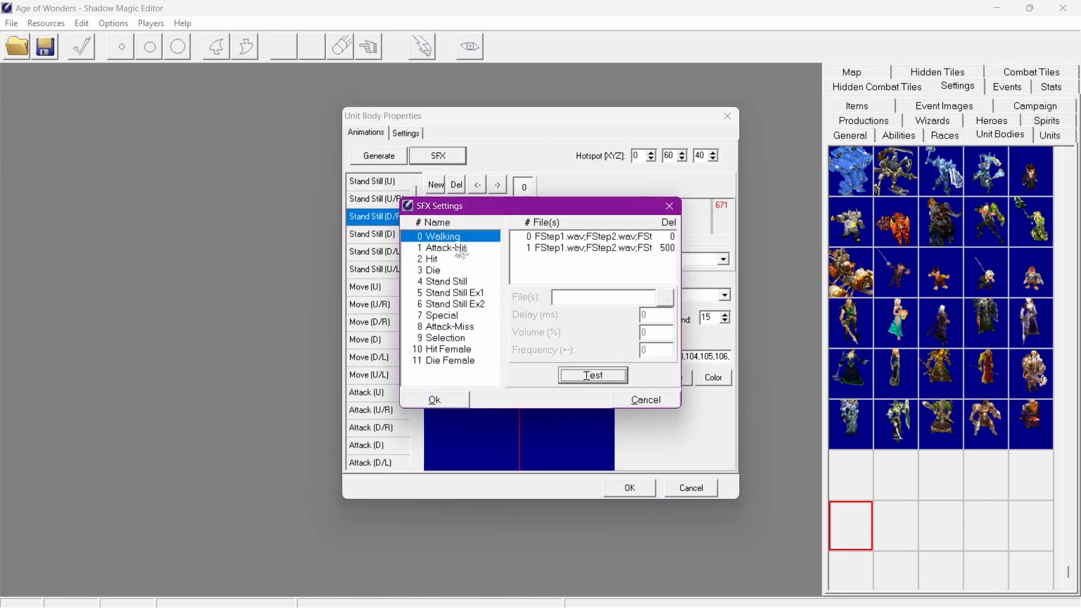
left_click(458, 272)
left_click(455, 260)
left_click(611, 239)
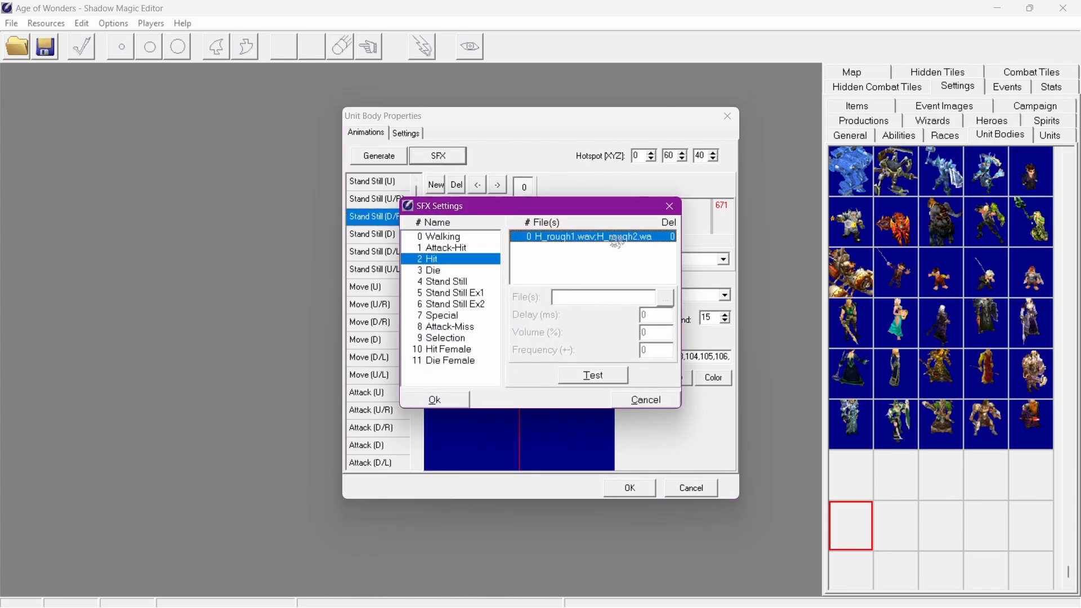
left_click(669, 298)
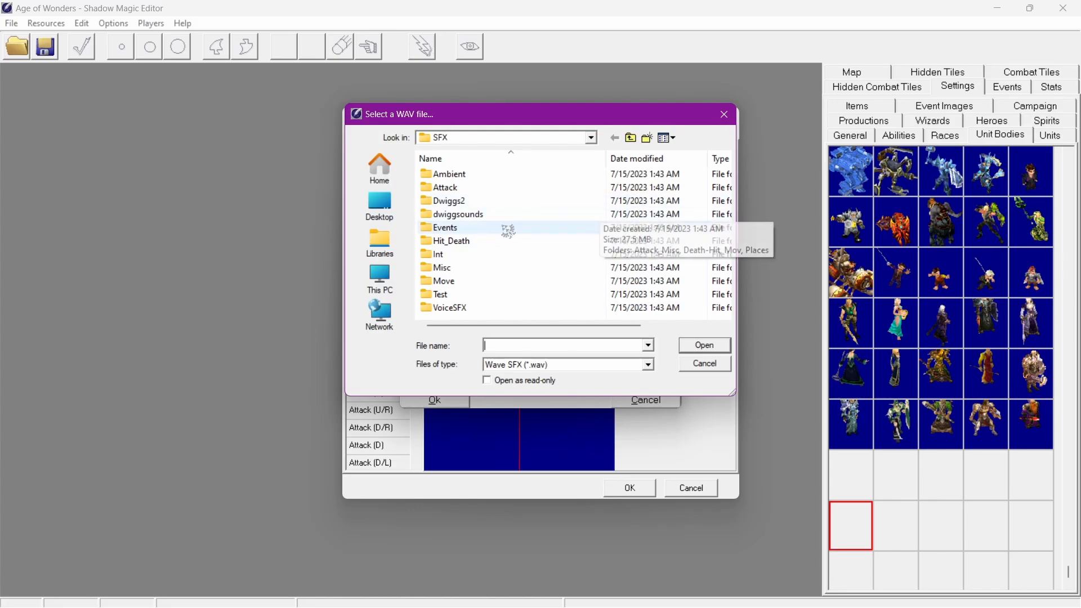
double_click(496, 237)
scroll(617, 249, "down", 10)
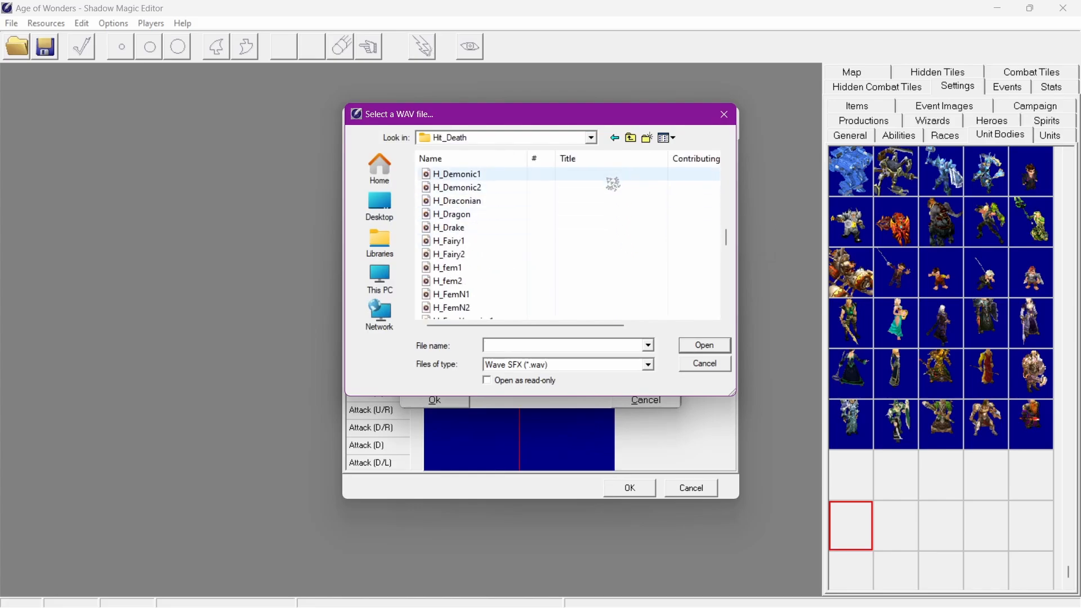
left_click_drag(608, 177, 606, 186)
left_click(704, 344)
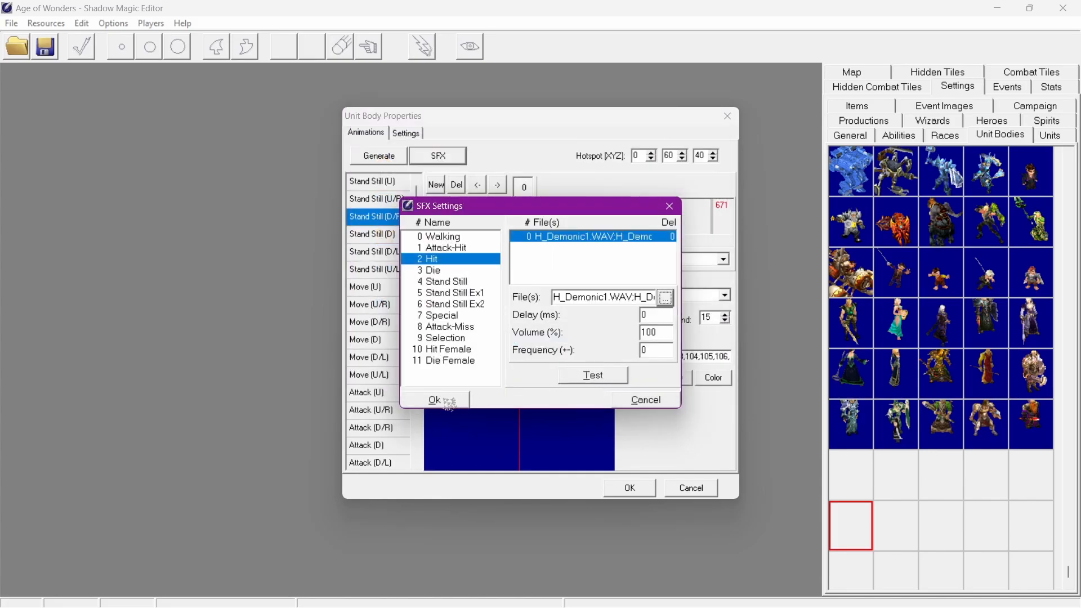
left_click(436, 400)
Preview the Hit (D/R) and Hit (D) animations, then return to Stand Still (D/R)
left_click(392, 277)
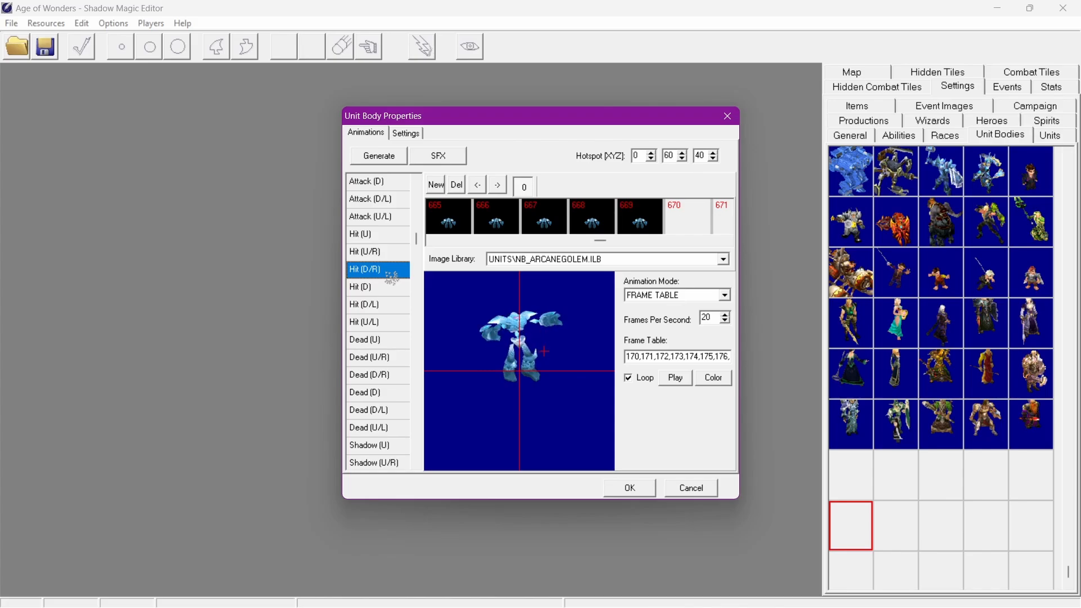
left_click(390, 288)
left_click(383, 269)
scroll(420, 196, "up", 5)
left_click(377, 217)
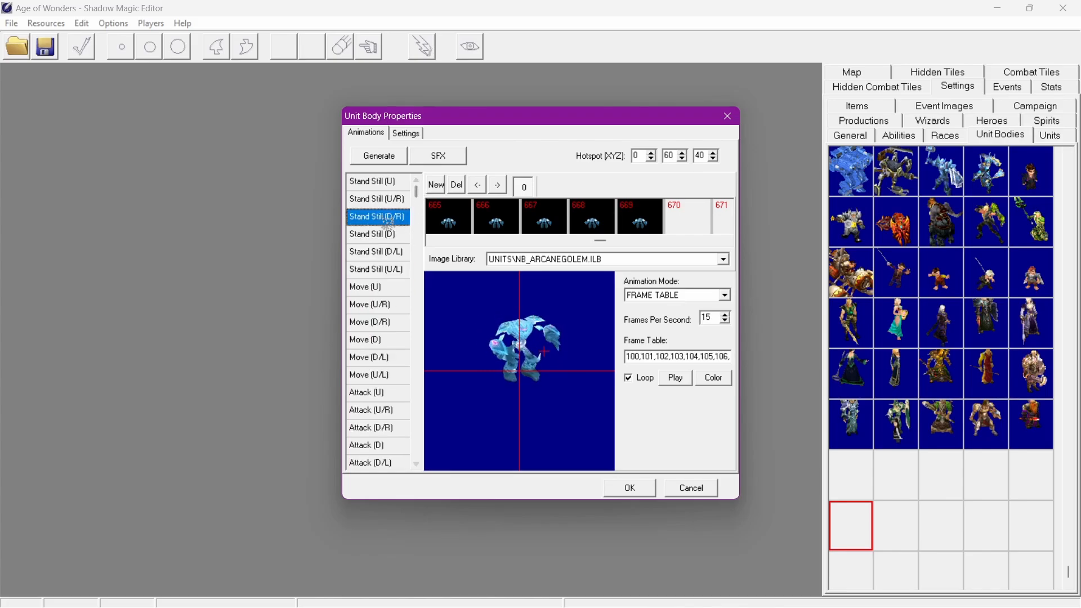
Add a sound entry to the Die effect in the sound settings using D_Demonic1 and D_Demonic2 from the Hit_Death folder
left_click(440, 158)
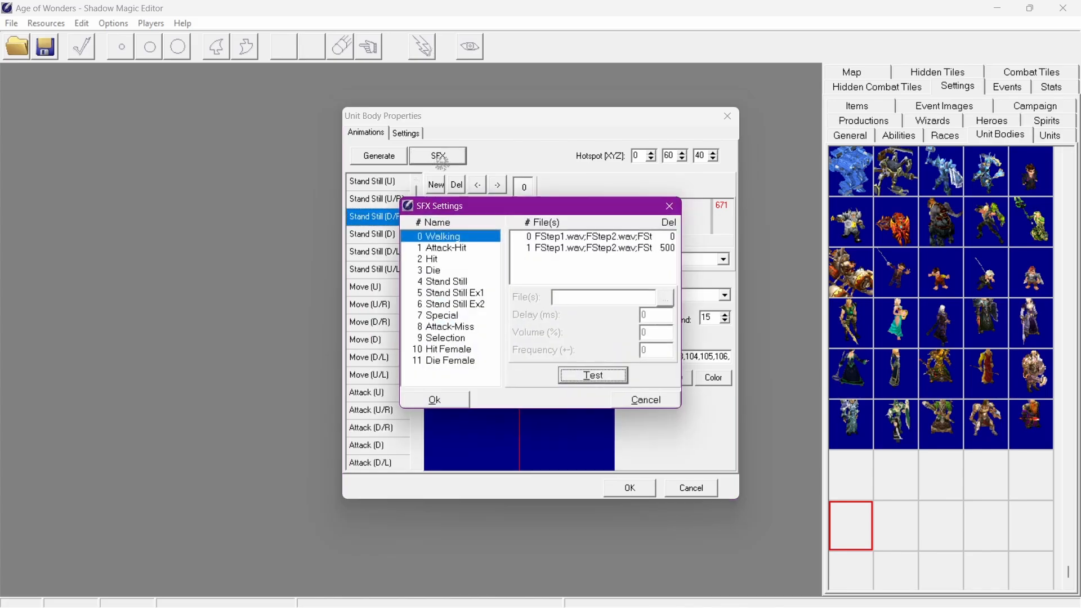
left_click(438, 262)
left_click(436, 270)
right_click(557, 262)
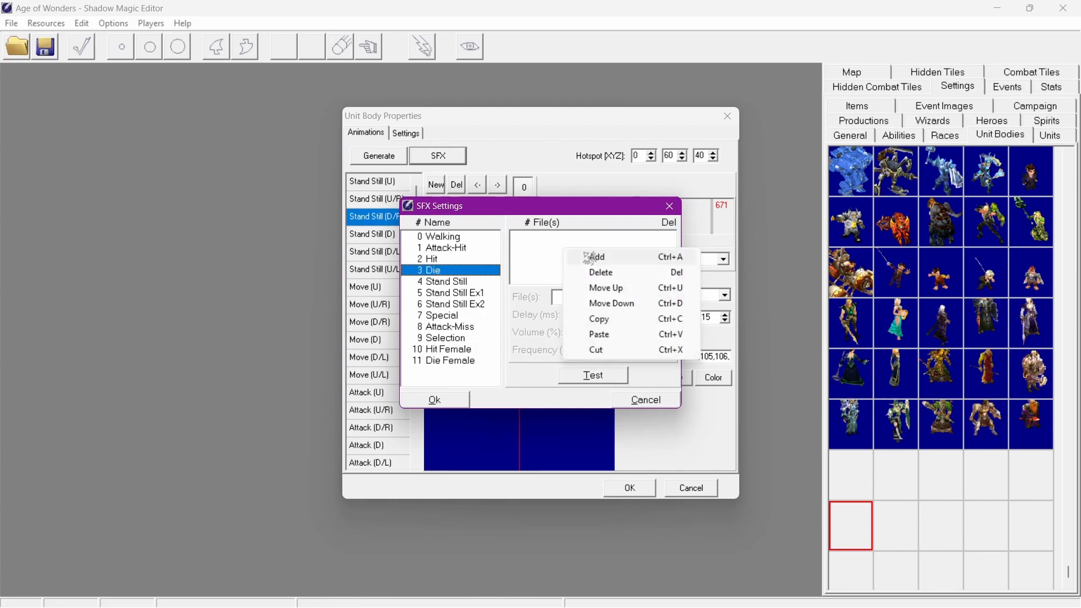
right_click(557, 263)
left_click(592, 268)
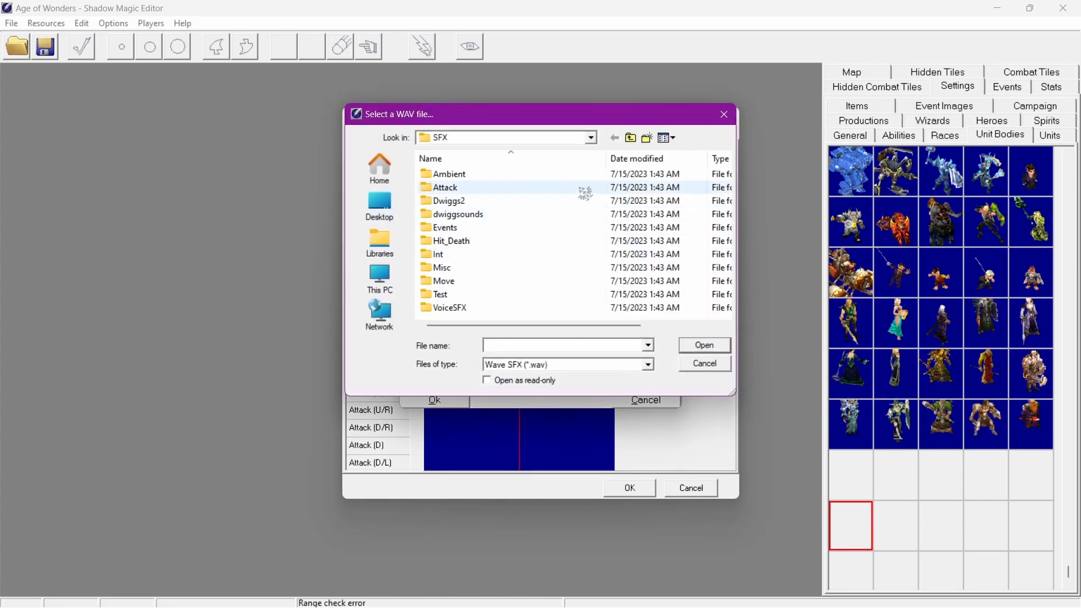
double_click(478, 241)
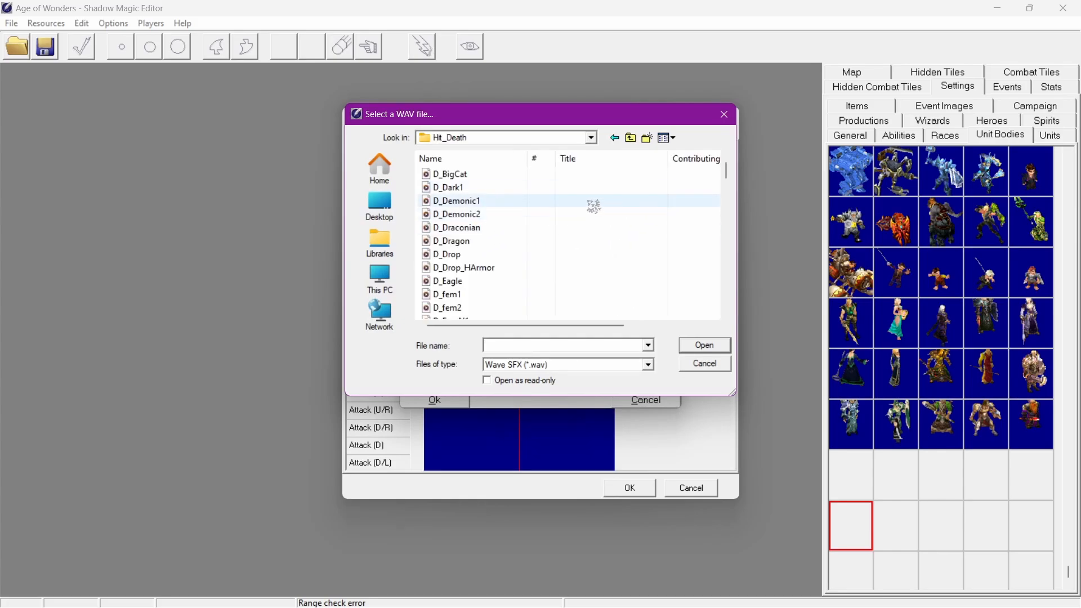
left_click_drag(589, 202, 596, 216)
left_click(710, 349)
Add a second sound entry to the Hit effect using H_Magical1 and H_Magical2 from the Hit_Death folder
right_click(533, 267)
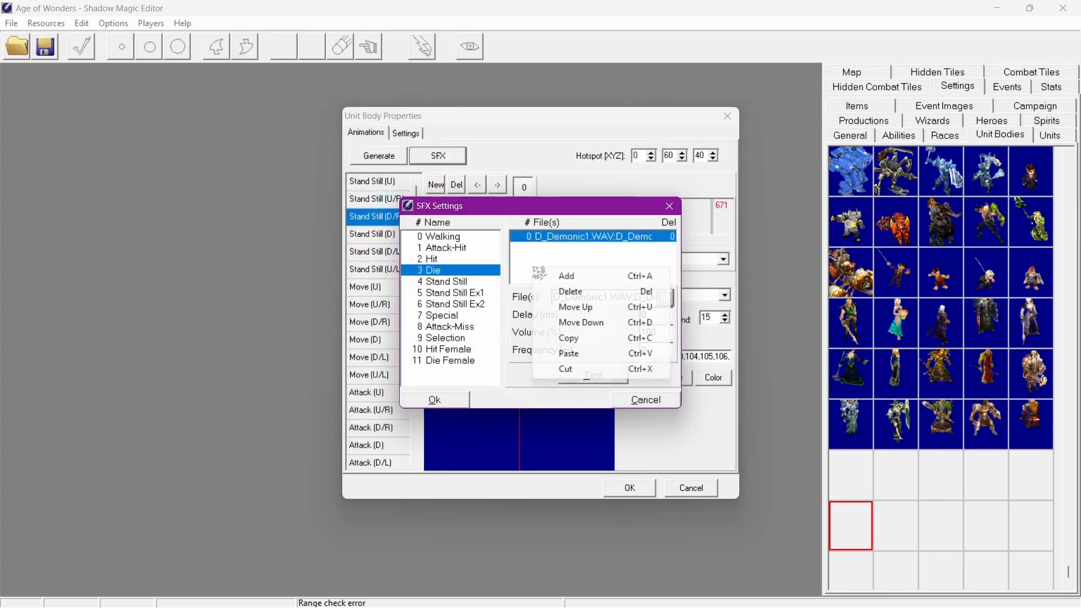
left_click(461, 259)
right_click(540, 266)
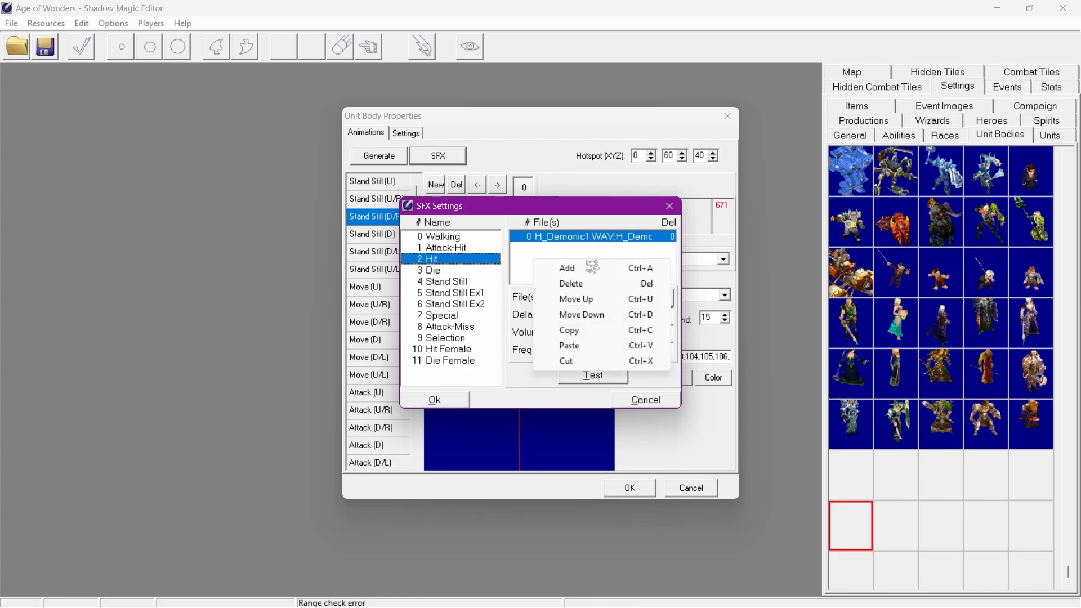
left_click(555, 275)
left_click(665, 297)
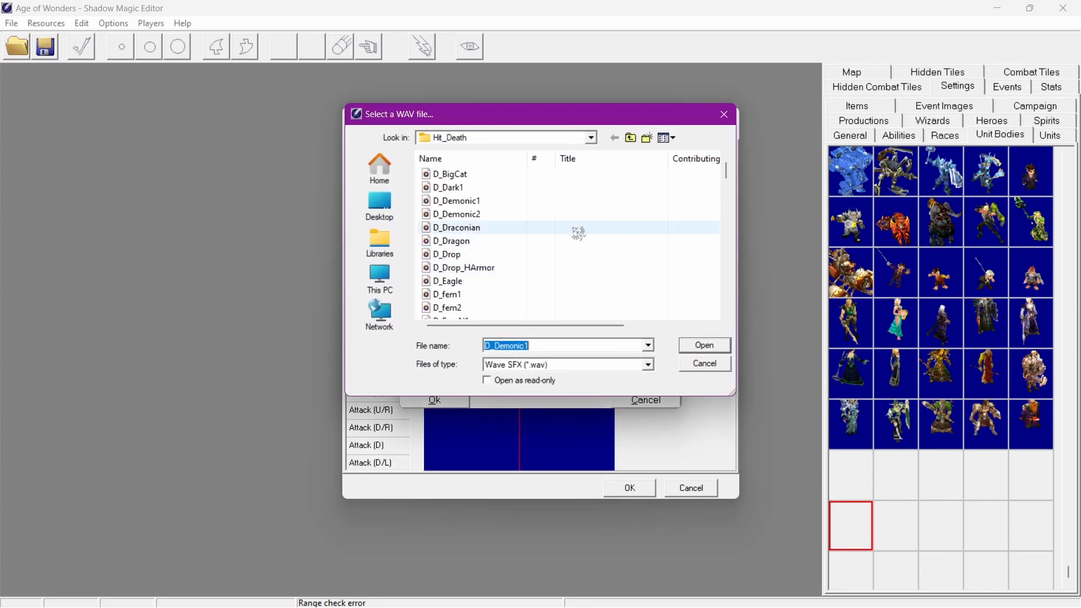
scroll(579, 229, "down", 10)
scroll(602, 236, "down", 7)
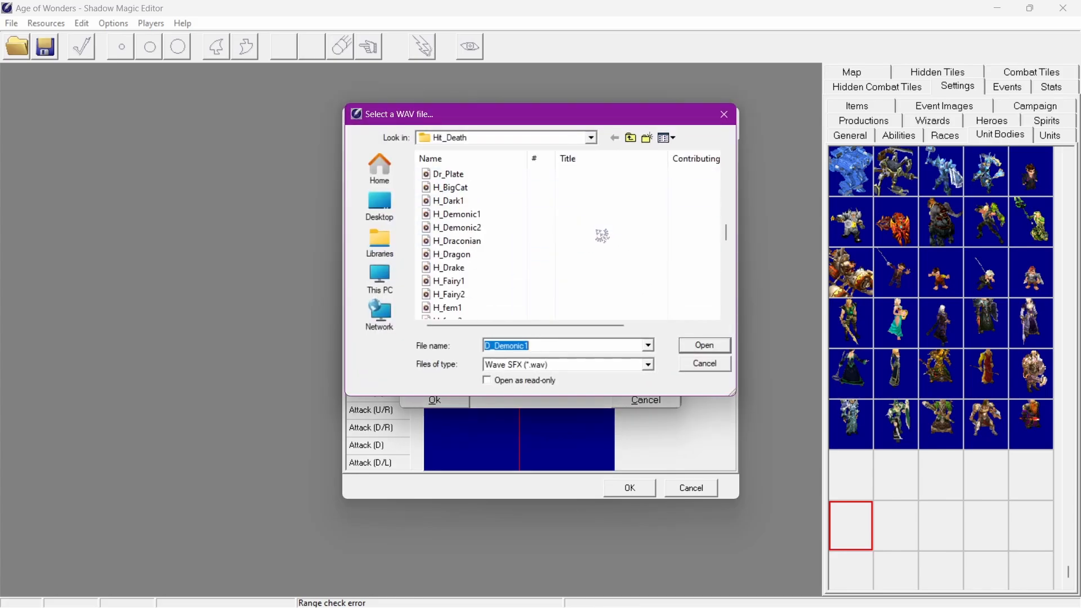
scroll(598, 239, "down", 1)
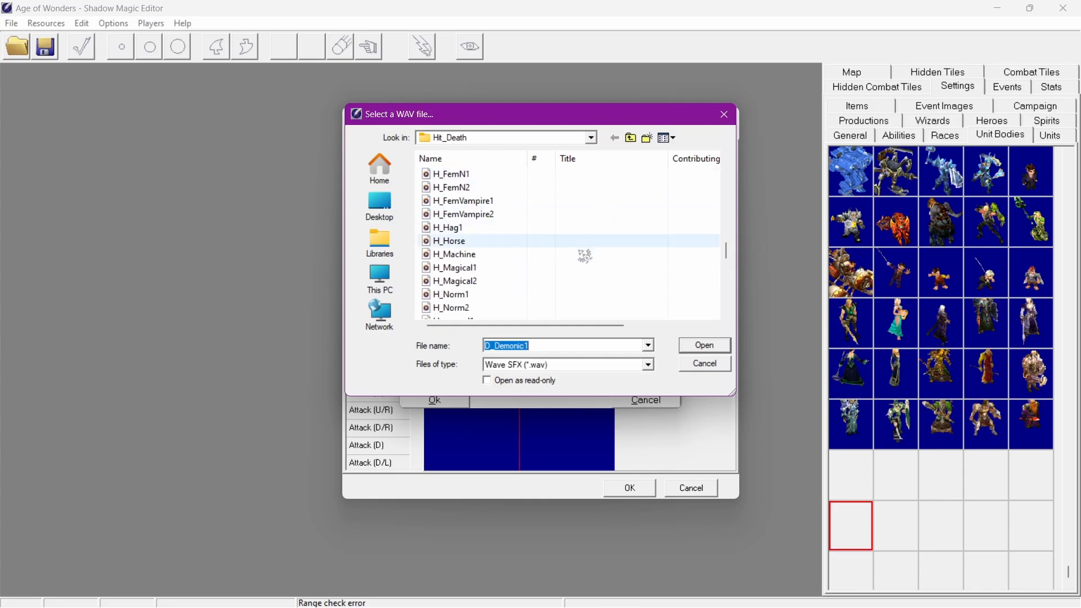
left_click_drag(606, 270, 608, 282)
left_click(705, 345)
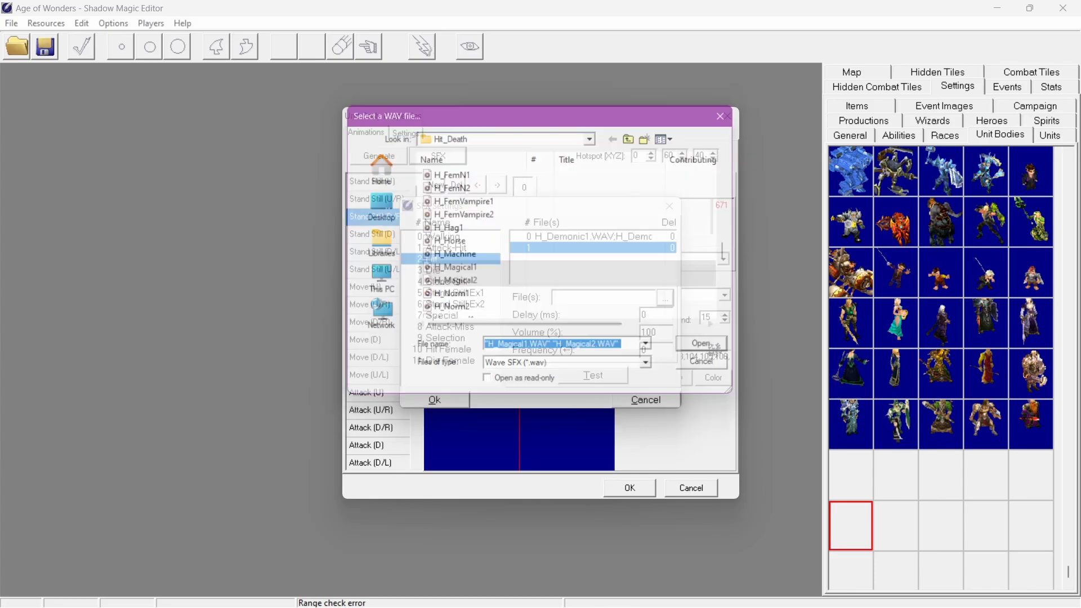
Set the volume of the Hit effect's H_Demonic sound entry to 50% and test the sound
left_click(612, 236)
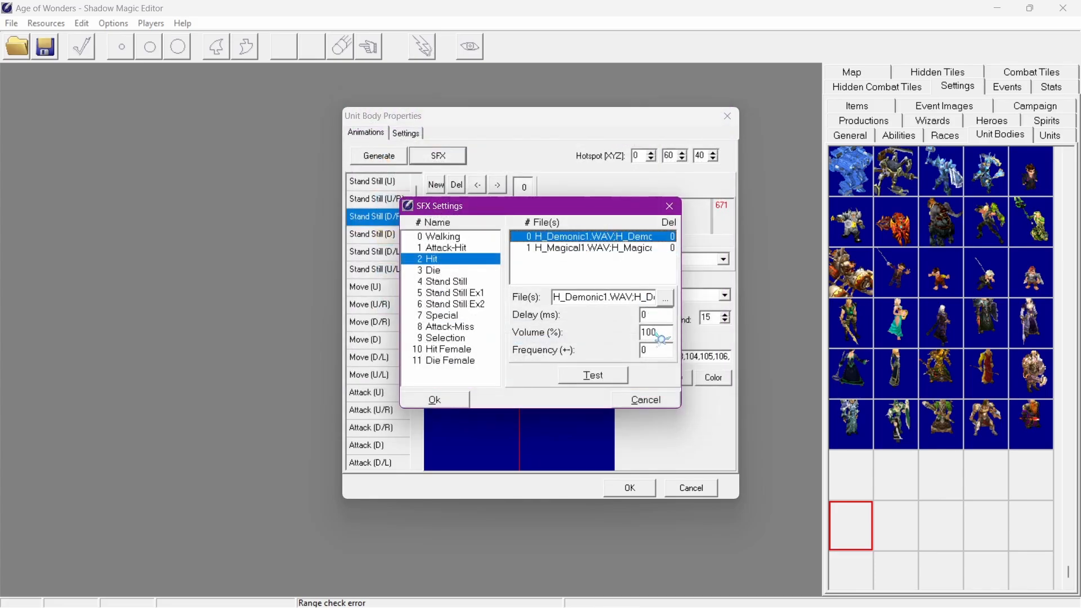
left_click_drag(659, 336, 605, 340)
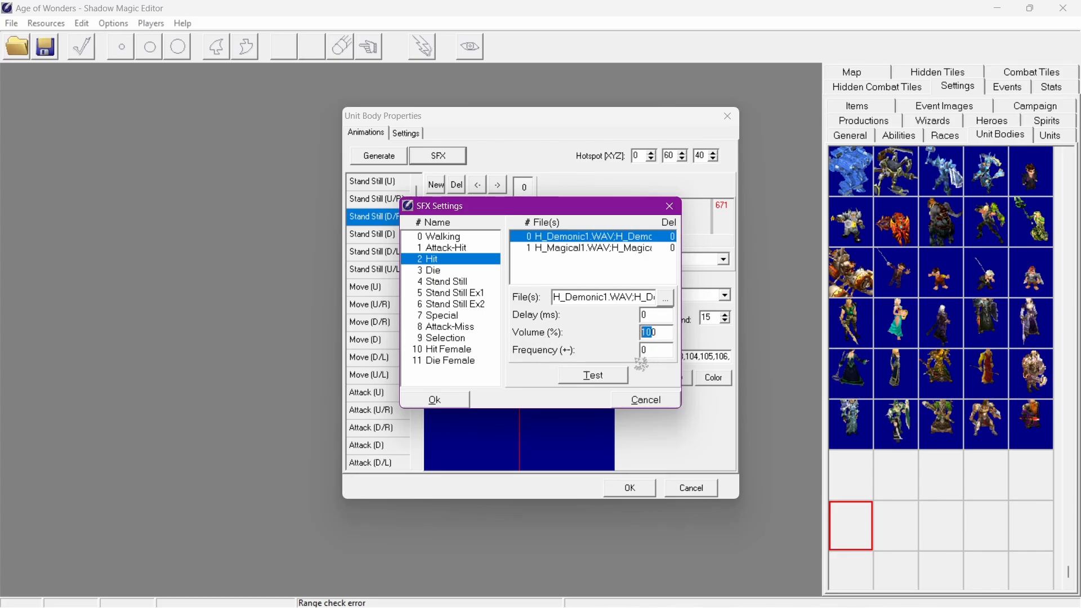
type("50")
left_click(597, 379)
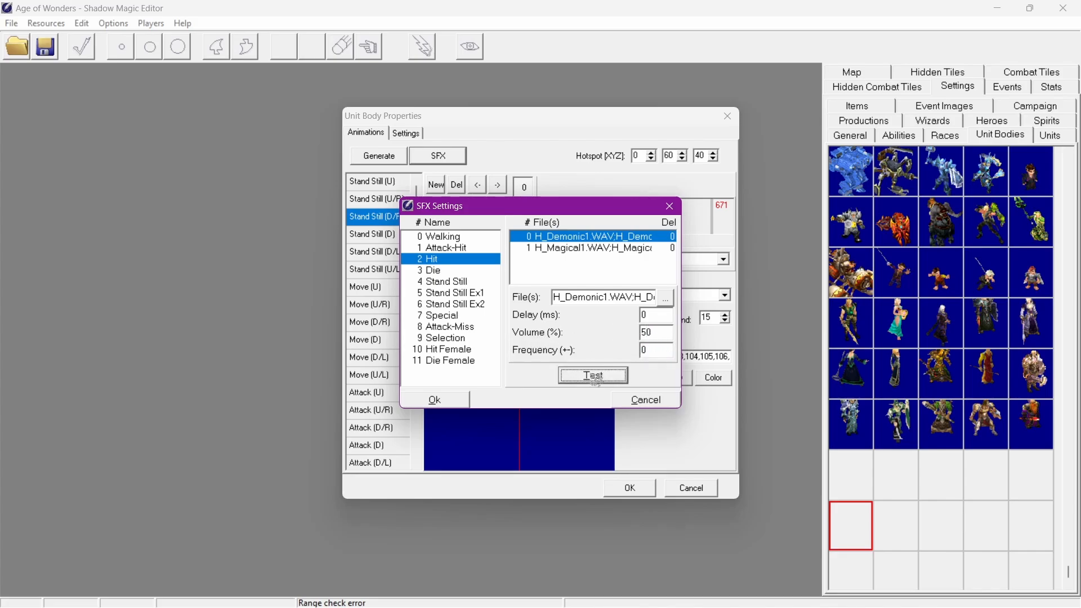
Add a second sound entry to the Die effect using D_Magical from the Hit_Death folder and test it
left_click(459, 272)
right_click(594, 258)
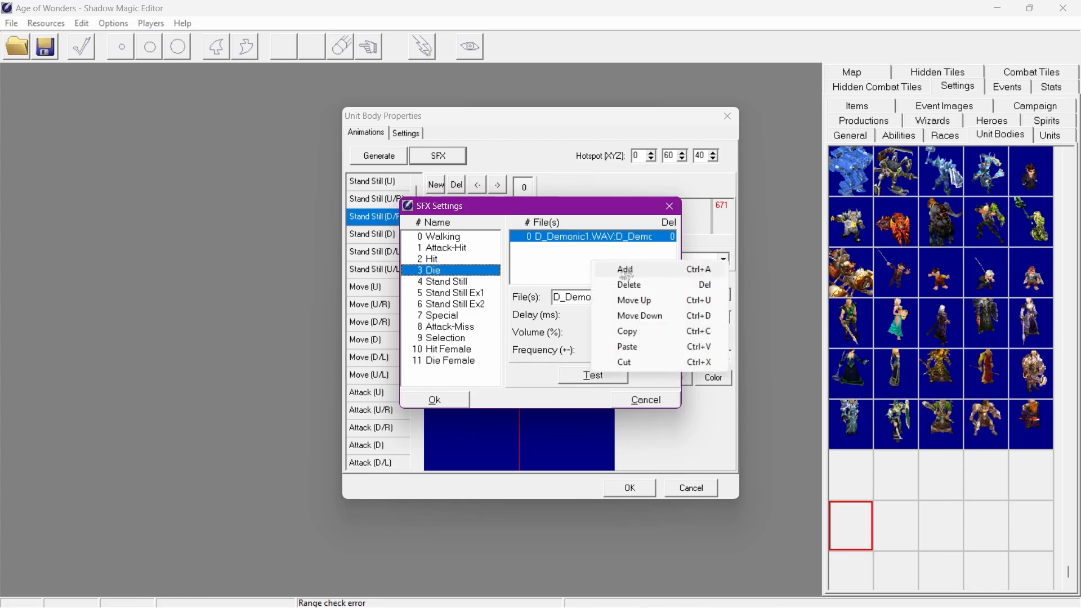
left_click(625, 269)
left_click(666, 299)
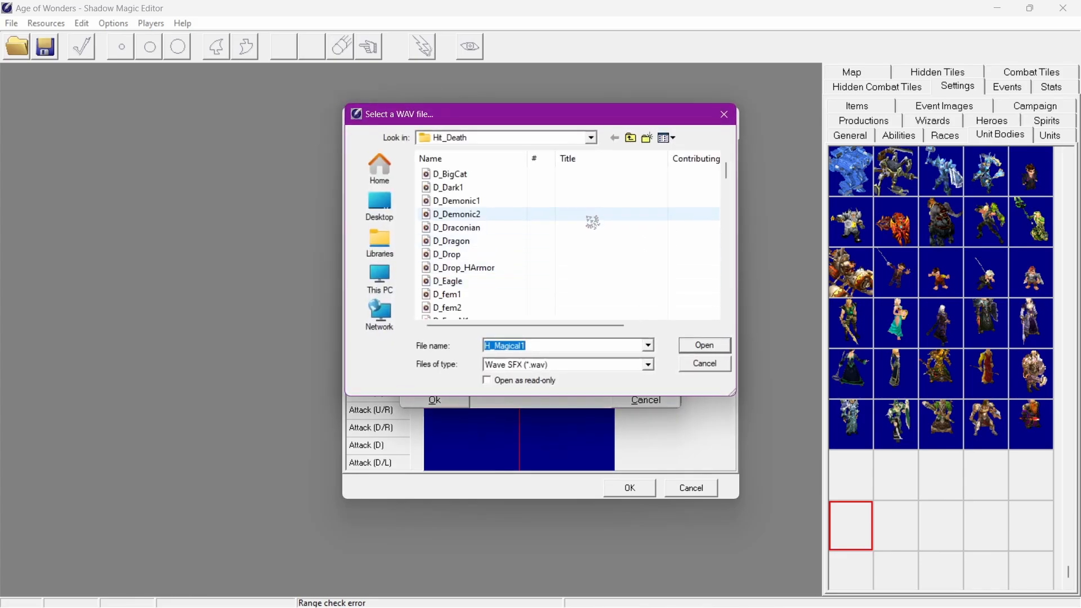
scroll(591, 220, "down", 5)
scroll(595, 228, "down", 1)
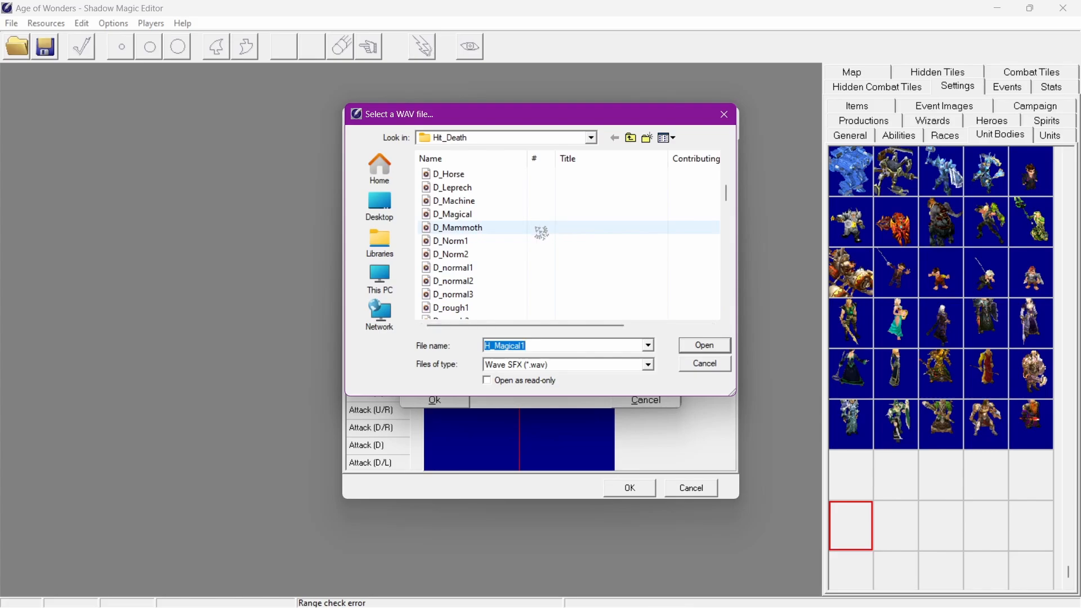
left_click(487, 214)
left_click(705, 345)
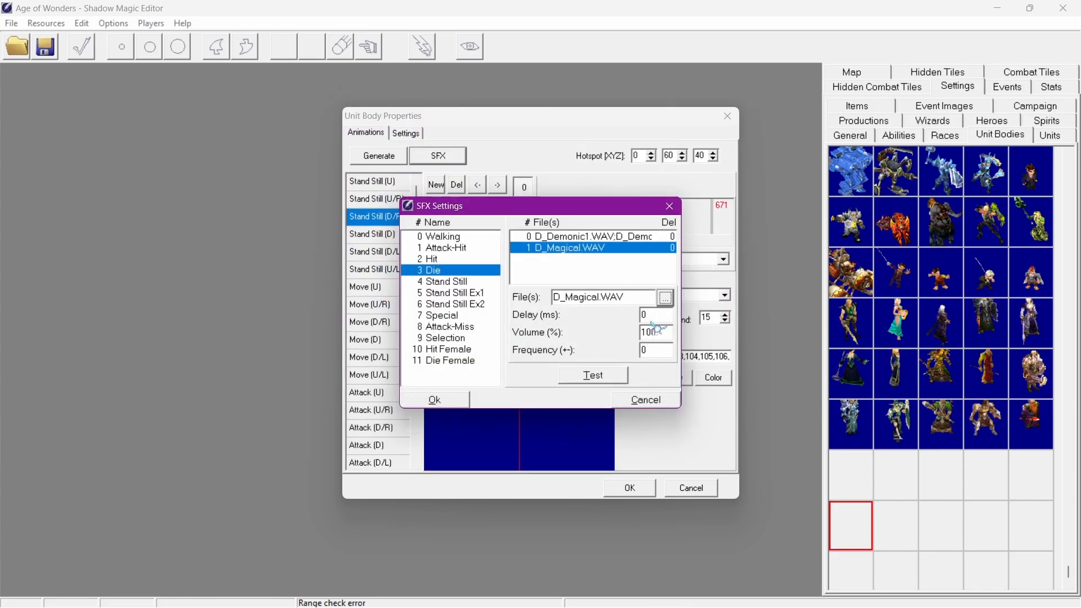
left_click(605, 376)
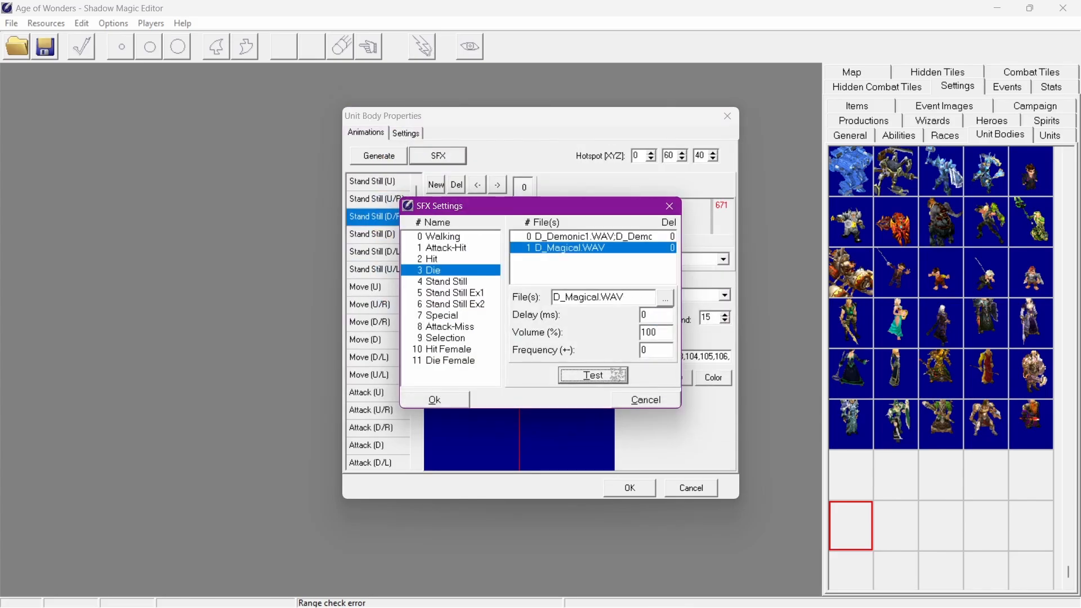
Lower the volume of the Die effect's D_Demonic sound entry, testing it at 50% and again after a further adjustment
left_click(595, 237)
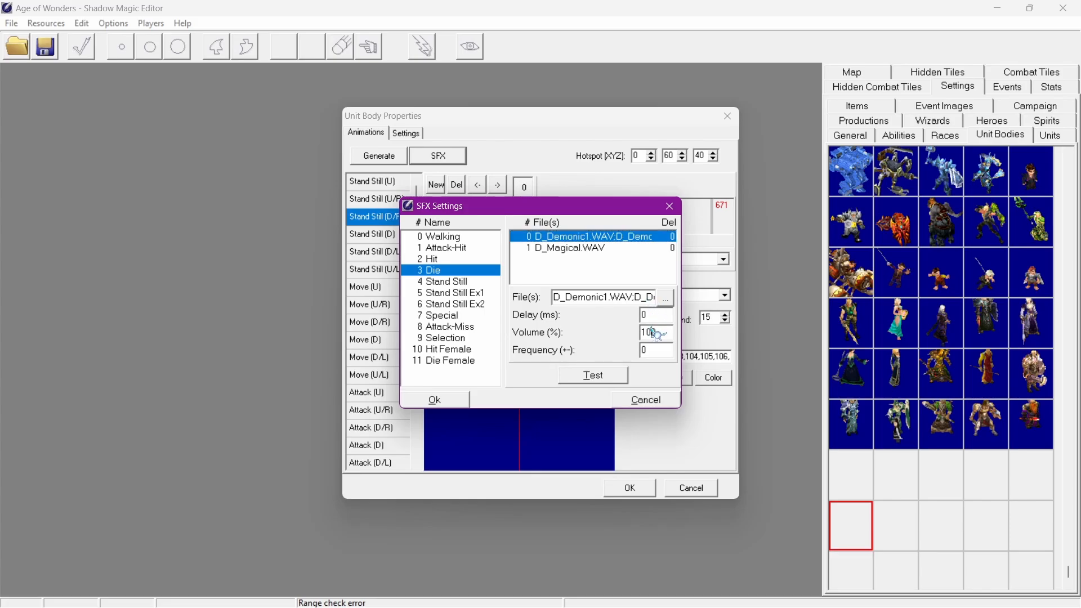
left_click_drag(652, 332, 617, 334)
type("50")
left_click(608, 375)
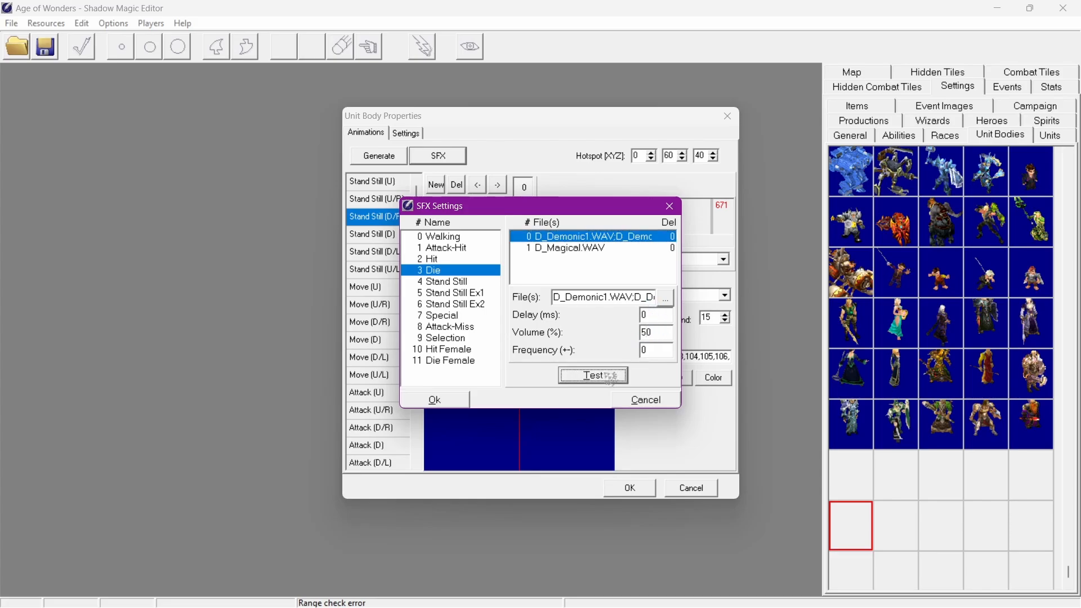
left_click_drag(647, 333, 615, 340)
type("7")
left_click(602, 376)
Add D_Drop as a third Die sound entry with a 1000 ms delay, test it and accept the sound settings
right_click(585, 272)
left_click(598, 279)
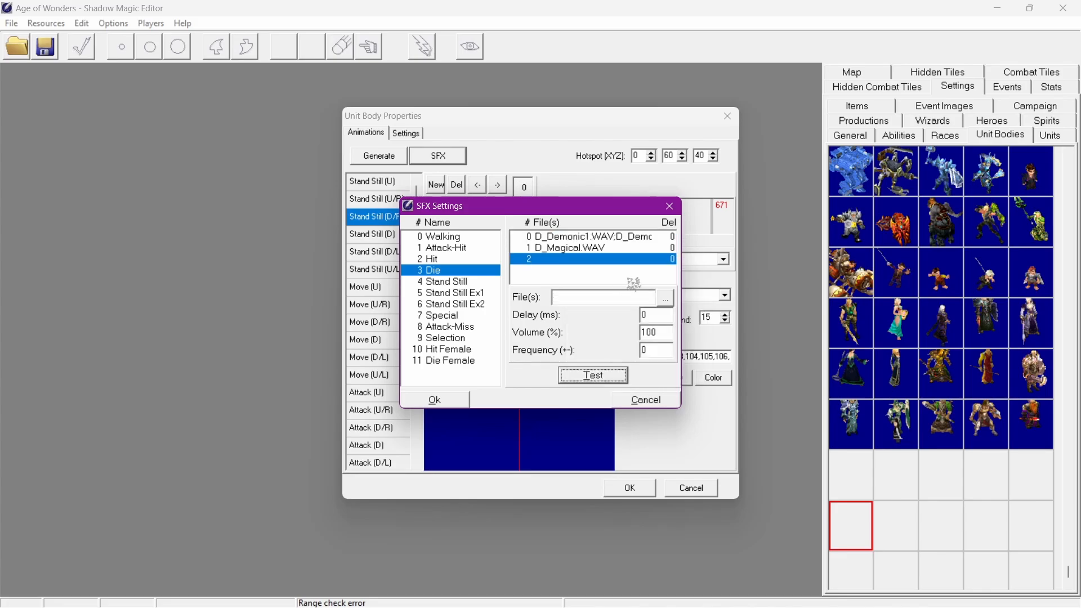
left_click(666, 299)
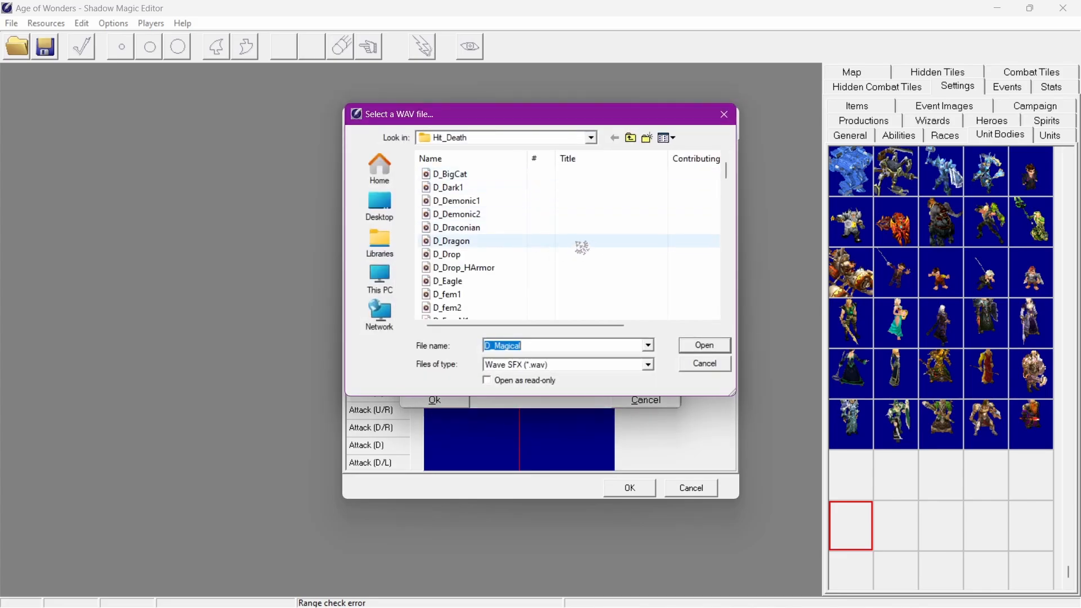
left_click(510, 254)
left_click(704, 345)
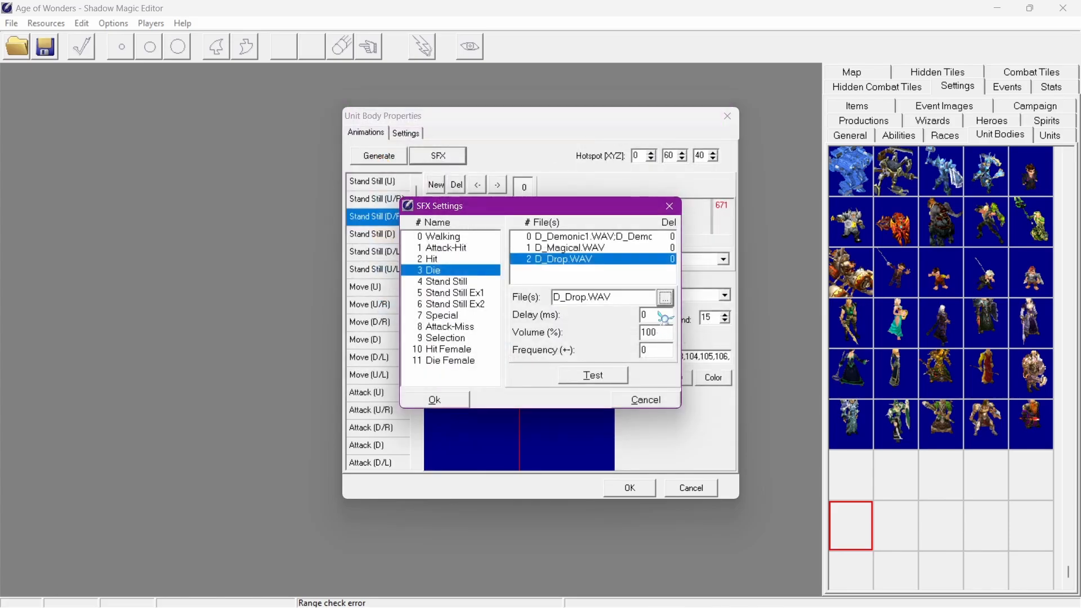
type("1000")
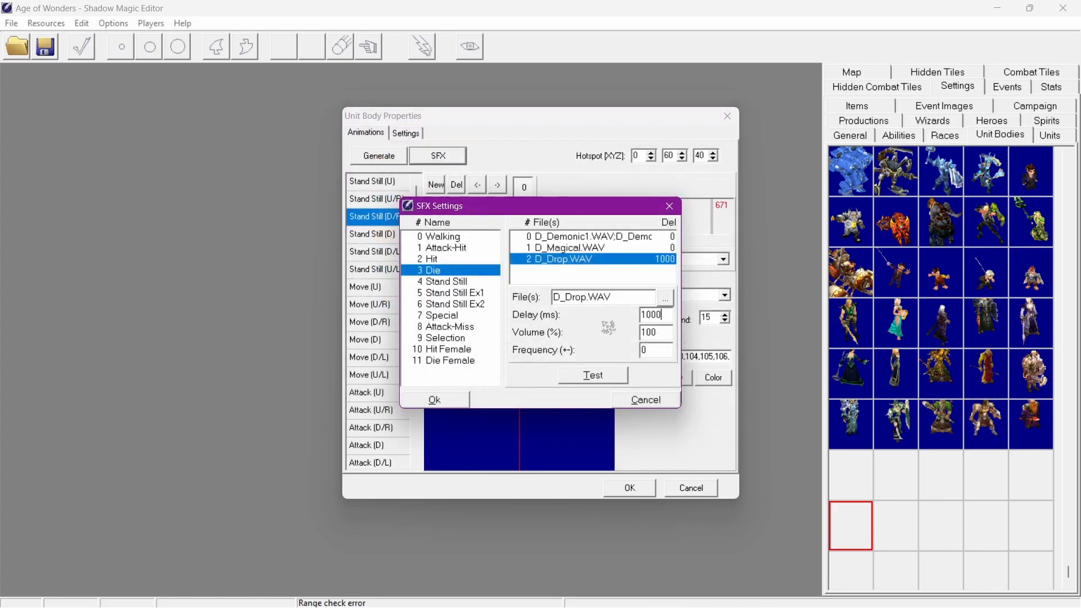
left_click(604, 375)
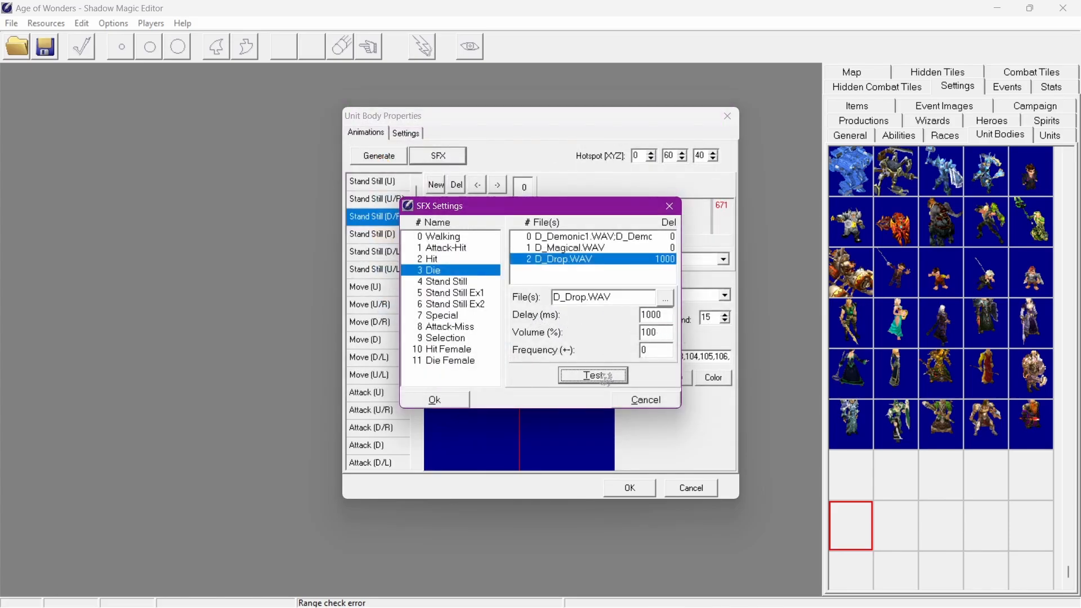
left_click(448, 401)
Preview the Hit (D/R) and Dead (D/R) animations with their sounds, then return to Stand Still (D/R)
scroll(394, 327, "down", 5)
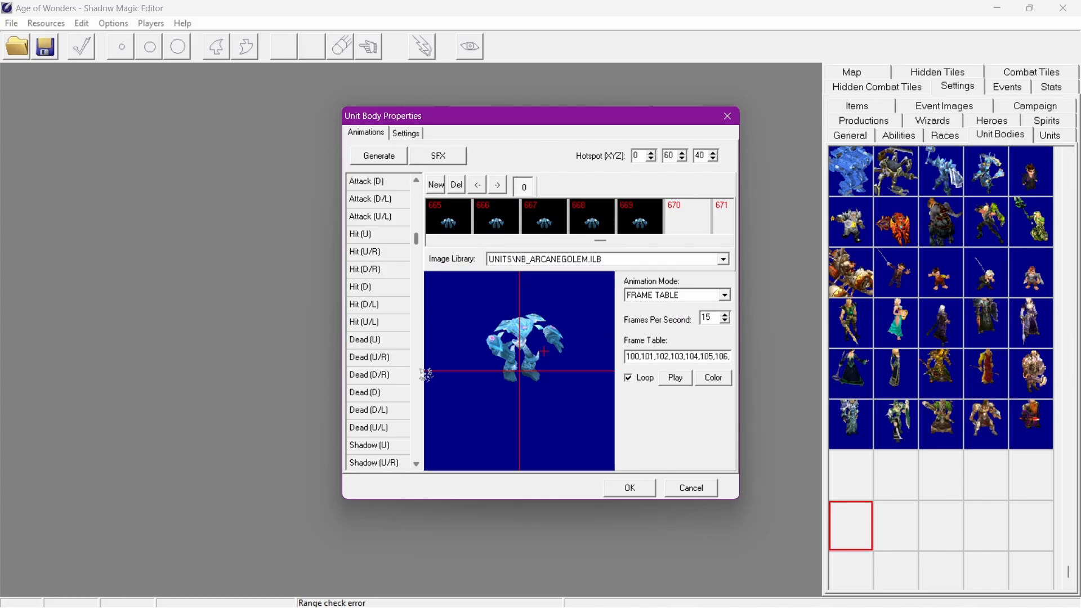
left_click(378, 271)
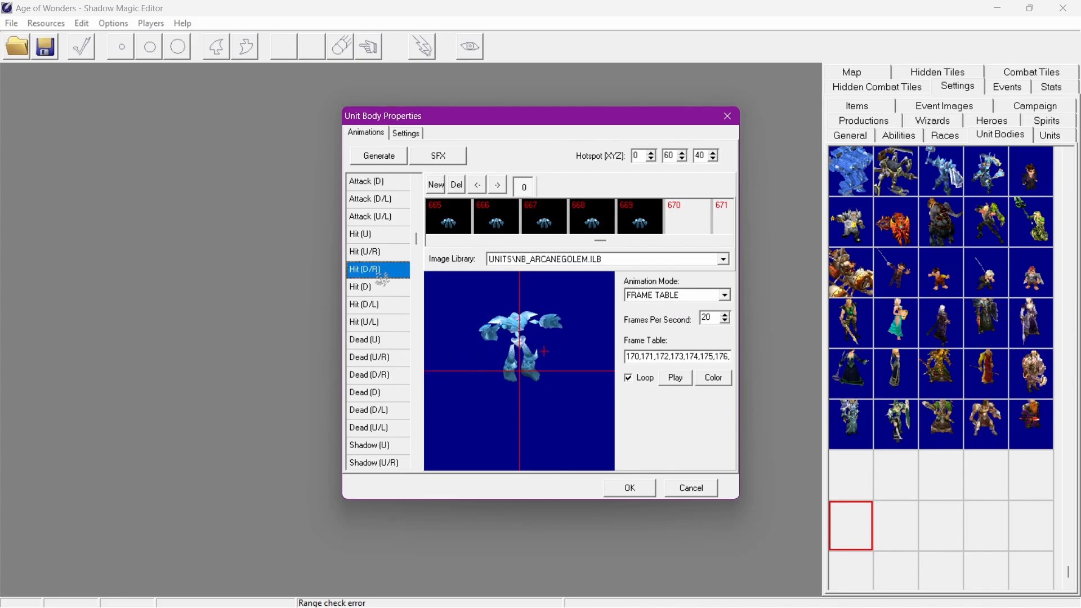
left_click(392, 380)
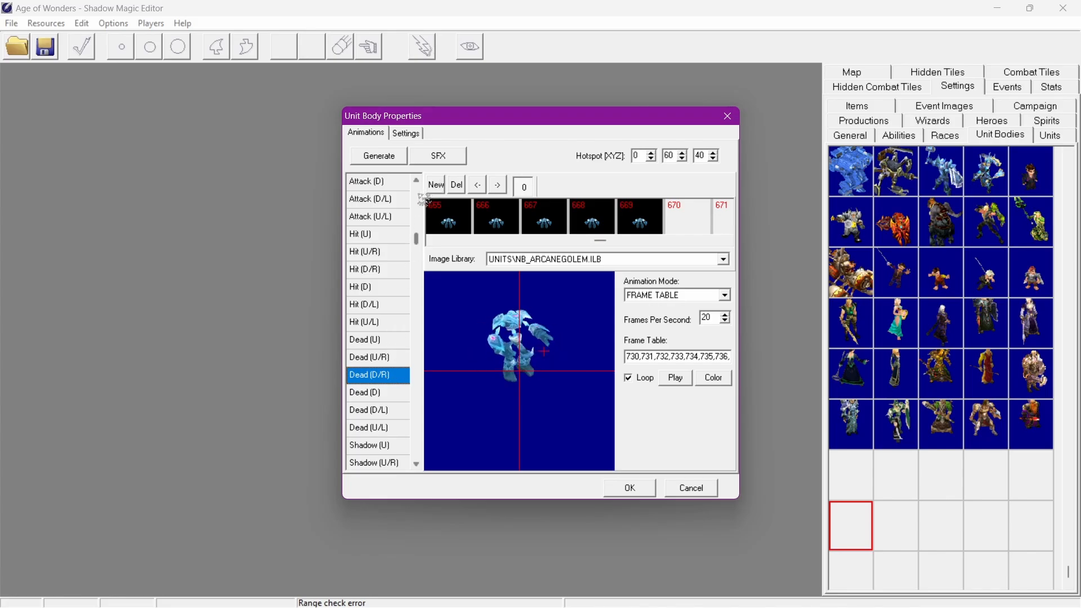
scroll(396, 222, "up", 5)
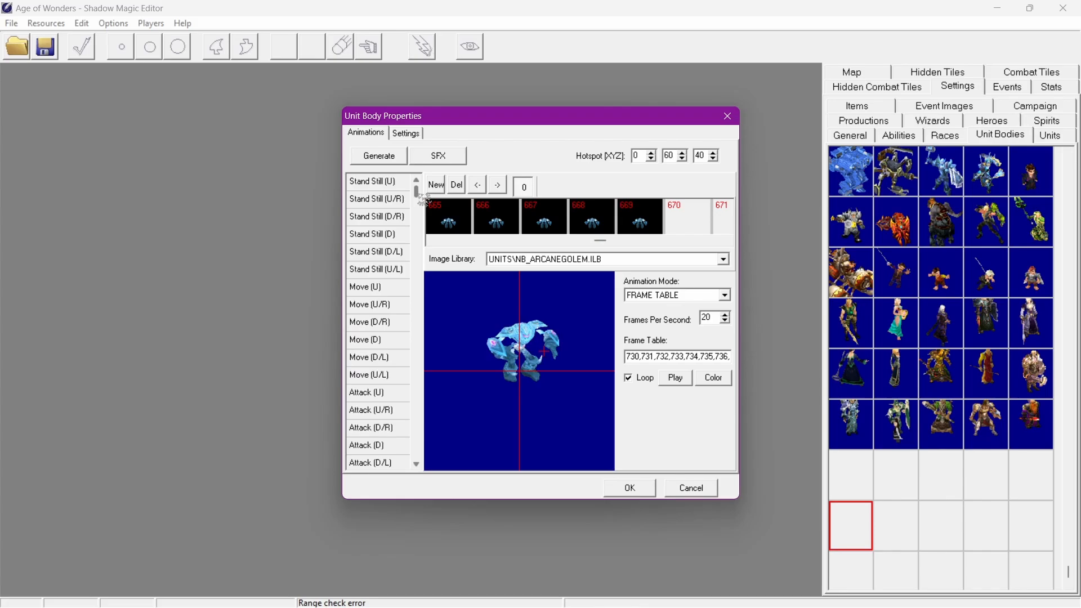
left_click(396, 218)
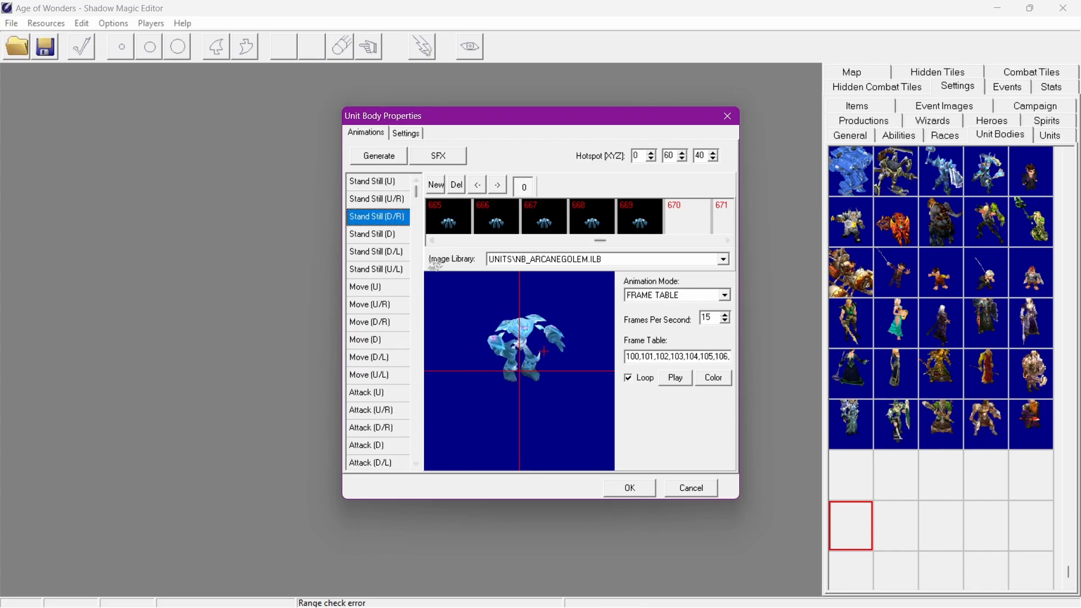
Add a new empty animation to Shadow (U), with frame 0 selected in the frame strip
scroll(426, 265, "down", 5)
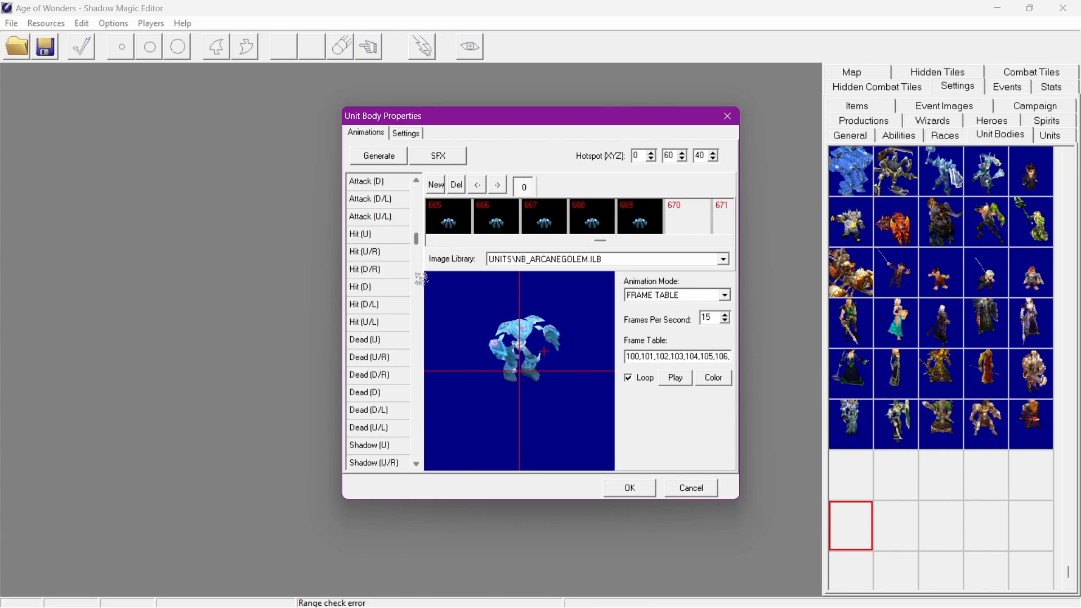
scroll(422, 279, "down", 5)
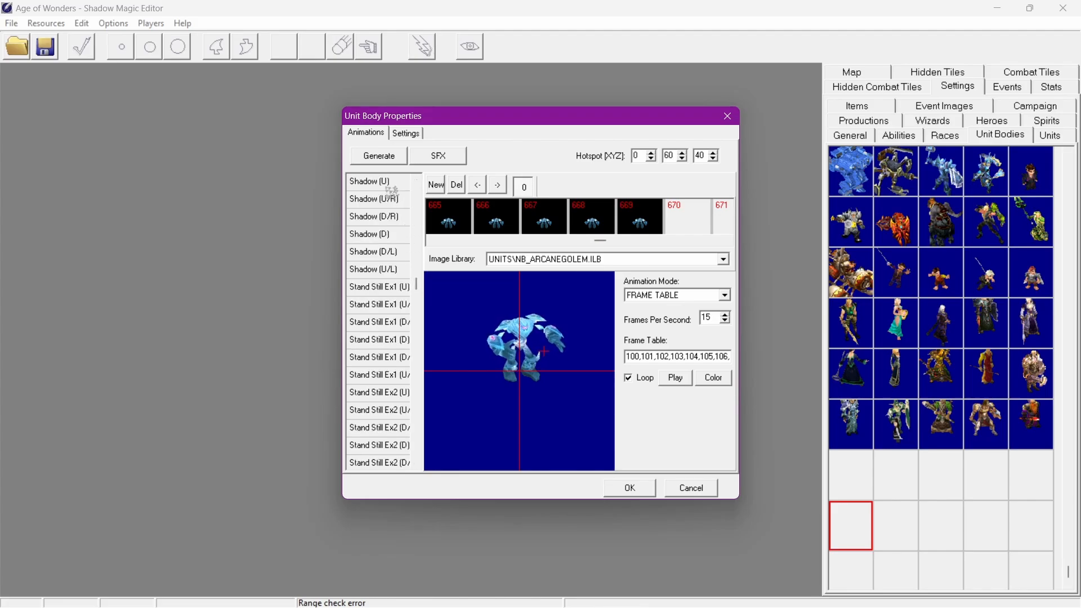
left_click(392, 191)
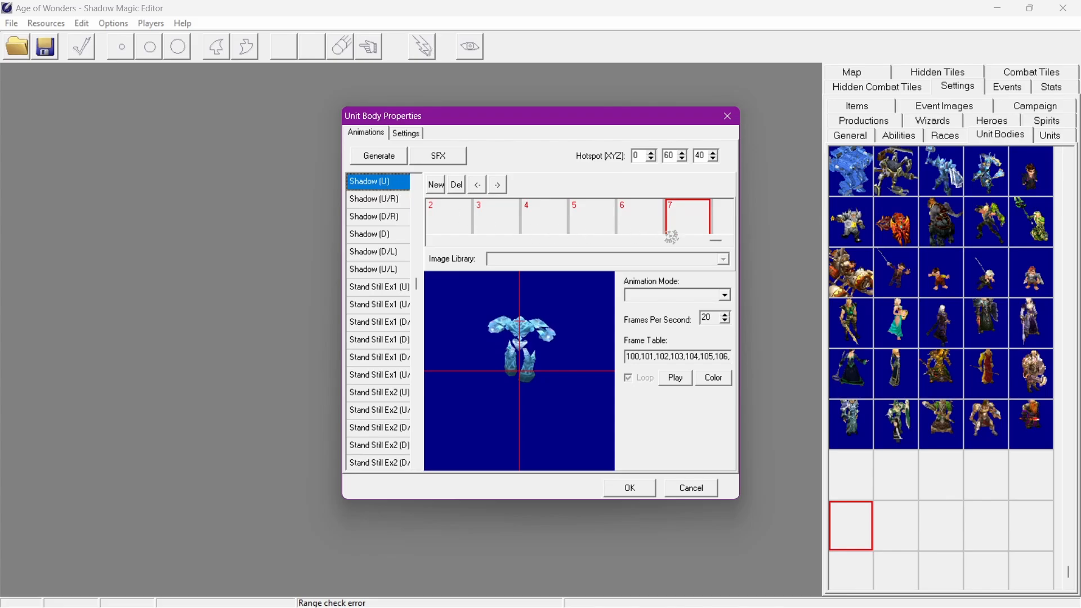
left_click_drag(453, 226, 408, 226)
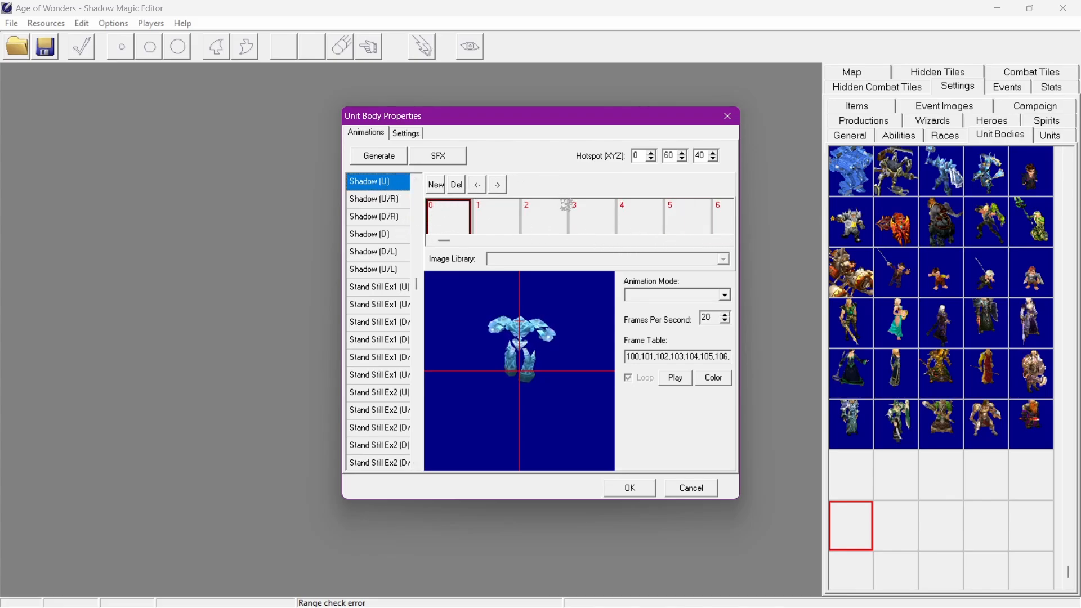
left_click(438, 186)
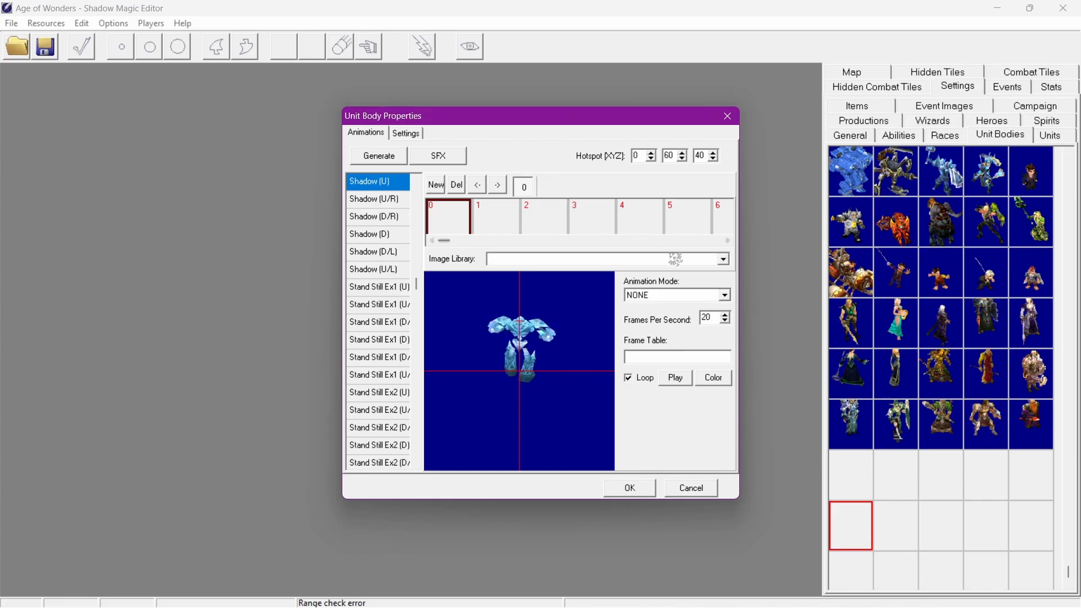
Assign the image library UNITS\UNIT_MISC.ILB to the Shadow (U) animation and set its frame table to 16
left_click(724, 259)
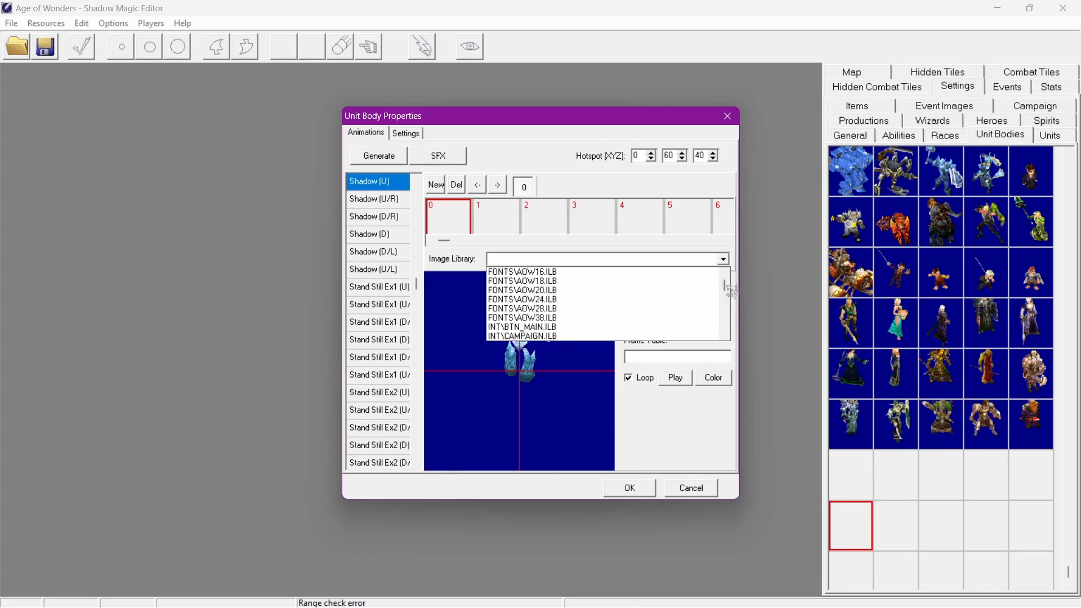
left_click_drag(732, 291, 735, 314)
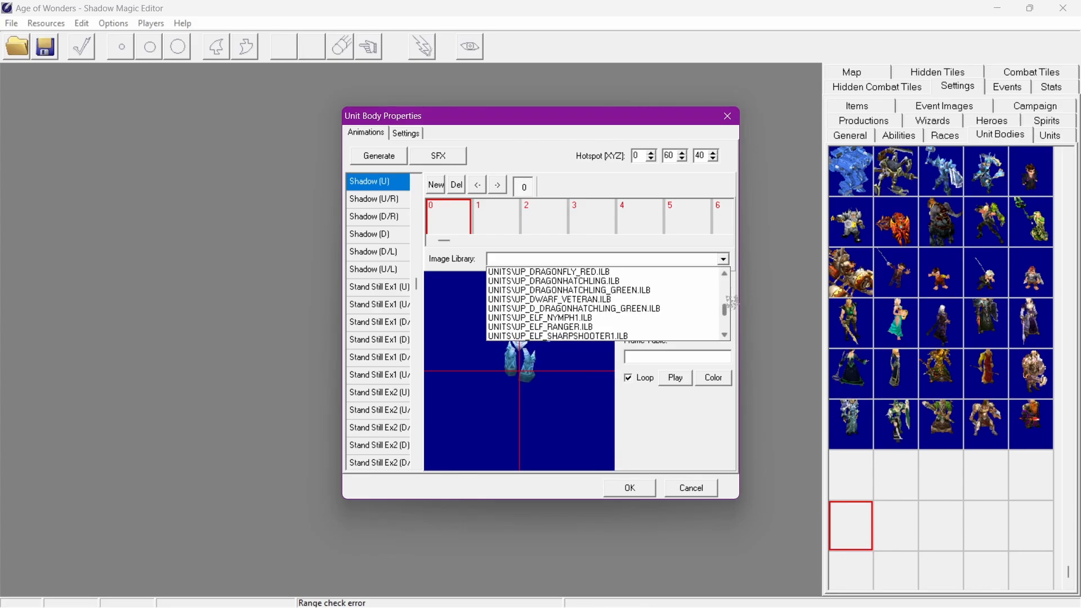
scroll(732, 303, "up", 12)
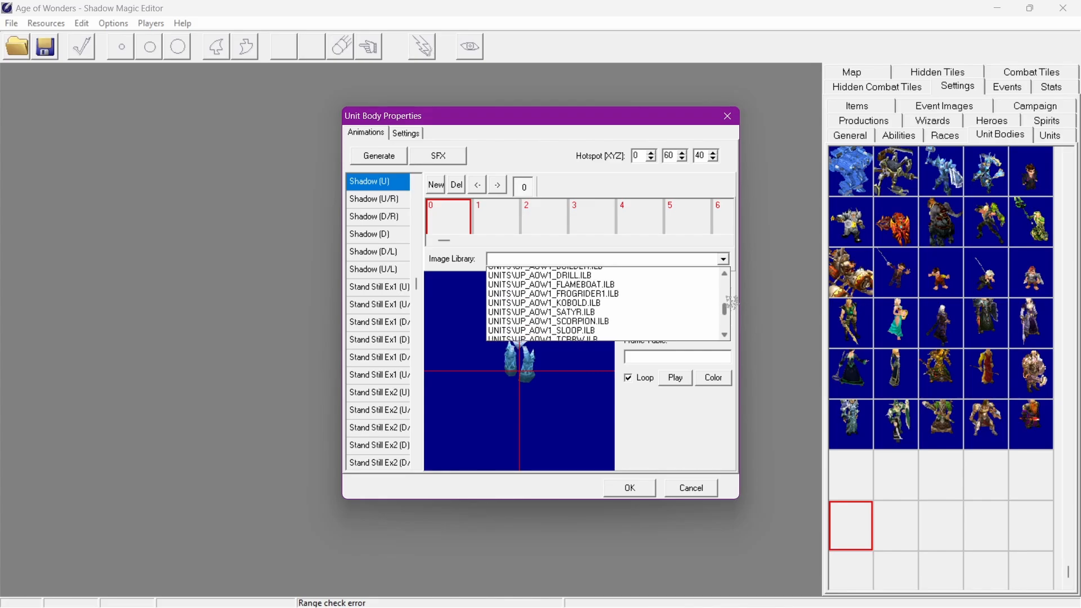
scroll(732, 303, "up", 4)
scroll(656, 309, "down", 1)
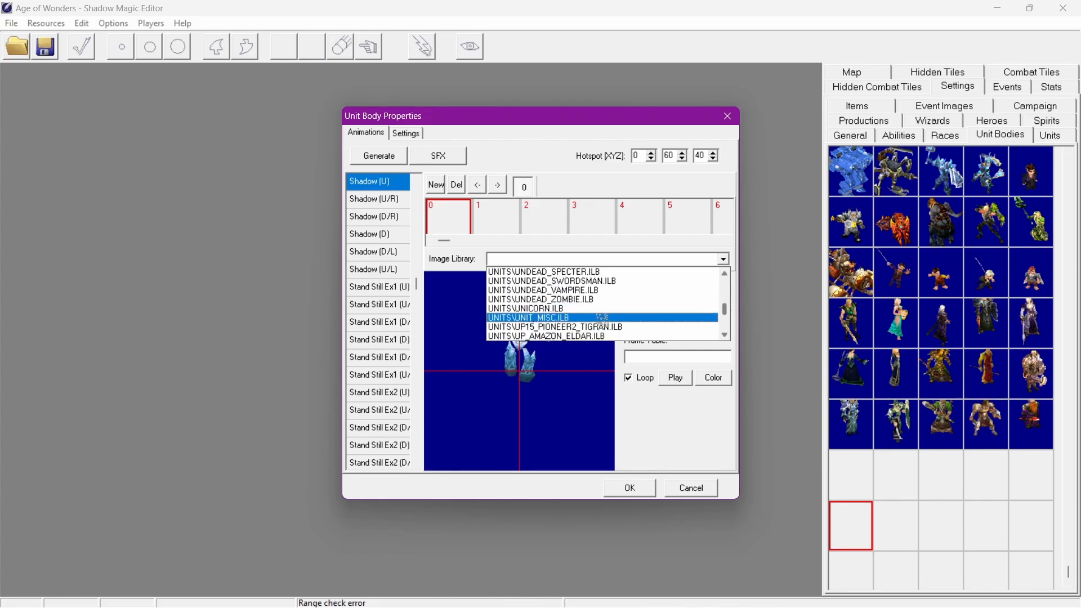
left_click(589, 319)
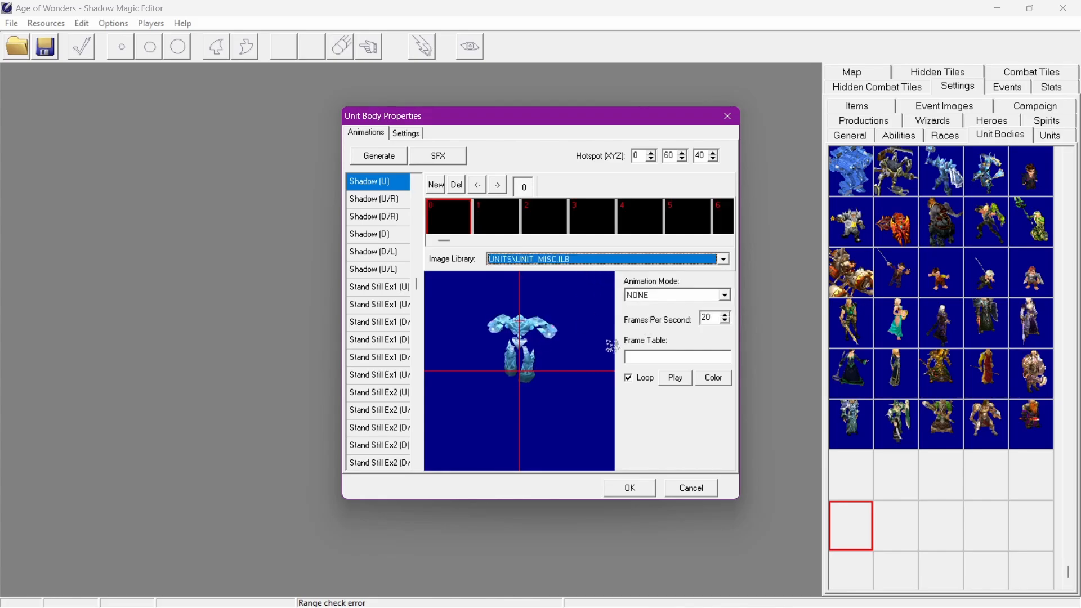
left_click(662, 358)
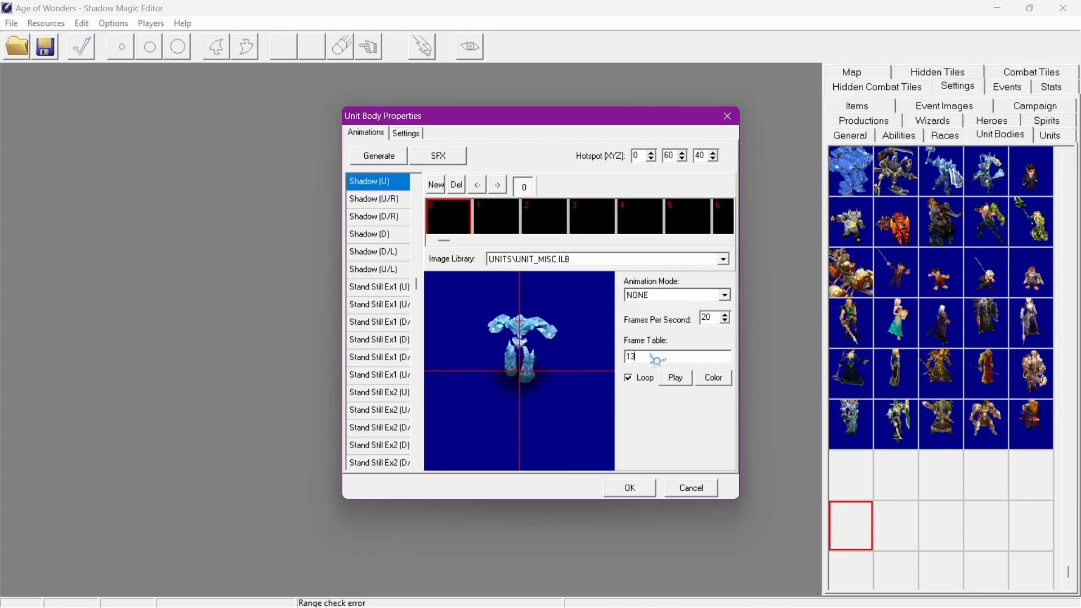
type("6")
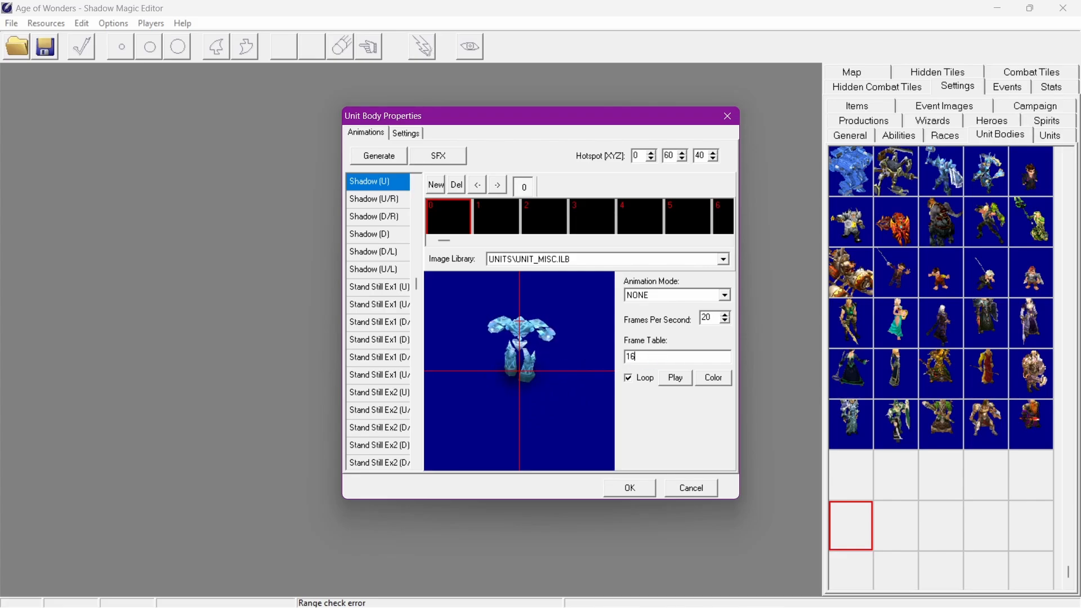
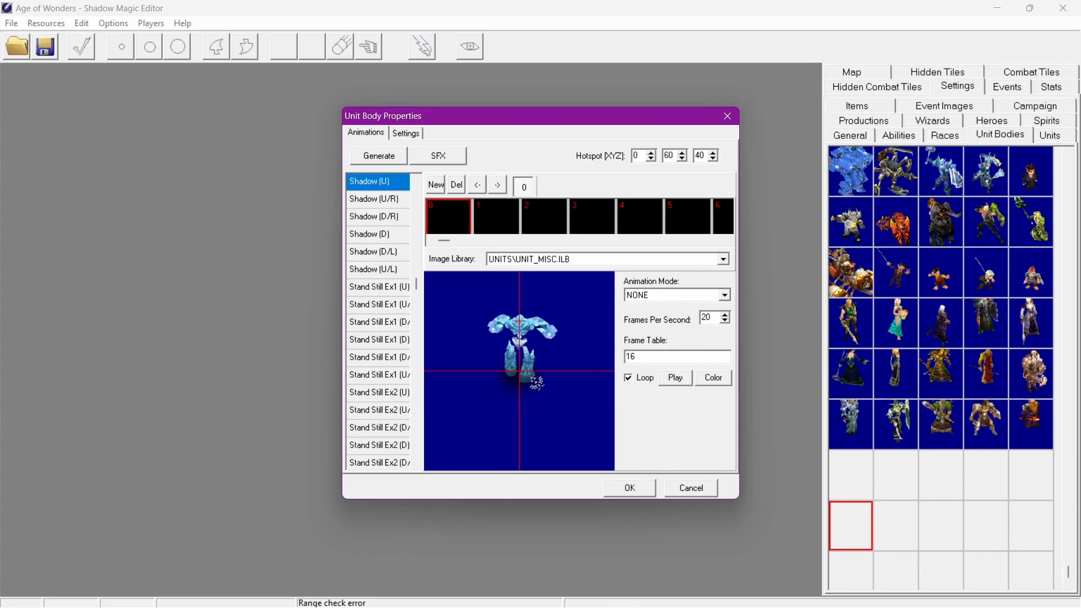
Add a new animation to Shadow (U/R) using UNITS\UNIT_MISC.ILB with frame table 16
left_click(381, 203)
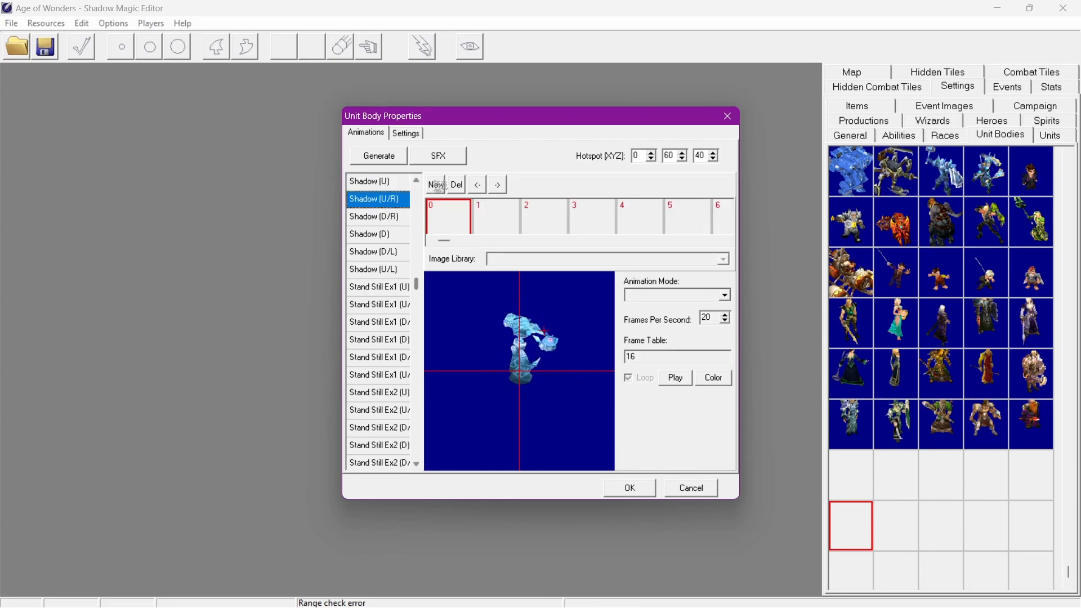
left_click(723, 259)
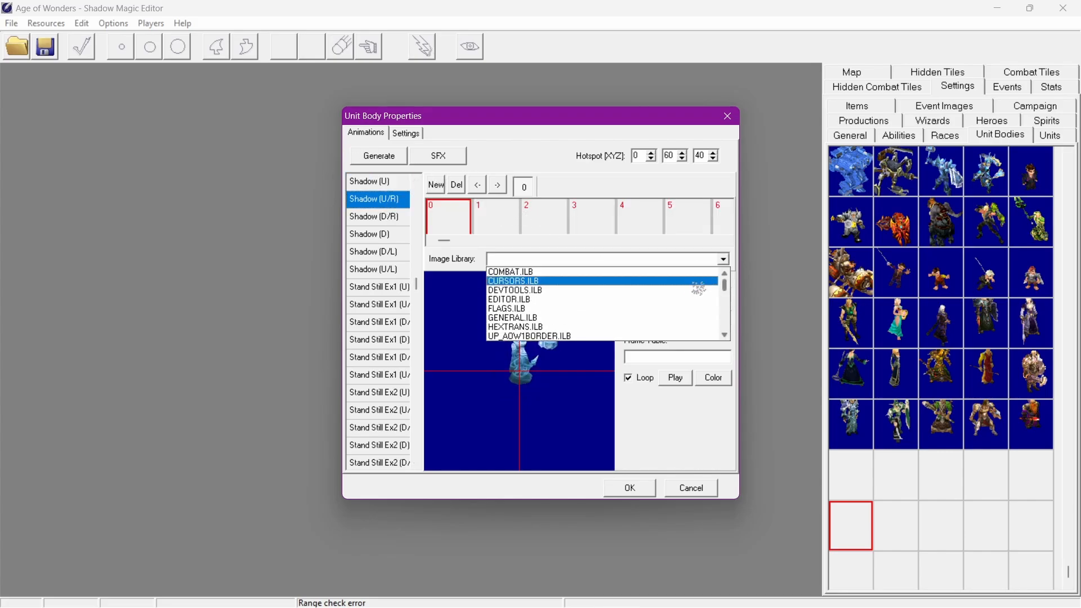
left_click_drag(727, 284, 732, 315)
left_click(628, 299)
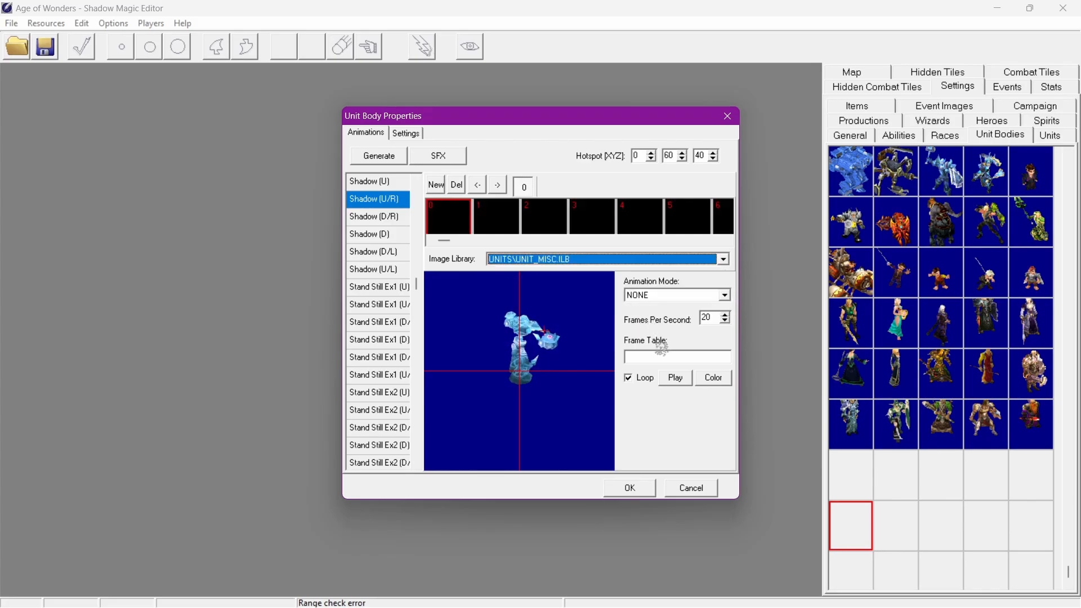
type("16")
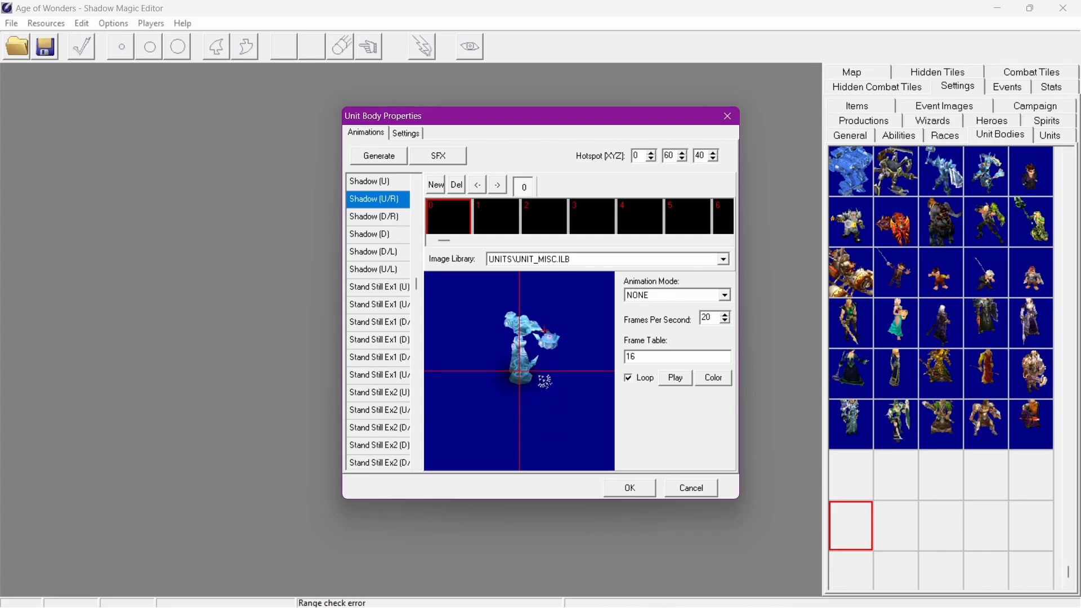
Add a new animation to Shadow (D/R) using UNITS\UNIT_MISC.ILB with frame table 16
left_click(378, 217)
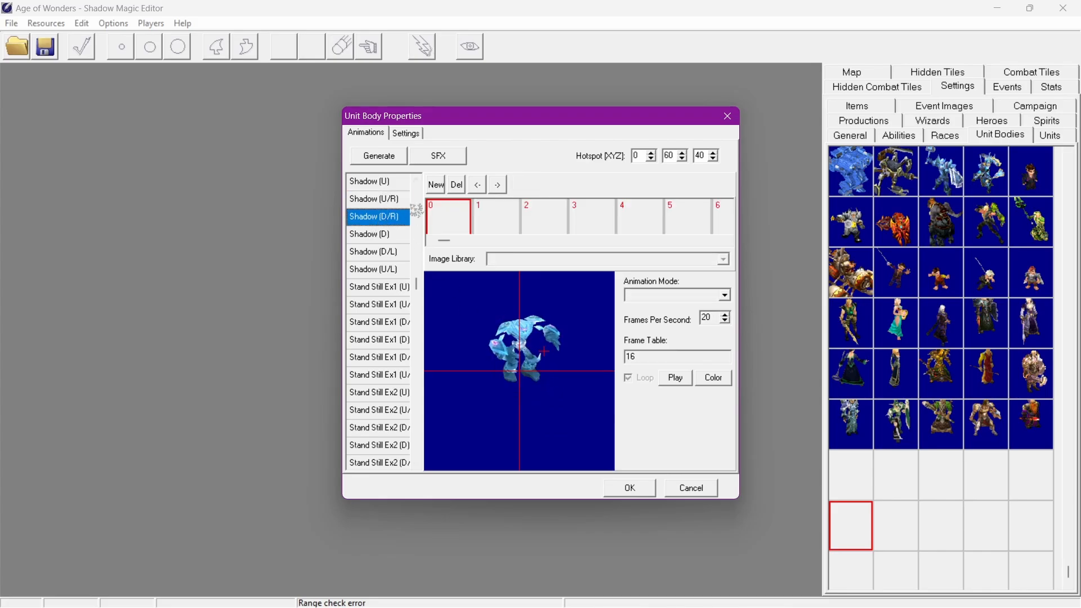
left_click(702, 260)
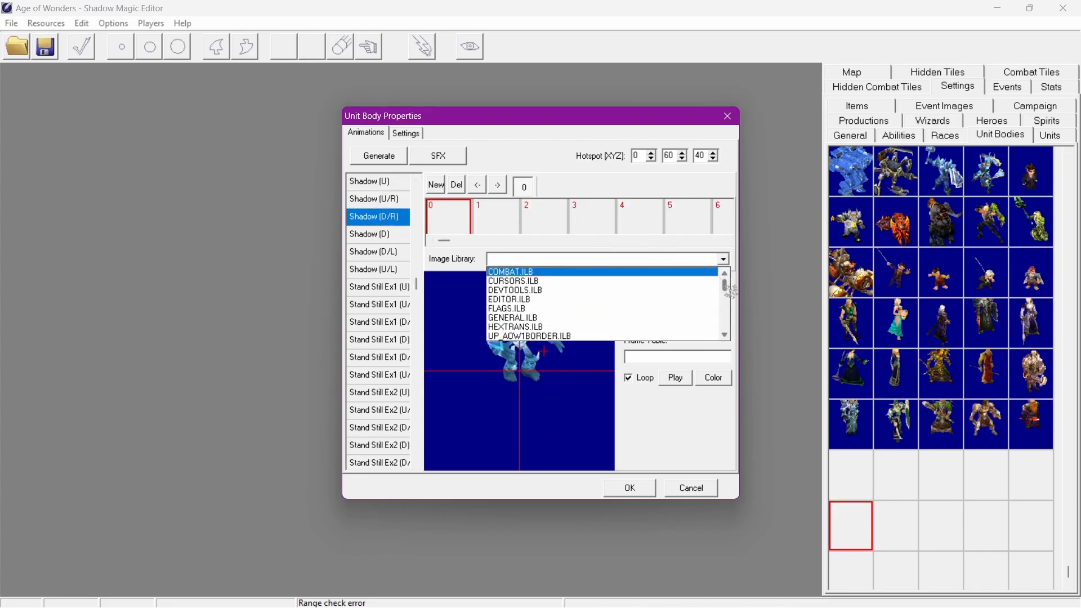
left_click_drag(726, 281, 731, 316)
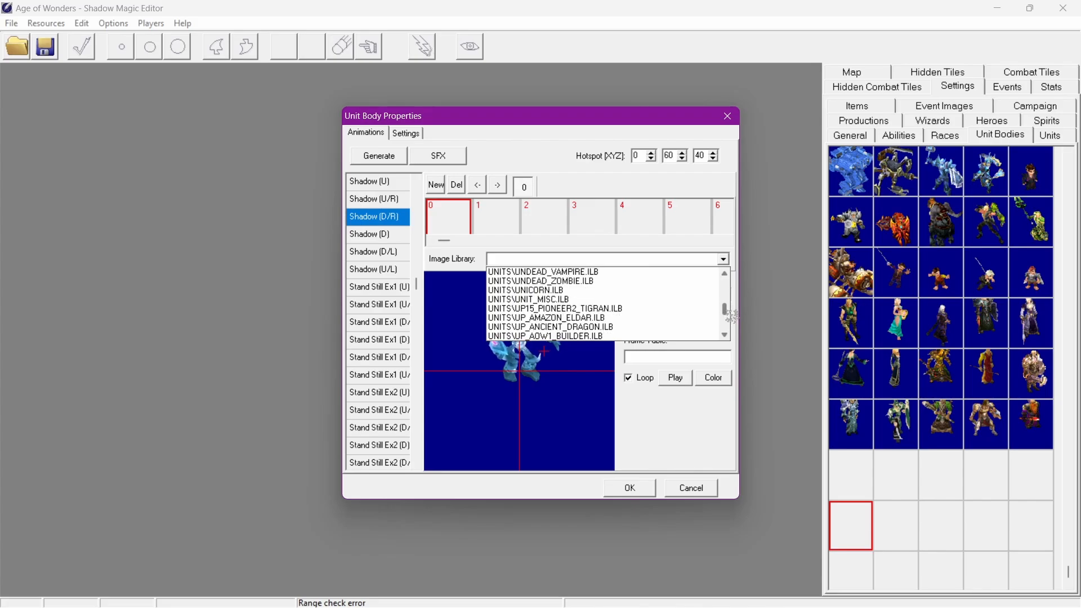
left_click(670, 304)
left_click(653, 357)
type("16")
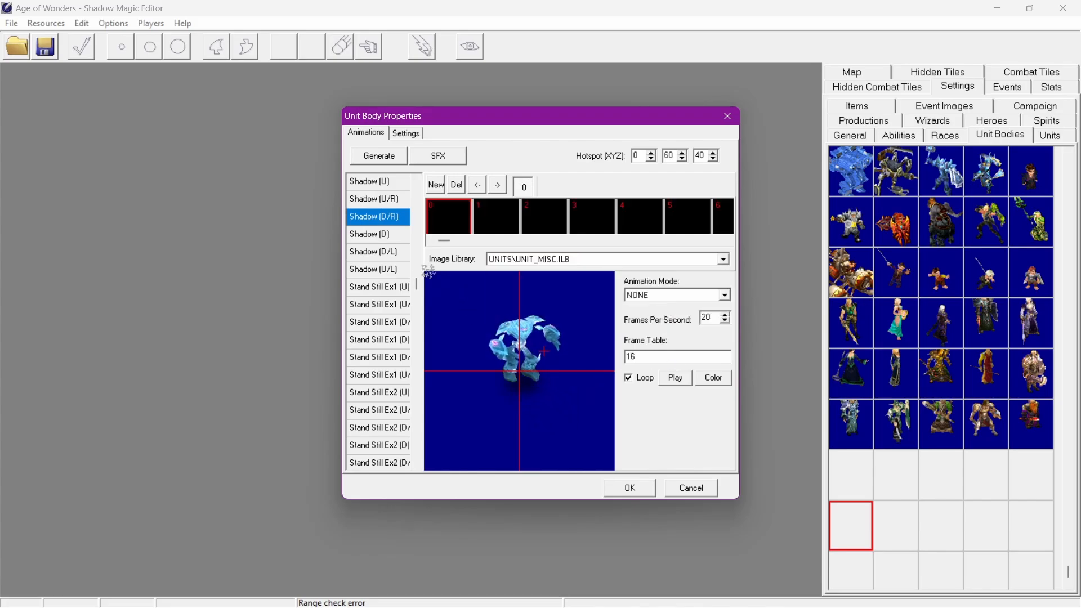
Add a new animation to Shadow (D) using UNITS\UNIT_MISC.ILB with frame table 16
left_click(385, 235)
left_click(724, 260)
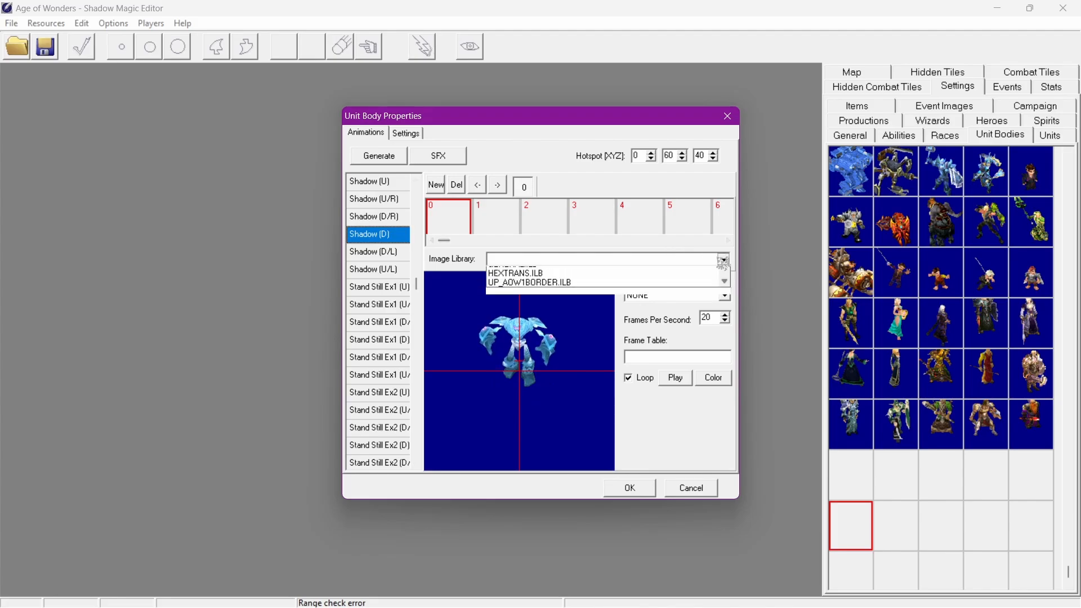
left_click_drag(729, 290, 731, 335)
left_click(619, 308)
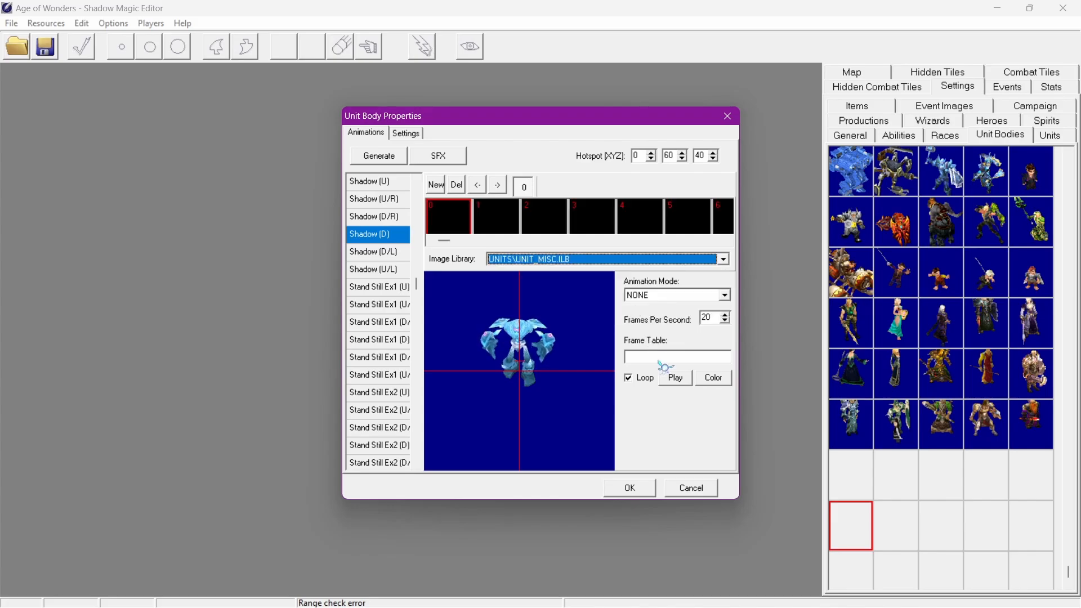
left_click(648, 358)
type("16")
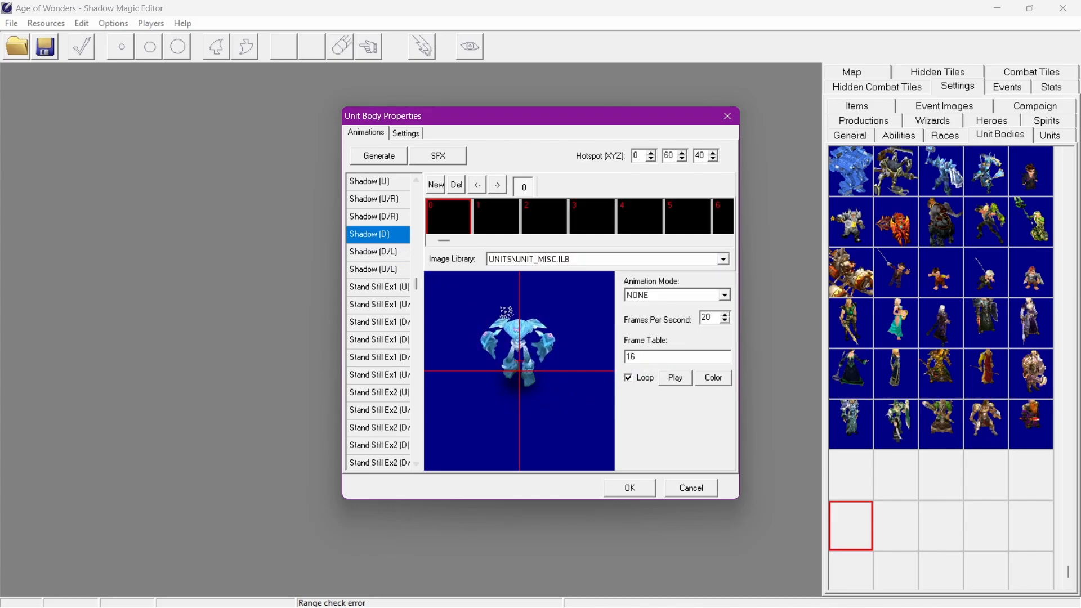
Add a new animation to Shadow (D/L) using UNITS\UNIT_MISC.ILB with frame table 16
left_click(374, 252)
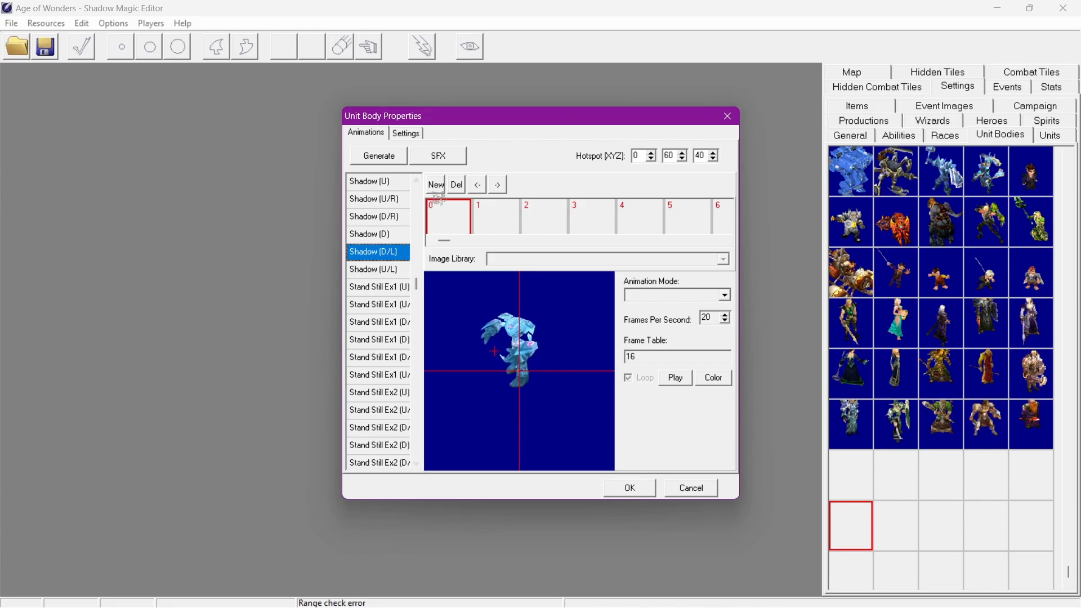
left_click(723, 259)
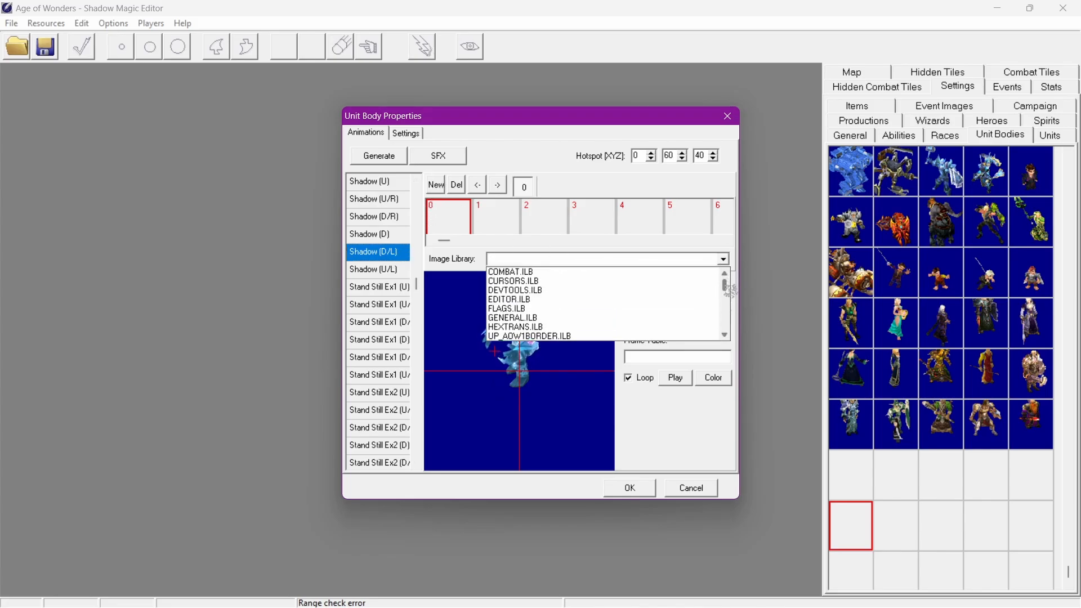
scroll(729, 304, "down", 10)
scroll(730, 328, "down", 10)
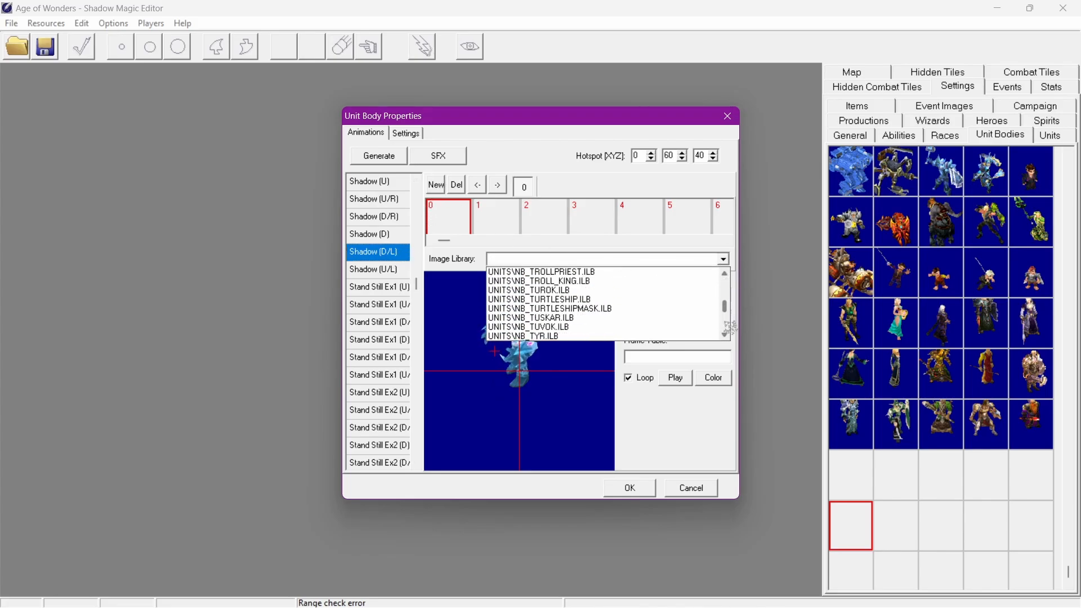
scroll(731, 328, "down", 10)
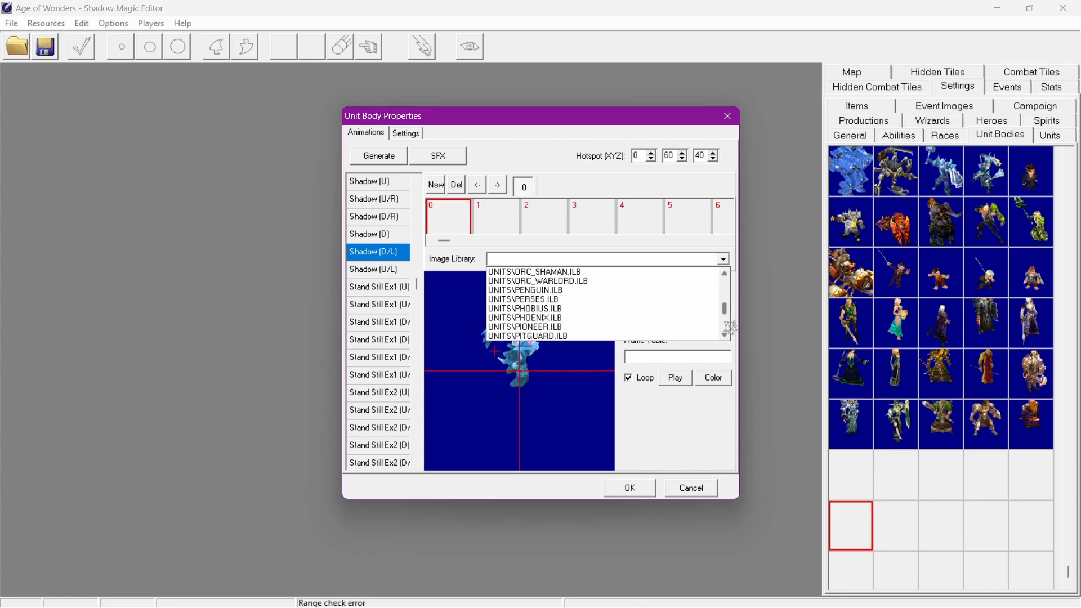
scroll(730, 328, "down", 10)
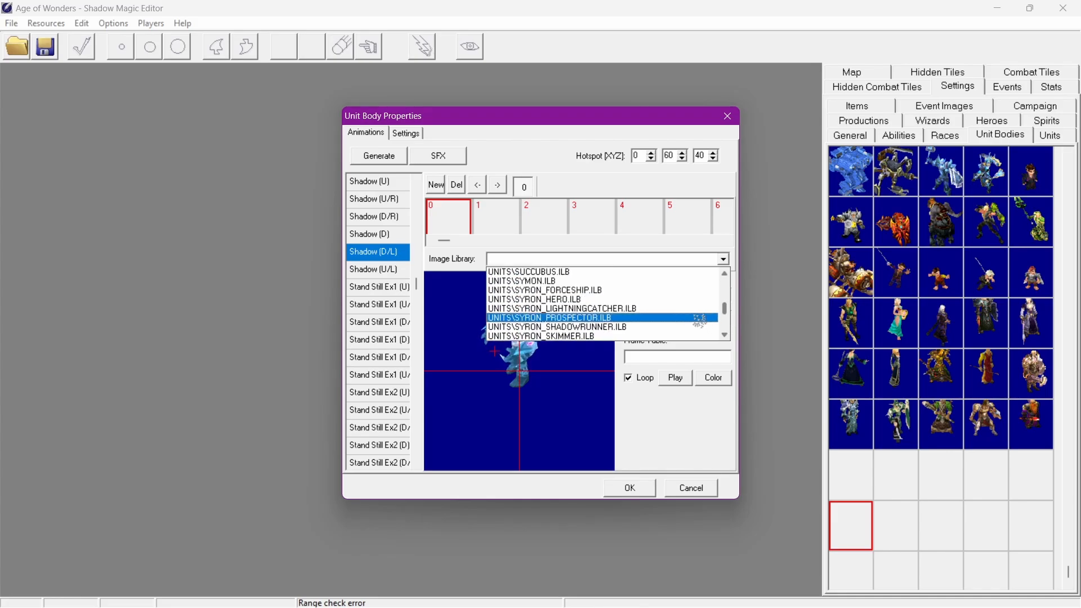
scroll(694, 316, "down", 9)
scroll(669, 313, "up", 2)
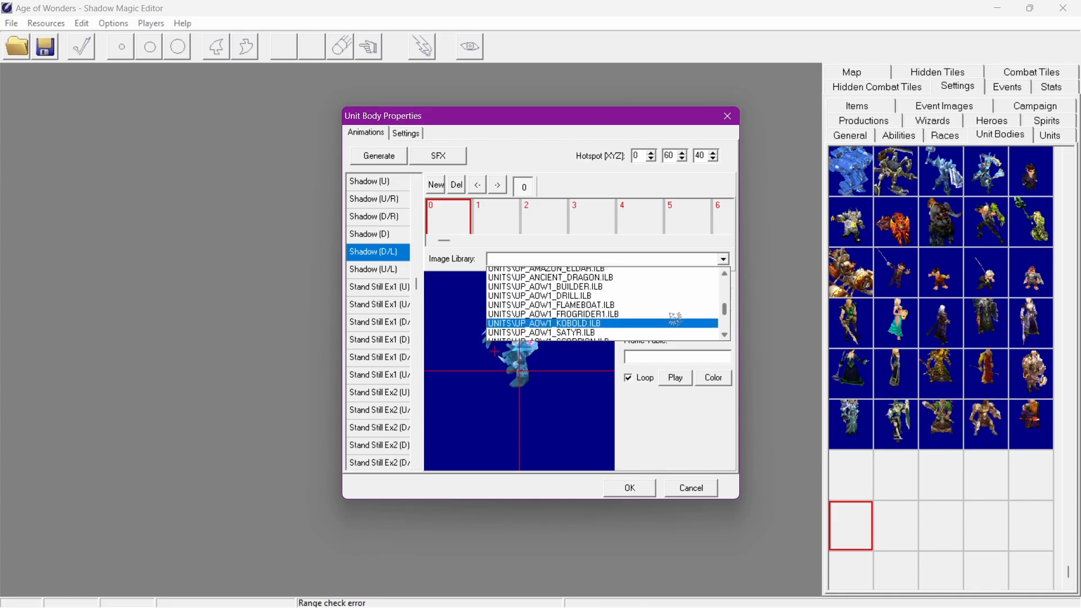
left_click(620, 291)
left_click(655, 358)
type("16")
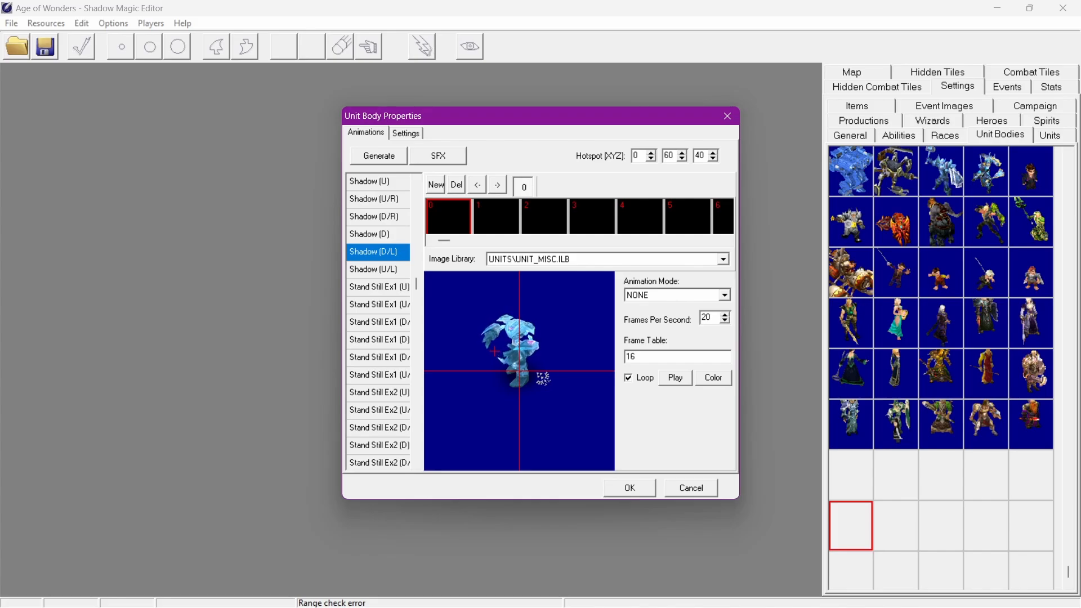
Add a new animation to Shadow (U/L) using UNITS\UNIT_MISC.ILB with frame table 16
left_click(378, 269)
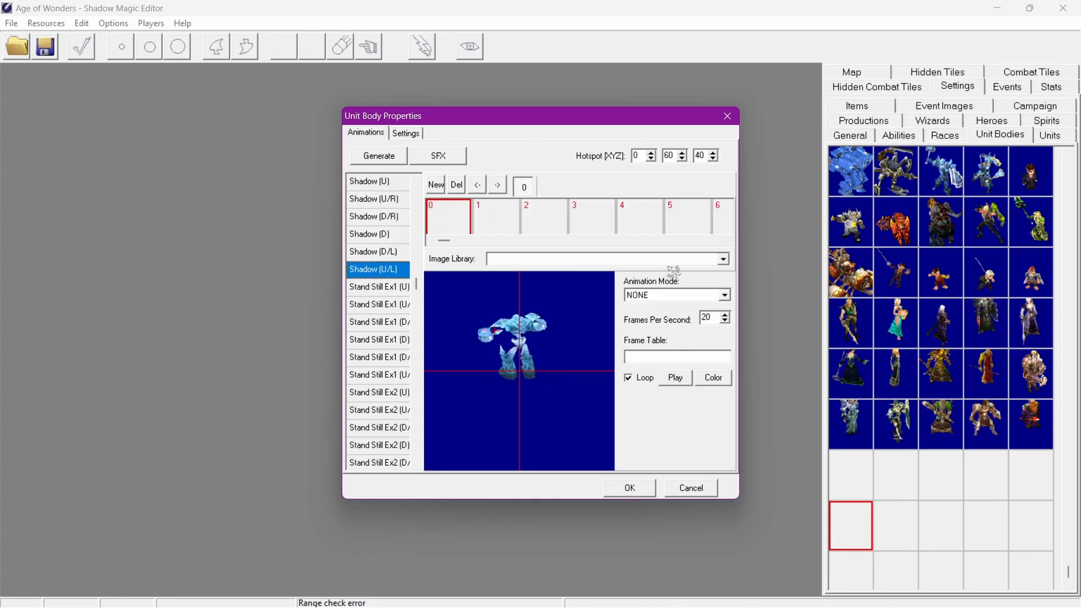
left_click(687, 261)
left_click_drag(725, 286, 727, 309)
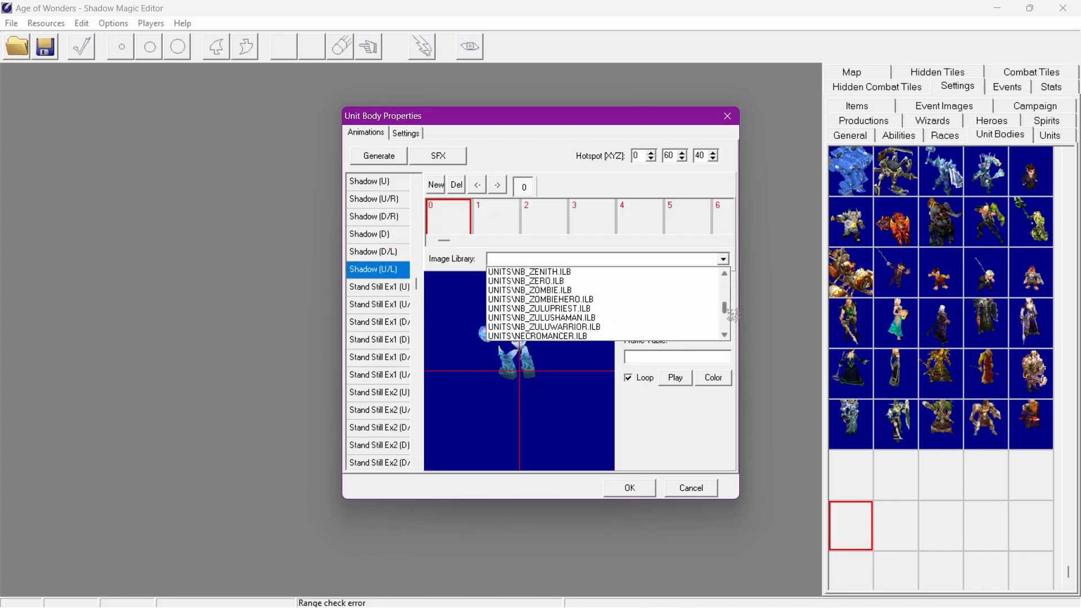
scroll(727, 324, "down", 20)
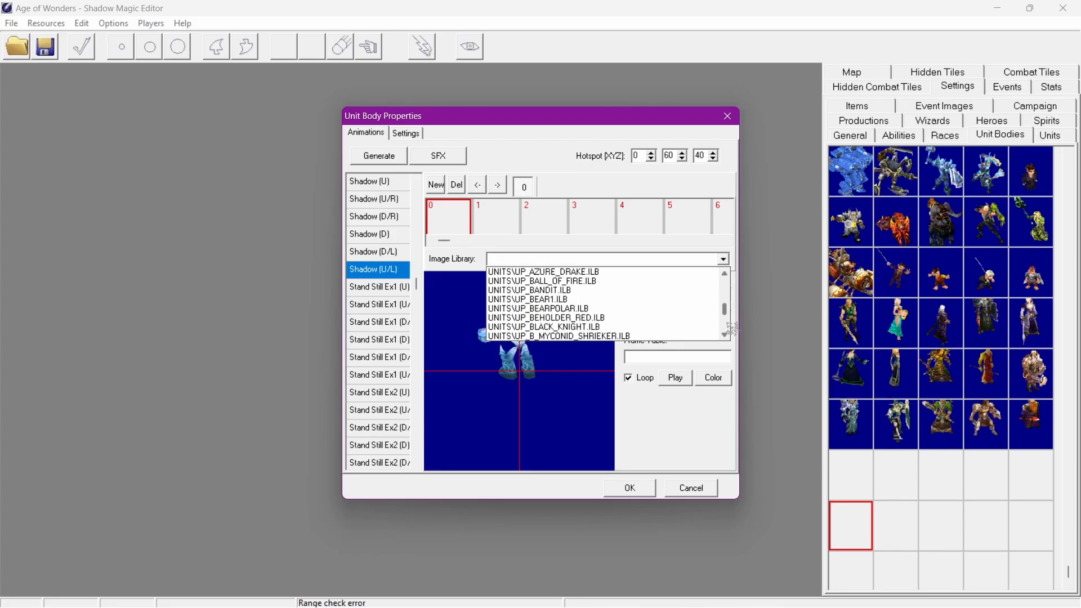
scroll(732, 294, "up", 12)
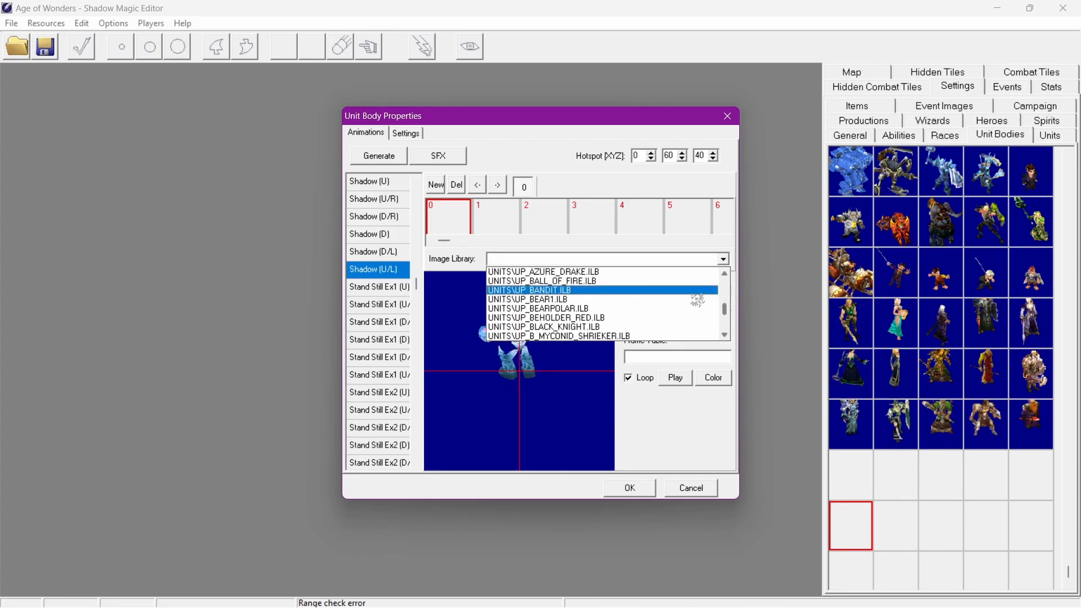
scroll(651, 309, "up", 5)
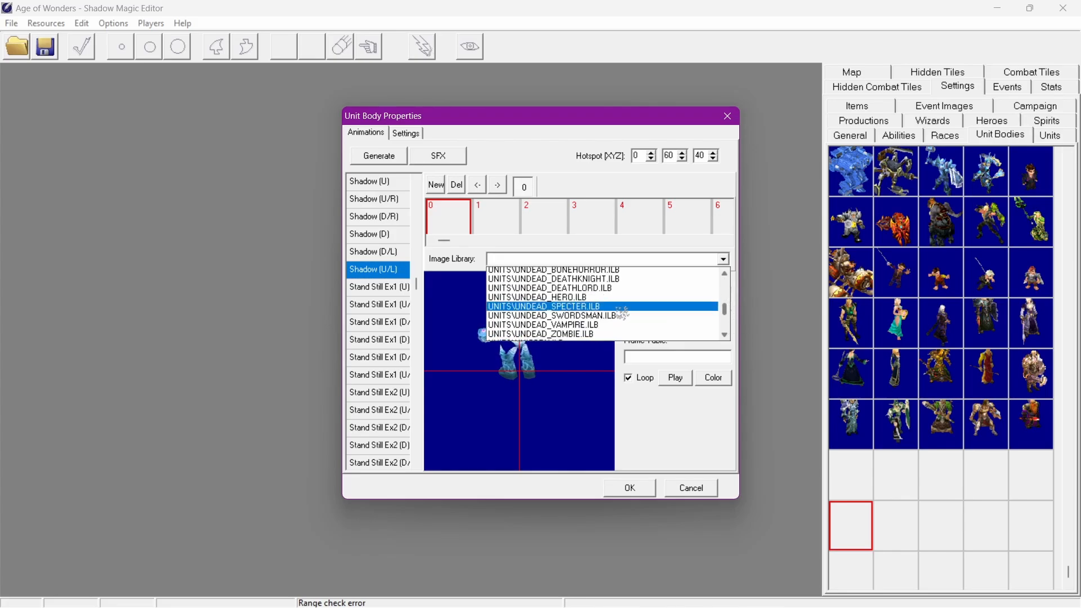
left_click(579, 328)
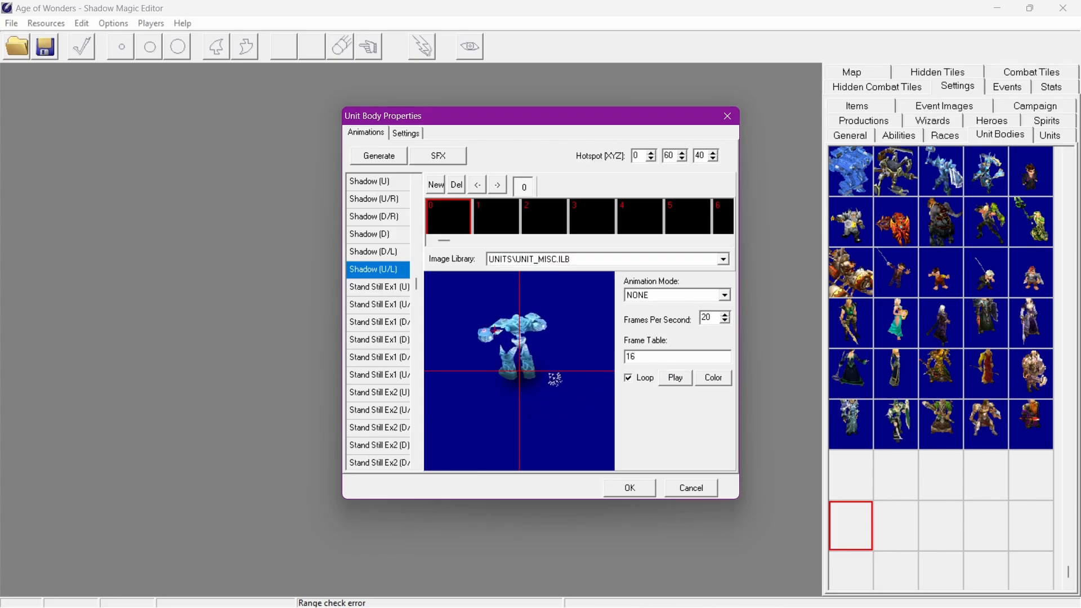
Review the shadow placement under the golem for each direction from Shadow (U) through Shadow (U/L)
left_click(391, 183)
left_click(392, 200)
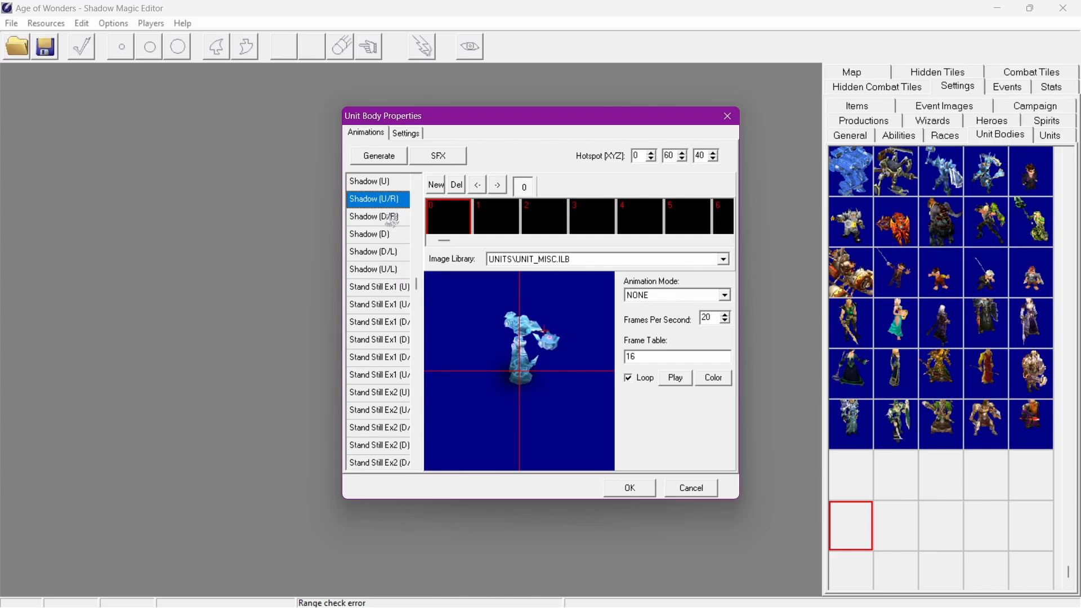
left_click(392, 218)
left_click(391, 237)
left_click(391, 252)
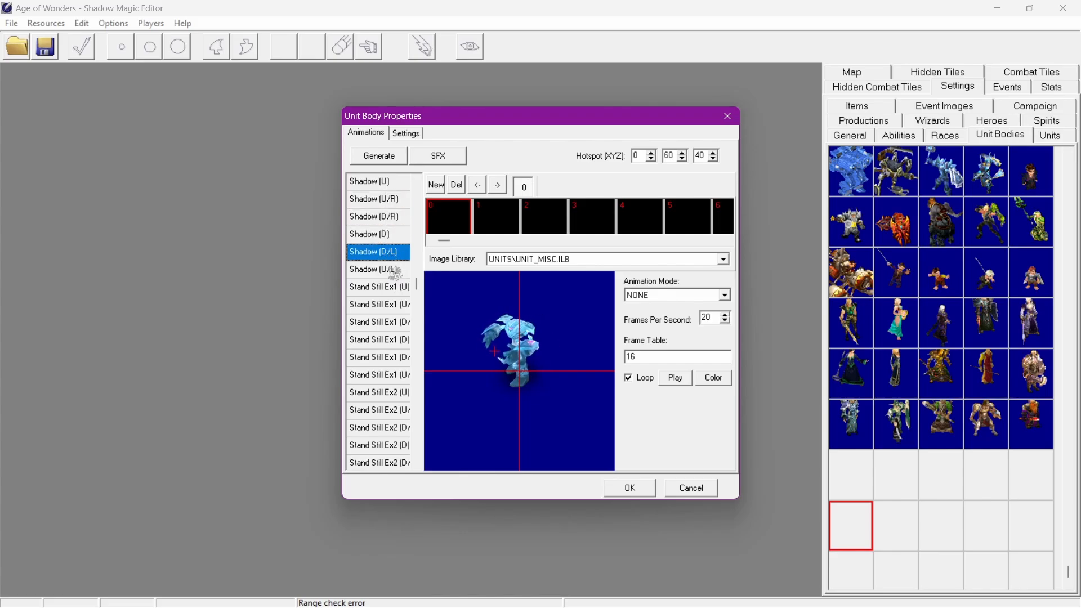
left_click(394, 270)
left_click(394, 258)
left_click(389, 270)
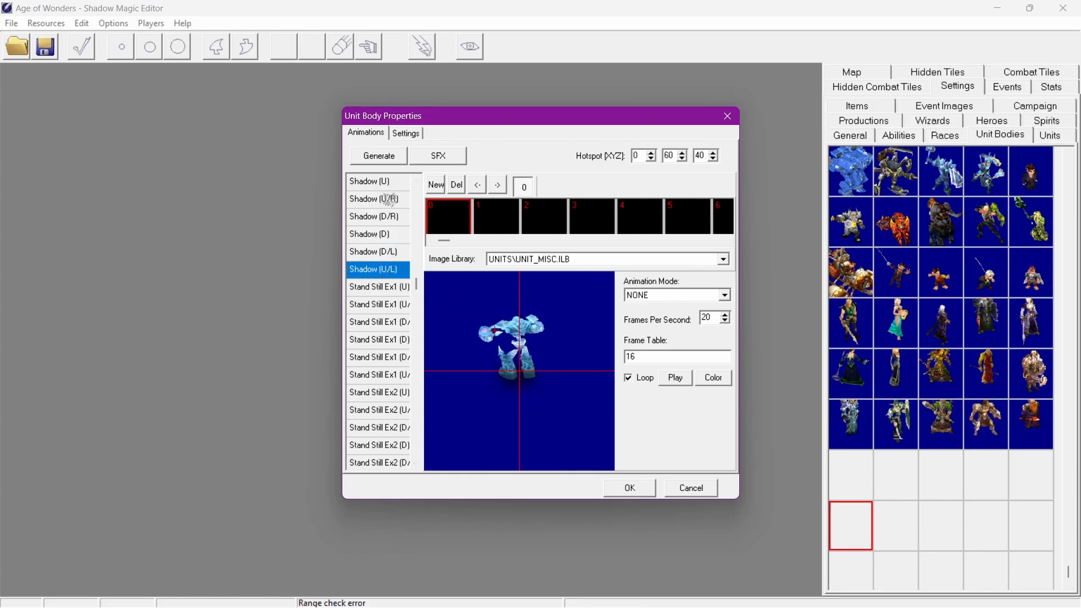
Review the Arcane Golem's Stand Still, Move and Attack animations in the preview, including their down-right directions
left_click(390, 185)
scroll(395, 190, "down", 6)
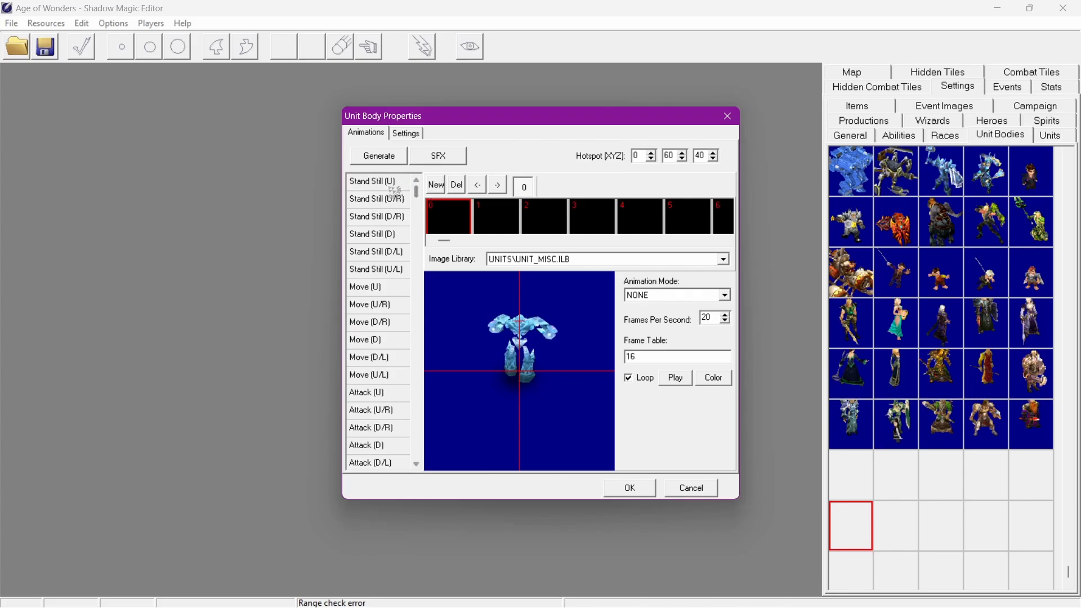
left_click(394, 188)
left_click(393, 203)
left_click(390, 224)
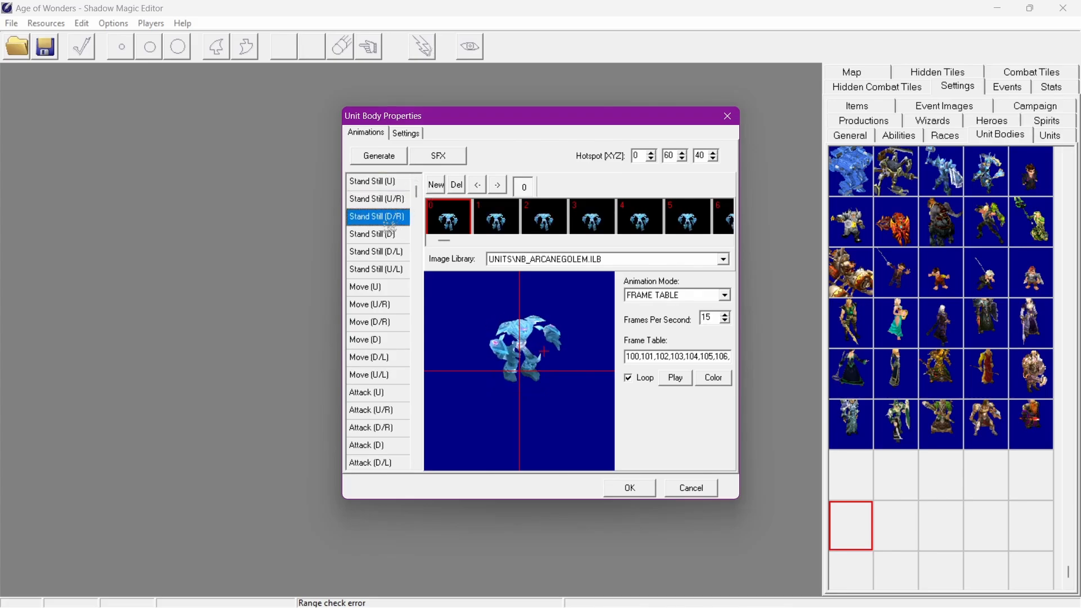
left_click(385, 288)
left_click(386, 305)
left_click(384, 324)
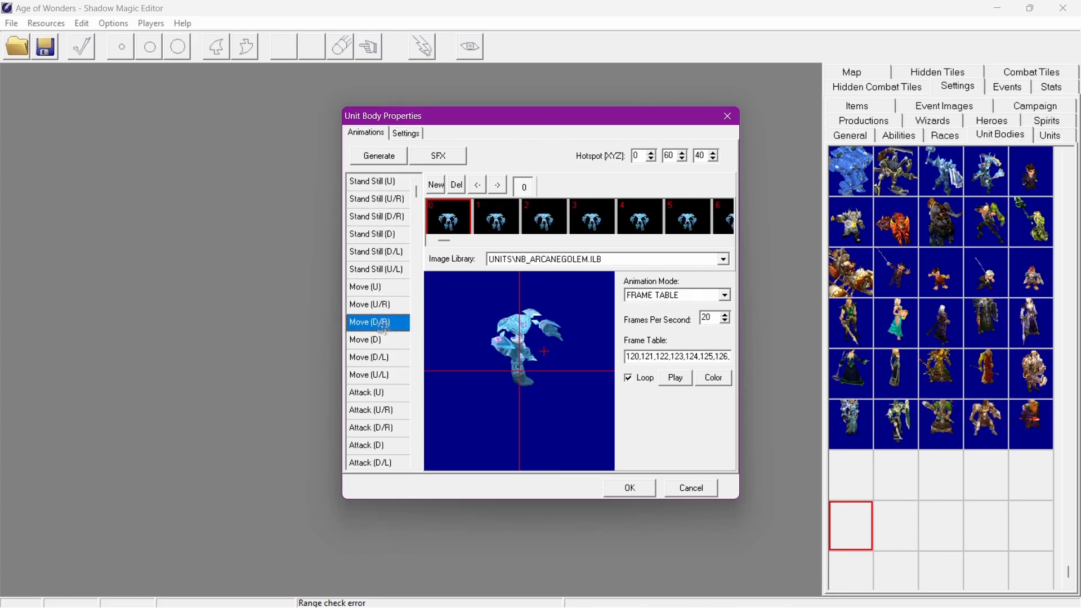
left_click(385, 430)
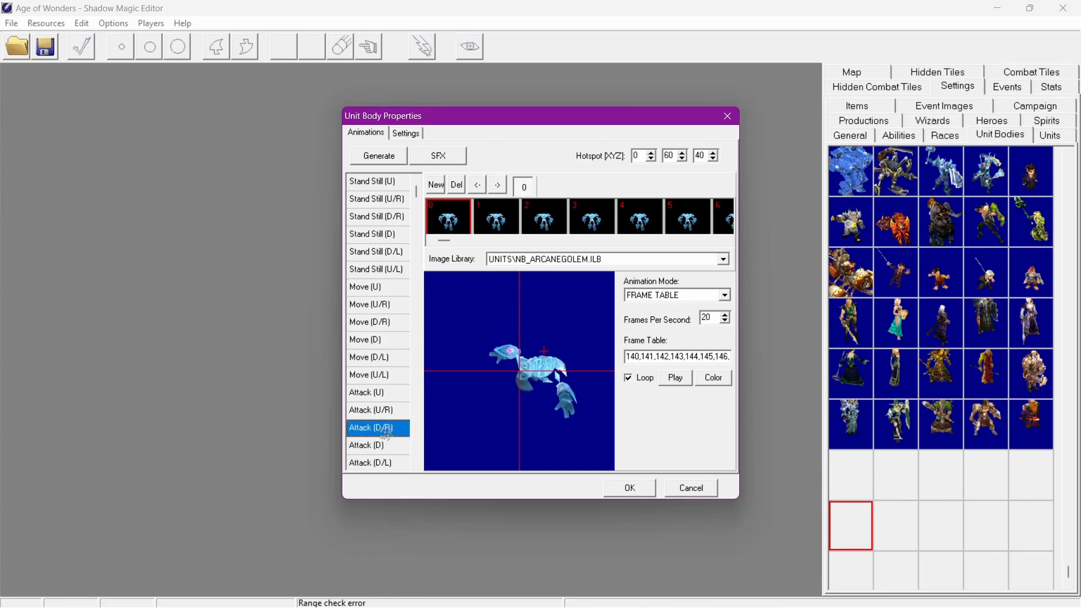
Review the Hit (D/R), Dead (D/R), Special (D/R) and Special (D) animations of the golem
left_click(417, 317)
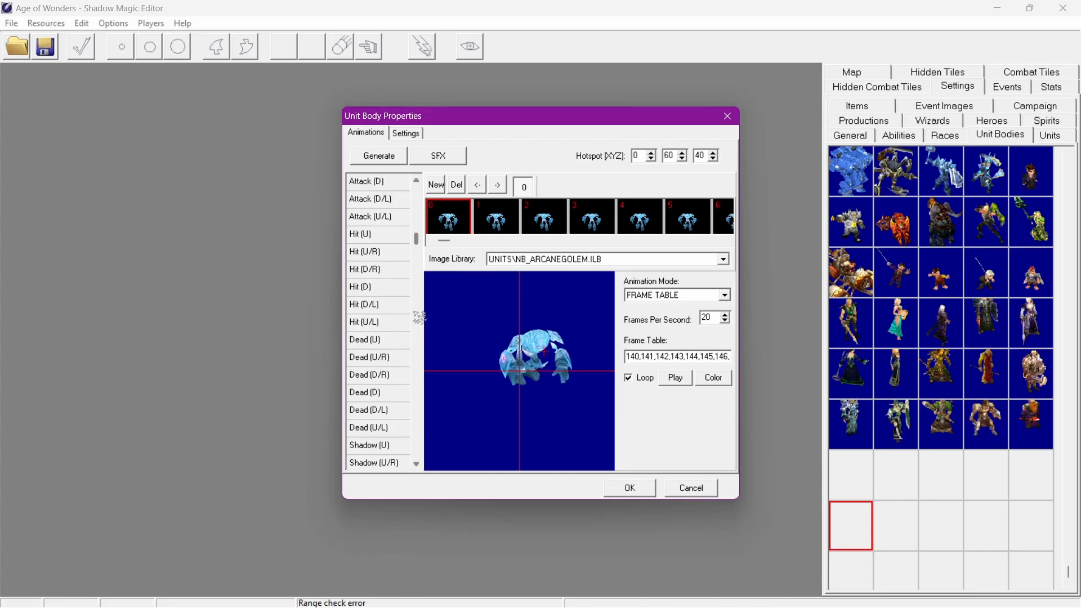
left_click(381, 273)
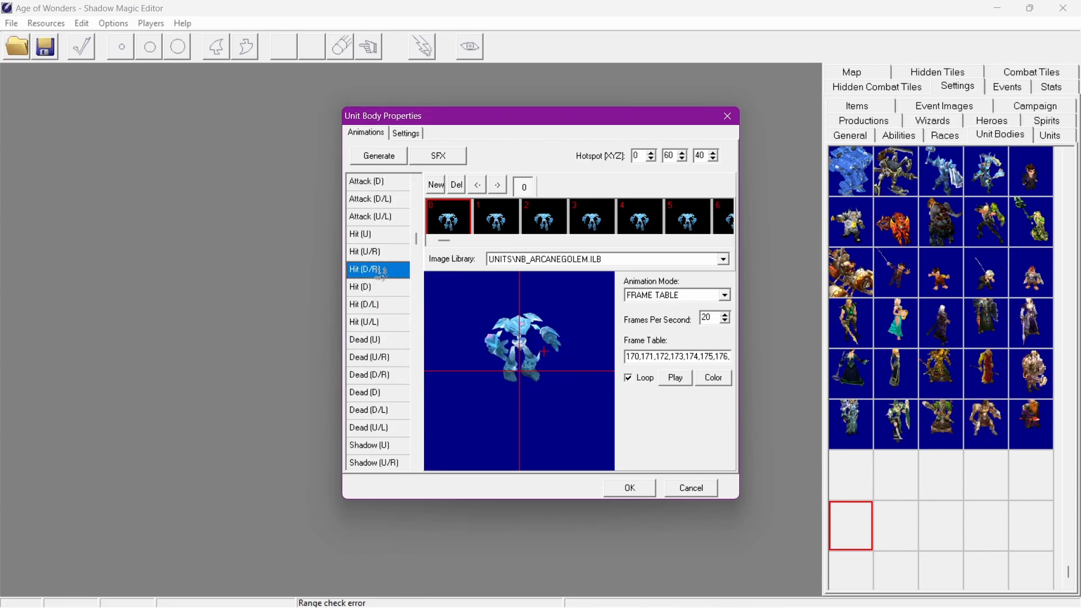
left_click(420, 284)
left_click(421, 209)
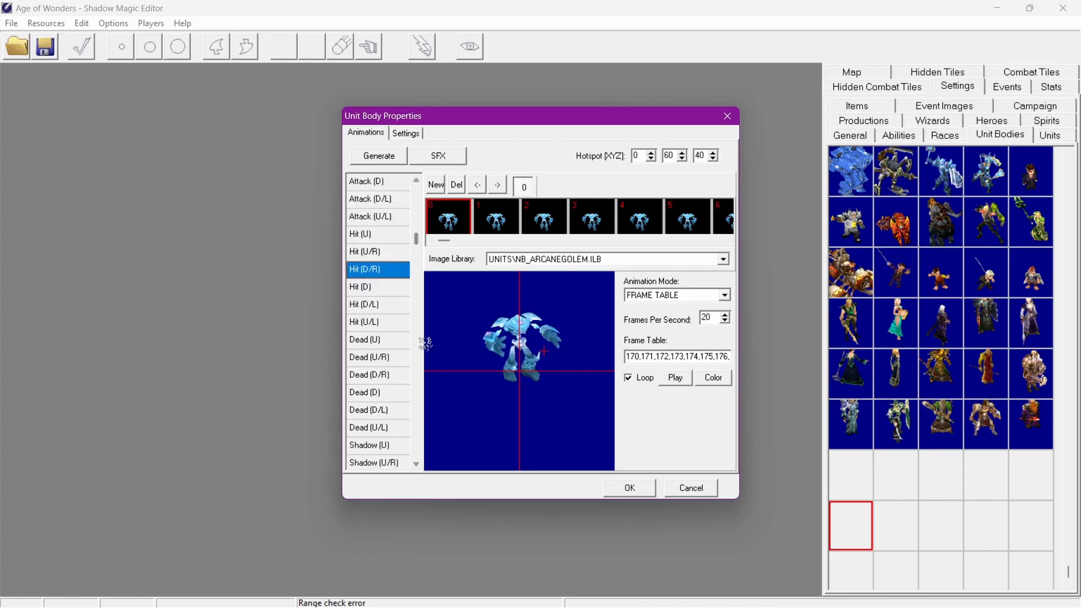
left_click(383, 374)
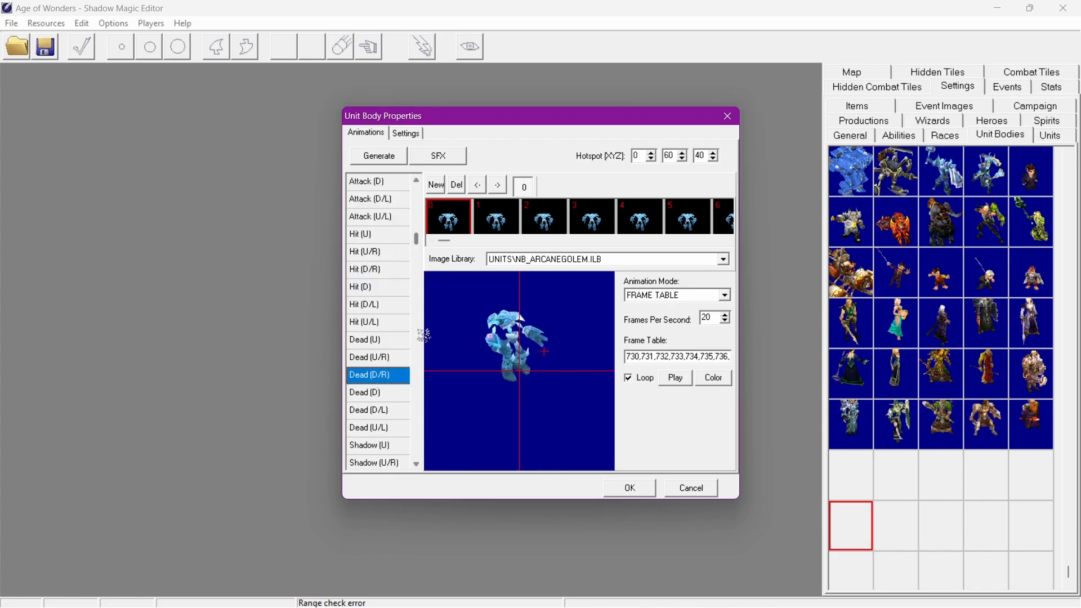
left_click(417, 337)
left_click(417, 337)
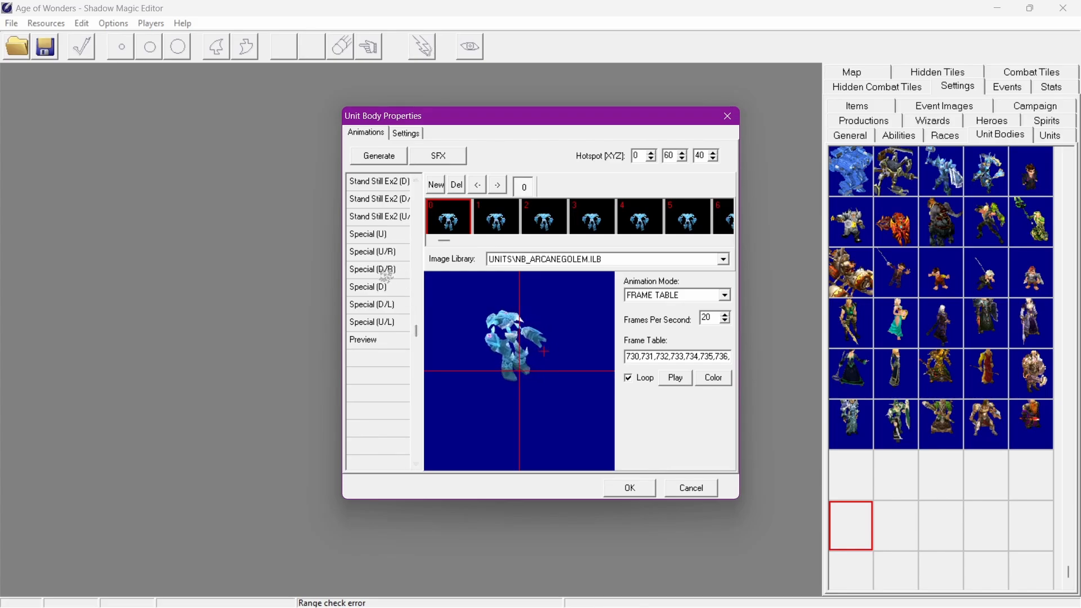
left_click(386, 272)
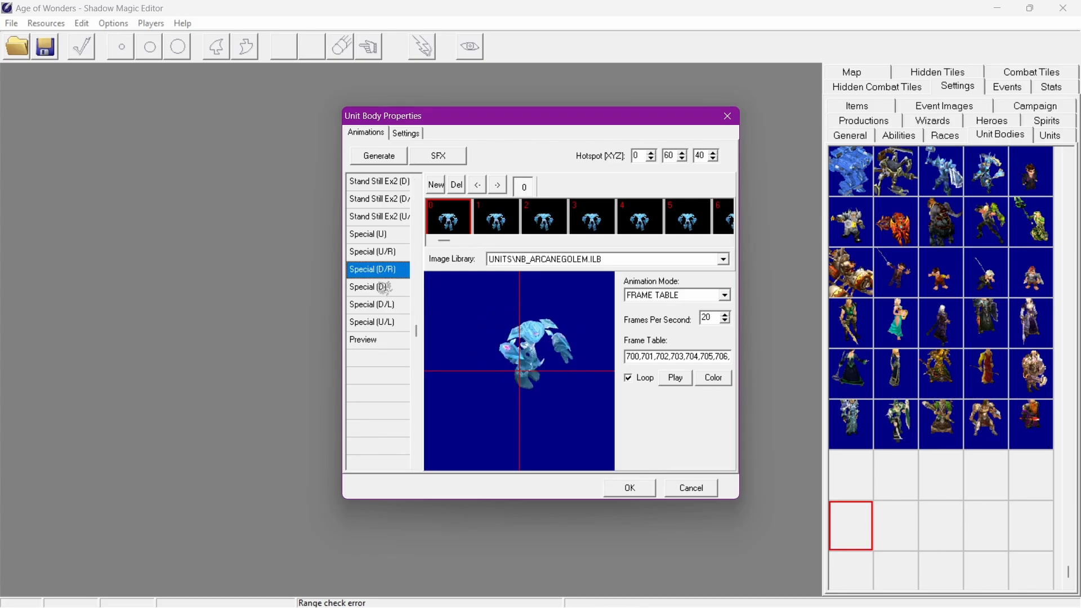
left_click(385, 291)
left_click(387, 272)
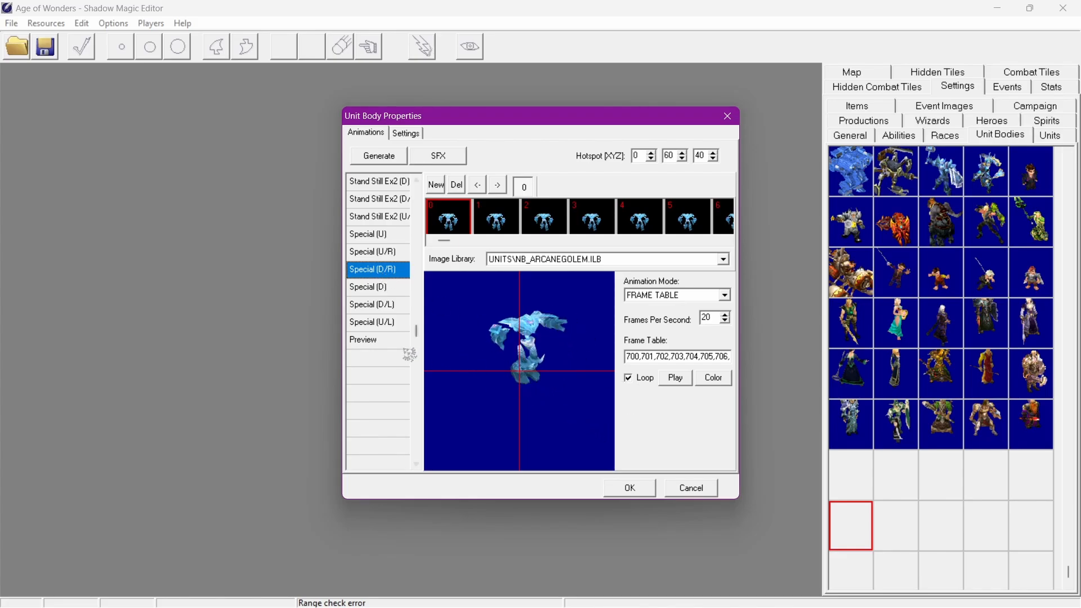
Try 60, 625 and 620 as the frame table of the Preview animation
left_click(376, 341)
left_click(649, 359)
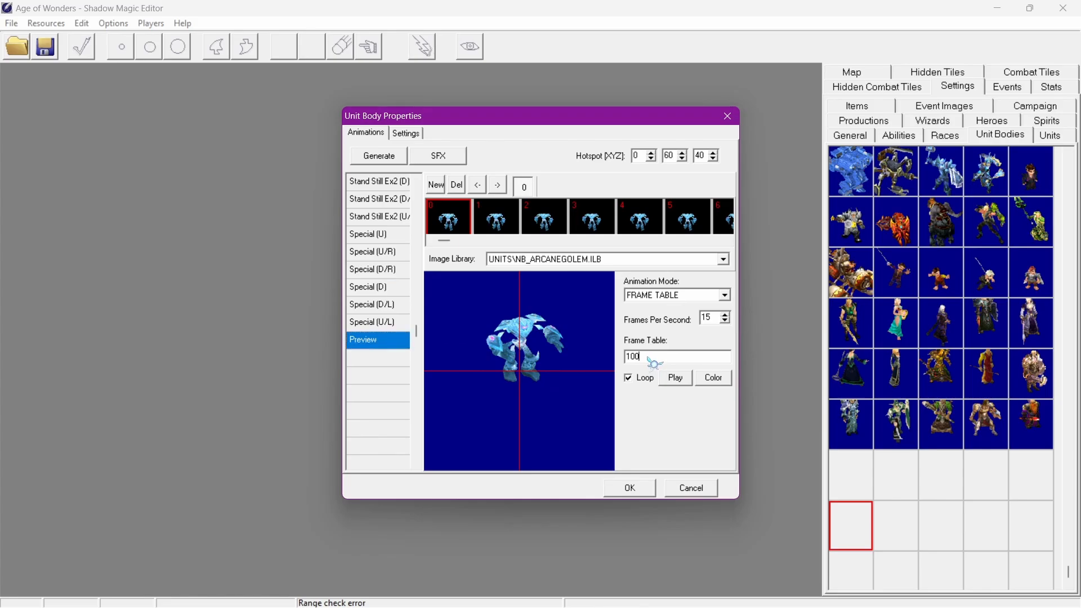
key("BackSpace")
key("BackSpace")
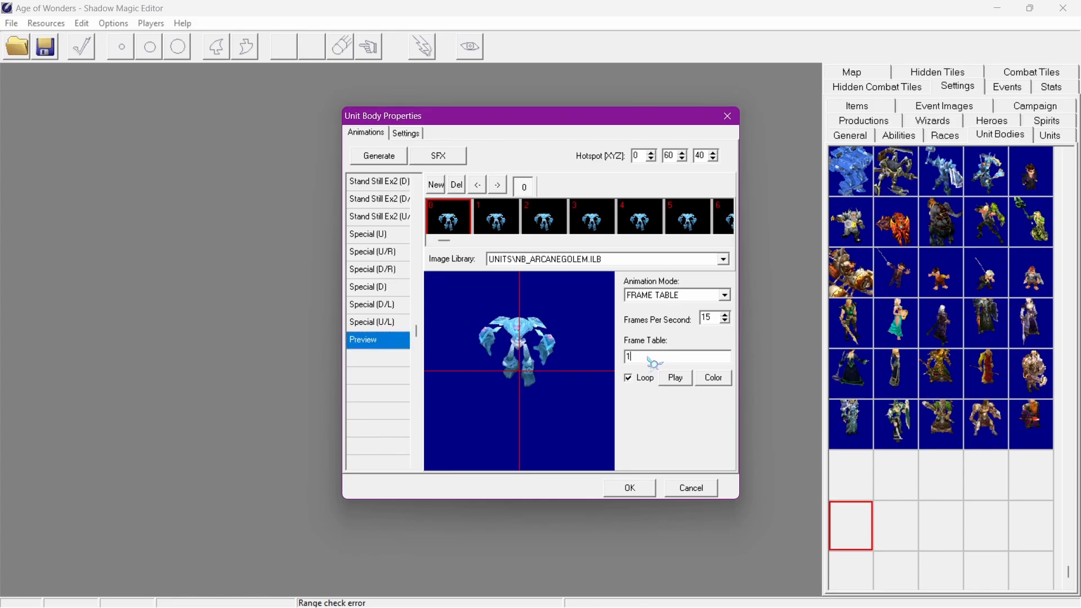
key("BackSpace")
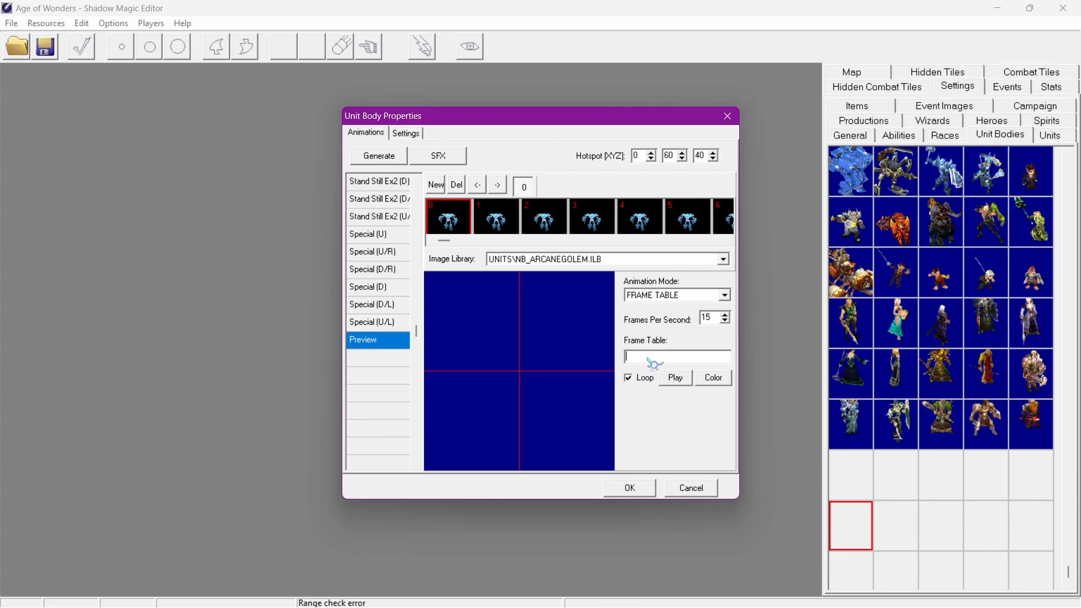
type("60")
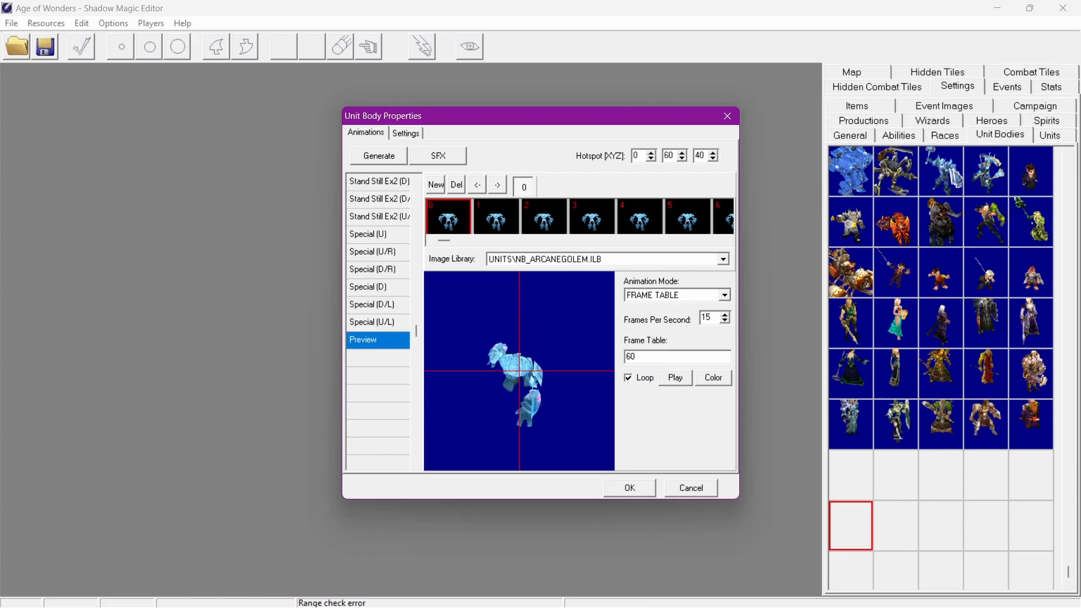
key("BackSpace")
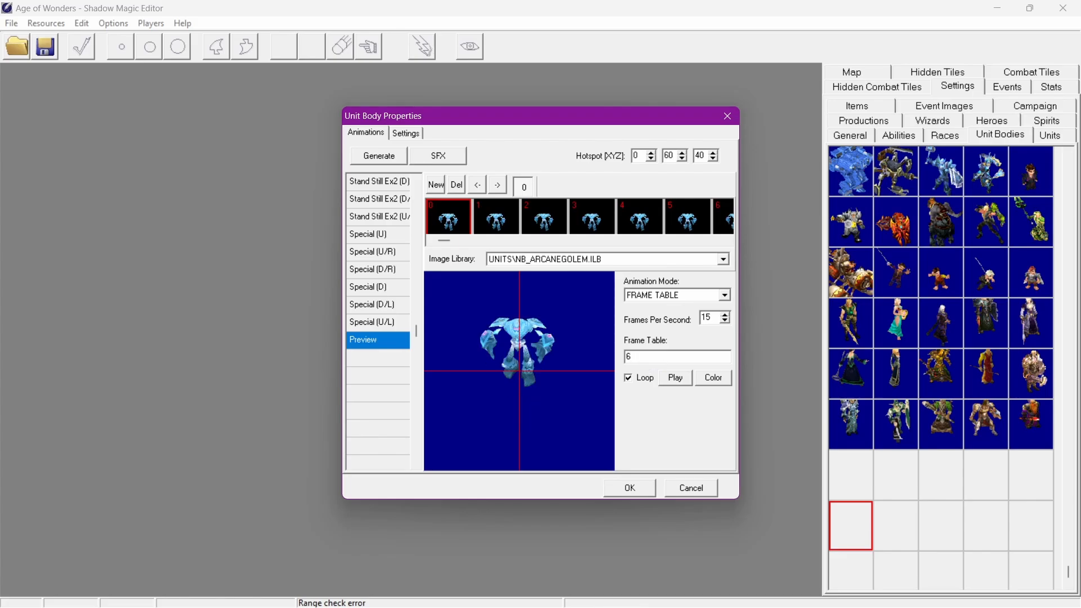
type("25")
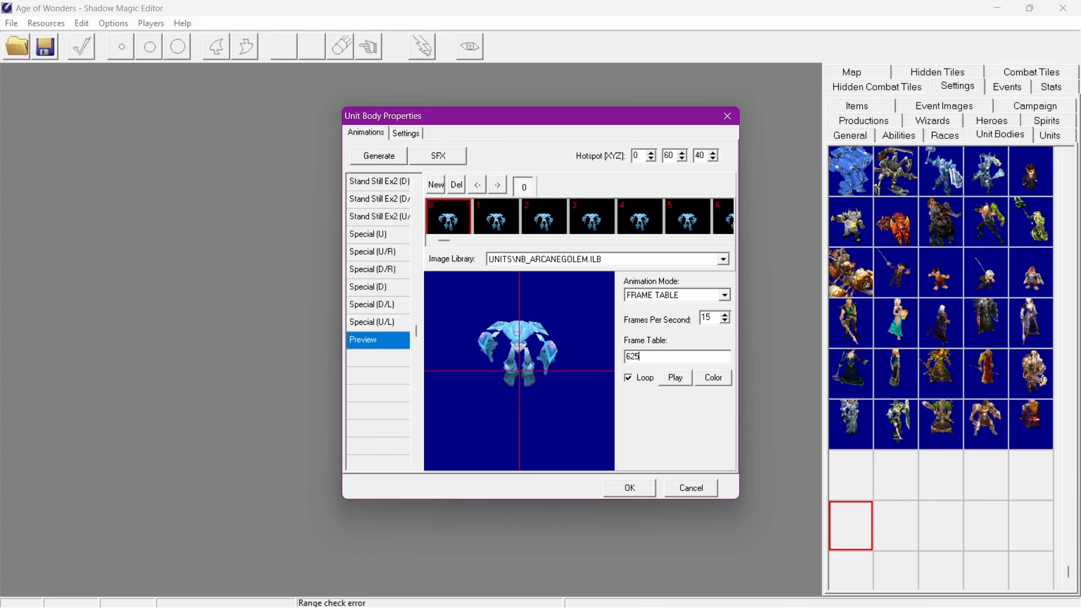
type("0")
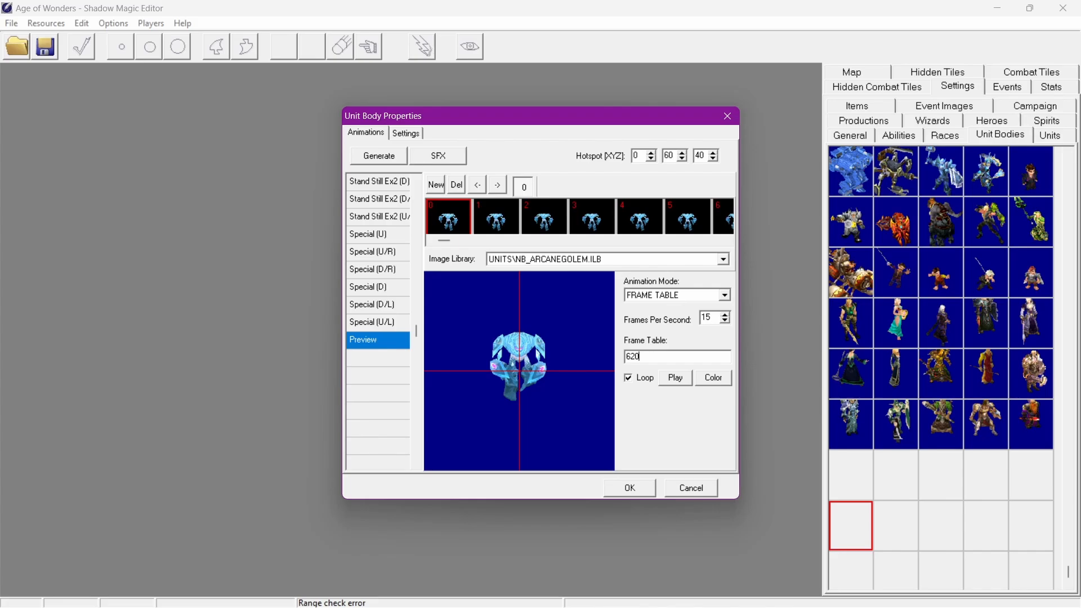
Try other single frames for the Preview animation, including 627, 623 and 620 again
key("BackSpace")
type("7")
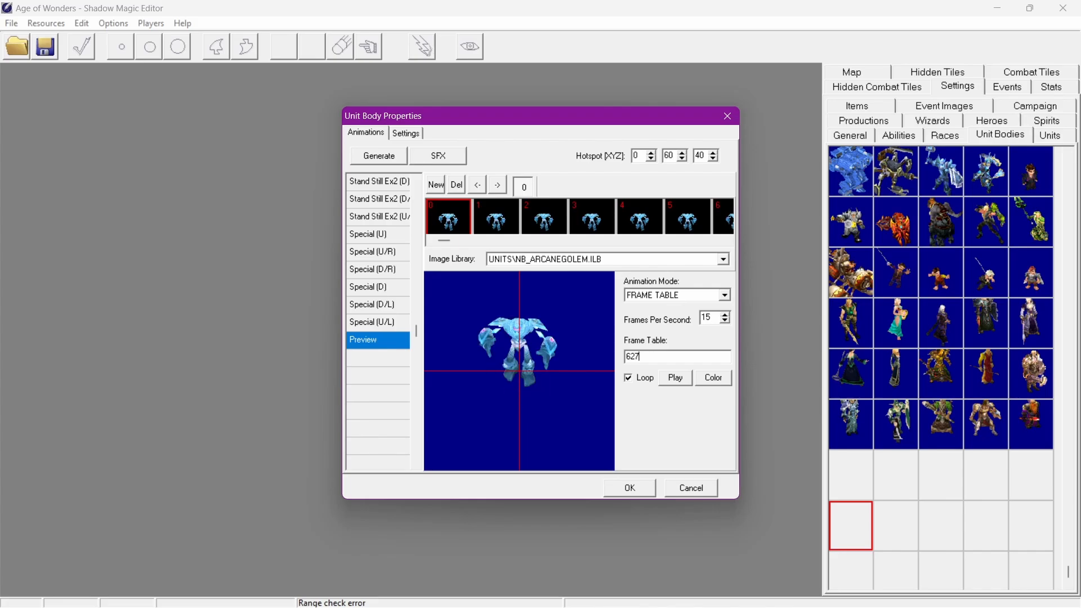
key("BackSpace")
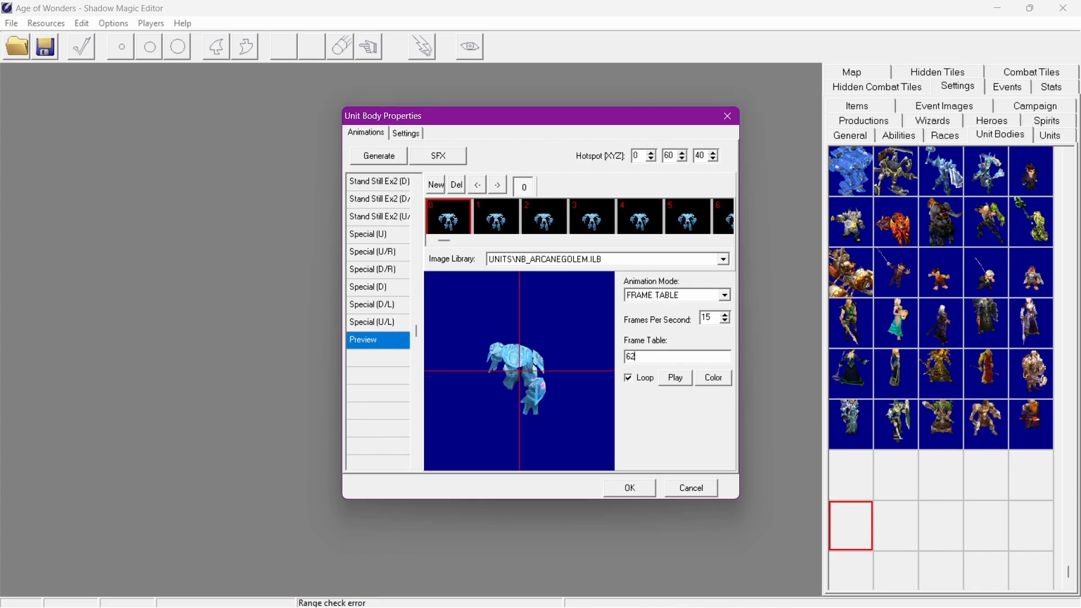
type("3")
key("BackSpace")
type("0")
key("BackSpace")
key("BackSpace")
Set the Preview animation's frame table to 615 after trying 715, and accept the unit body properties
type("15")
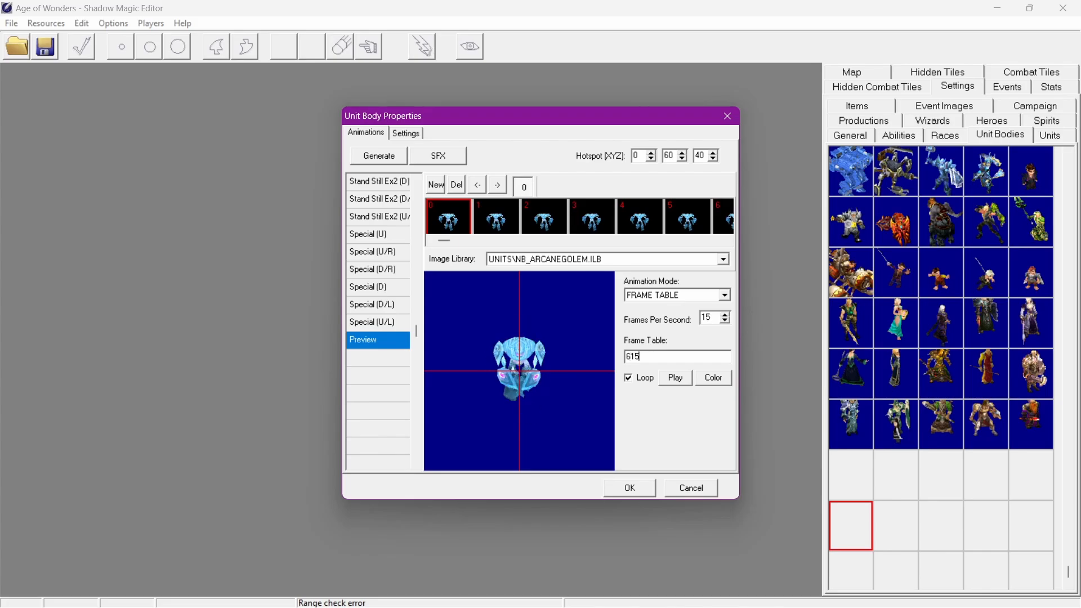
key("BackSpace")
type("7")
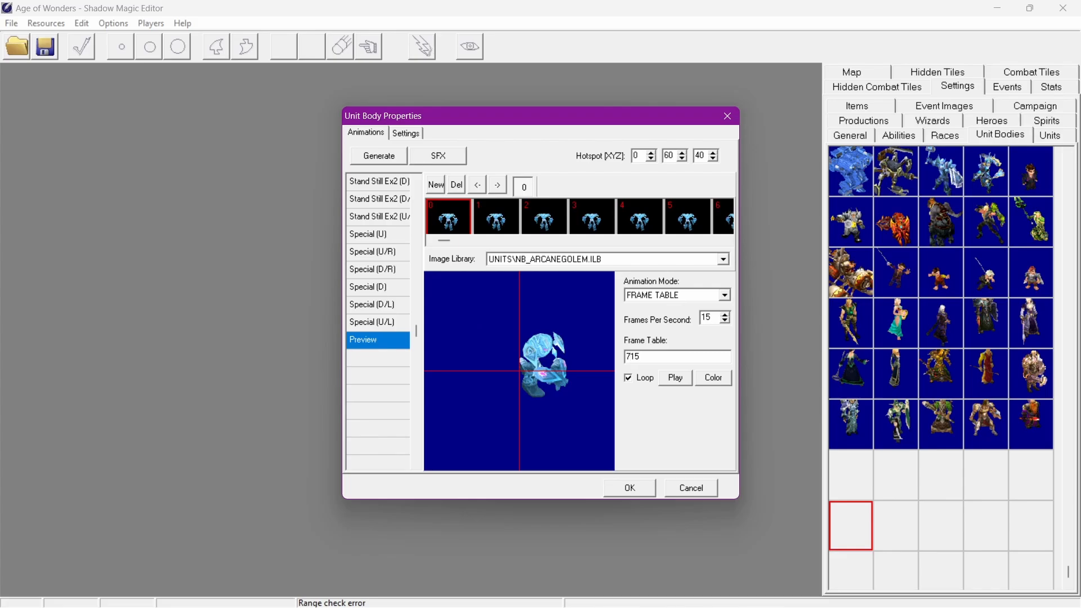
key("BackSpace")
type("6")
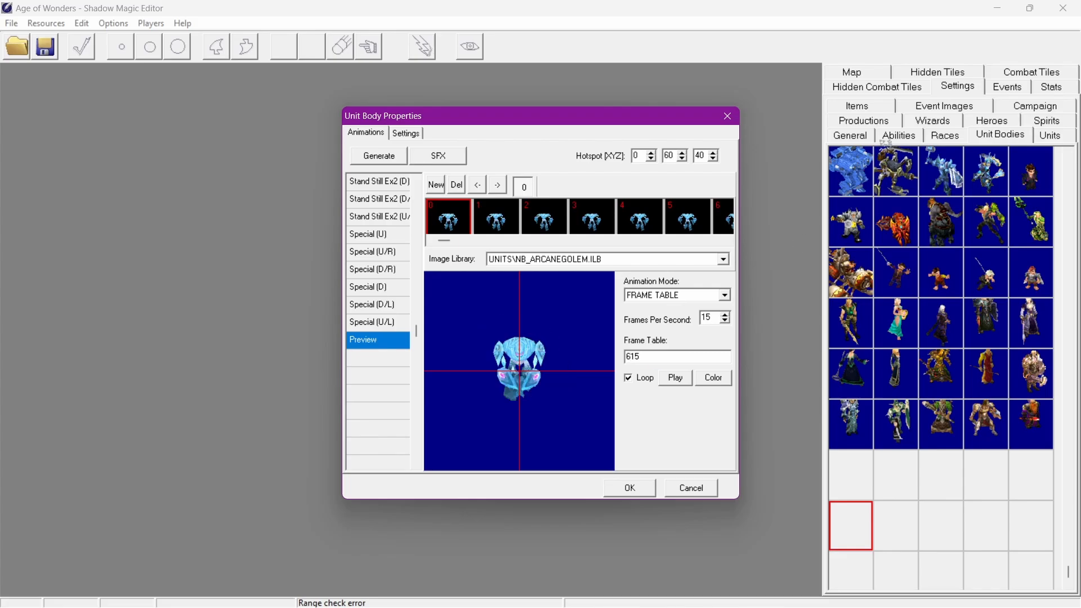
left_click(645, 488)
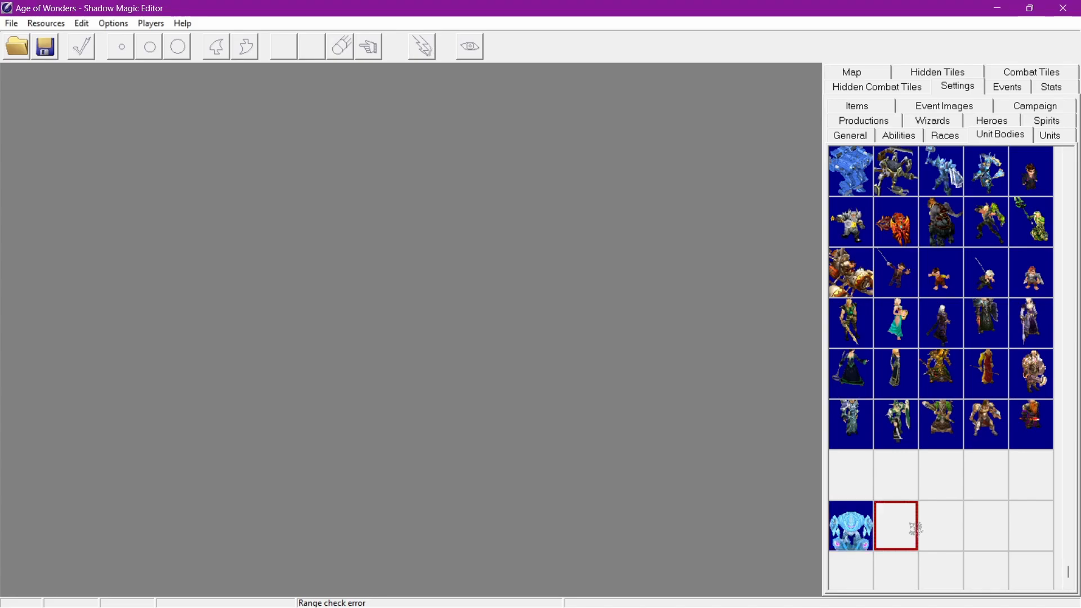
Reopen the Arcane Golem unit body and check its Preview animation, accepting the properties each time
double_click(847, 535)
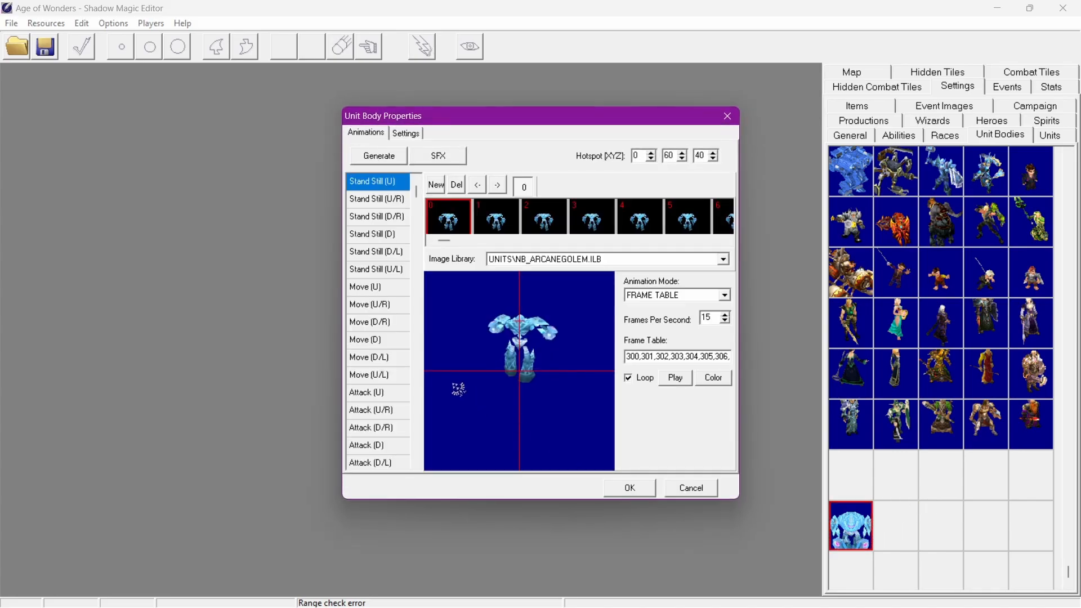
scroll(416, 378, "down", 12)
left_click(378, 339)
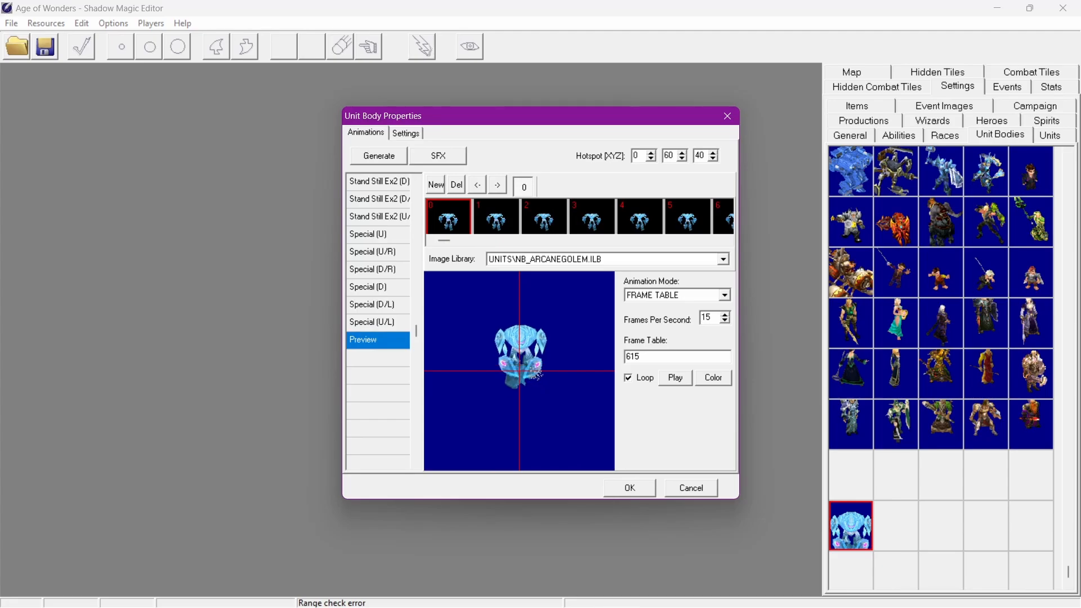
left_click(647, 490)
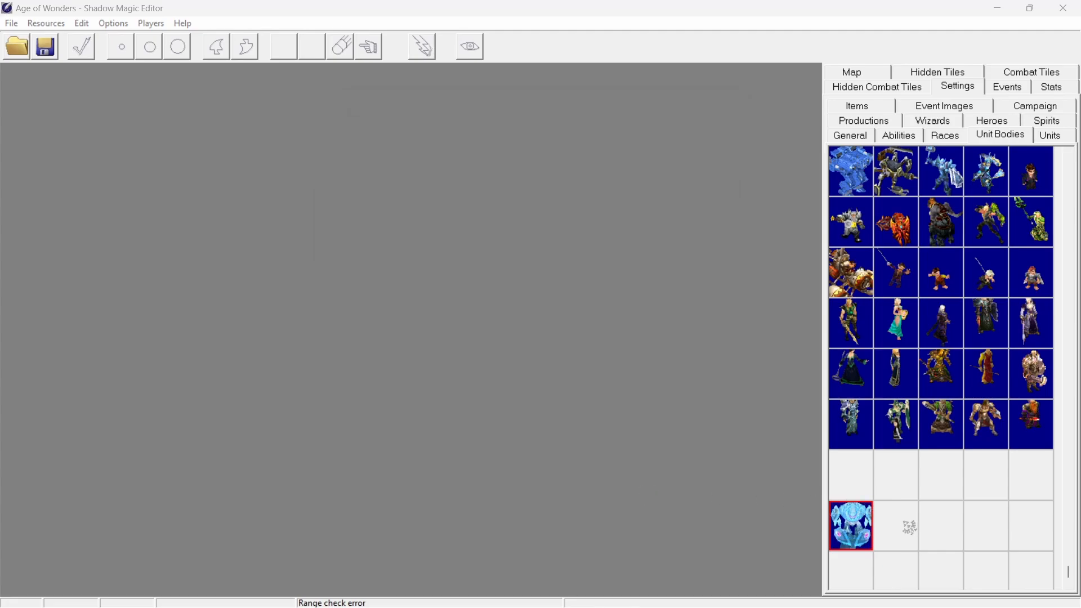
double_click(850, 527)
scroll(422, 424, "down", 15)
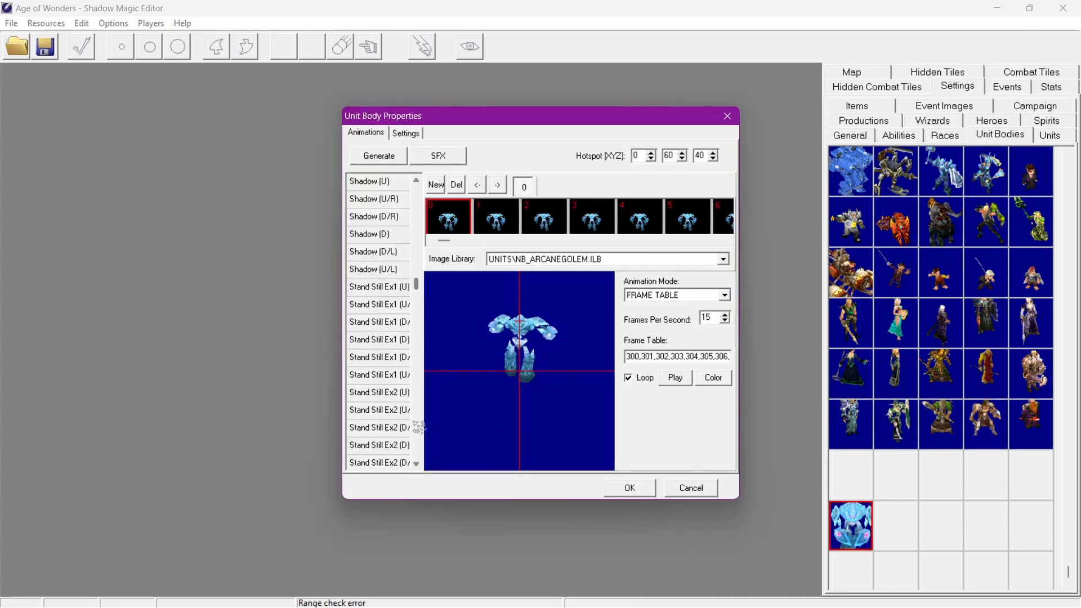
left_click(394, 358)
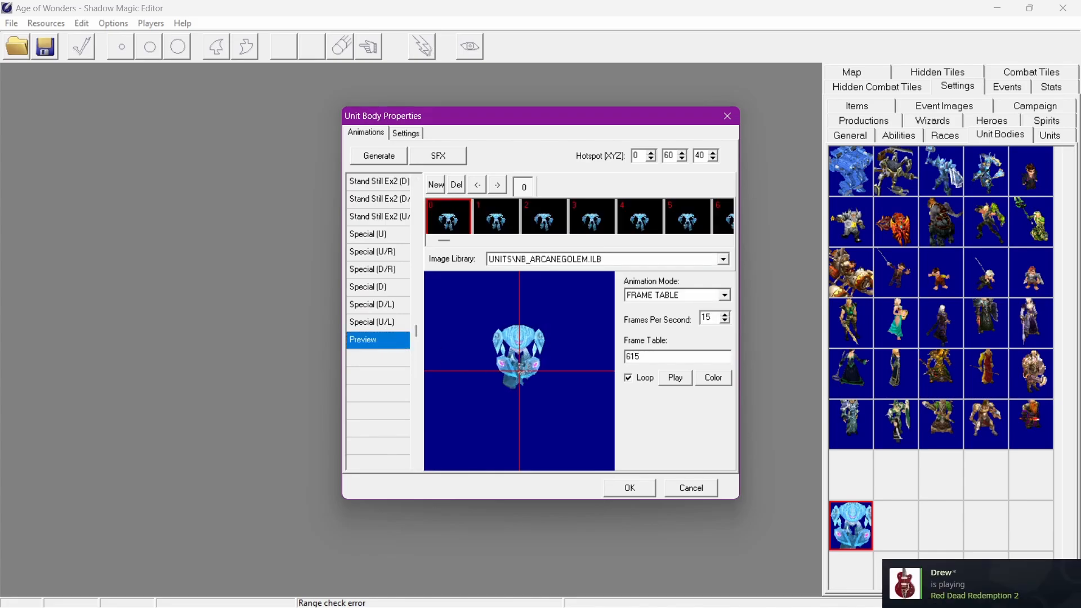
left_click(631, 488)
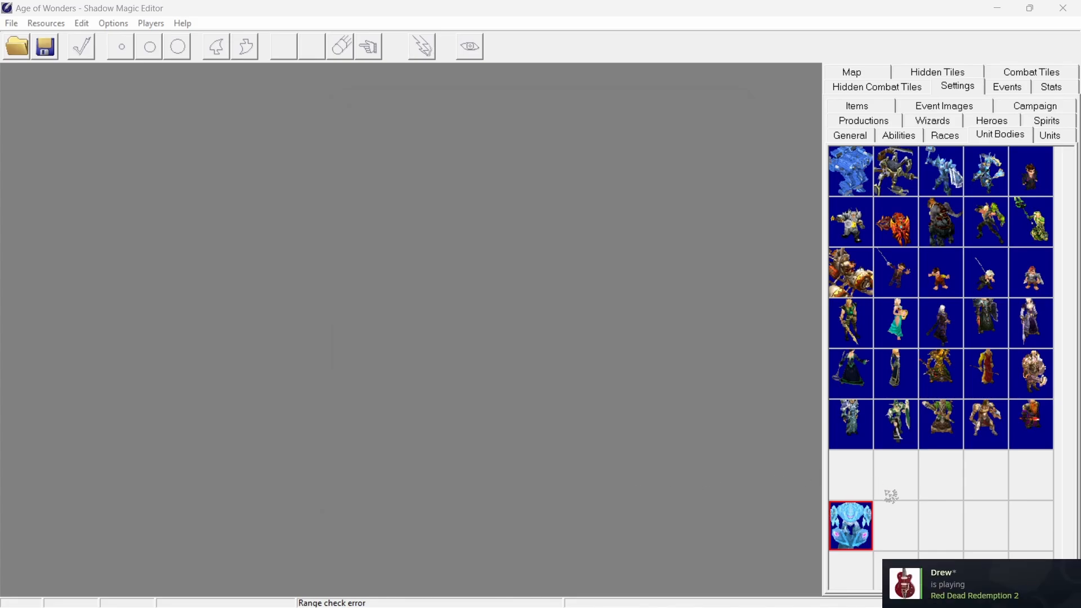
Select the empty unit body slot immediately beside the Arcane Golem
left_click(895, 517)
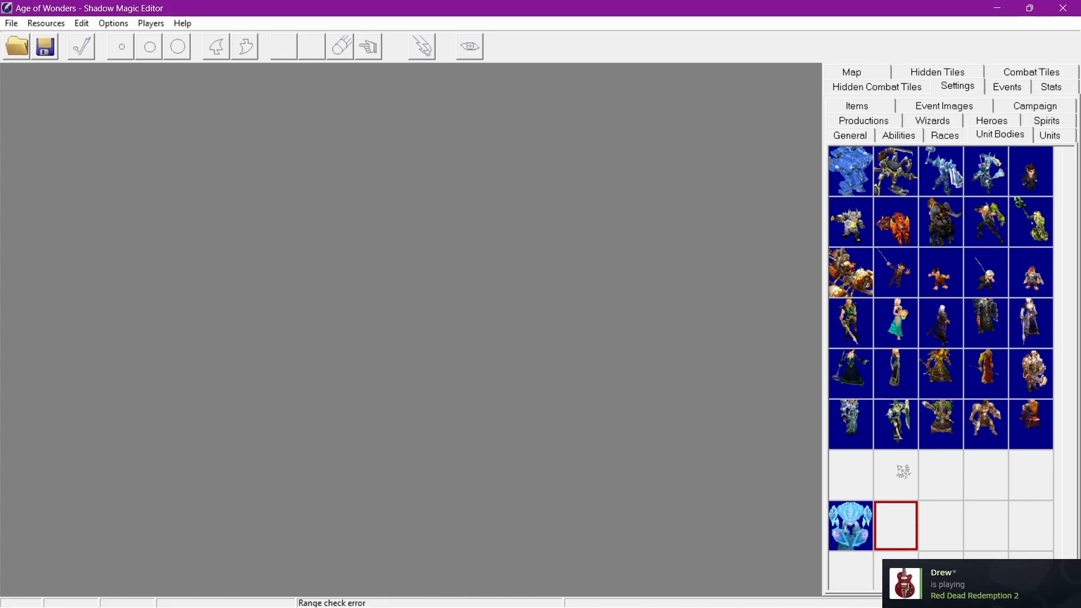
scroll(937, 474, "down", 2)
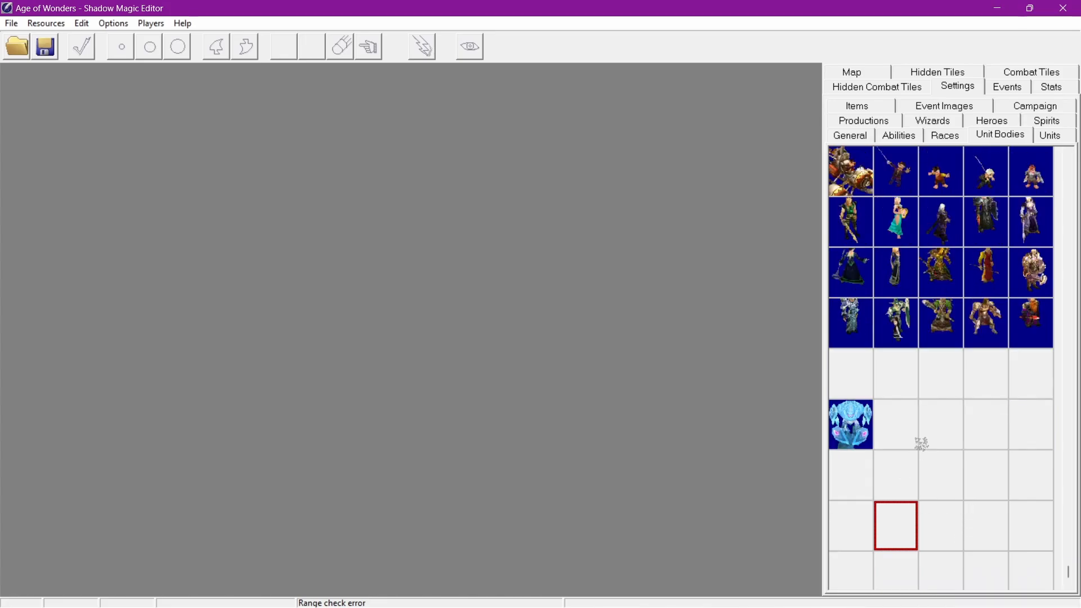
left_click(893, 429)
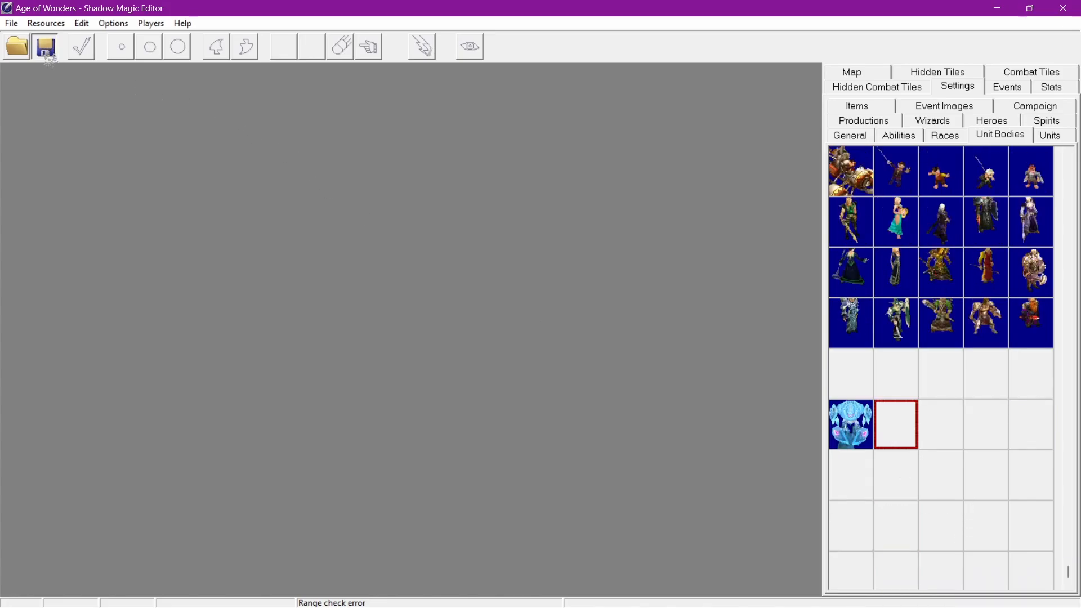